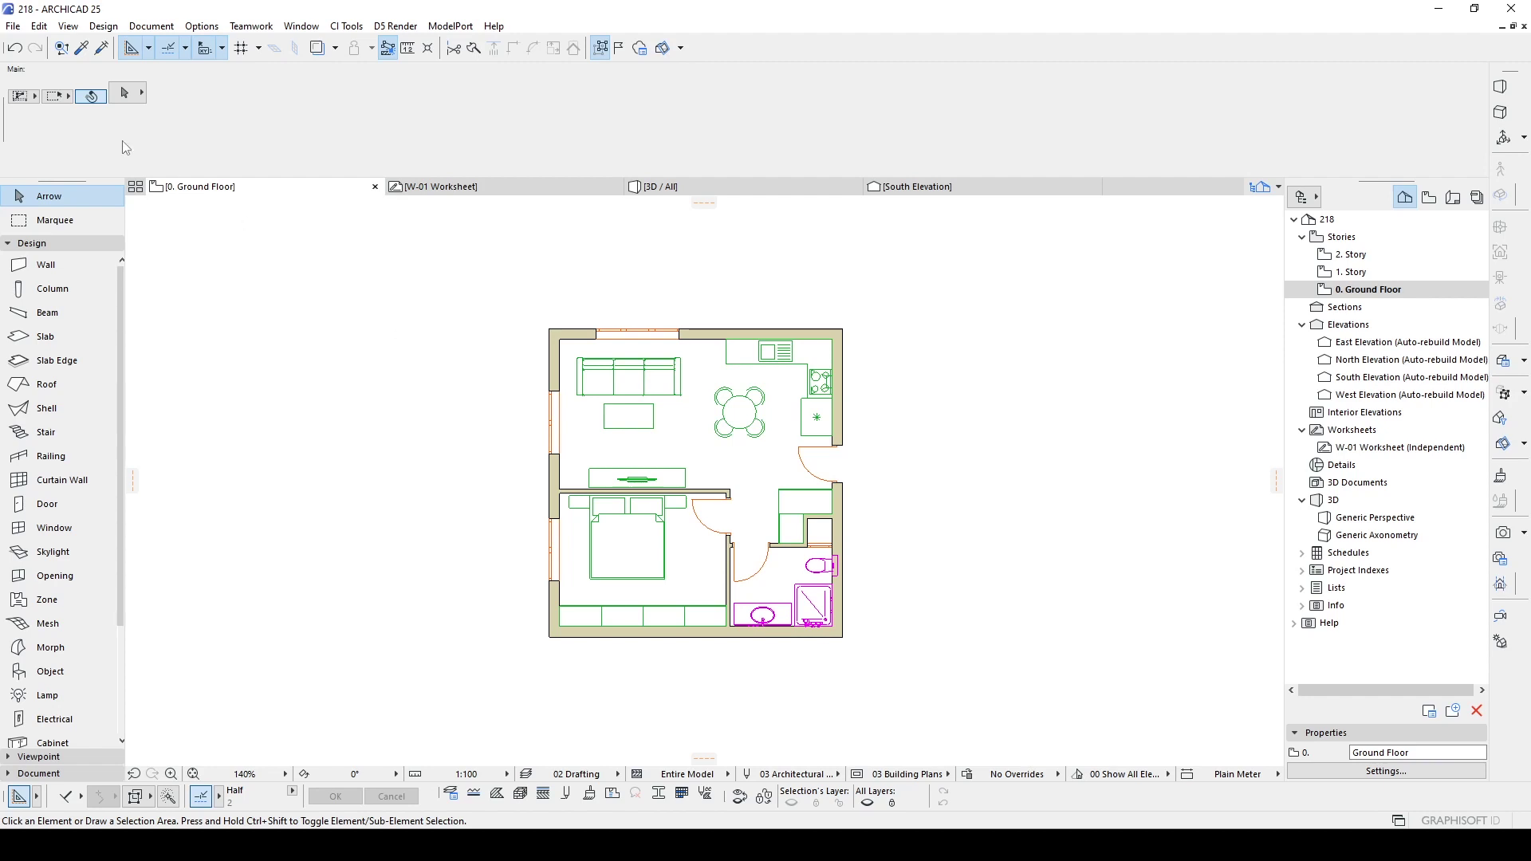
Save the ground floor plan as a DWG file named 218.dwg using the translator 01 For further editing.
click(14, 26)
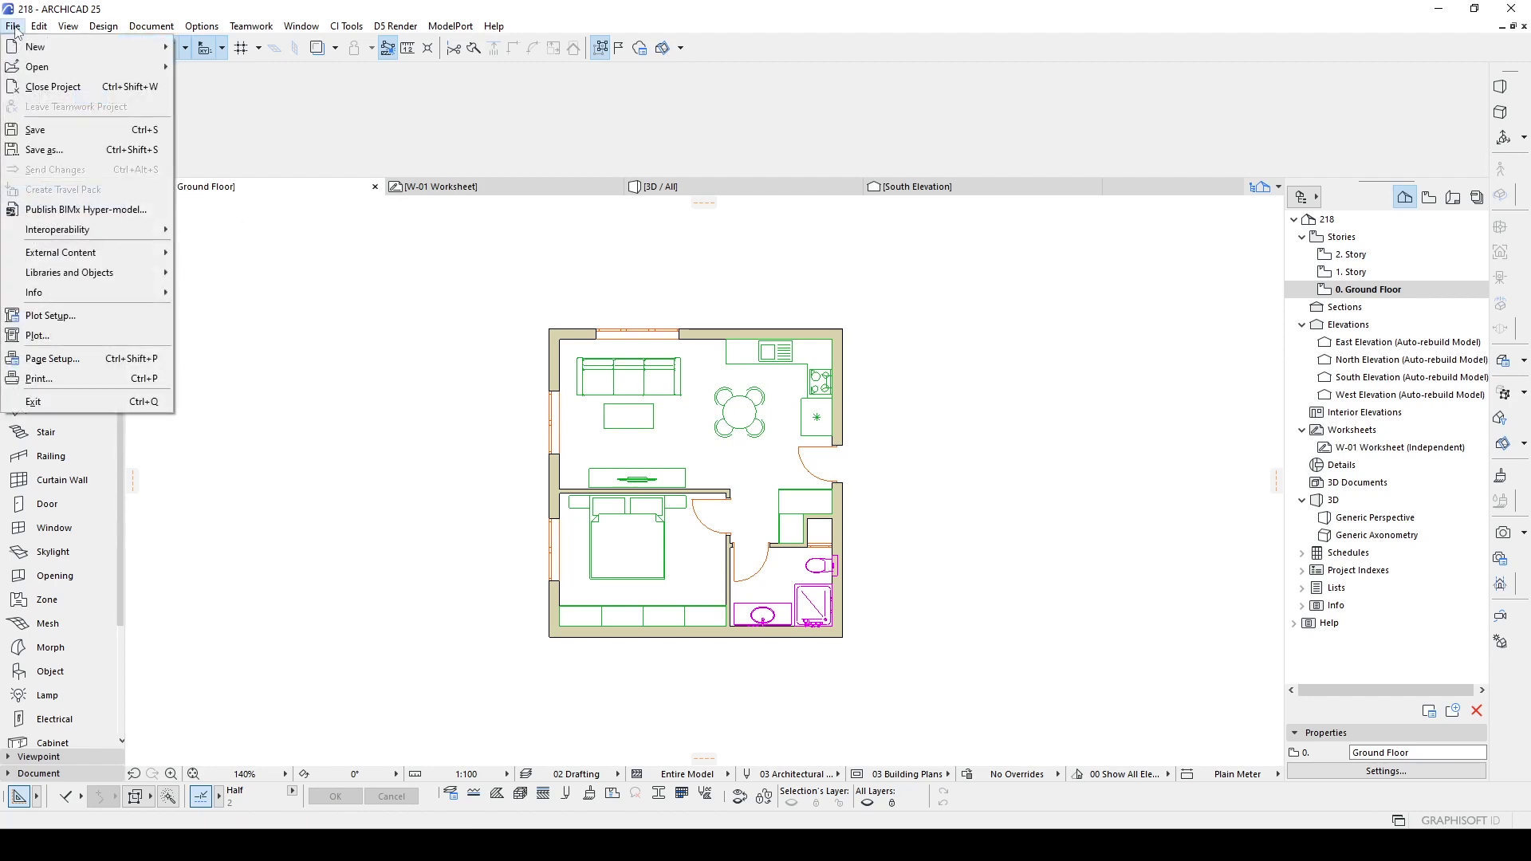
click(47, 151)
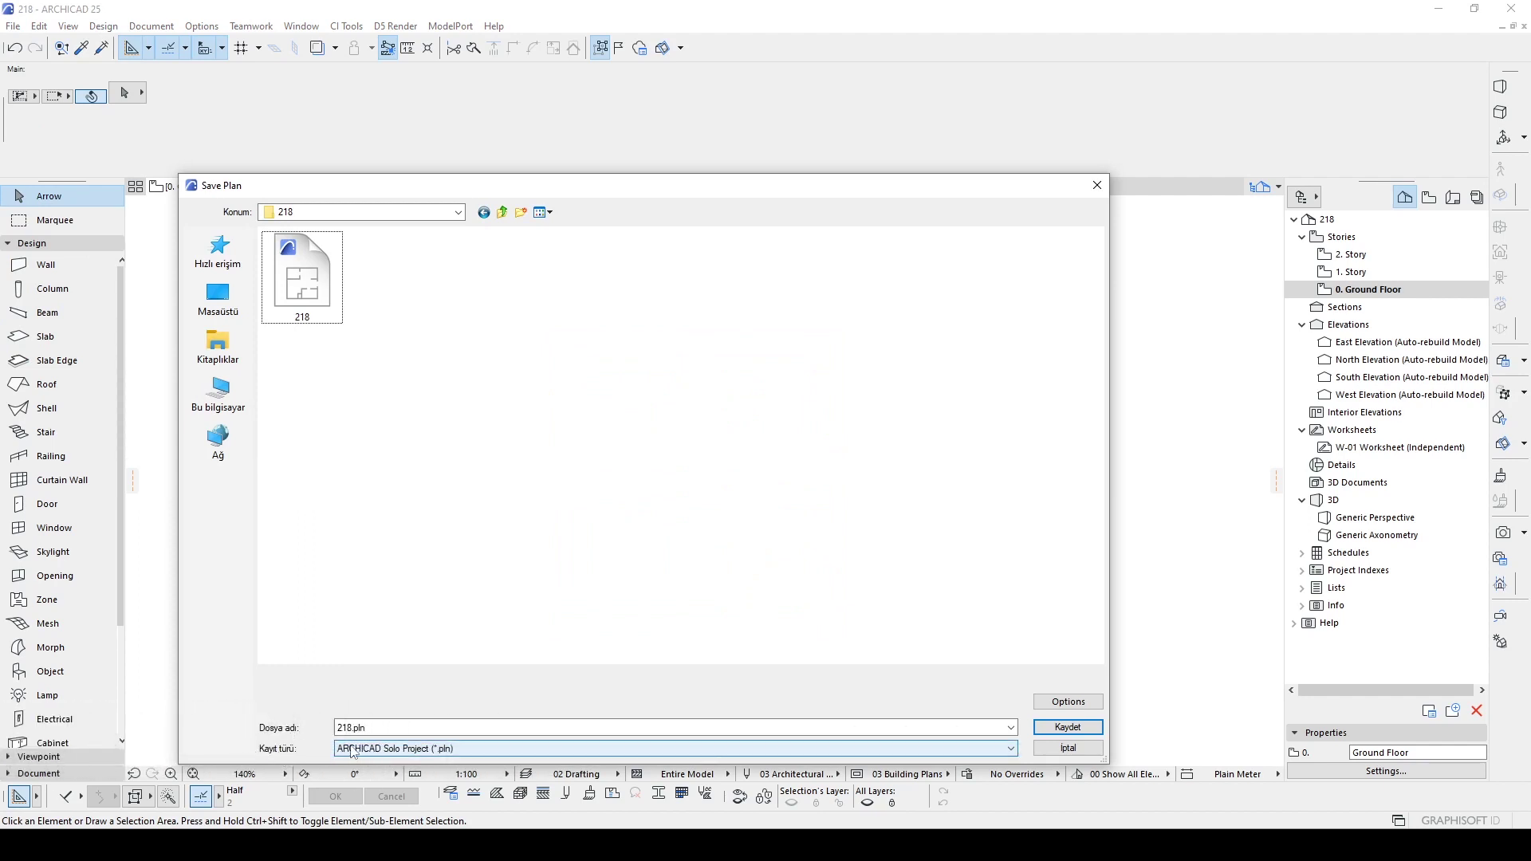
click(473, 751)
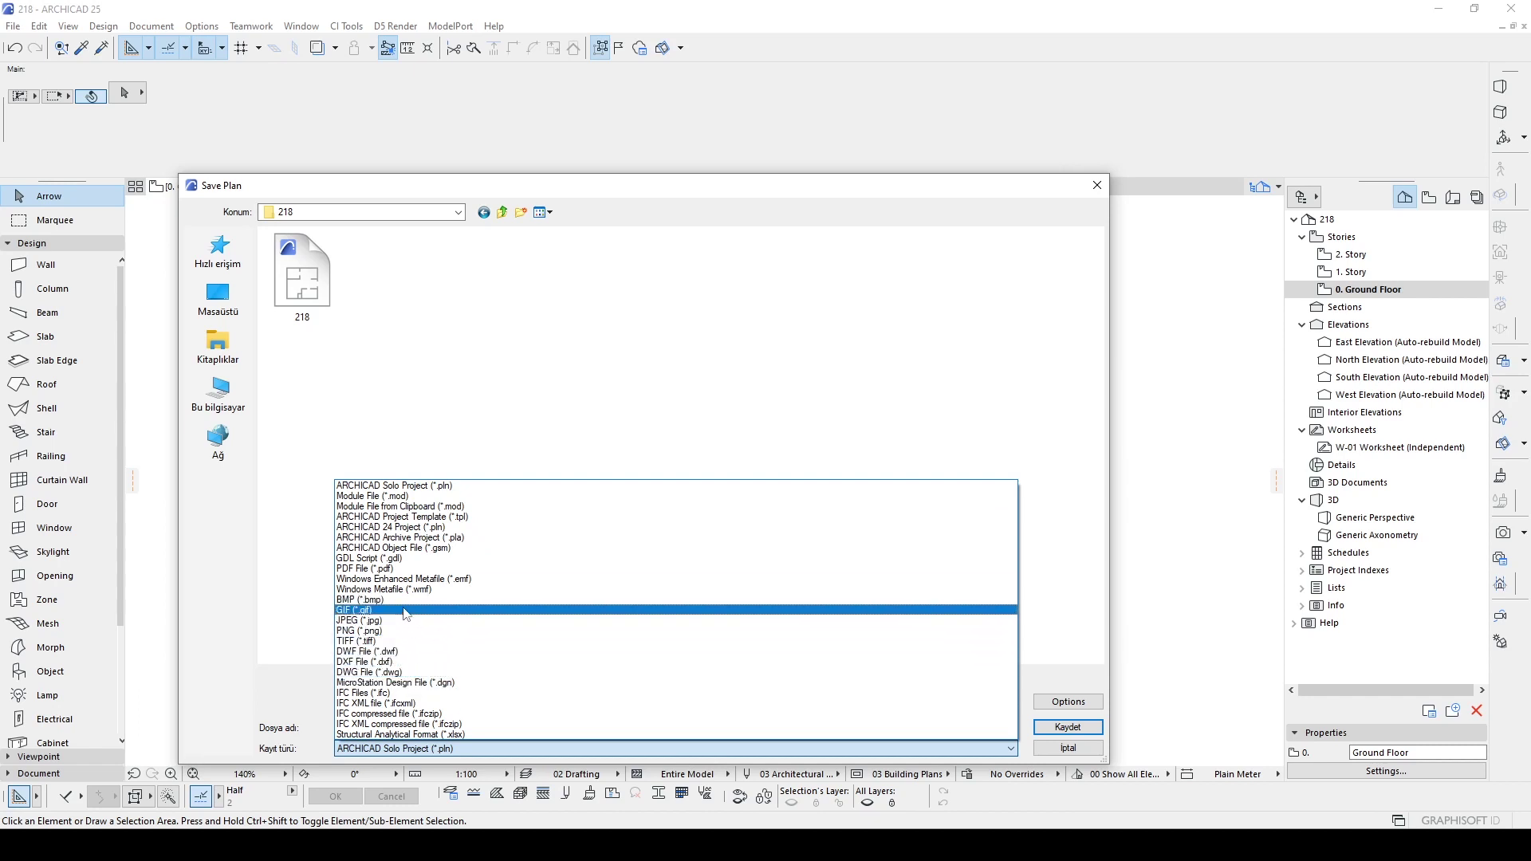
click(348, 672)
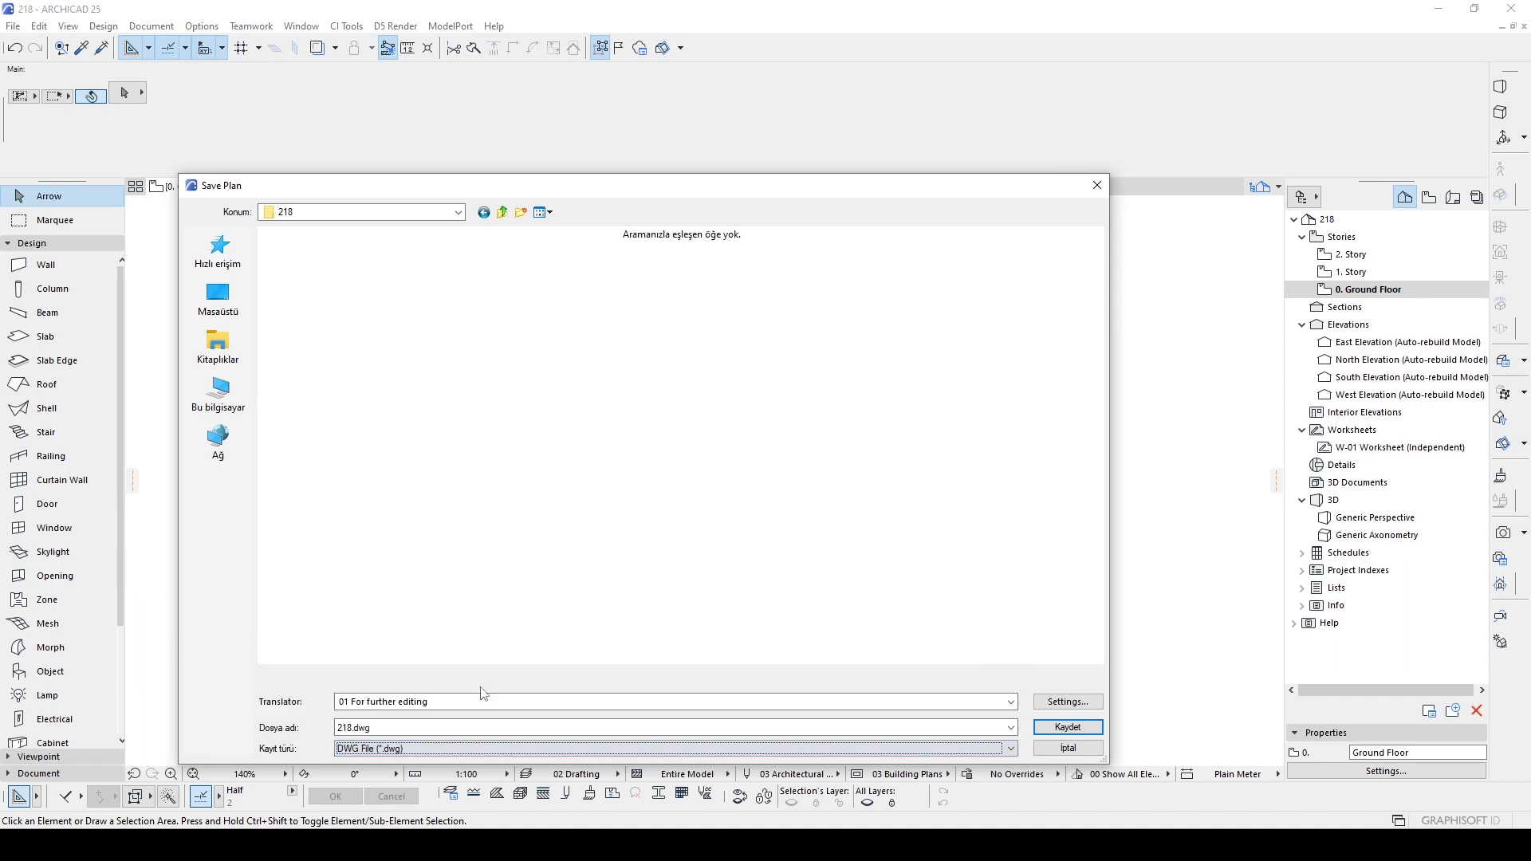
click(447, 709)
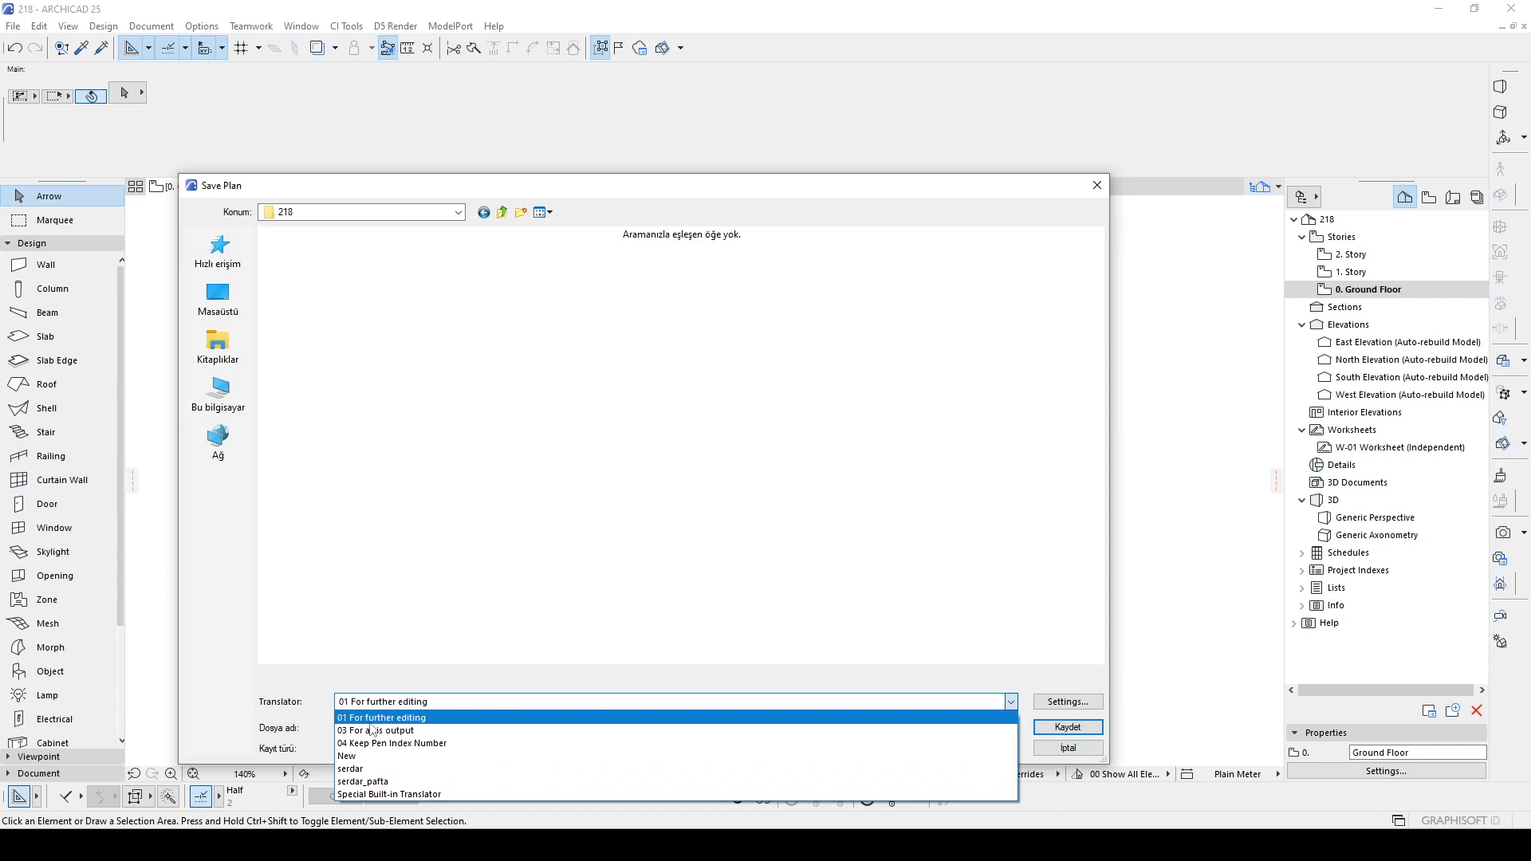
click(401, 722)
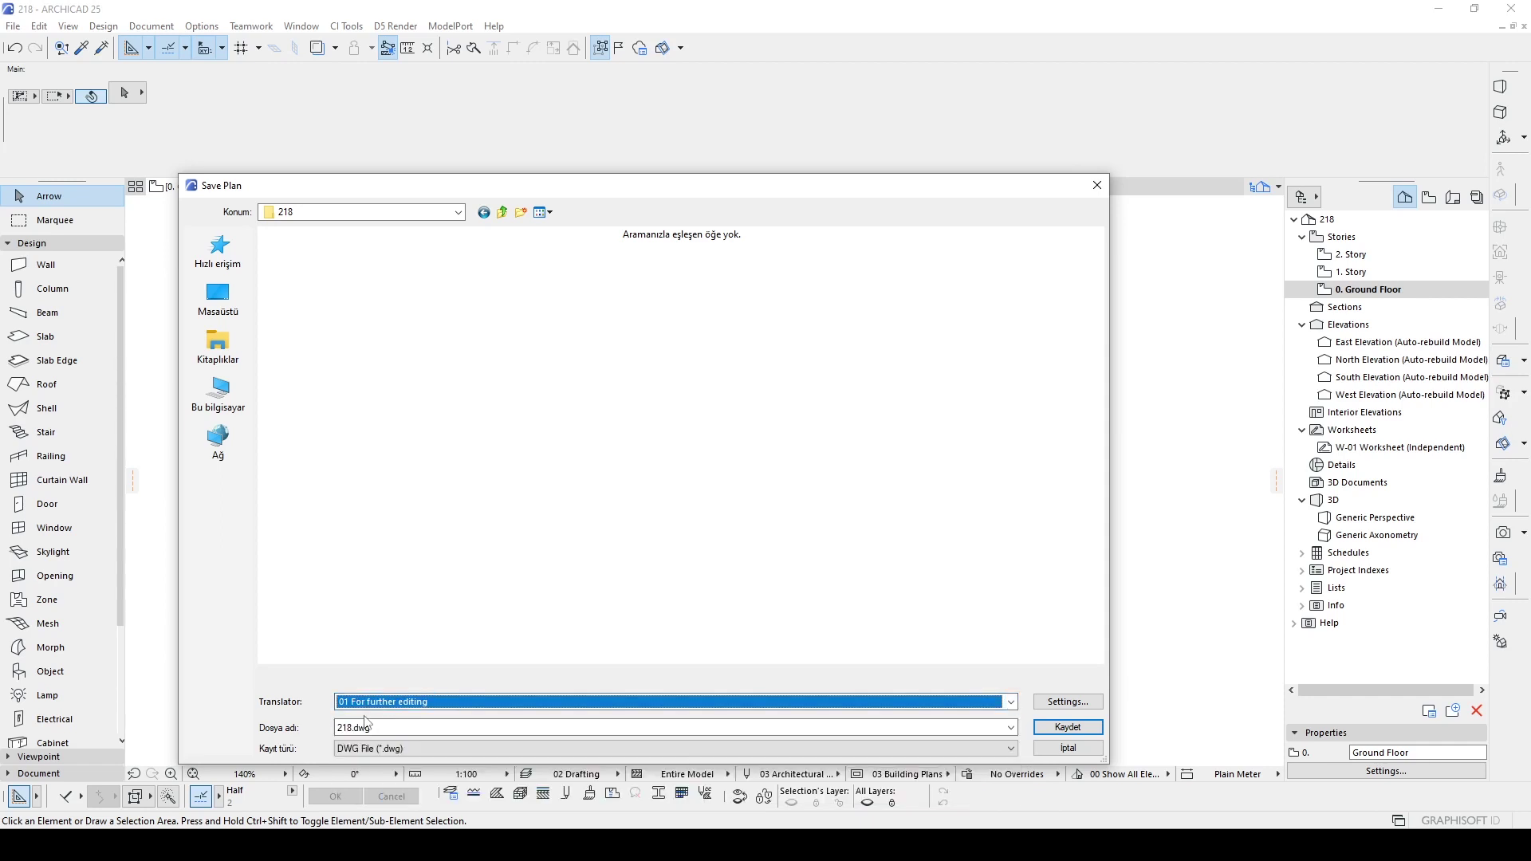
click(1069, 727)
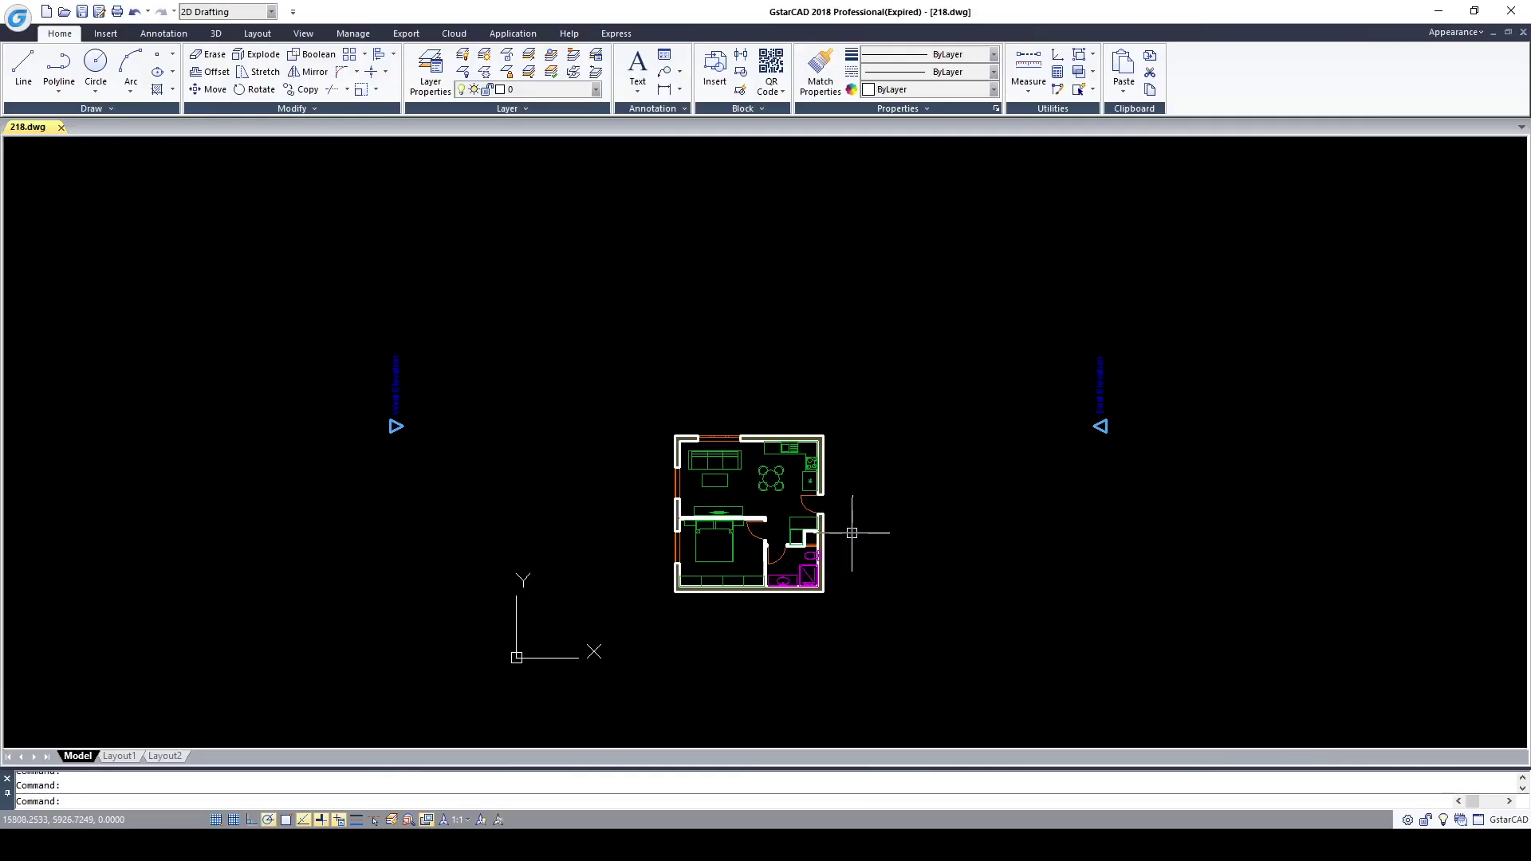
Switch to GstarCAD with the exported 218.dwg and examine the plan's upper exterior wall as a selected block.
scroll(736, 505, up, 5)
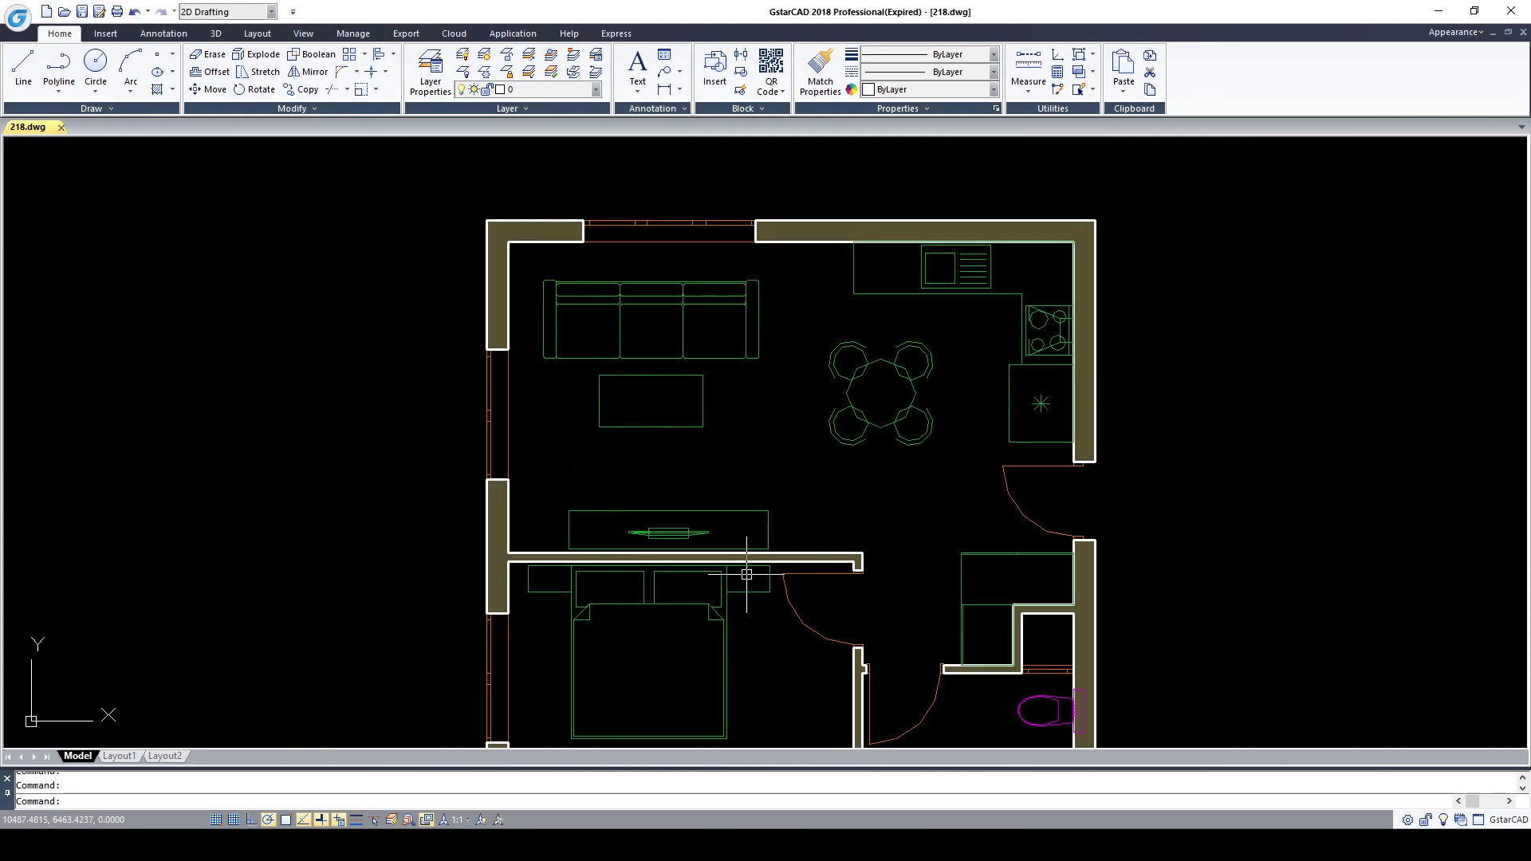
mouse_move(916, 649)
middle_down()
mouse_move(899, 438)
mouse_move(1019, 373)
middle_up()
middle_drag(633, 294, 630, 419)
key(Escape)
middle_drag(786, 267, 727, 373)
click(629, 324)
scroll(629, 324, up, 4)
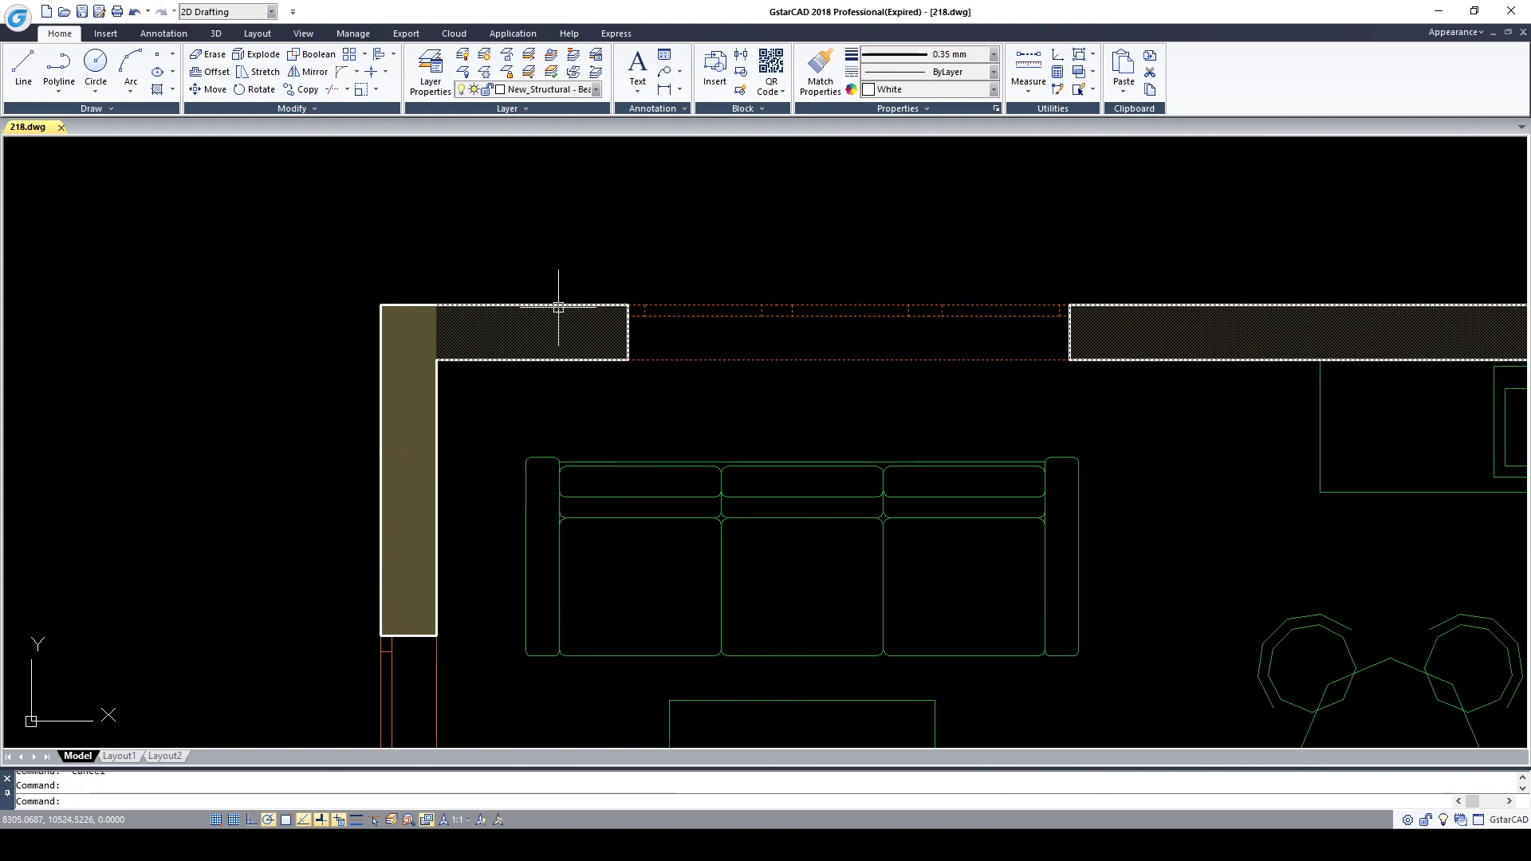
scroll(780, 399, down, 4)
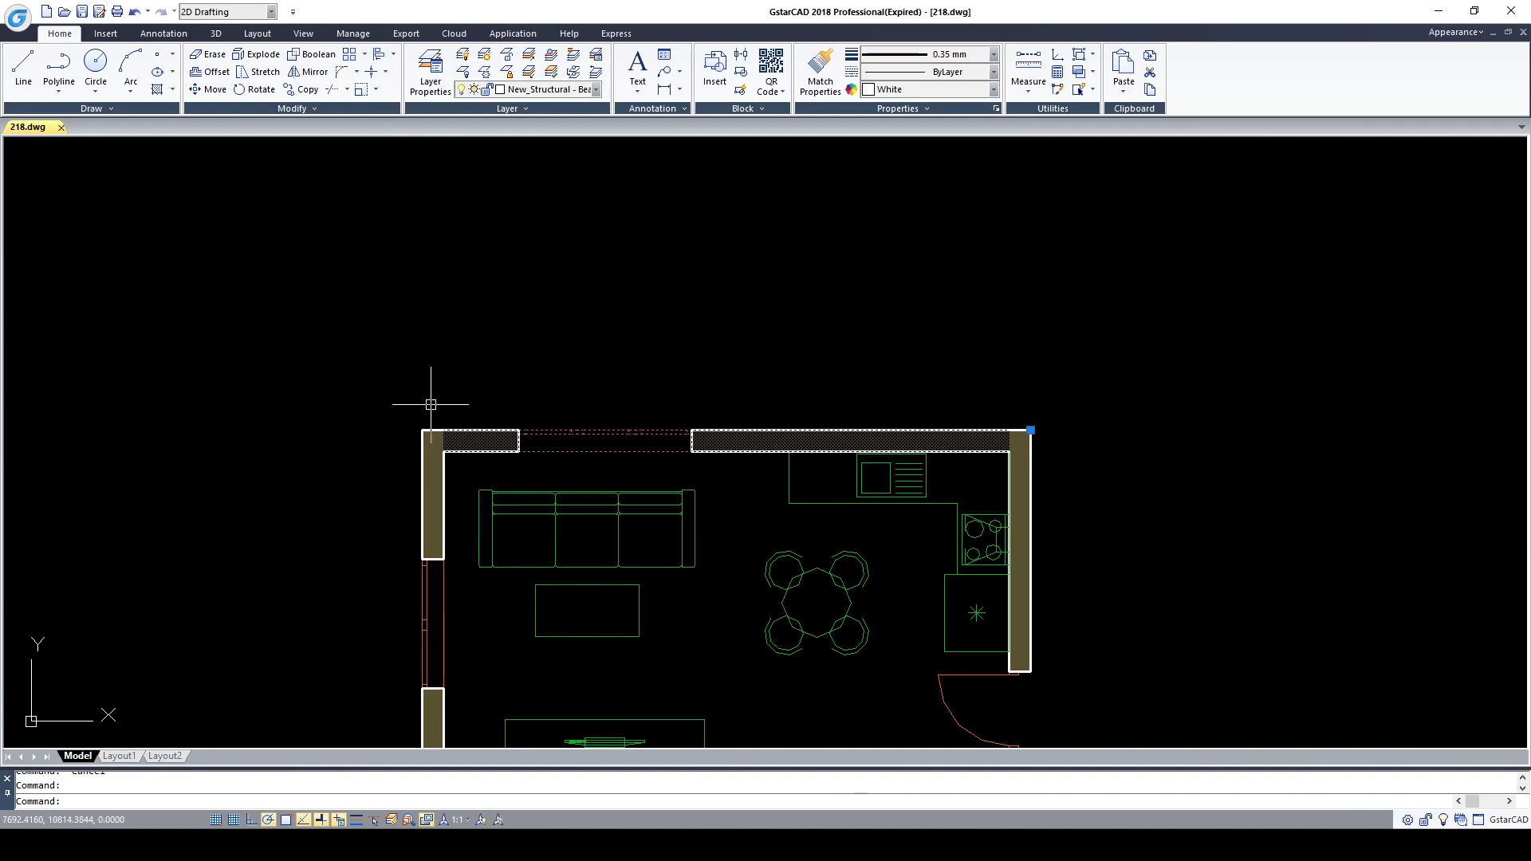
middle_drag(460, 469, 615, 346)
key(Escape)
Inspect the west exterior wall's block Wall_1 in the block editor, and close the editor.
drag(729, 375, 523, 343)
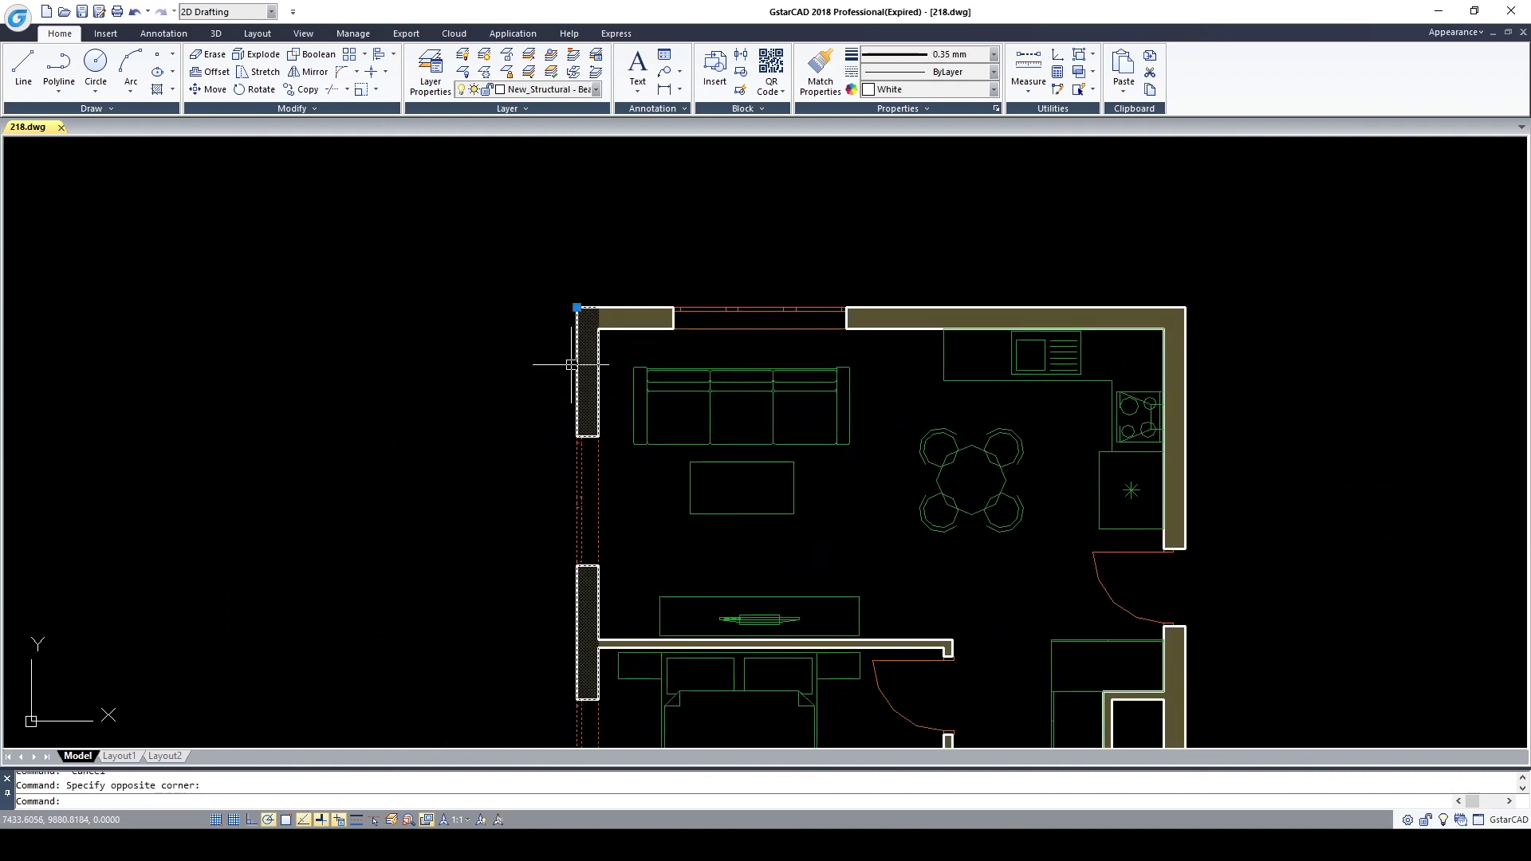
scroll(572, 364, up, 4)
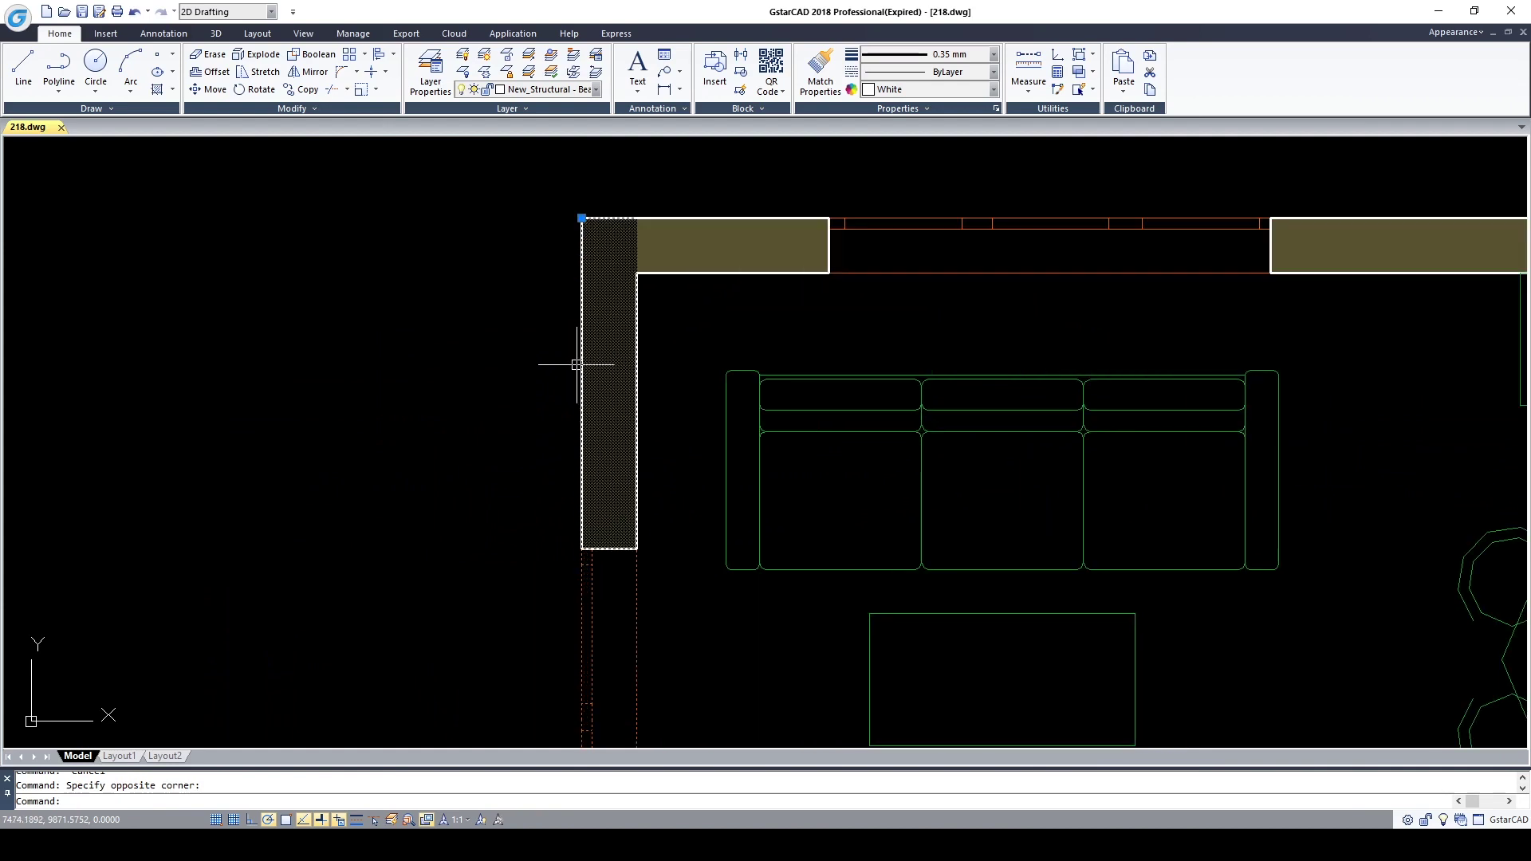
double_click(583, 364)
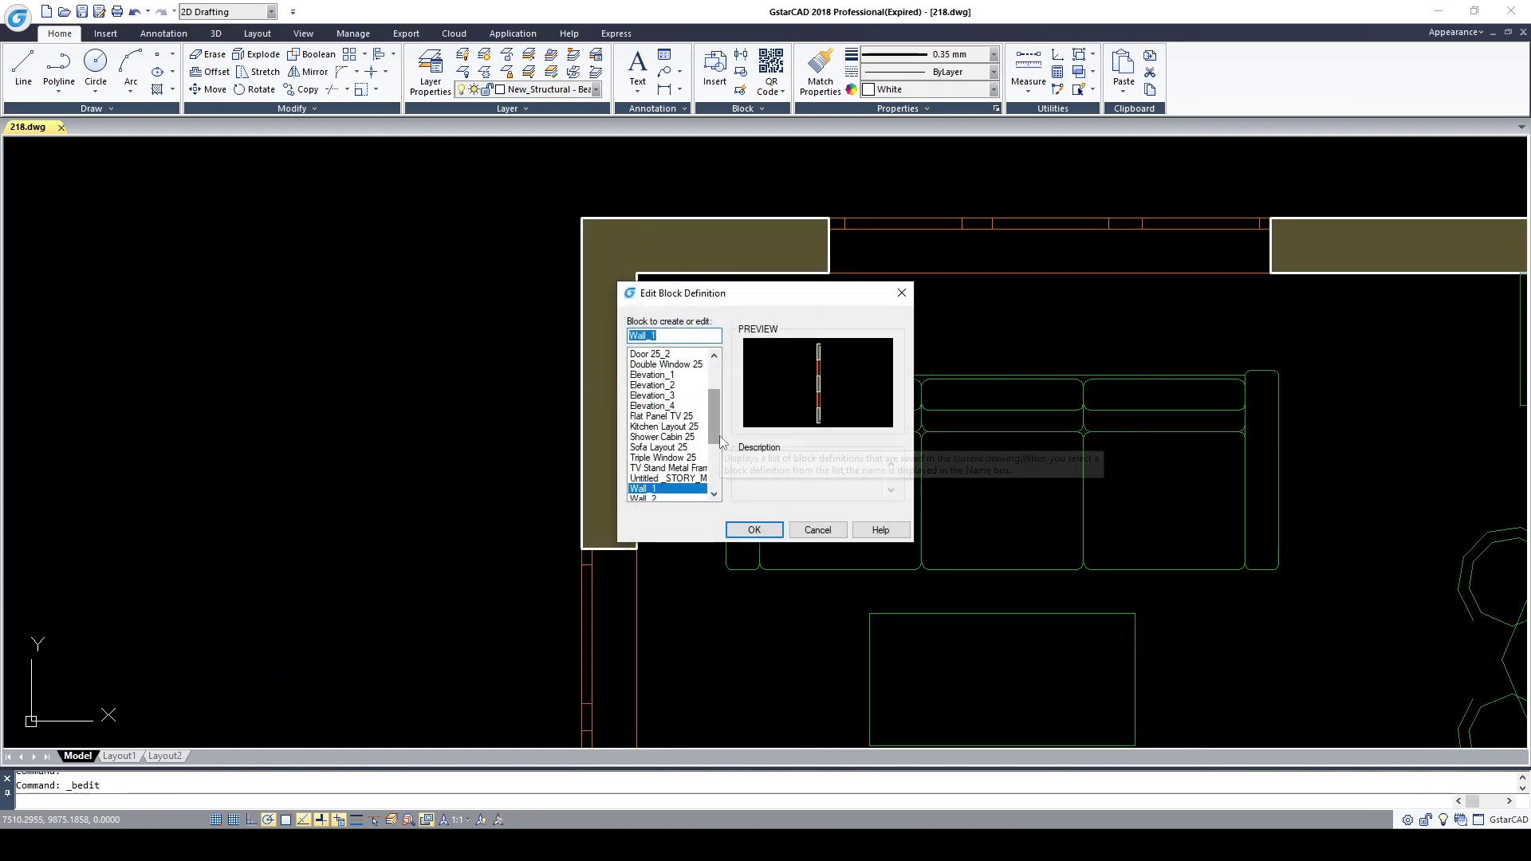
click(747, 531)
scroll(741, 462, up, 5)
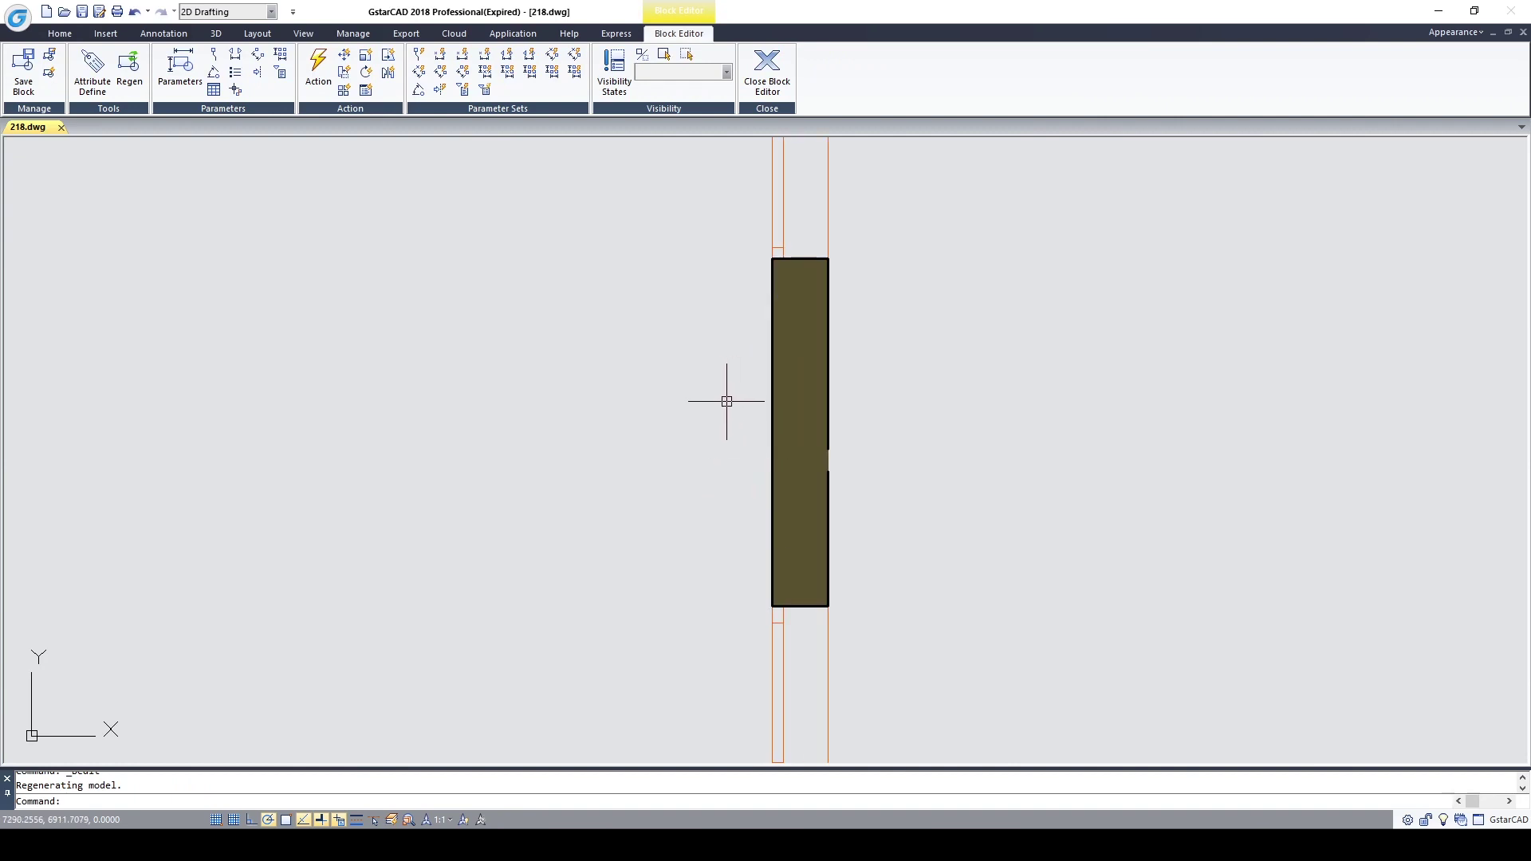
click(764, 72)
scroll(943, 309, down, 5)
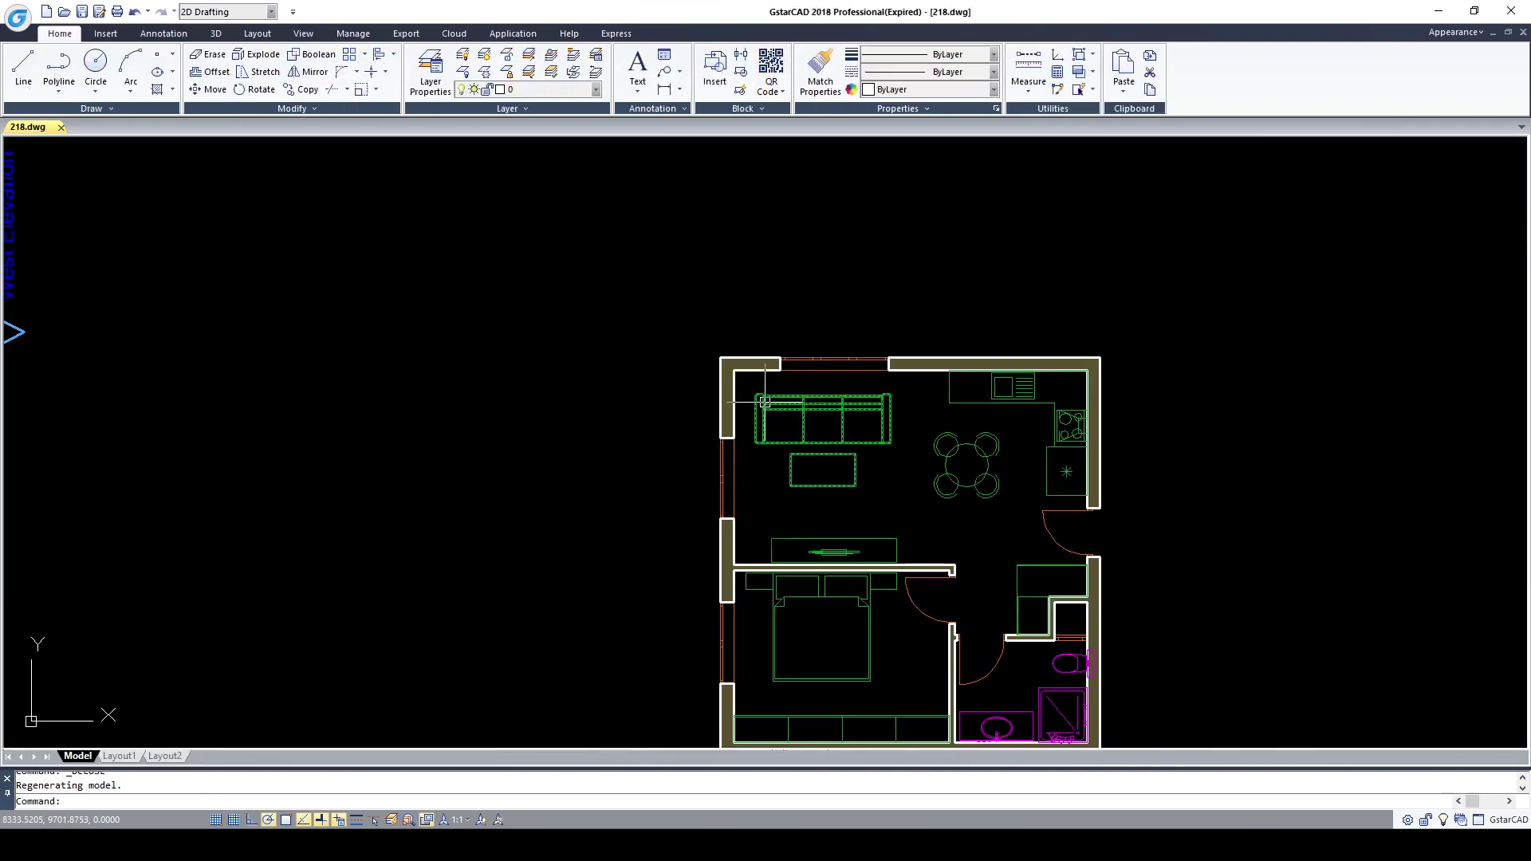
Explode the upper exterior wall block into separate objects.
middle_drag(943, 309, 929, 334)
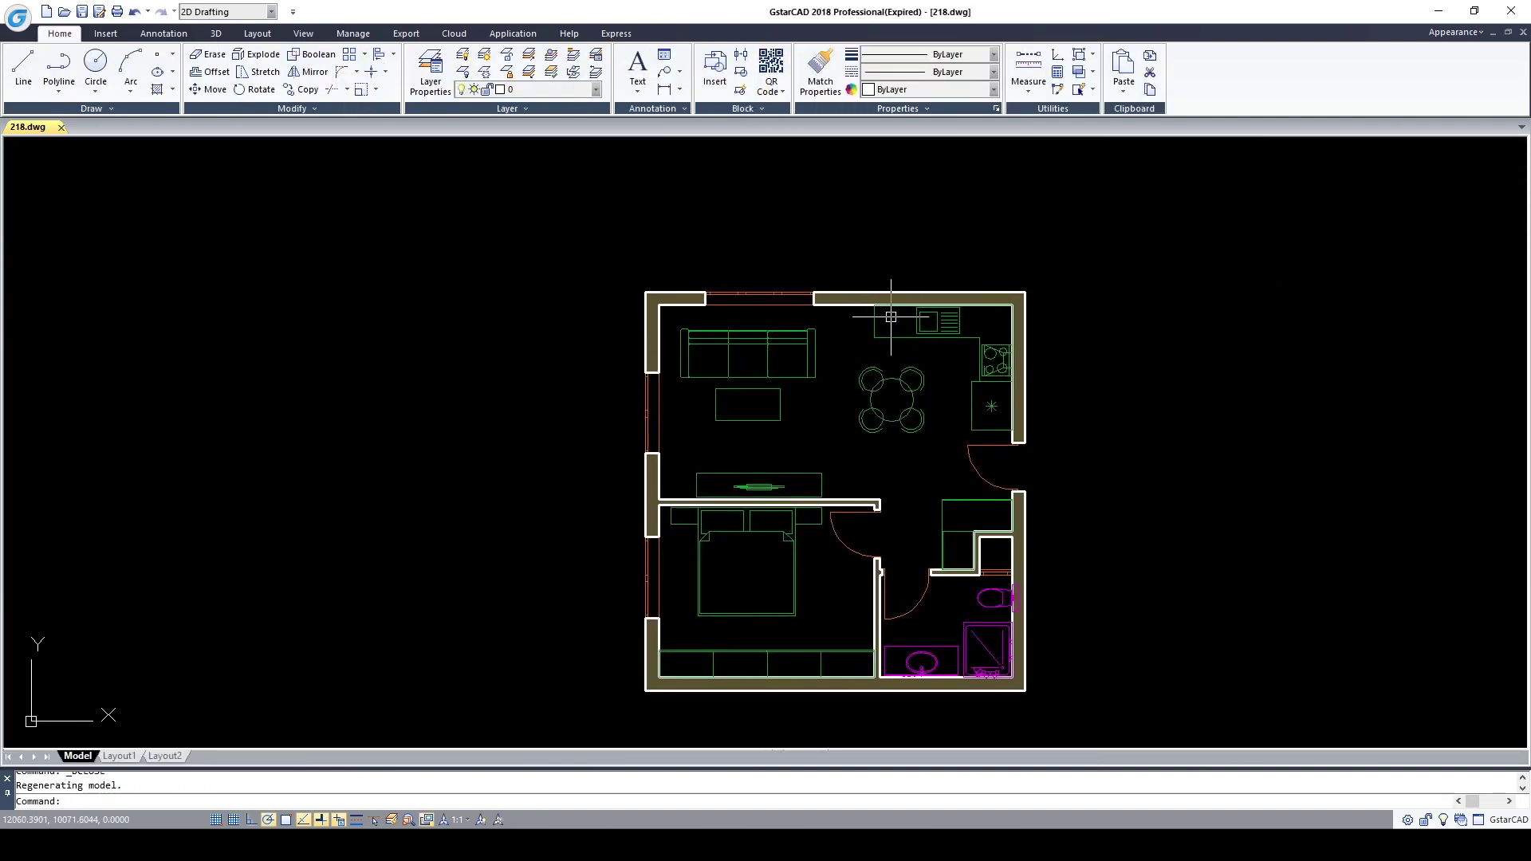
middle_drag(925, 390, 898, 432)
scroll(762, 383, up, 4)
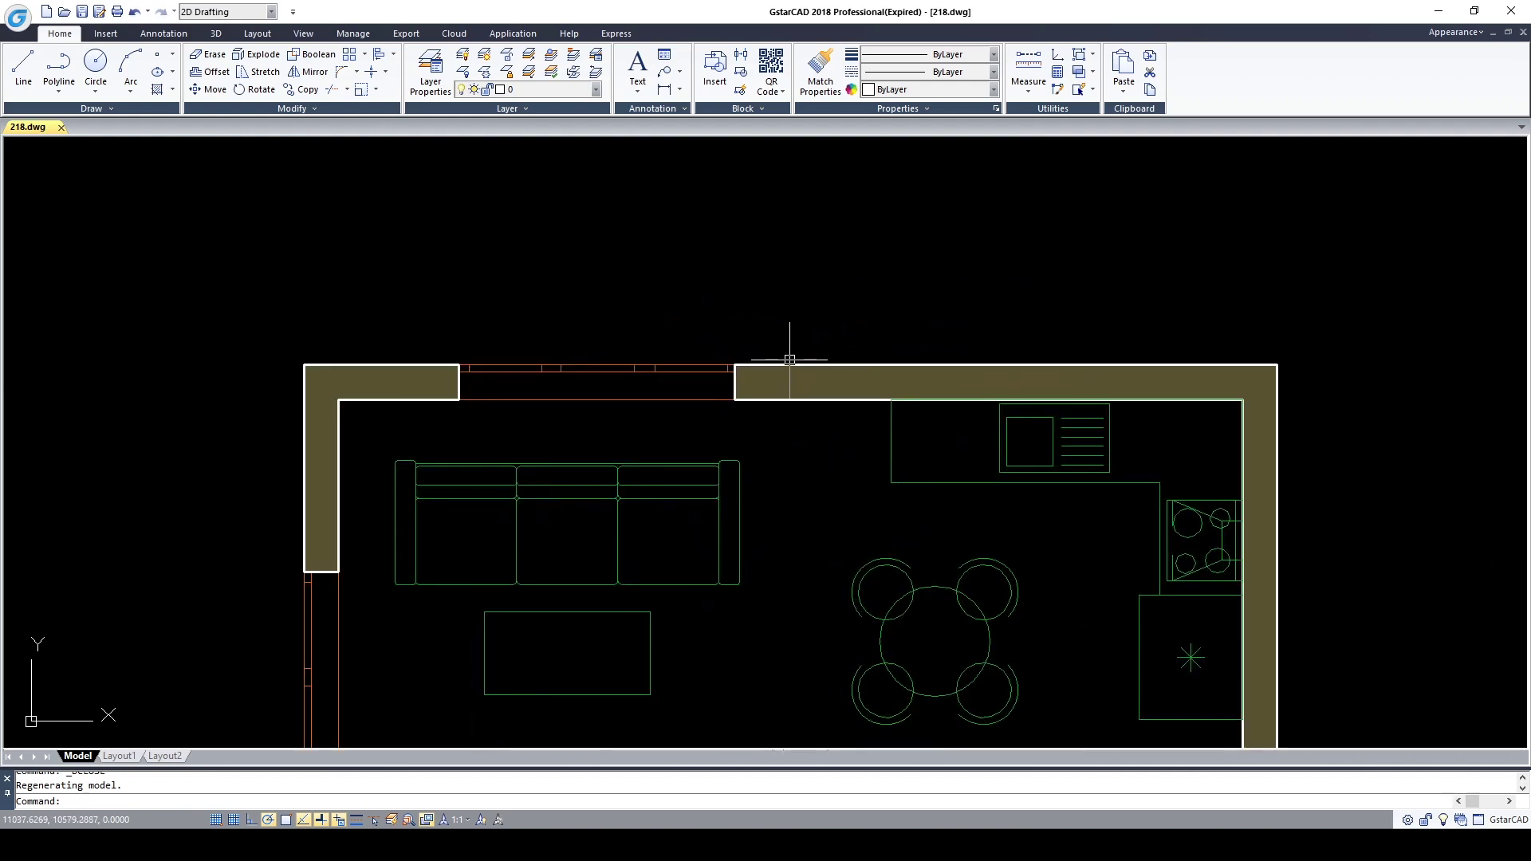
click(792, 364)
scroll(625, 331, down, 2)
middle_drag(626, 331, 702, 379)
scroll(758, 372, up, 2)
text(x)
key(Return)
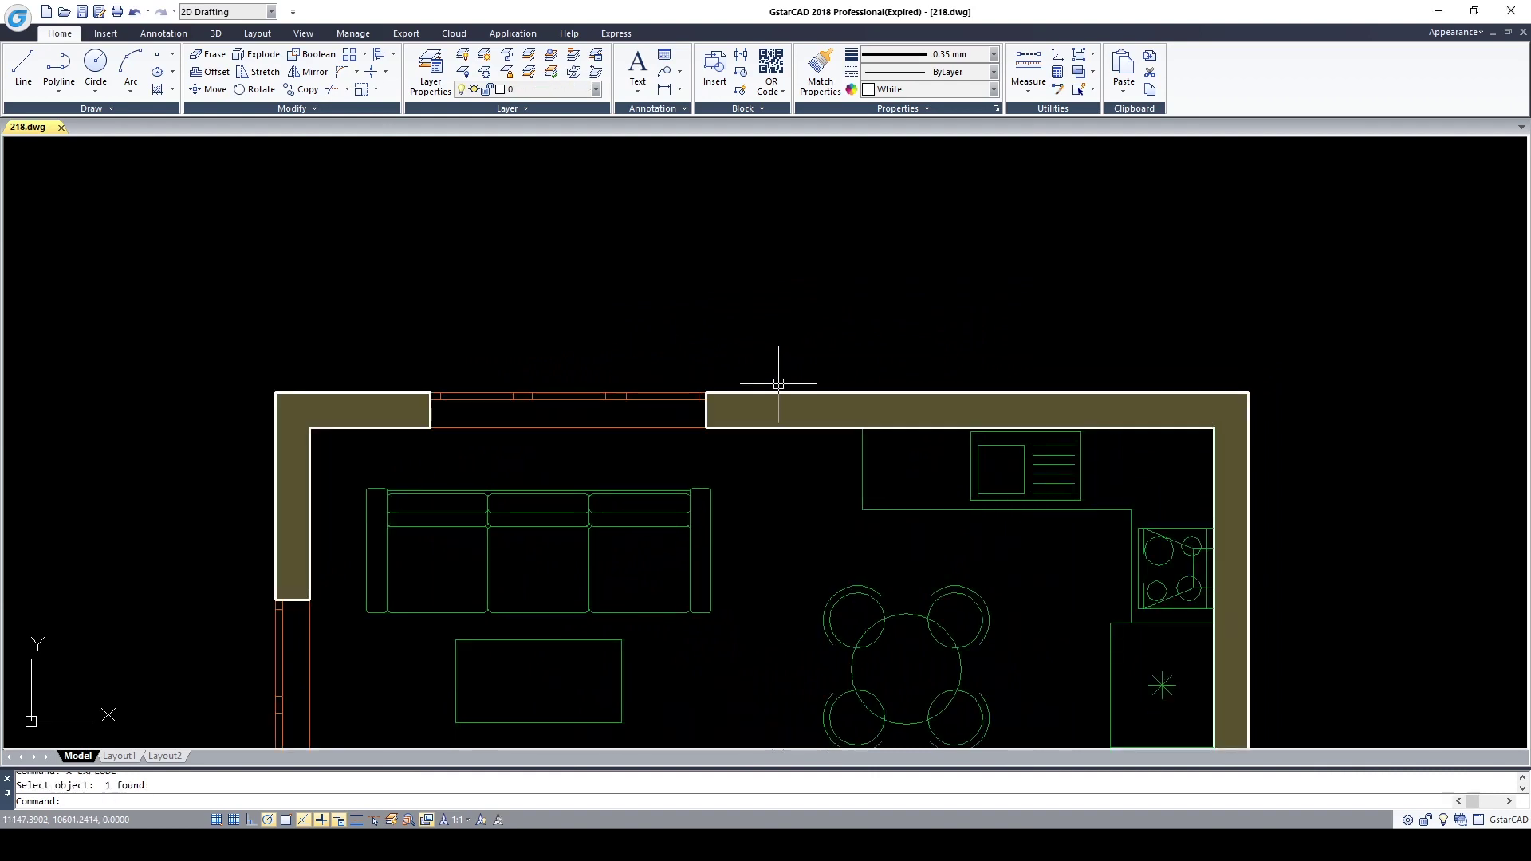
key(Escape)
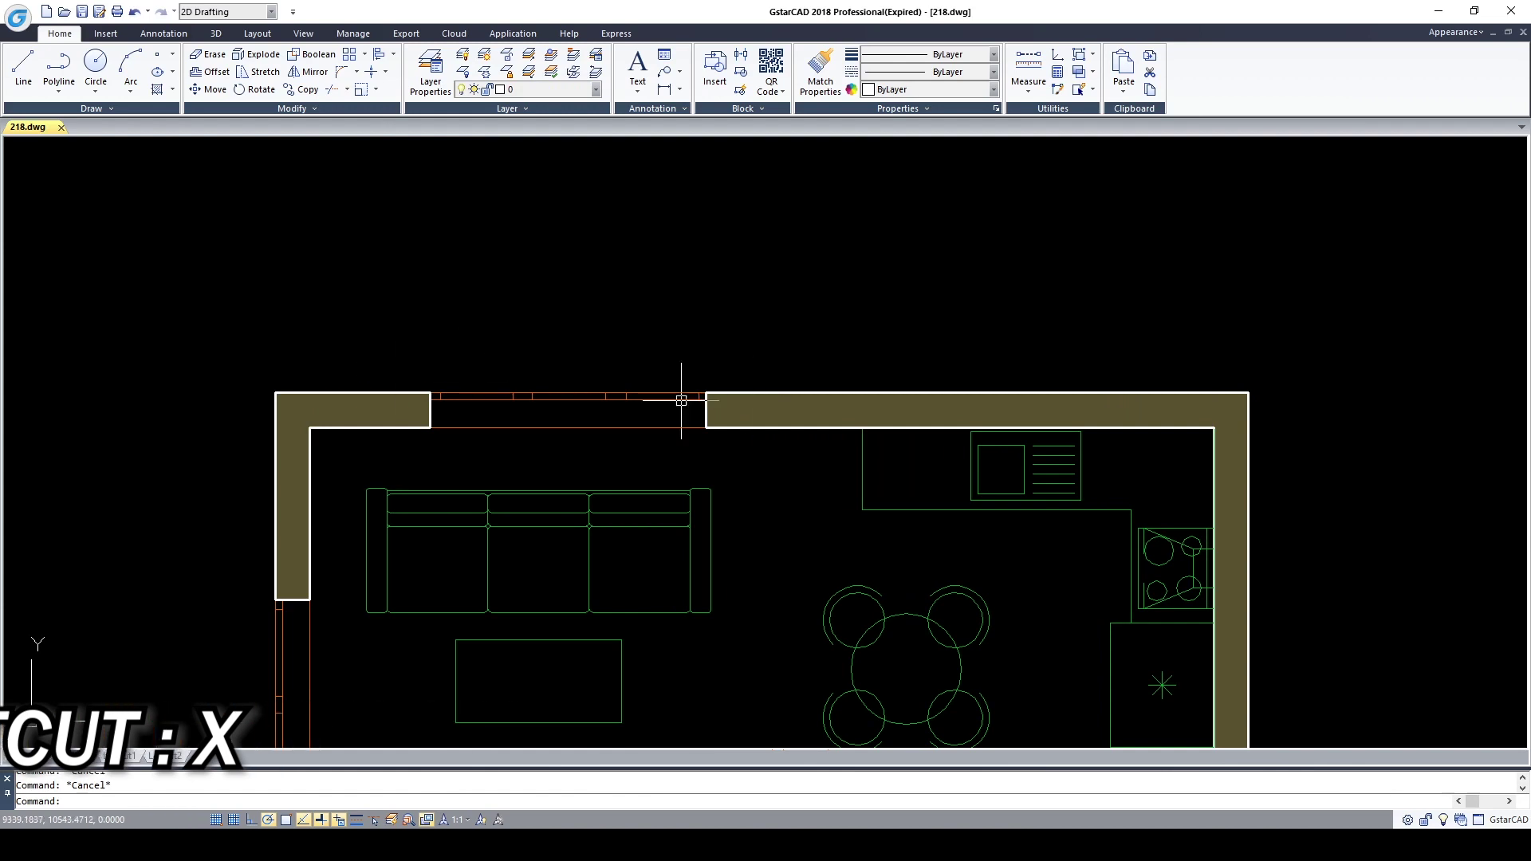
Assign the outer line of the exploded upper wall to the layer New_Structural - Bearing_Pen_No__27.
click(810, 392)
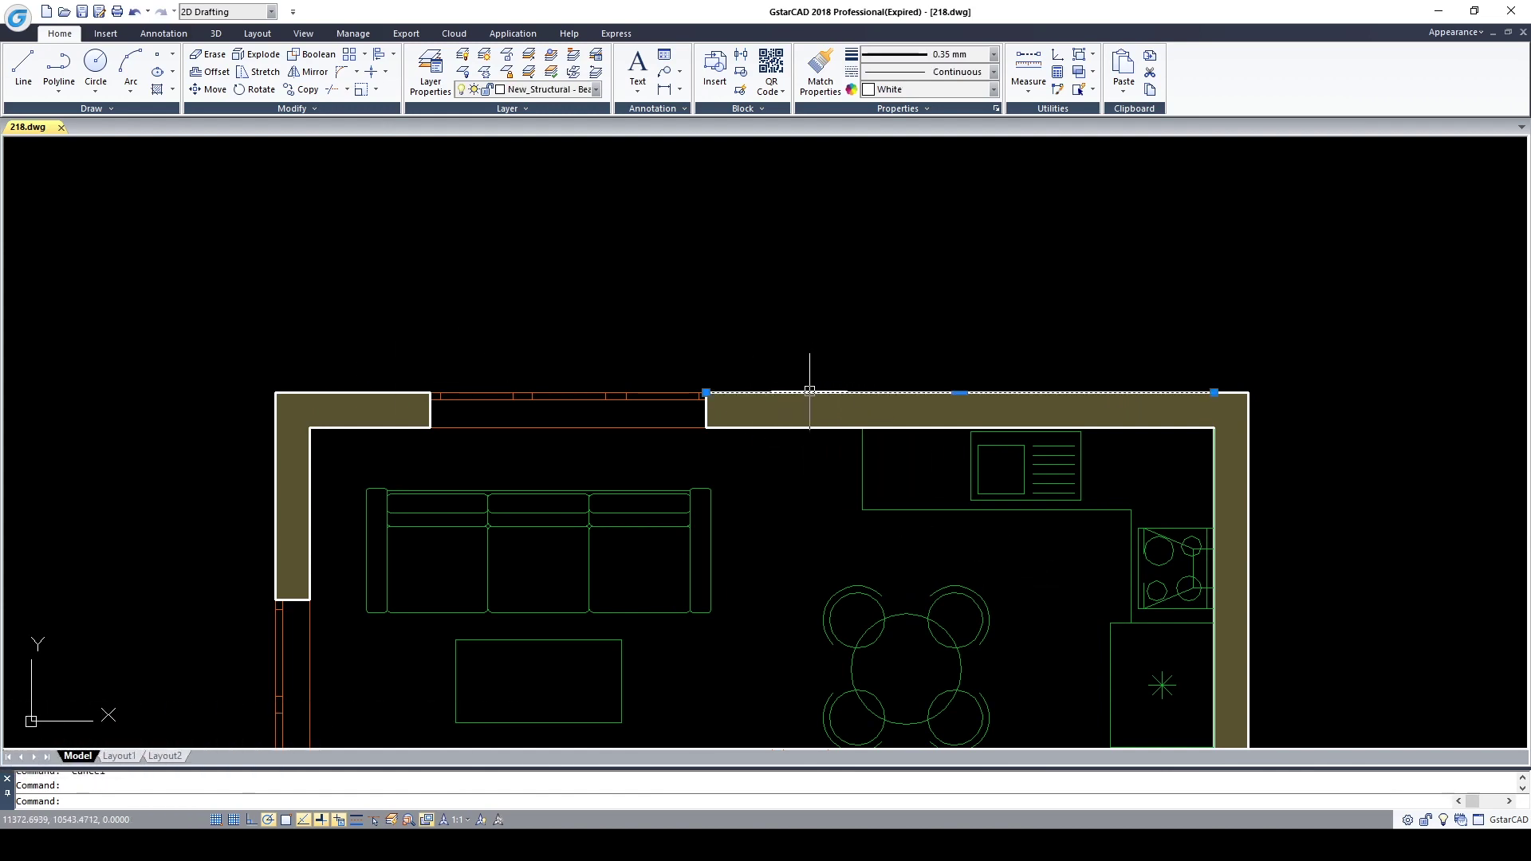
scroll(824, 391, up, 2)
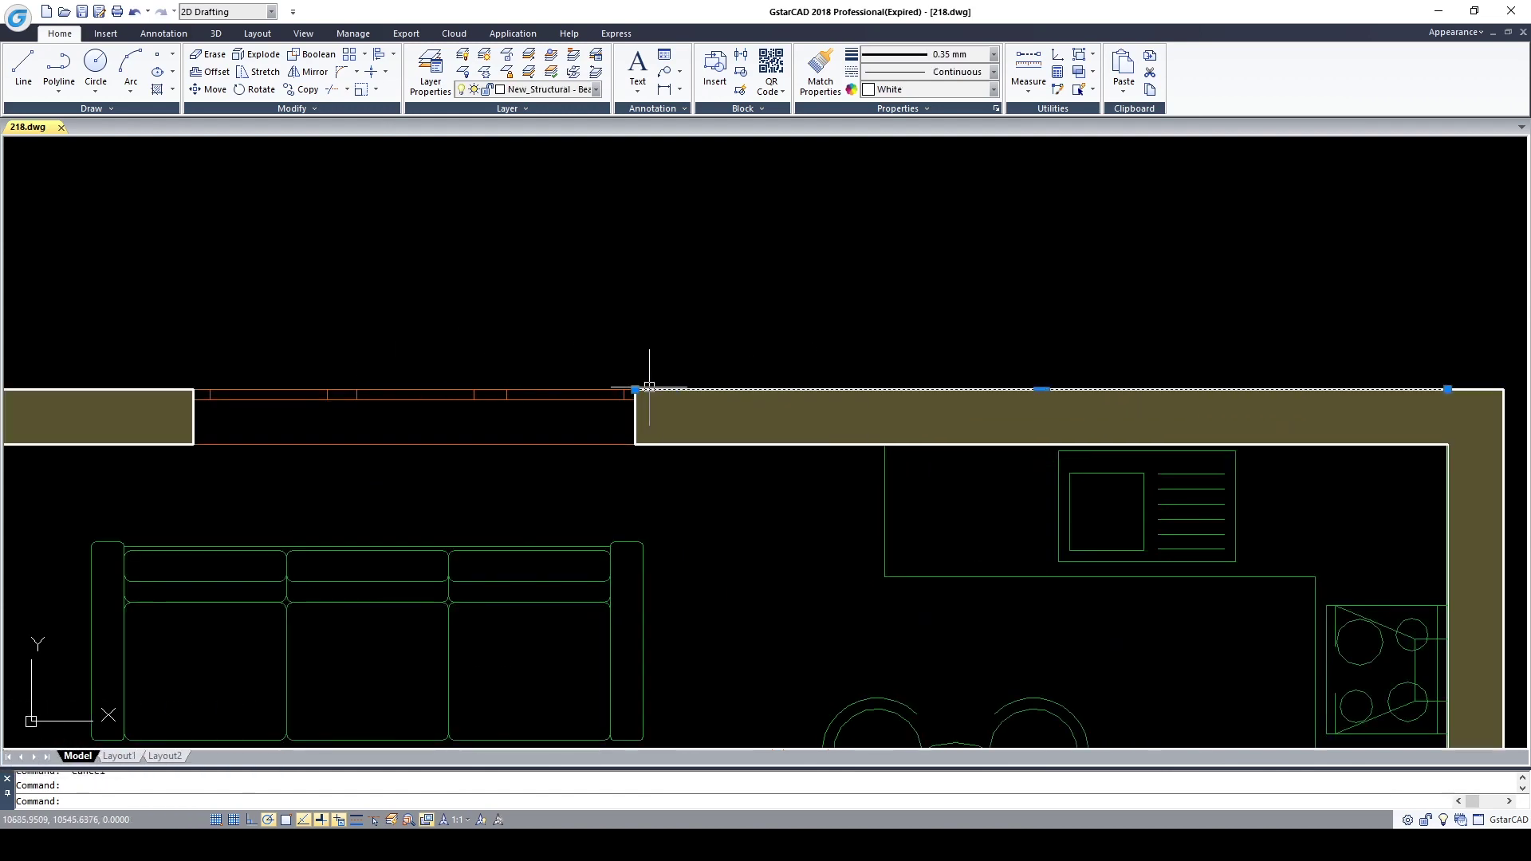
click(596, 90)
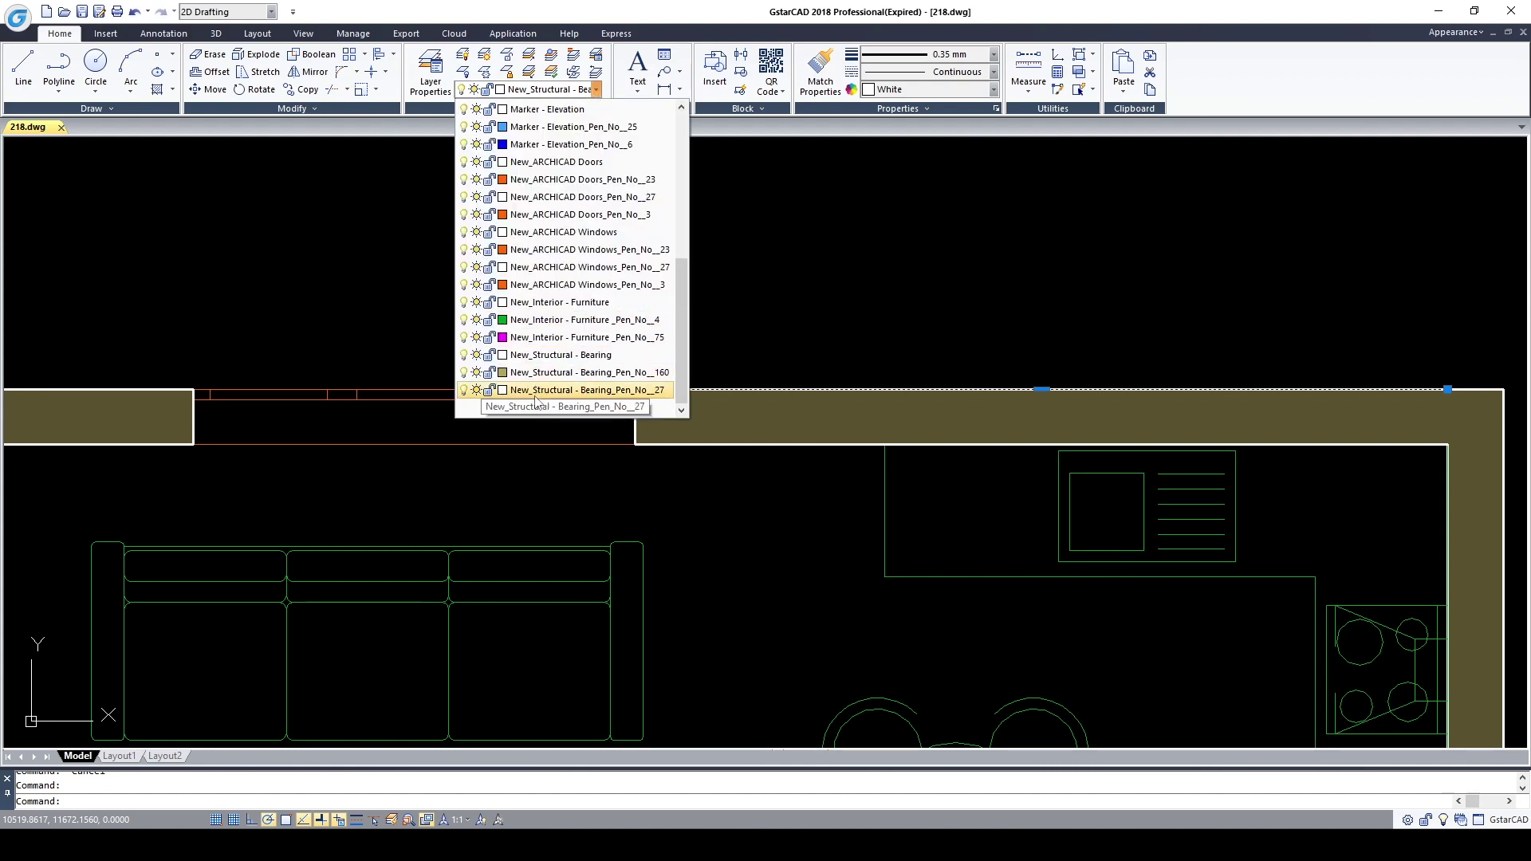
click(598, 391)
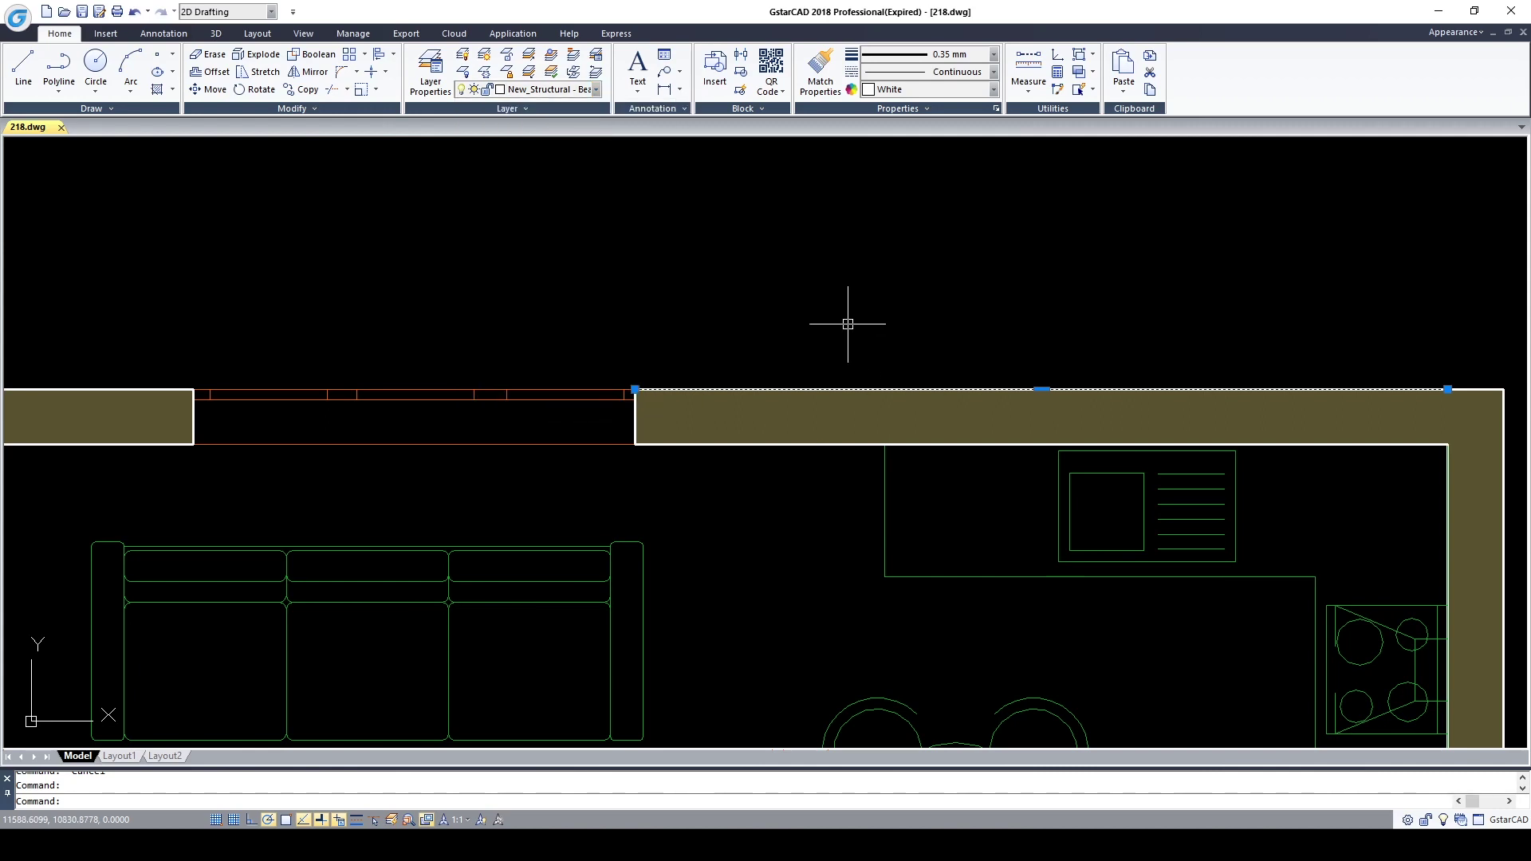
Explode the window block in the upper exterior wall.
click(558, 391)
middle_drag(558, 391, 949, 411)
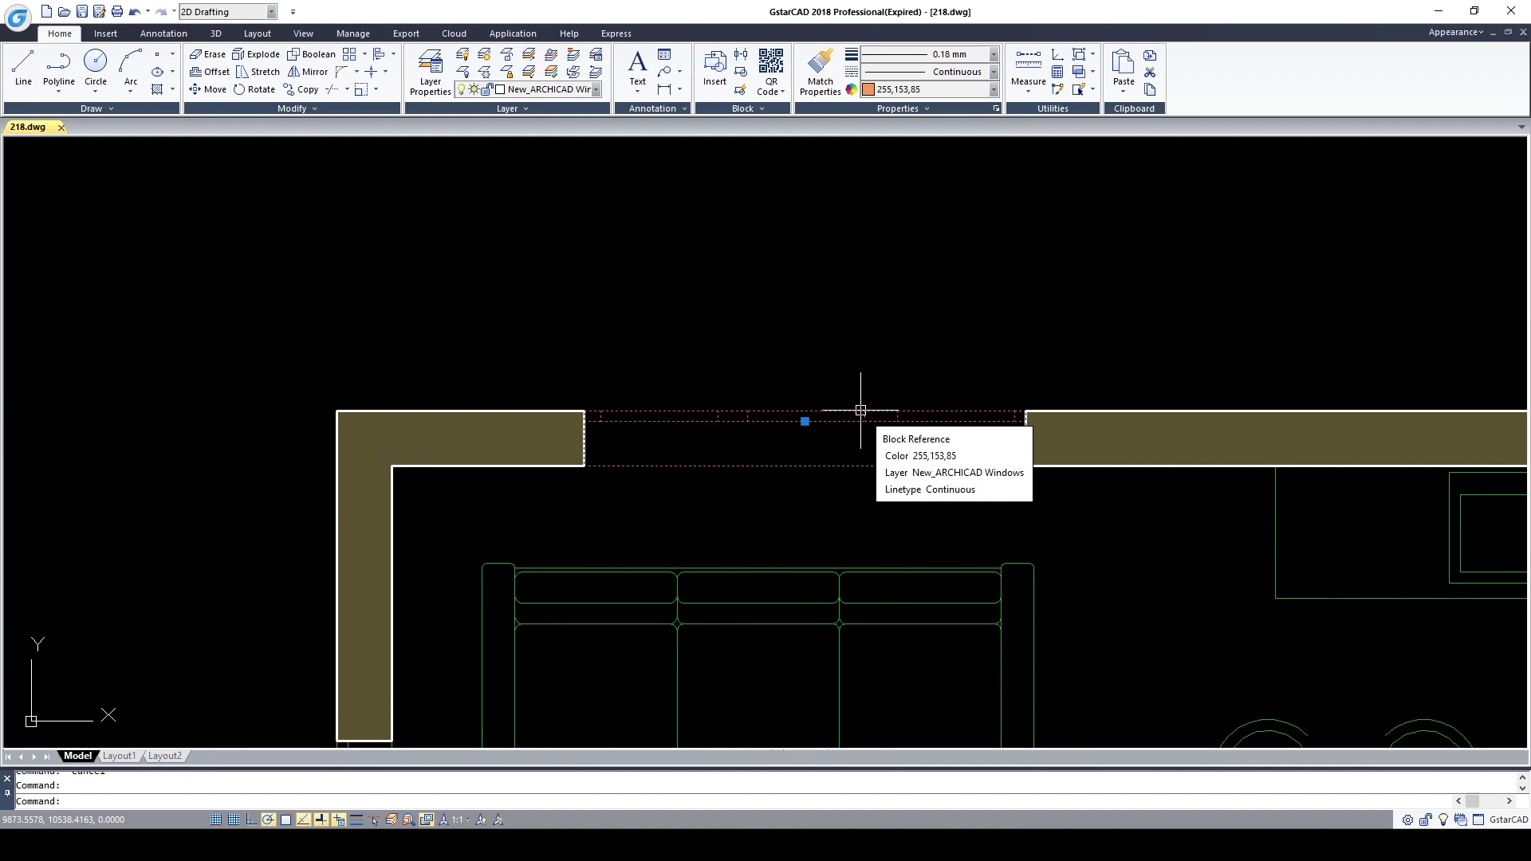
text(X)
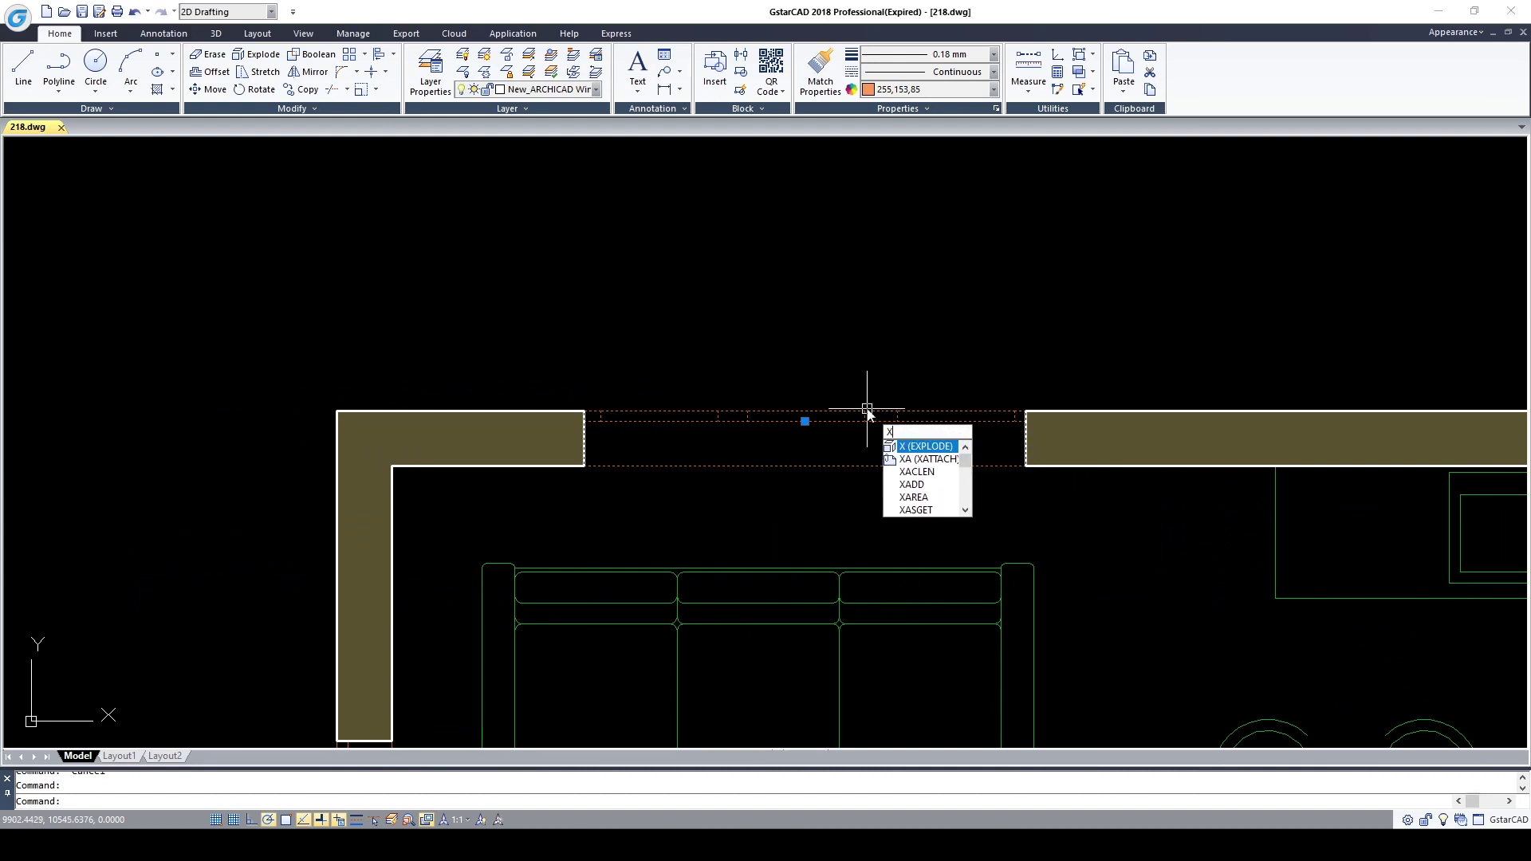
key(Return)
Examine the layer and true colour settings of the exploded window's outer middle line, leaving the colour selection without changes.
click(811, 411)
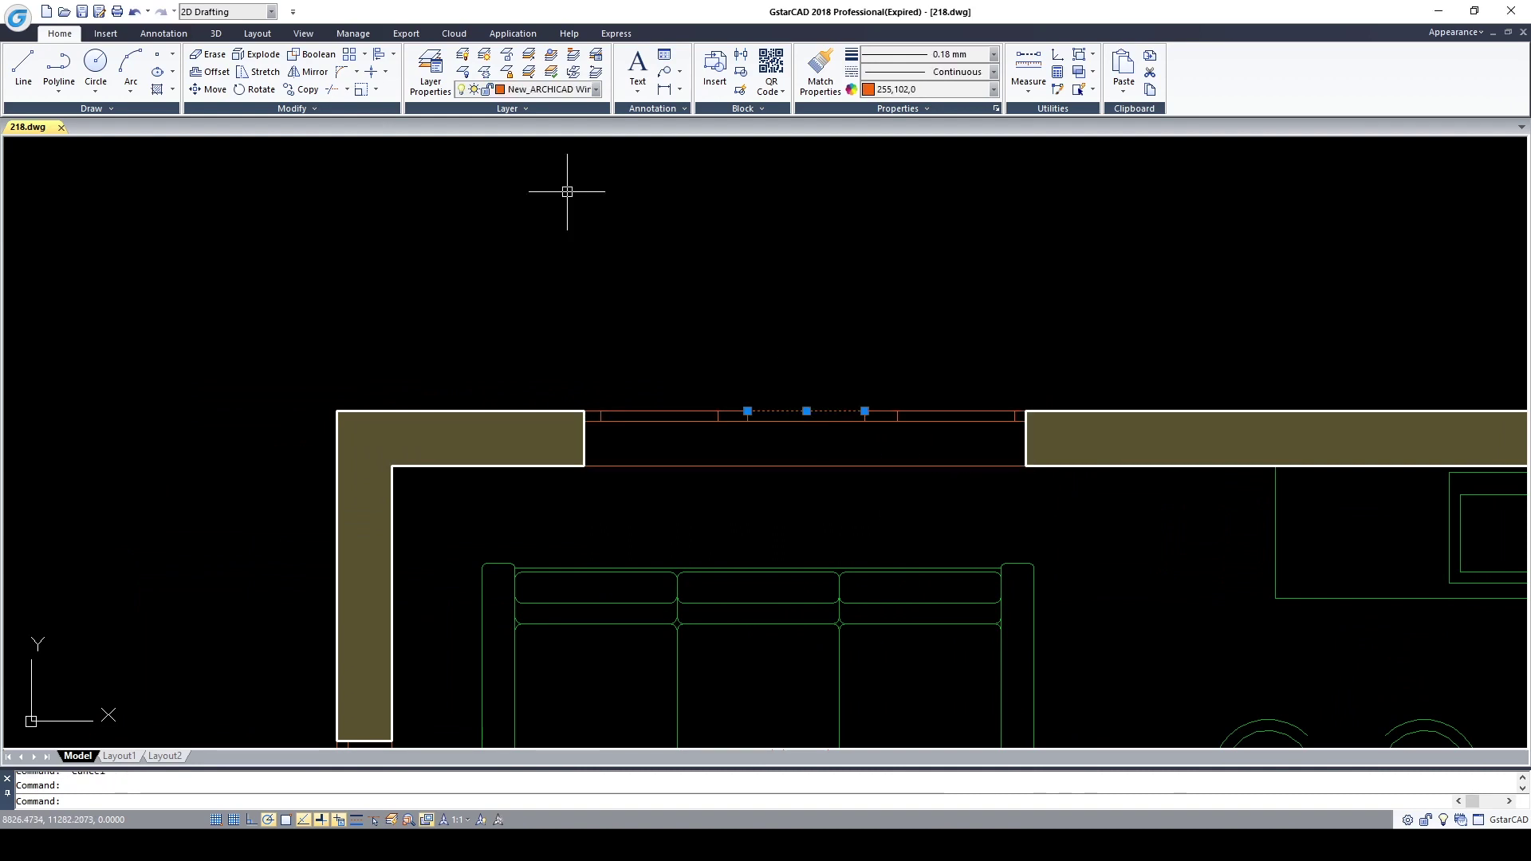
click(557, 96)
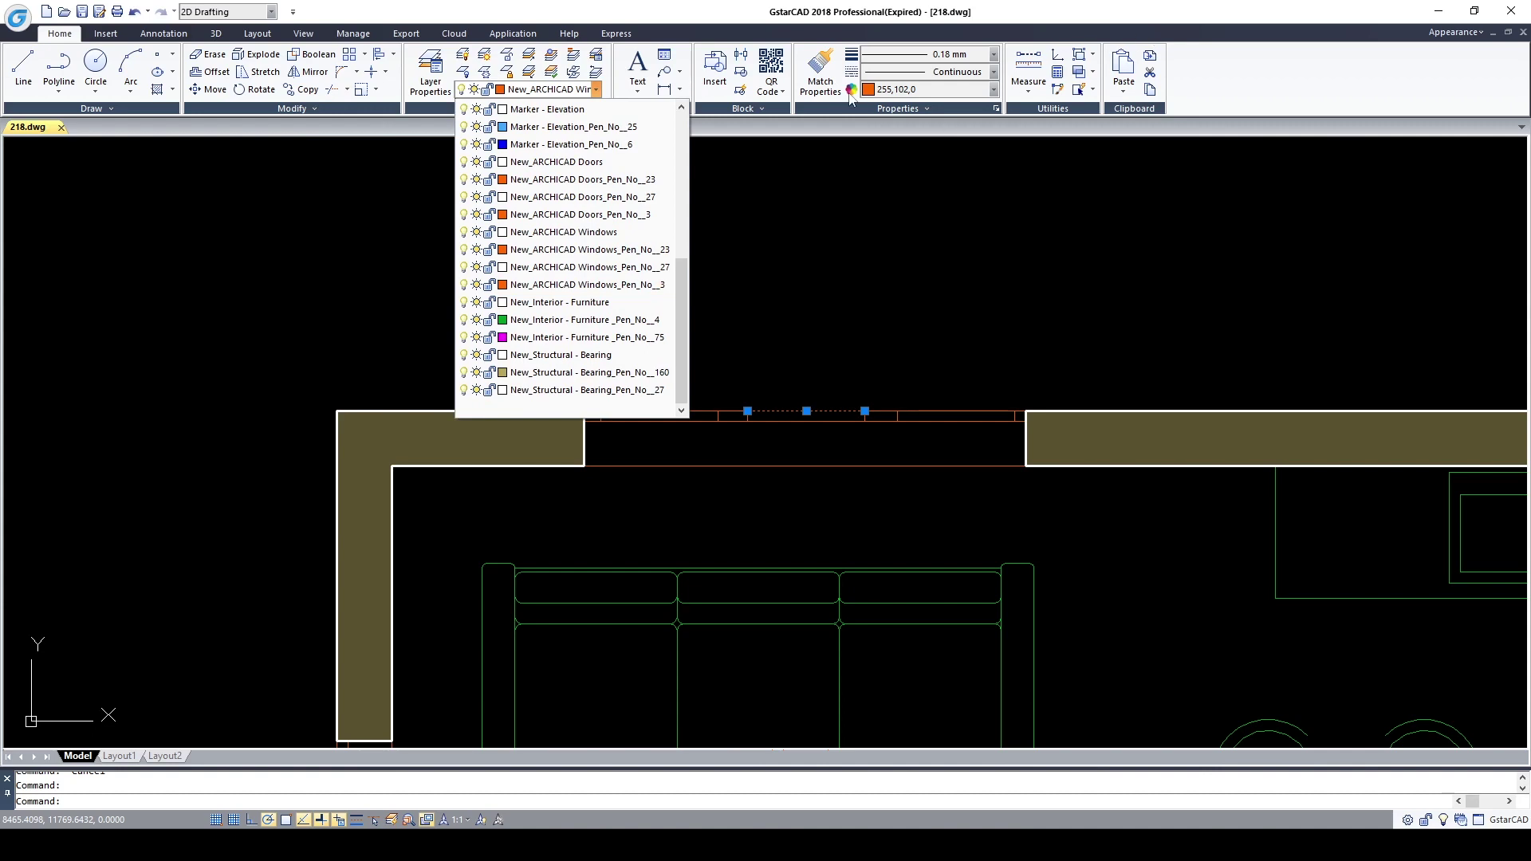
click(887, 93)
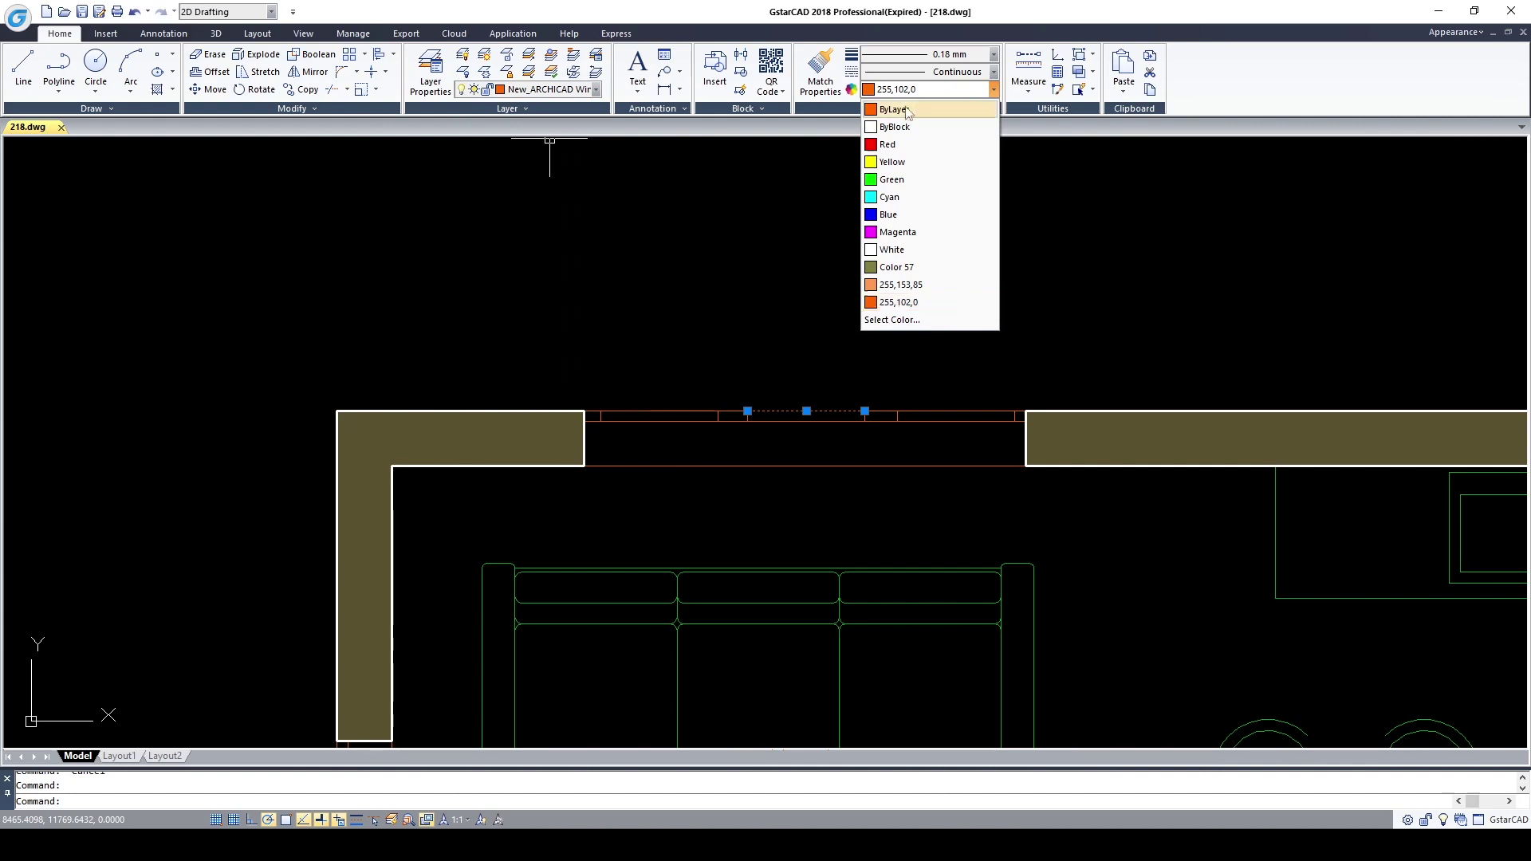
click(891, 320)
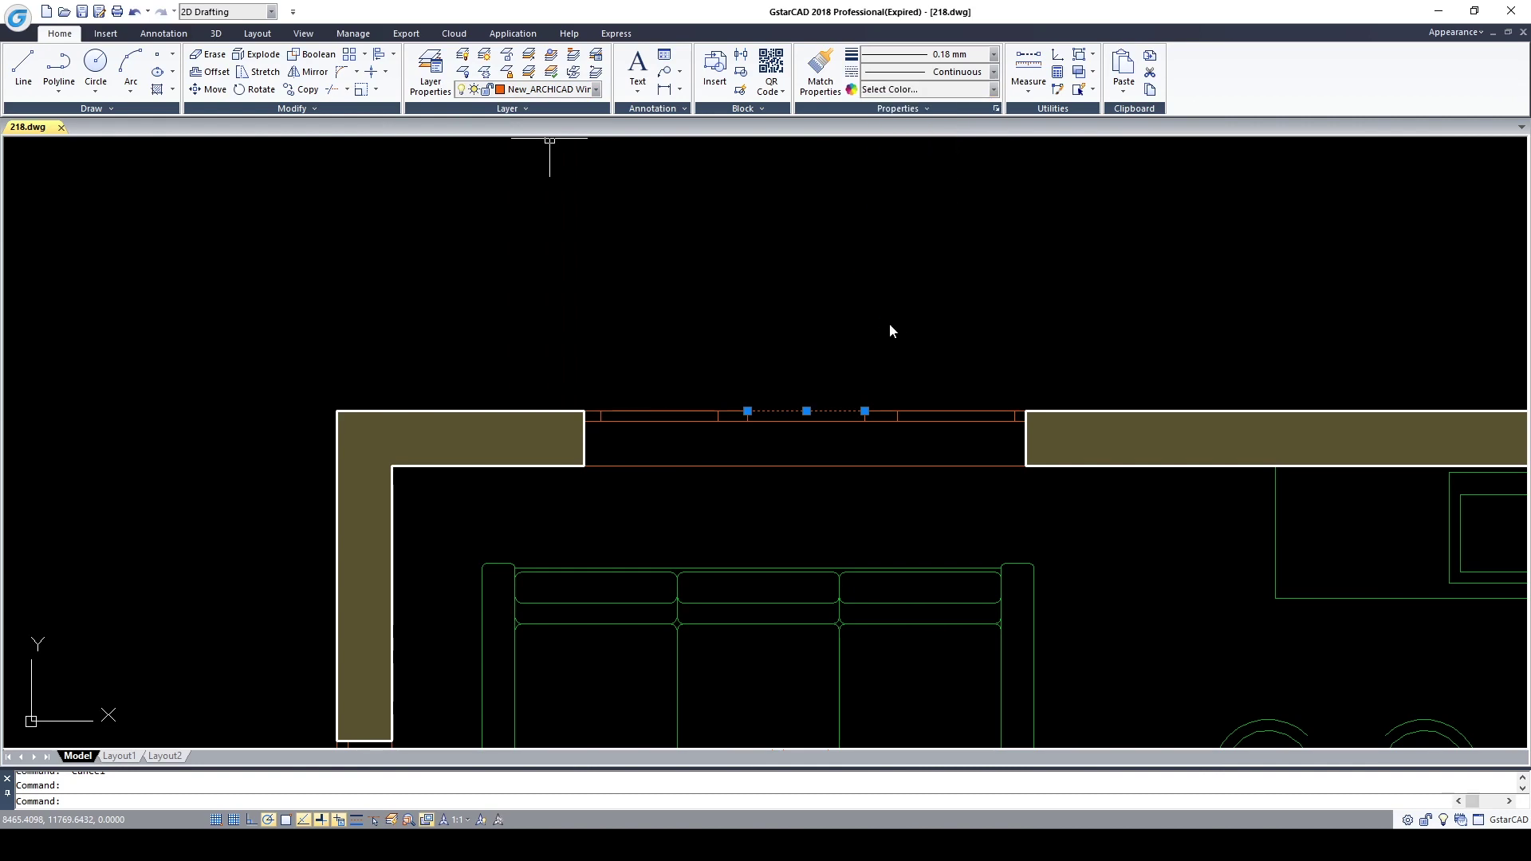
click(646, 295)
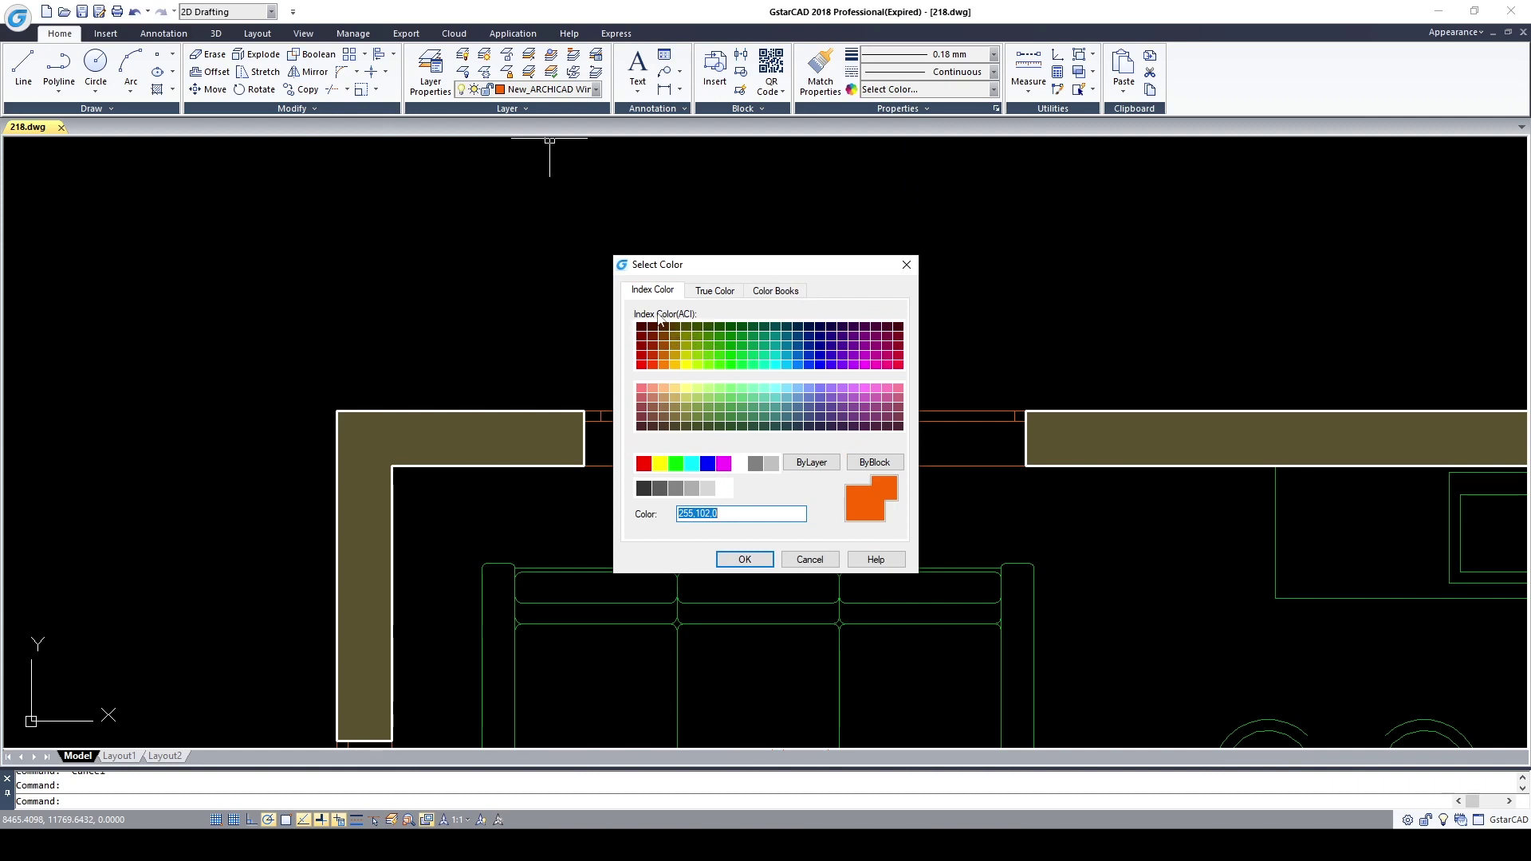
click(712, 293)
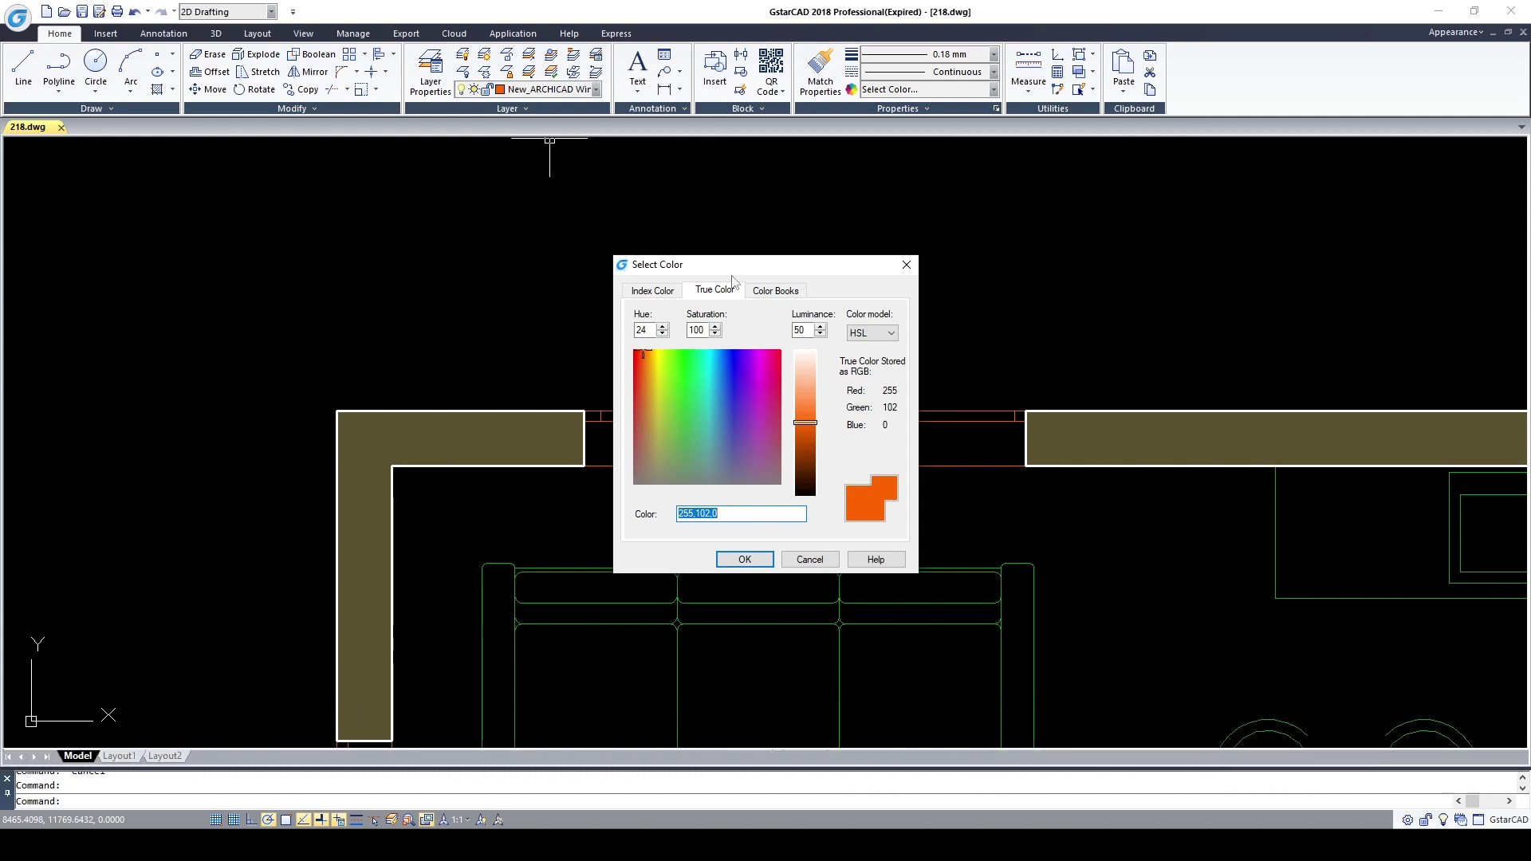
drag(831, 272, 813, 266)
click(890, 259)
scroll(890, 258, down, 9)
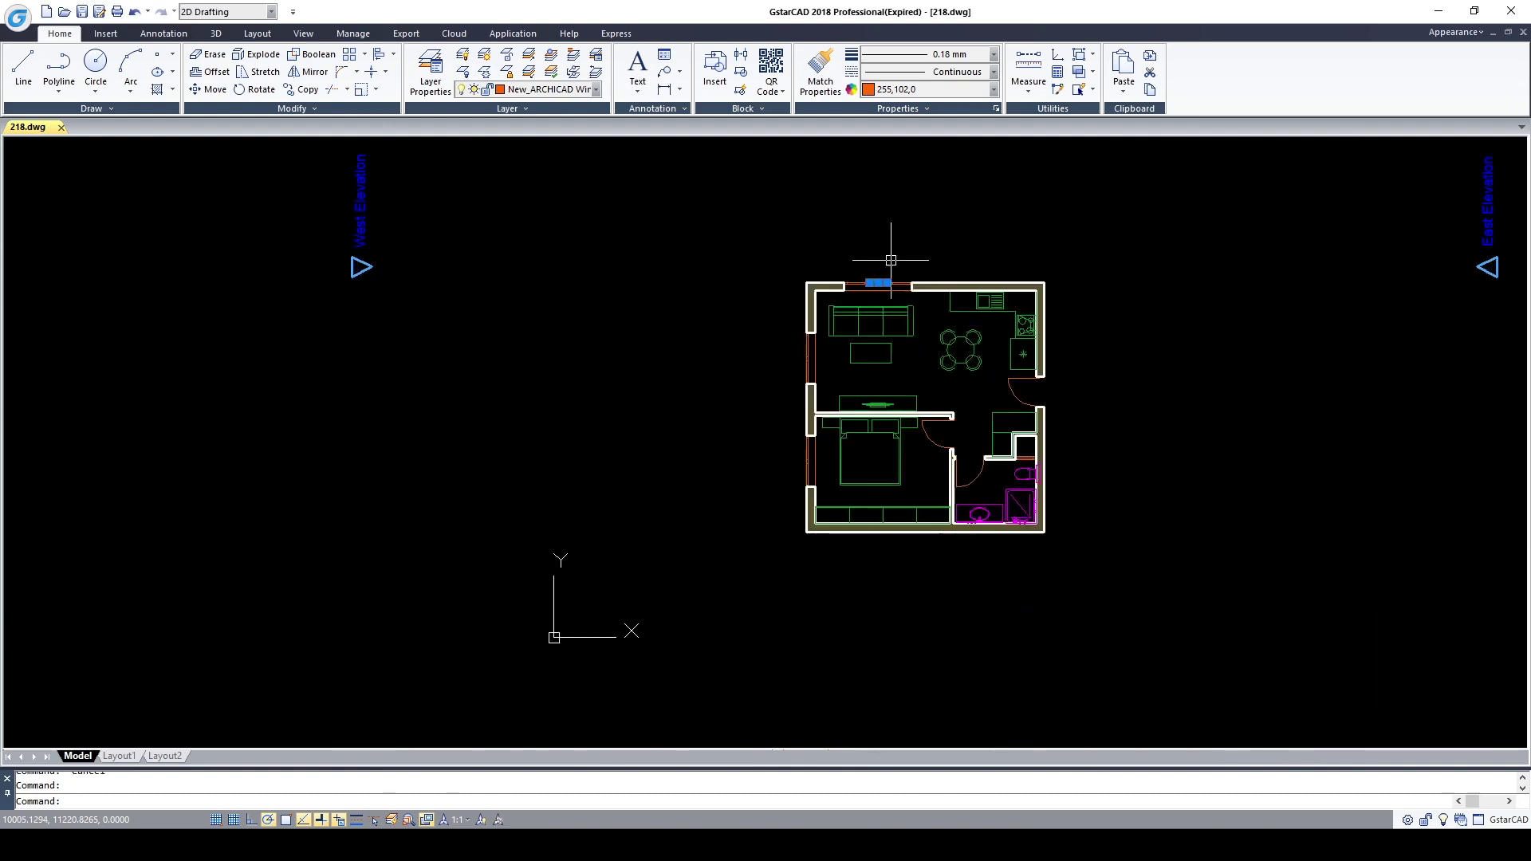
scroll(956, 316, up, 2)
key(Escape)
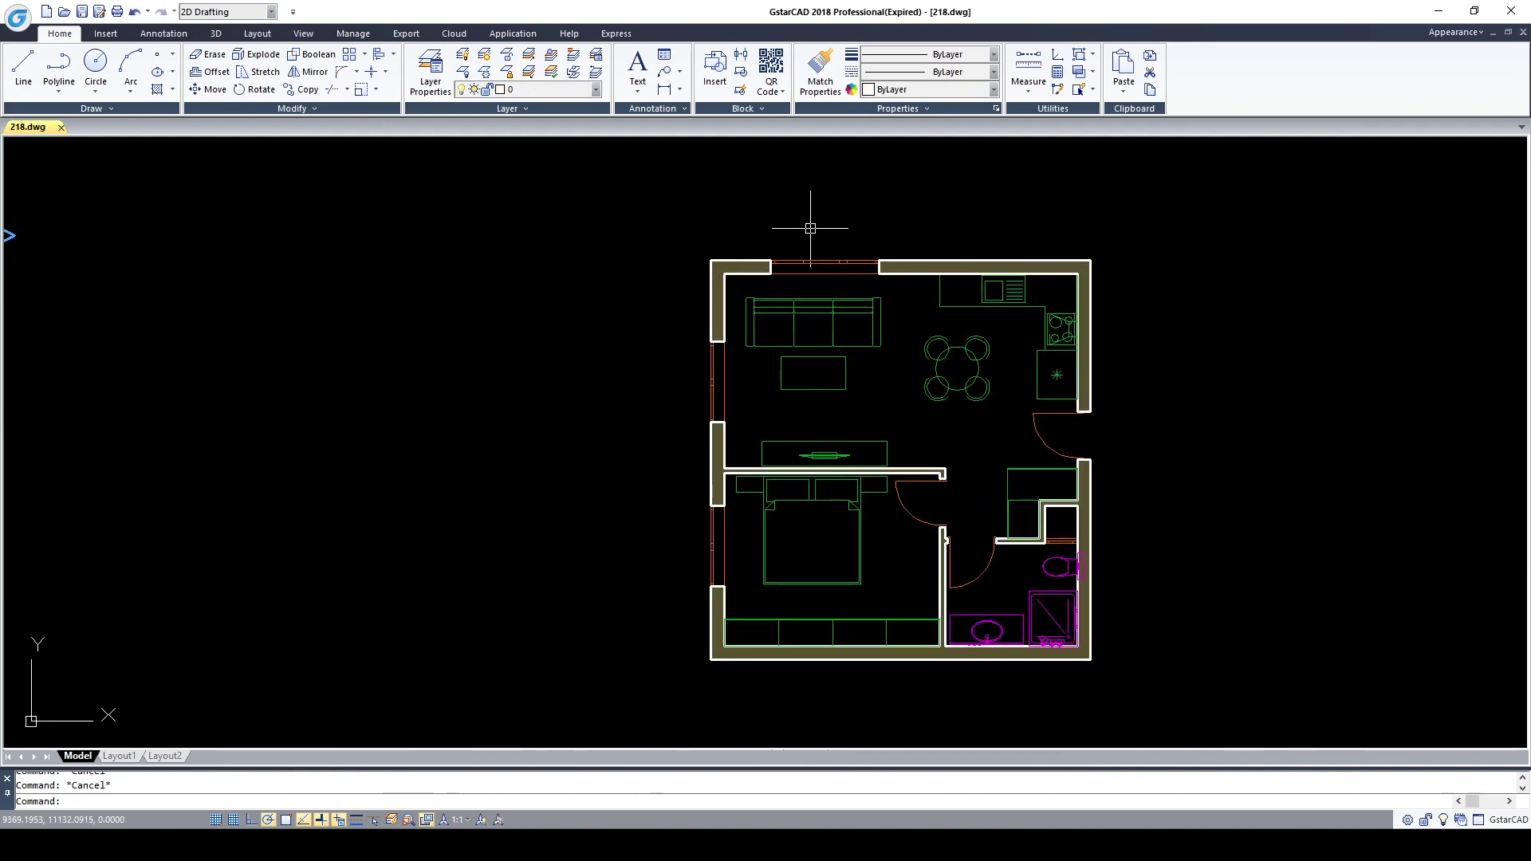
Place a linear dimension across the upper exterior wall's thickness, just inside the window opening near its east jamb.
click(666, 93)
scroll(1024, 275, up, 6)
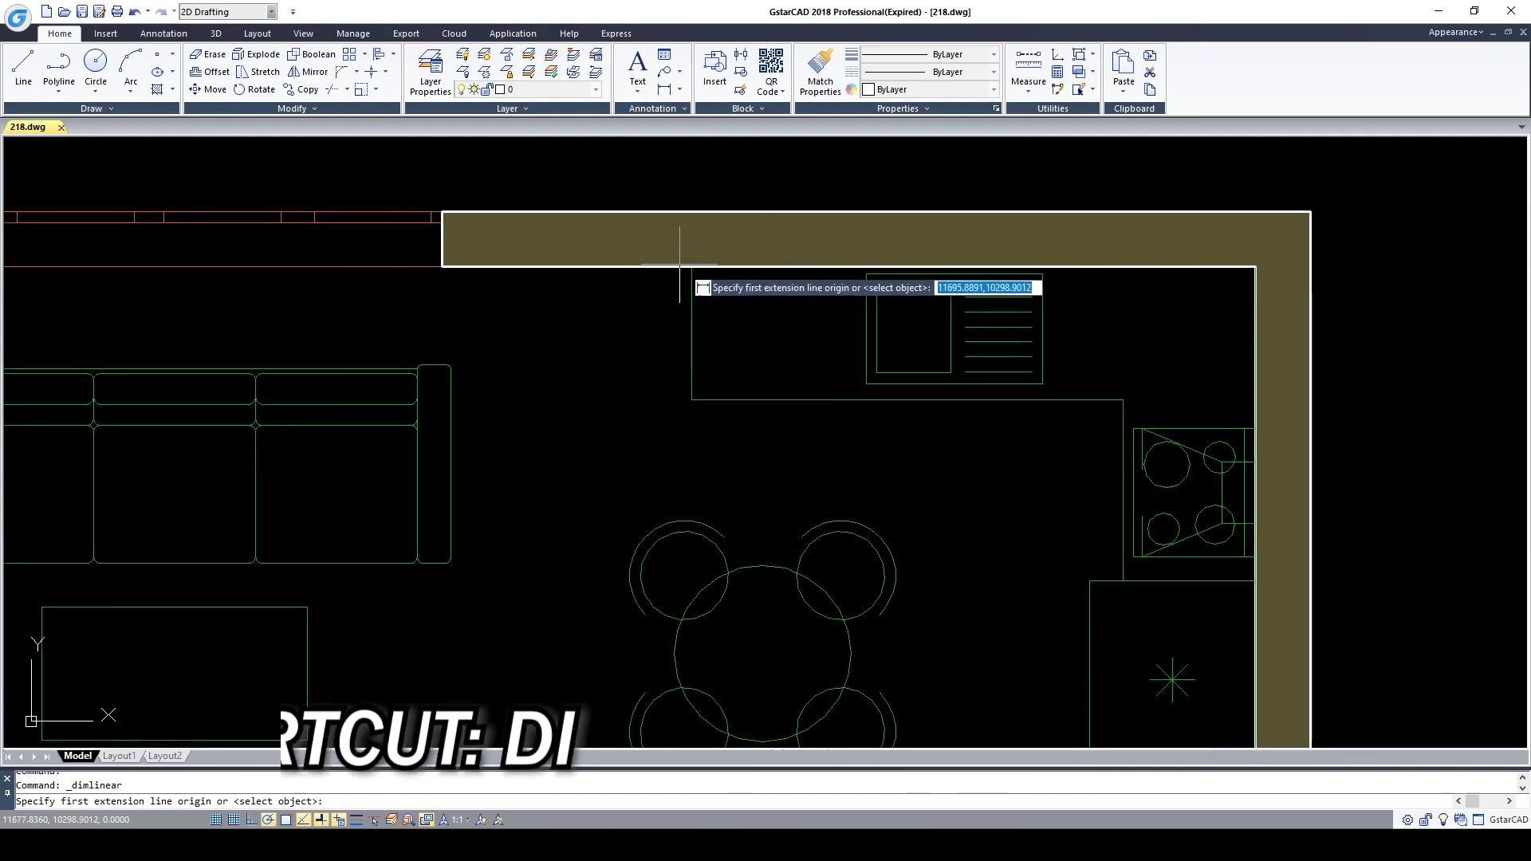
middle_drag(694, 271, 944, 374)
key(F3)
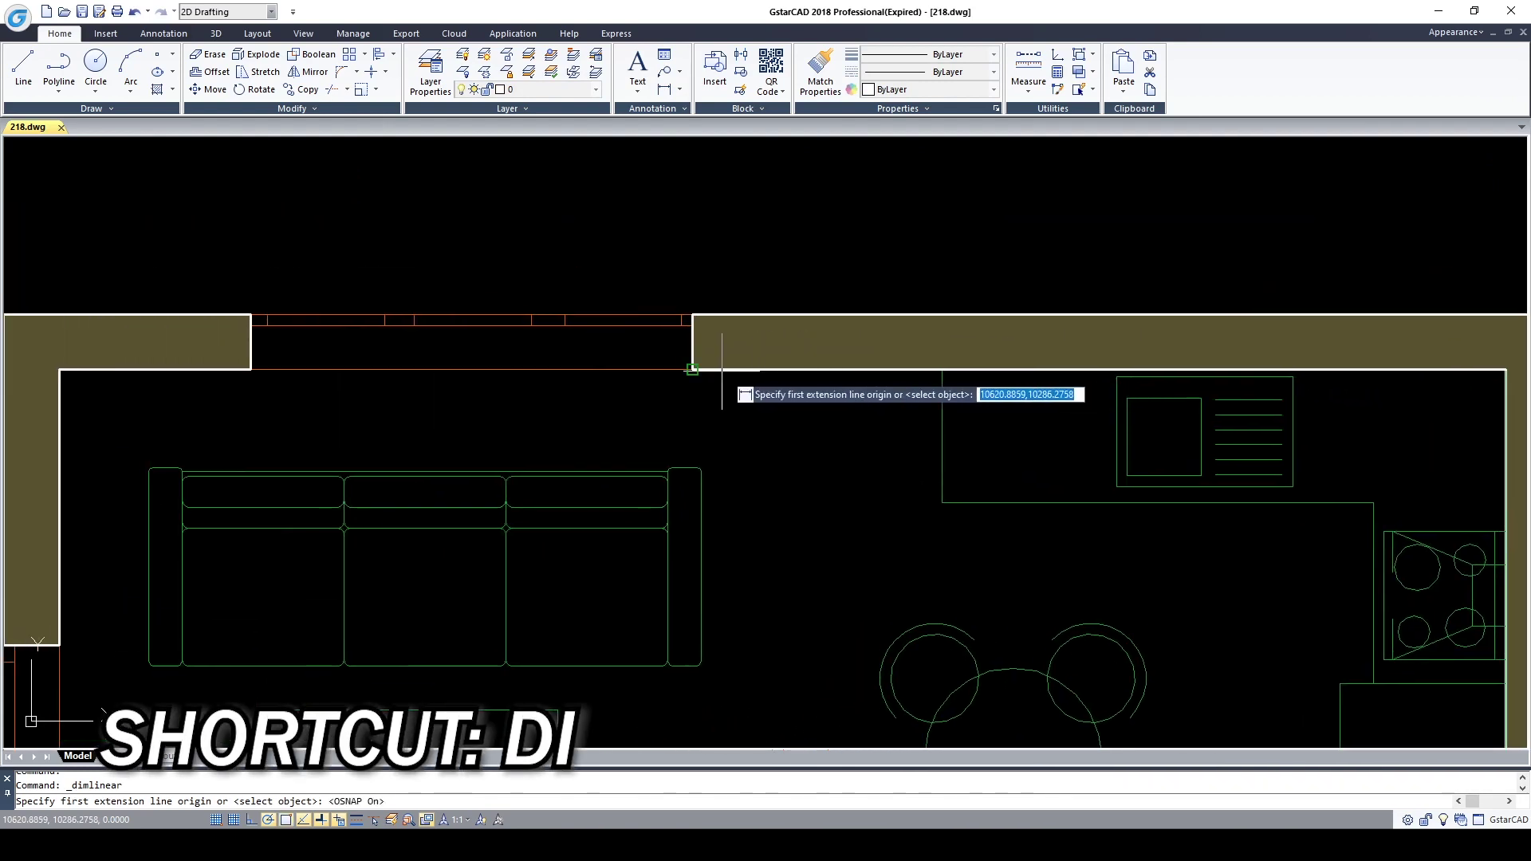
click(693, 369)
click(693, 315)
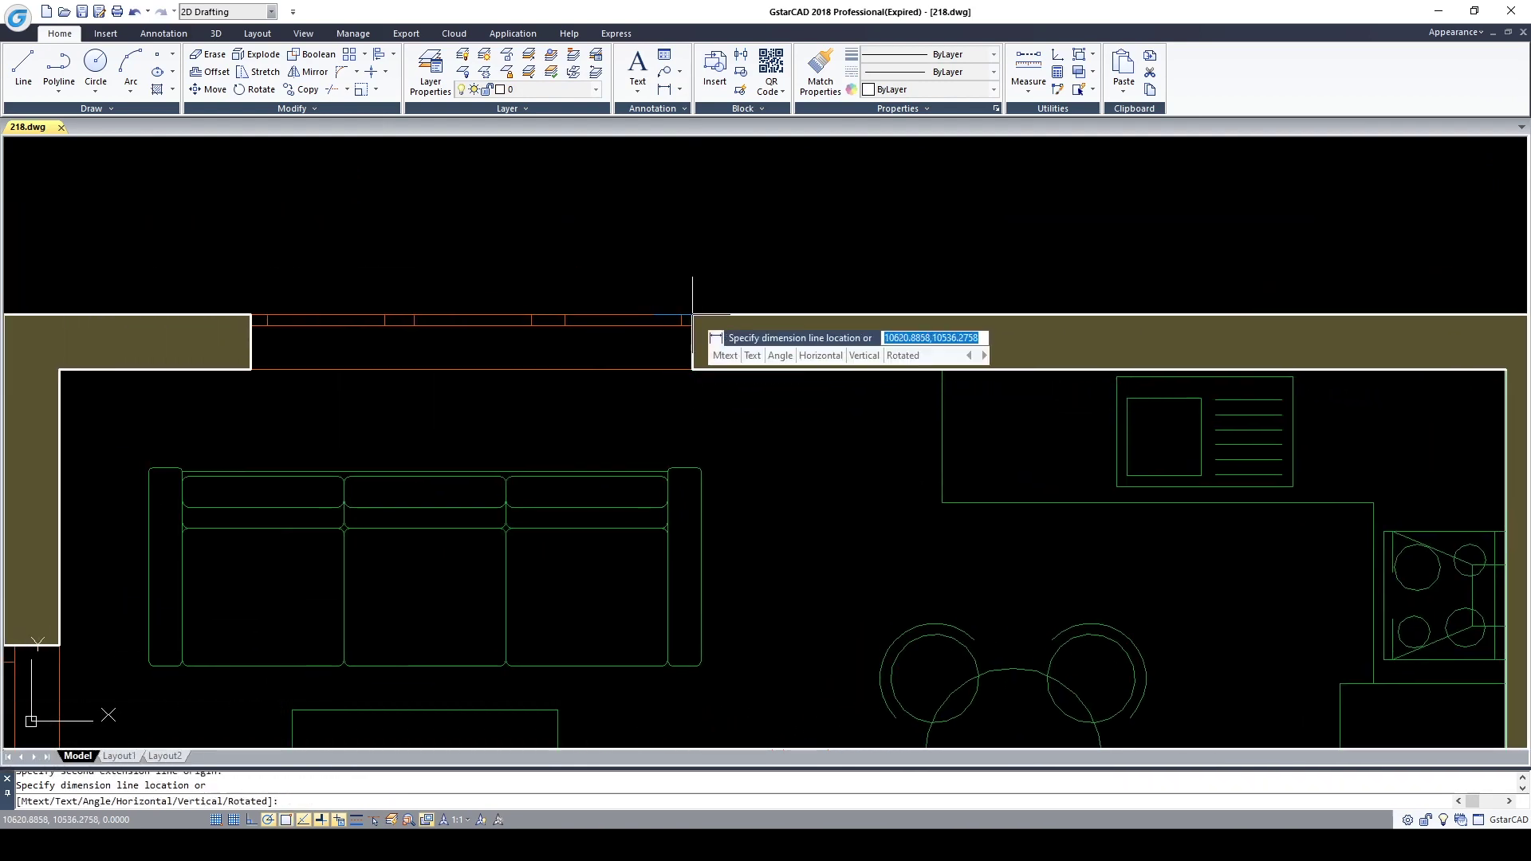
scroll(797, 333, up, 4)
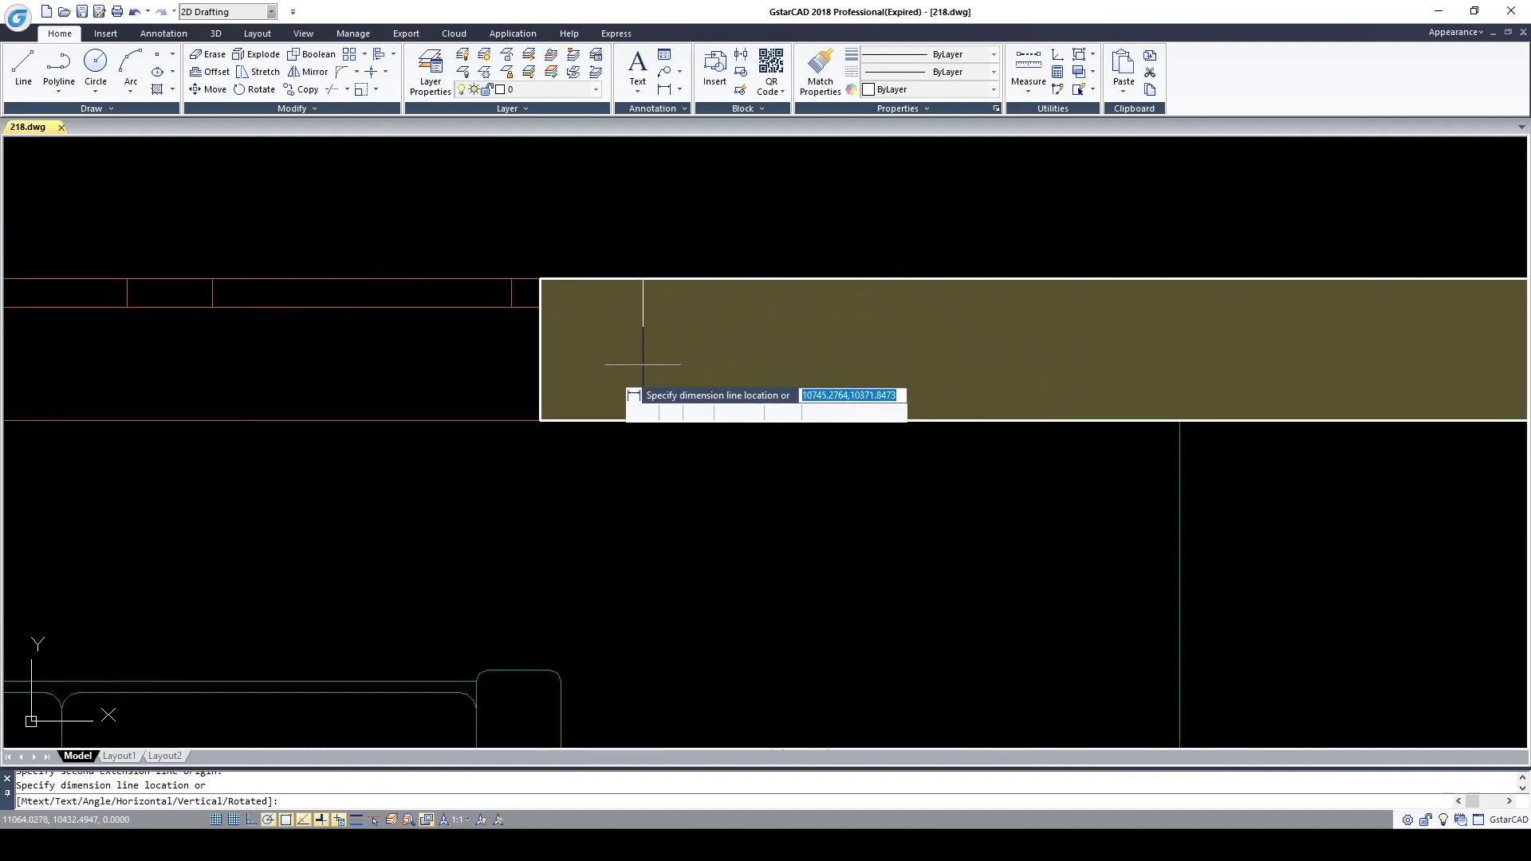
click(504, 373)
scroll(462, 371, up, 8)
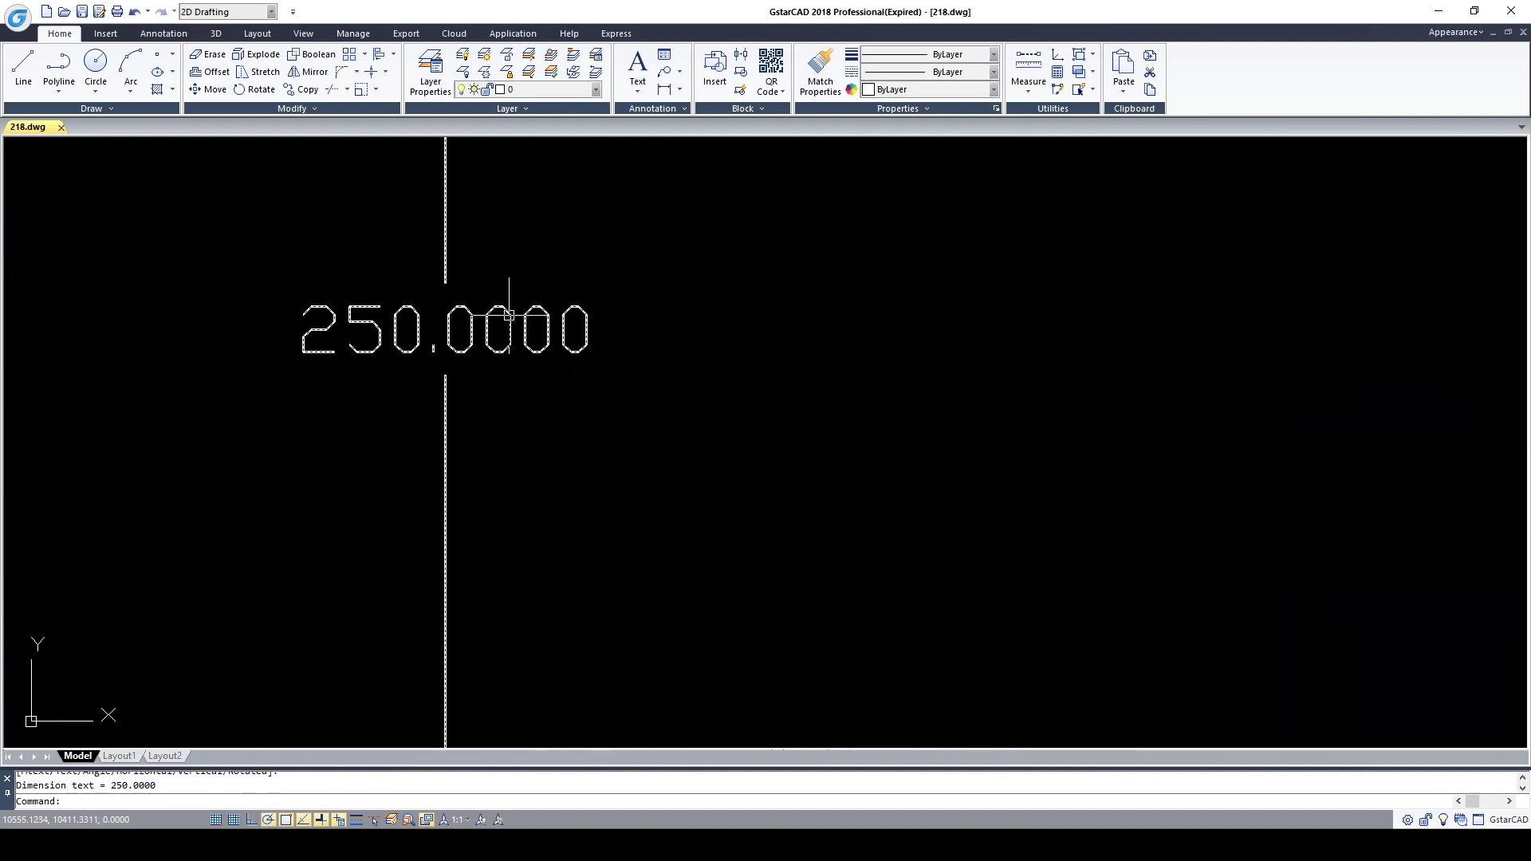
scroll(509, 317, down, 5)
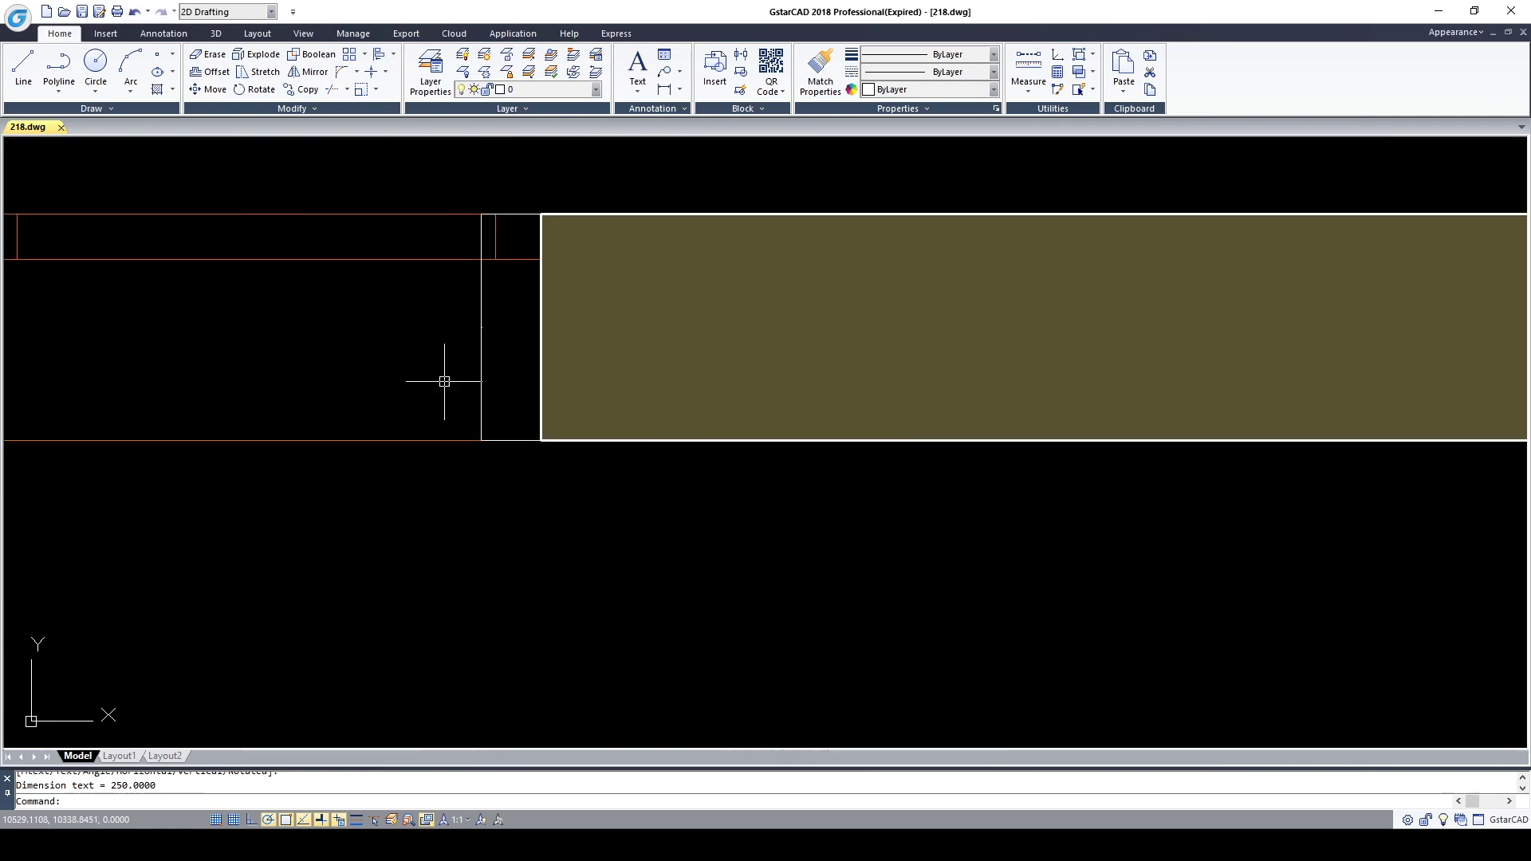
scroll(734, 380, down, 6)
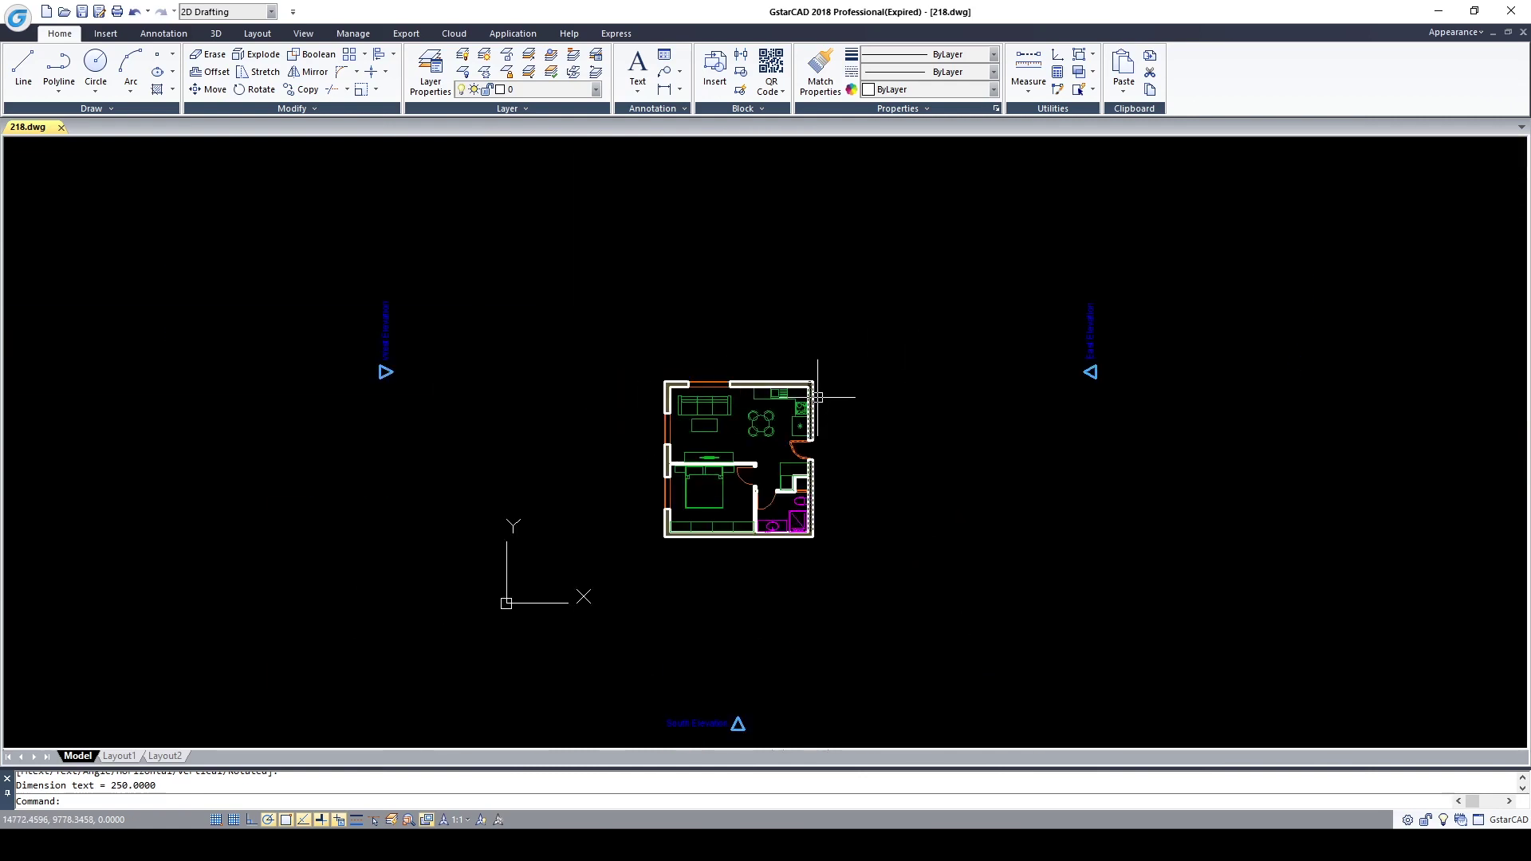
scroll(767, 399, up, 4)
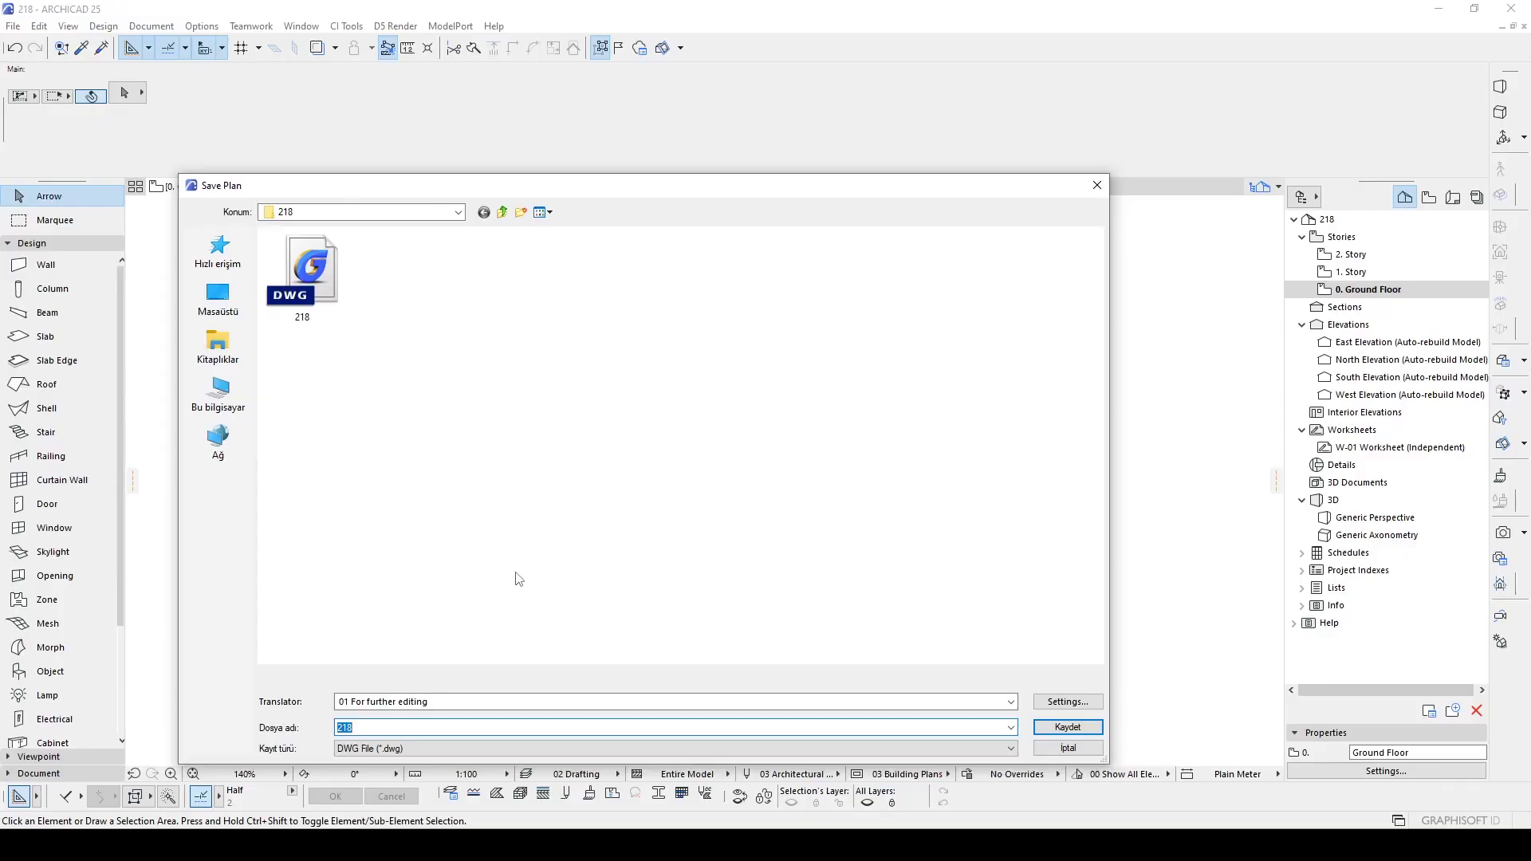
Export the ground floor plan with the translator 03 For as is output, overwriting the existing 218 DWG file.
click(388, 702)
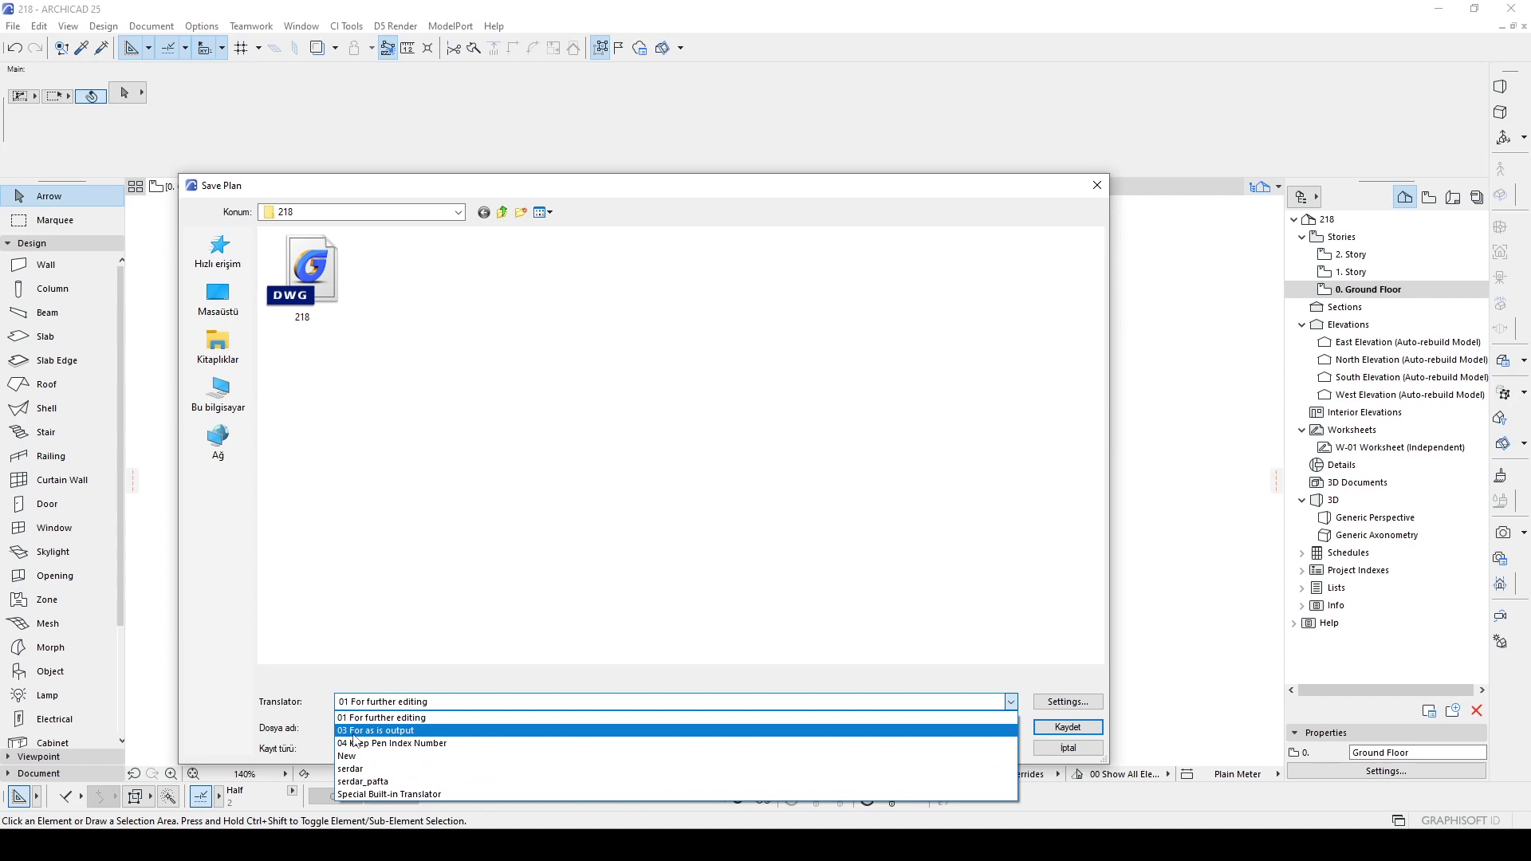
click(364, 731)
double_click(303, 275)
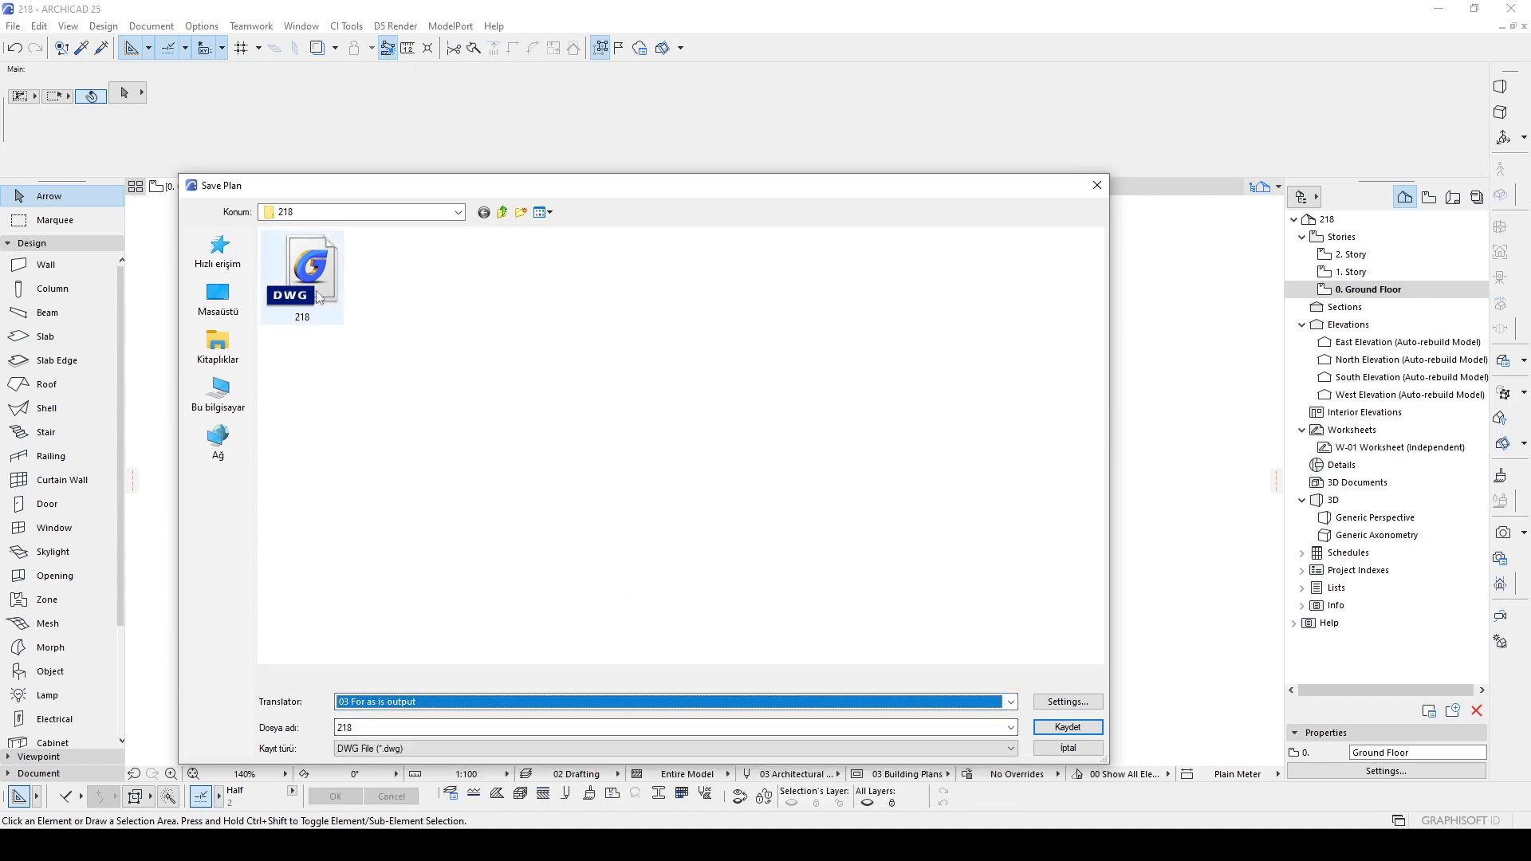
click(802, 423)
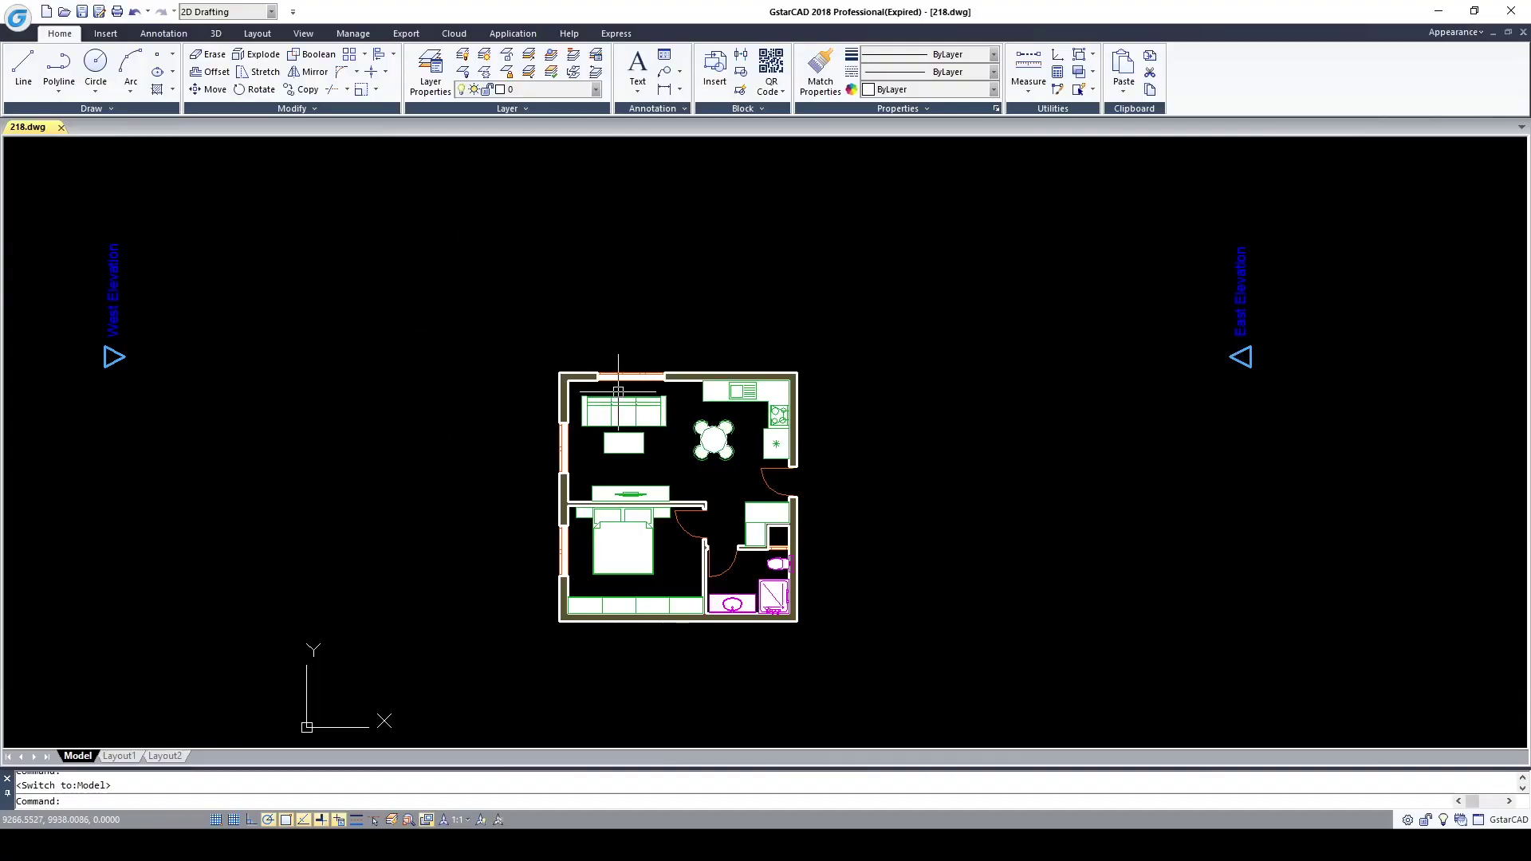
Explode the upper exterior wall block of the re-exported plan in GstarCAD.
scroll(702, 398, up, 4)
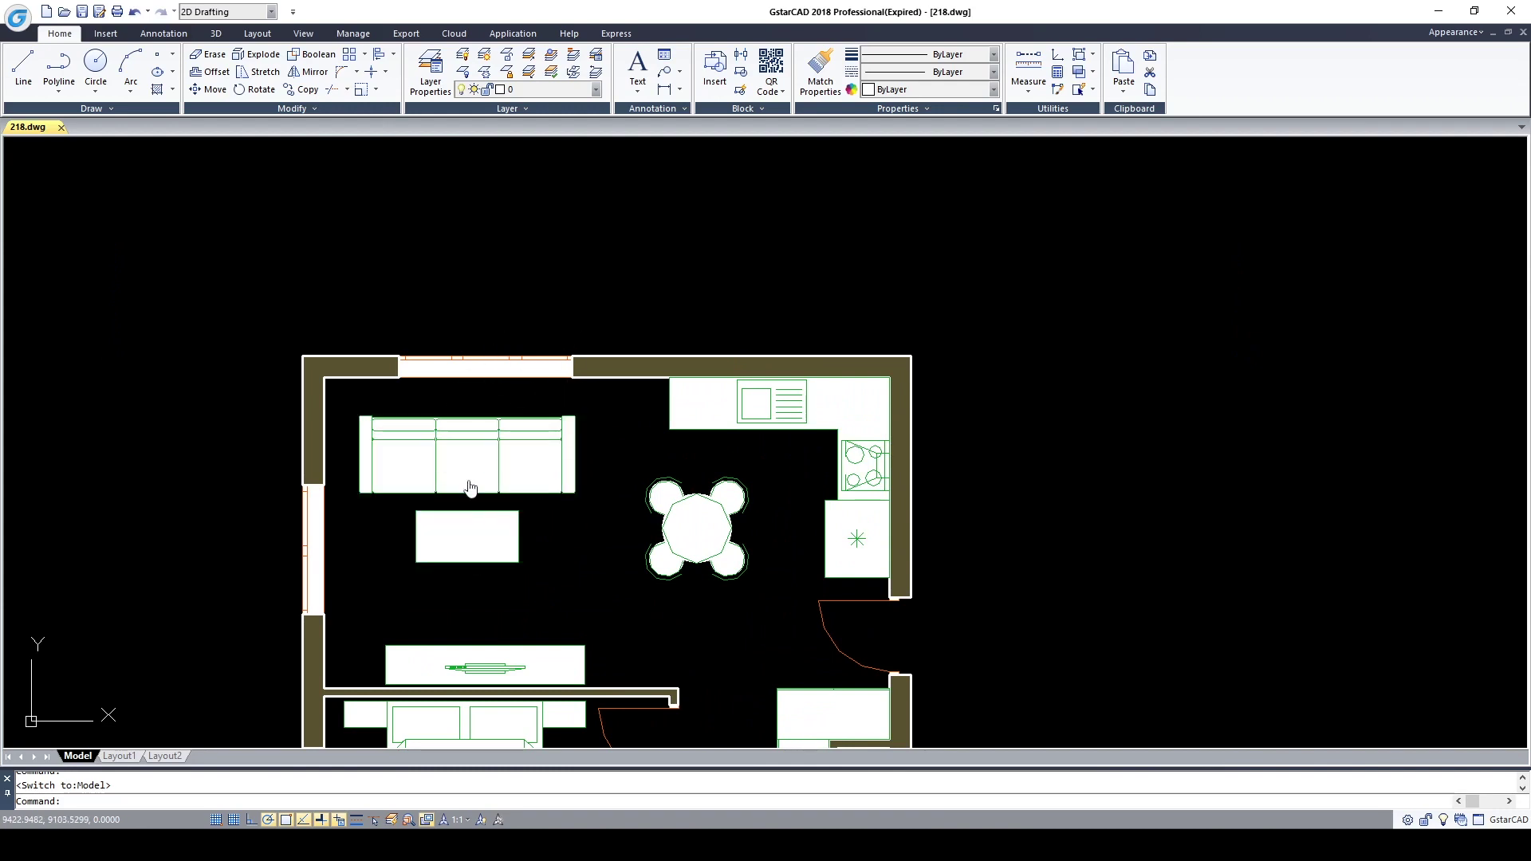
middle_drag(471, 488, 572, 375)
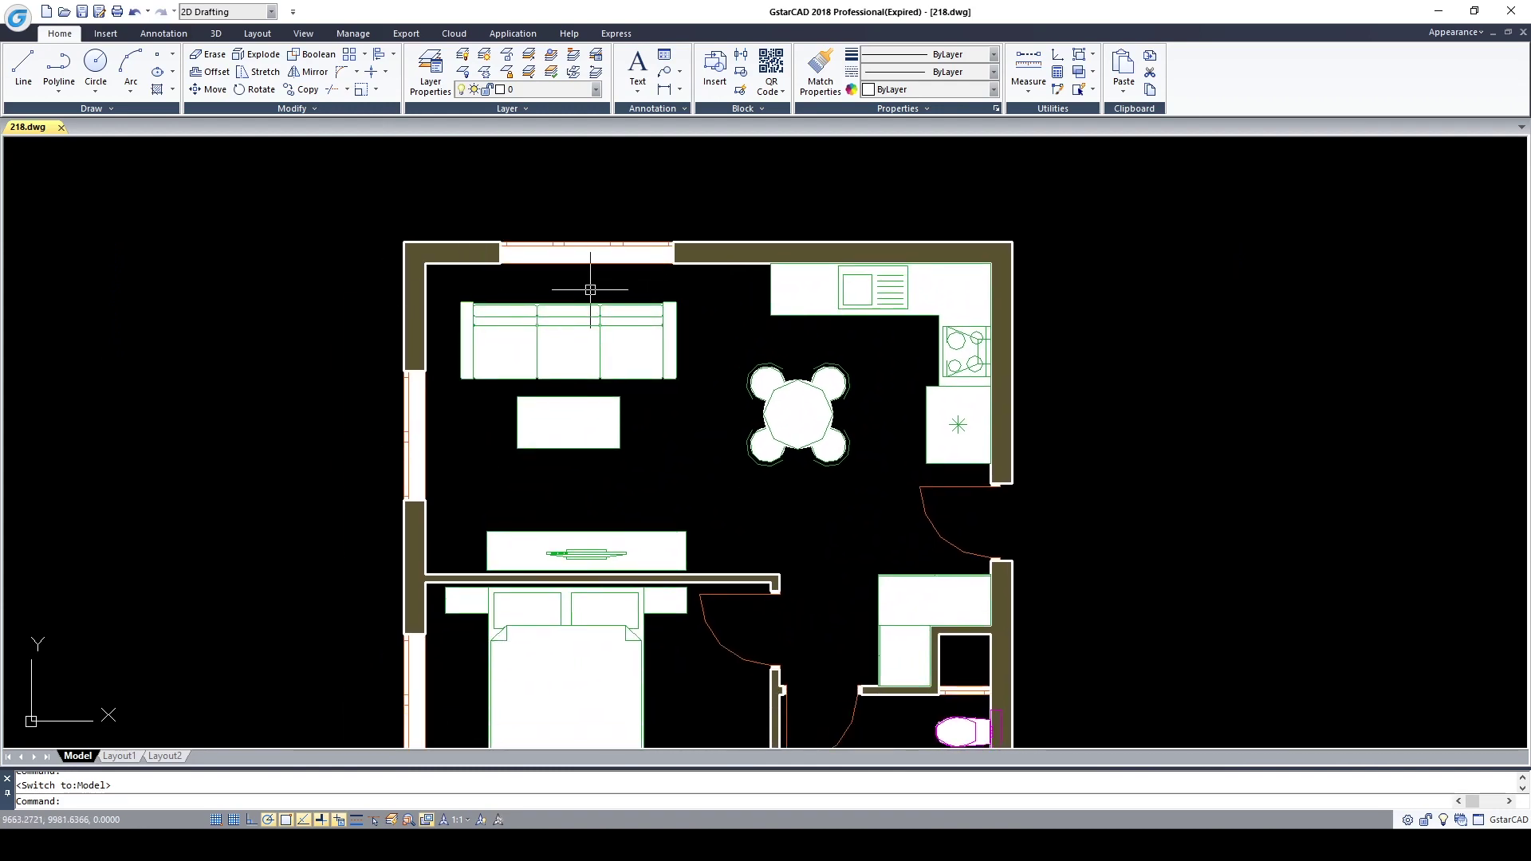
scroll(597, 347, up, 2)
middle_drag(597, 348, 597, 447)
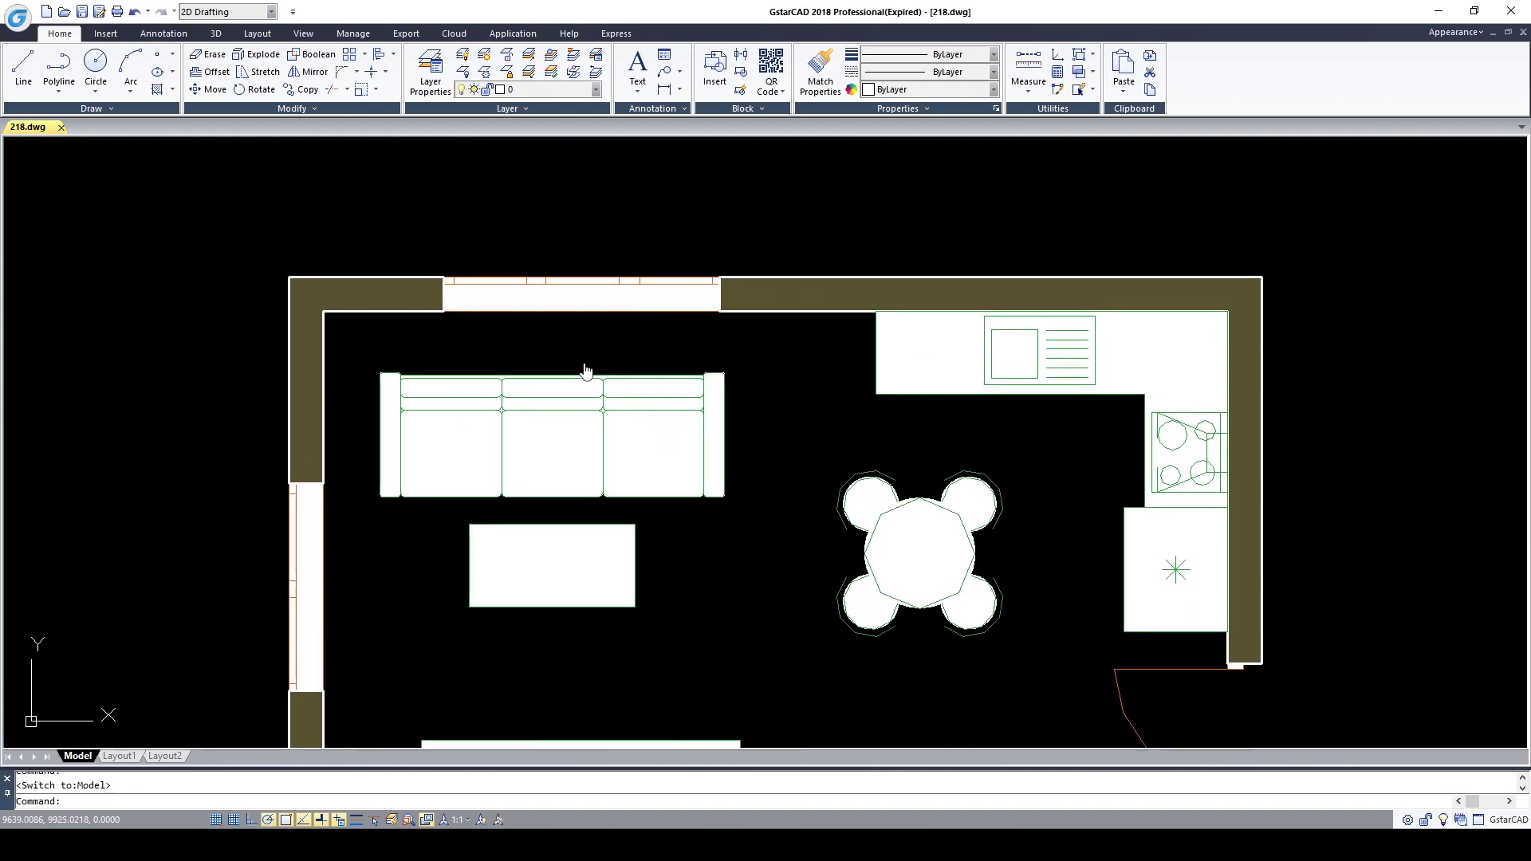
drag(825, 271, 745, 279)
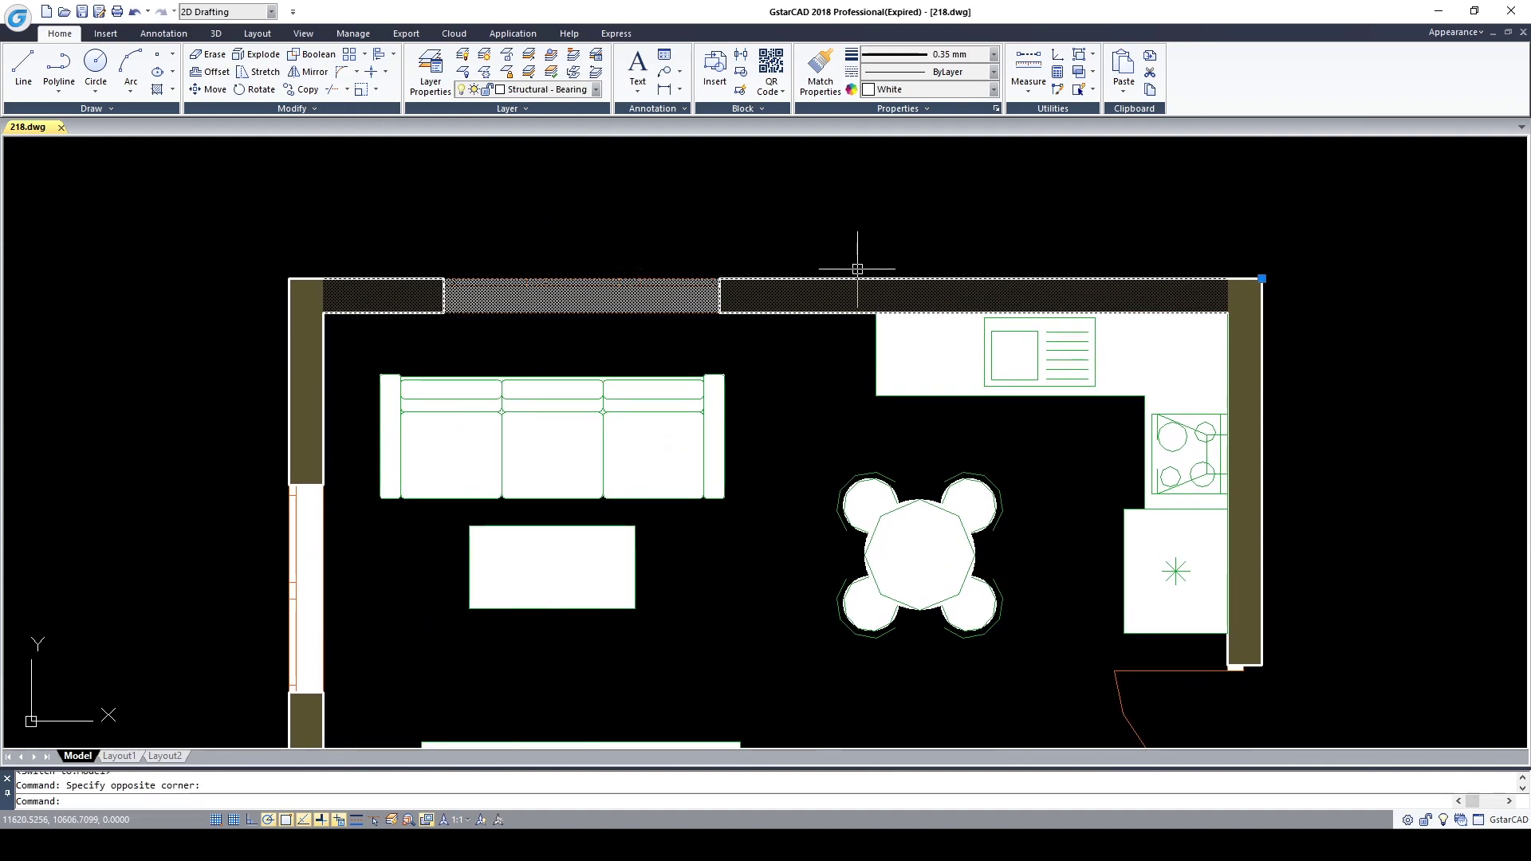
scroll(837, 269, down, 3)
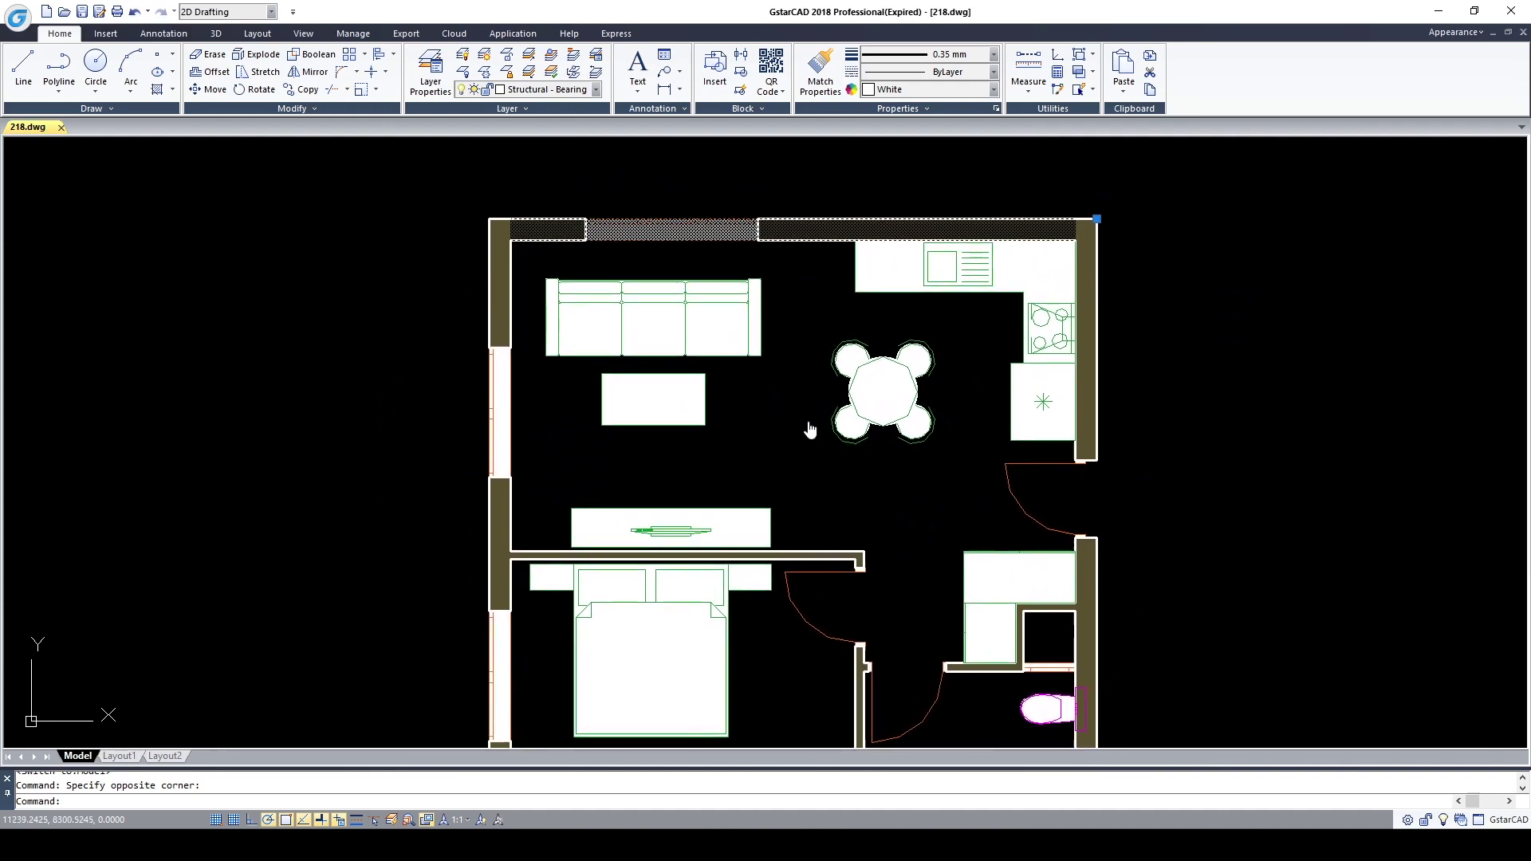
key(Escape)
Examine the layer of the upper exterior wall's outer line and the list of available layers.
click(767, 313)
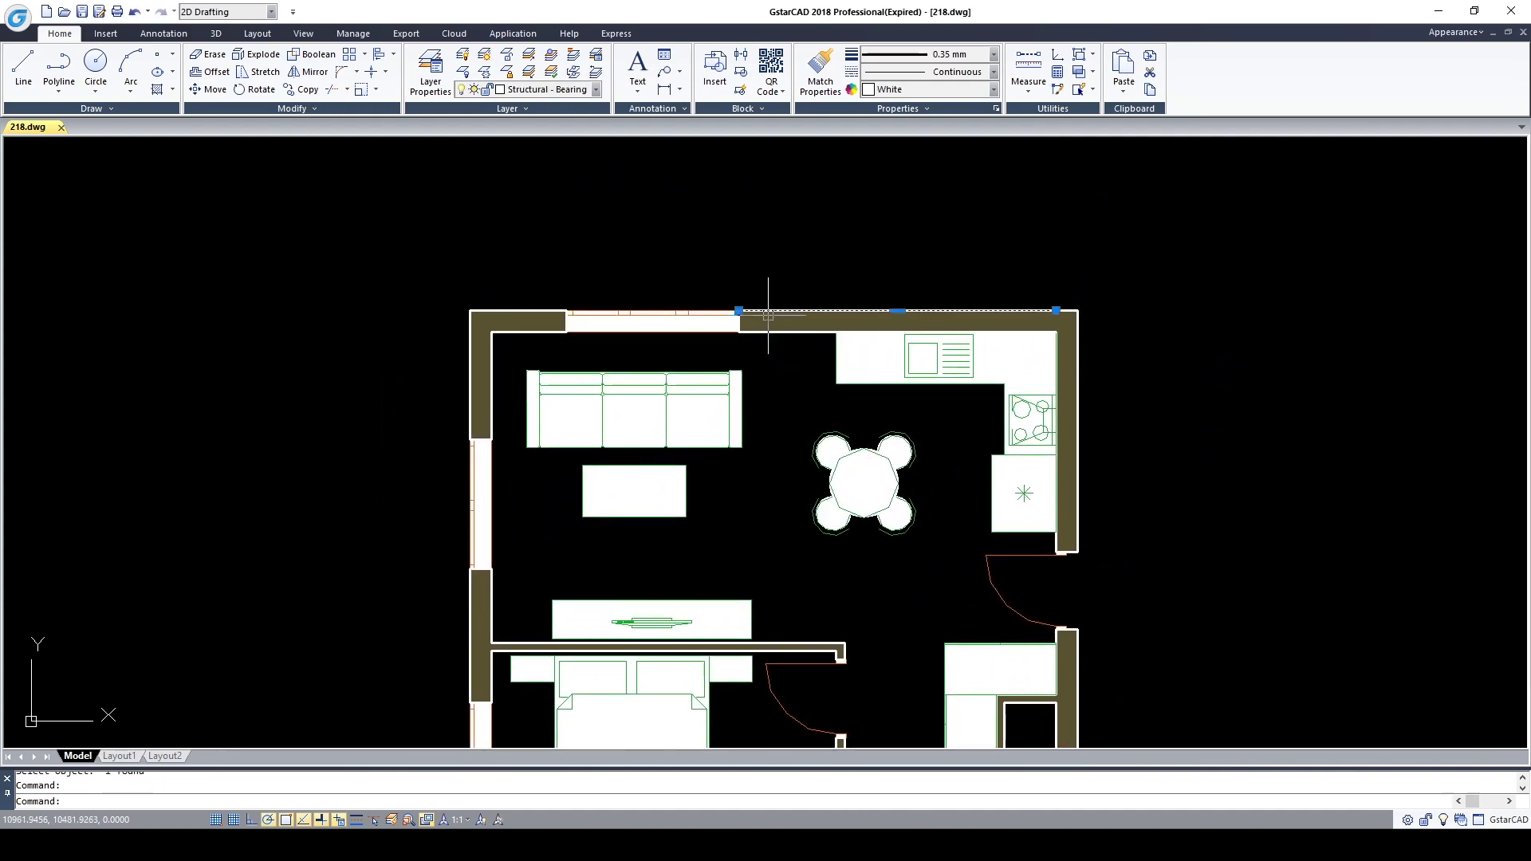
scroll(767, 315, up, 3)
click(550, 89)
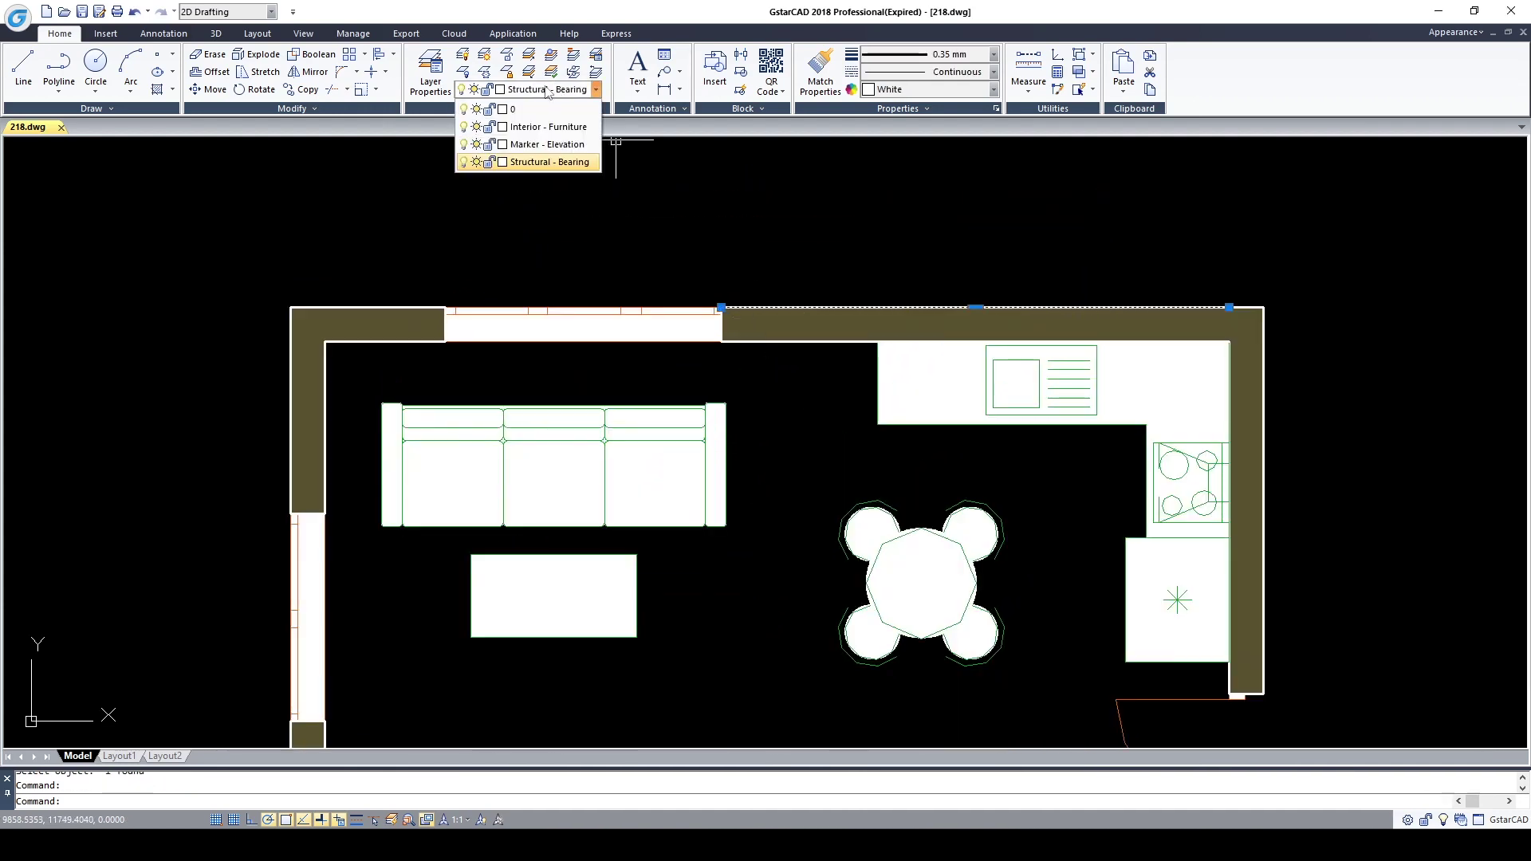
click(547, 93)
click(566, 94)
key(Escape)
Examine the layer and true colour settings of a short middle line in the upper wall's window.
click(638, 328)
key(Delete)
scroll(633, 308, up, 5)
click(659, 320)
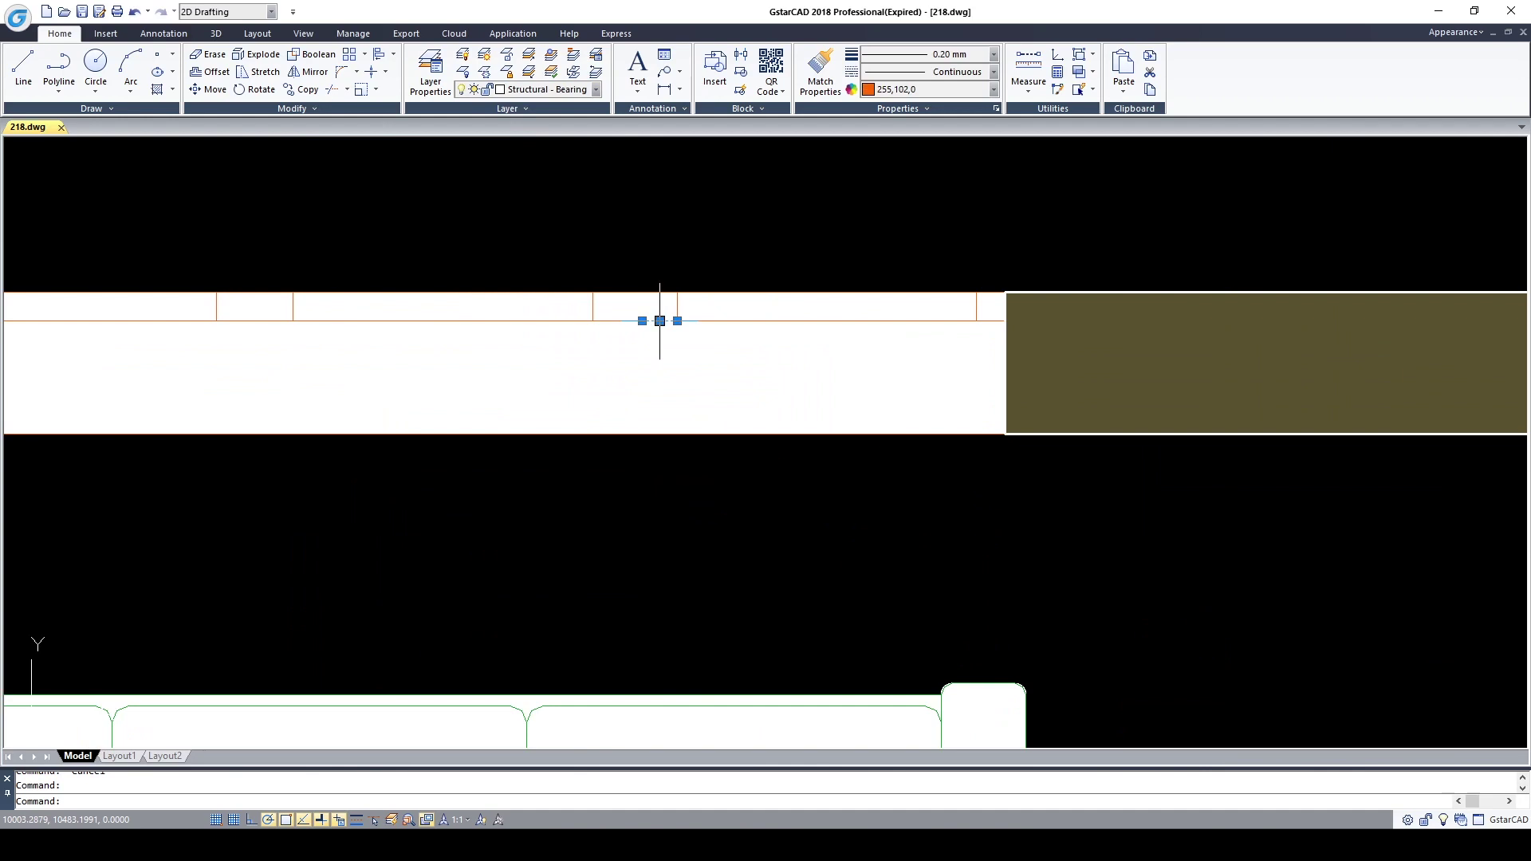
click(547, 89)
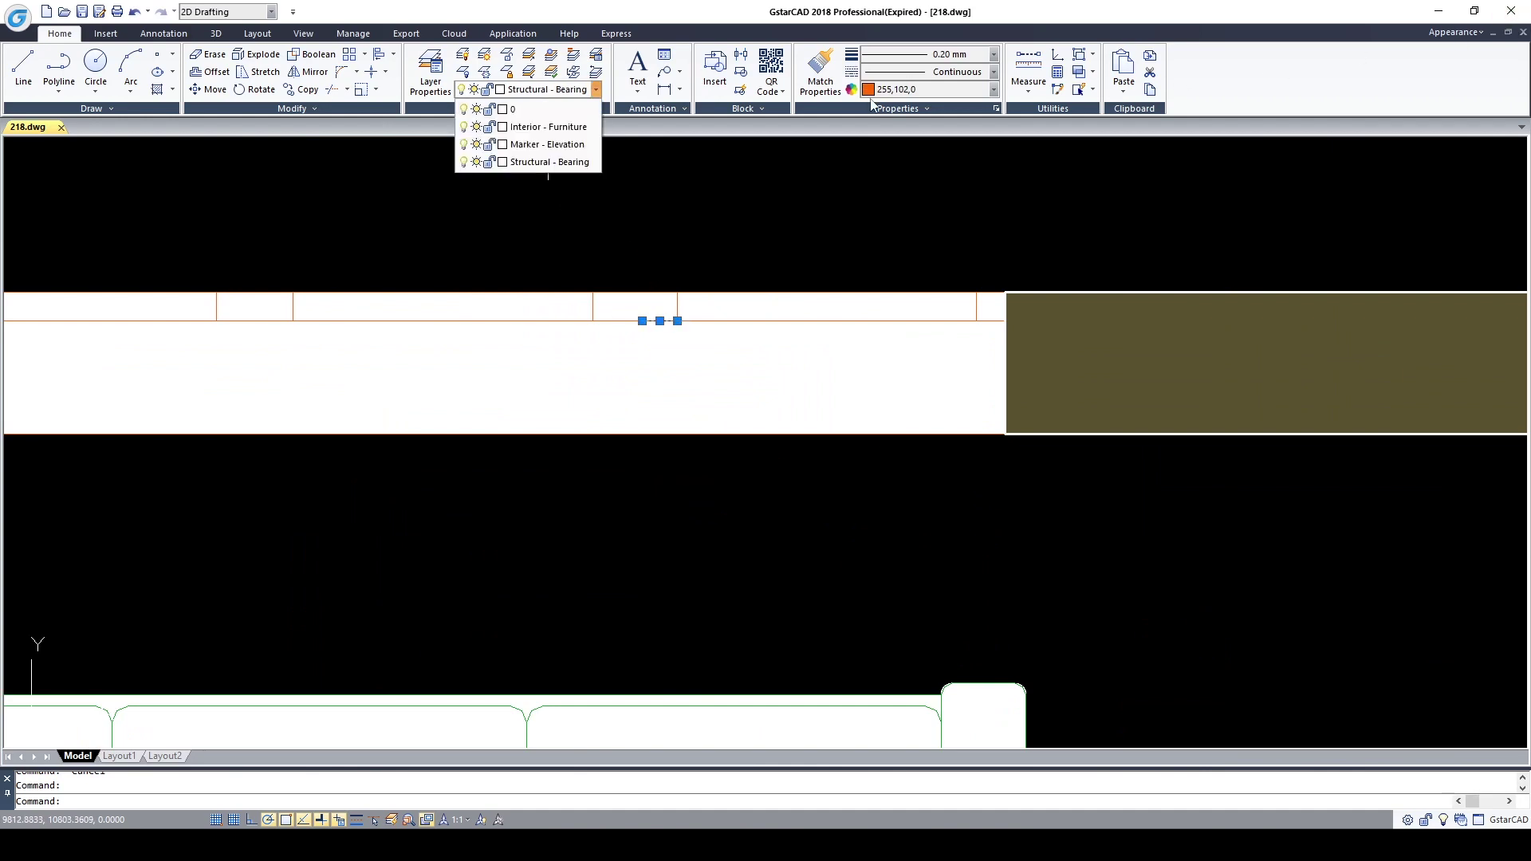
click(942, 93)
click(942, 93)
scroll(670, 159, down, 5)
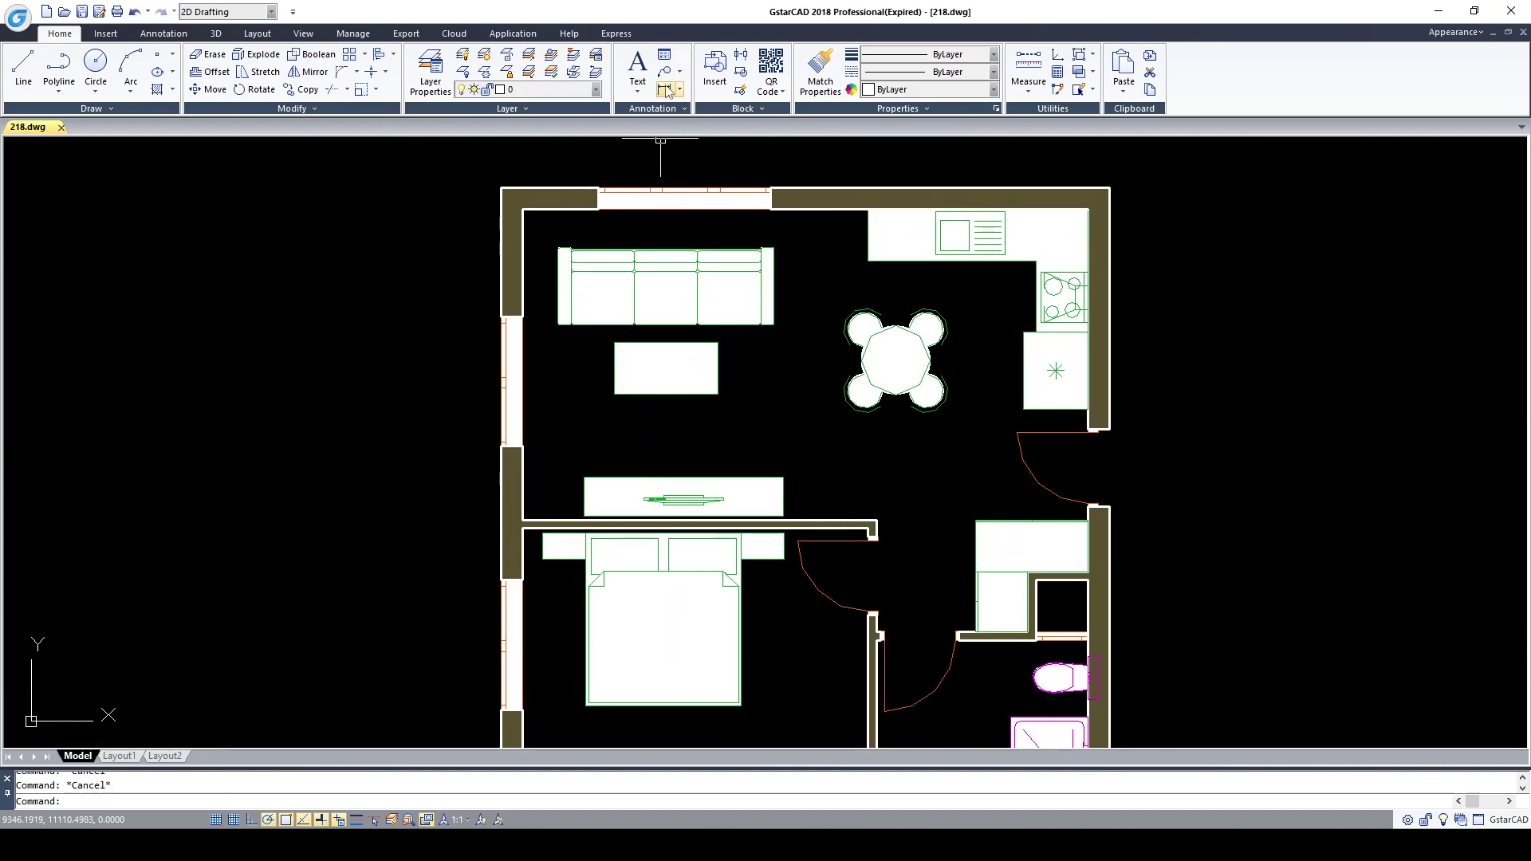
Dimension the upper exterior wall's thickness from its inner to outer window corner, placing the dimension line within the wall fill.
click(664, 89)
scroll(820, 180, up, 5)
click(715, 269)
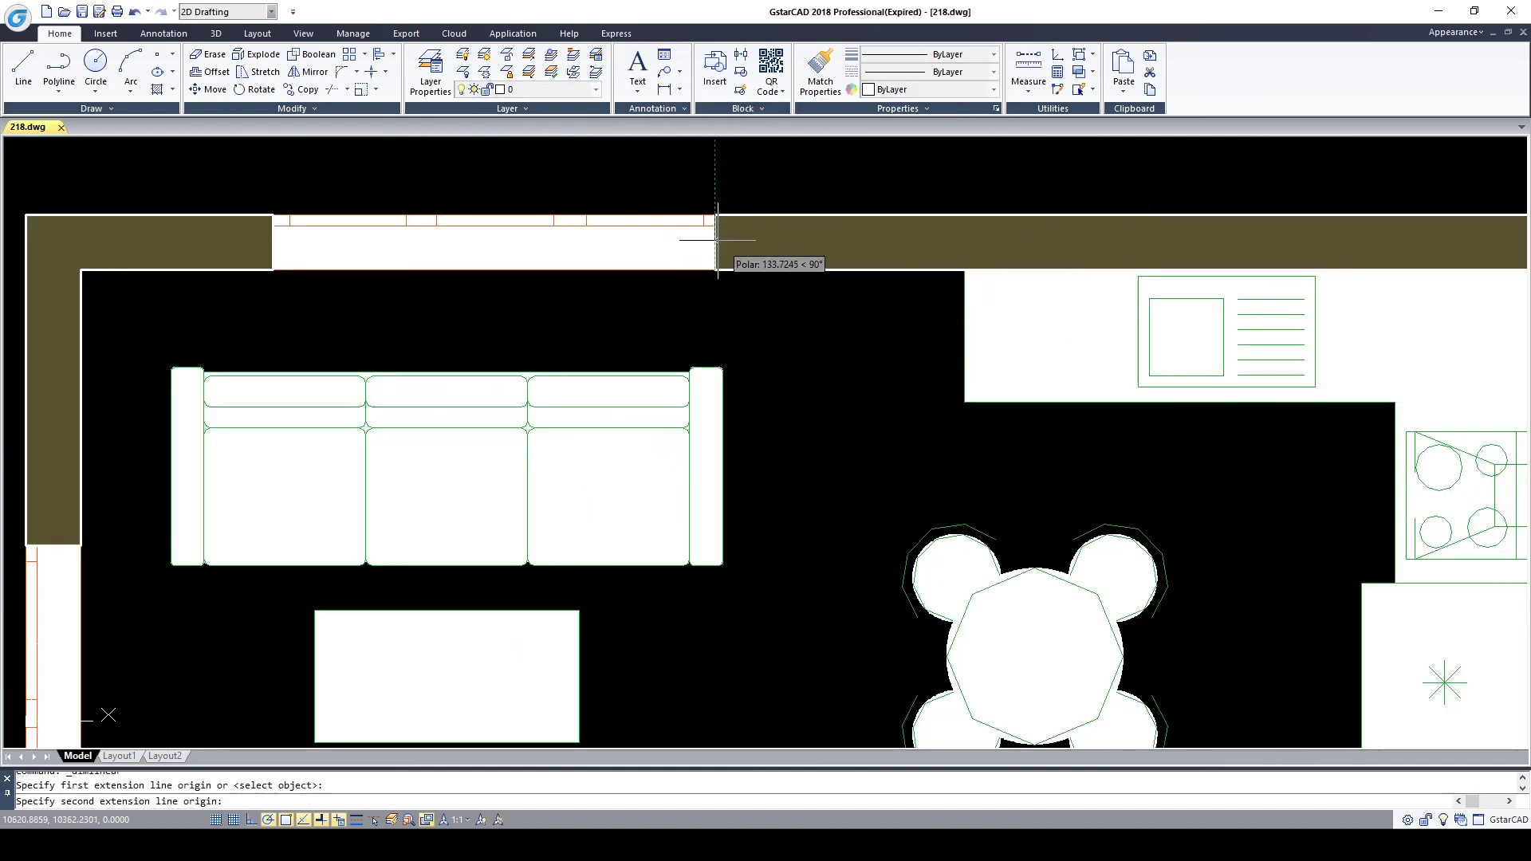
click(716, 215)
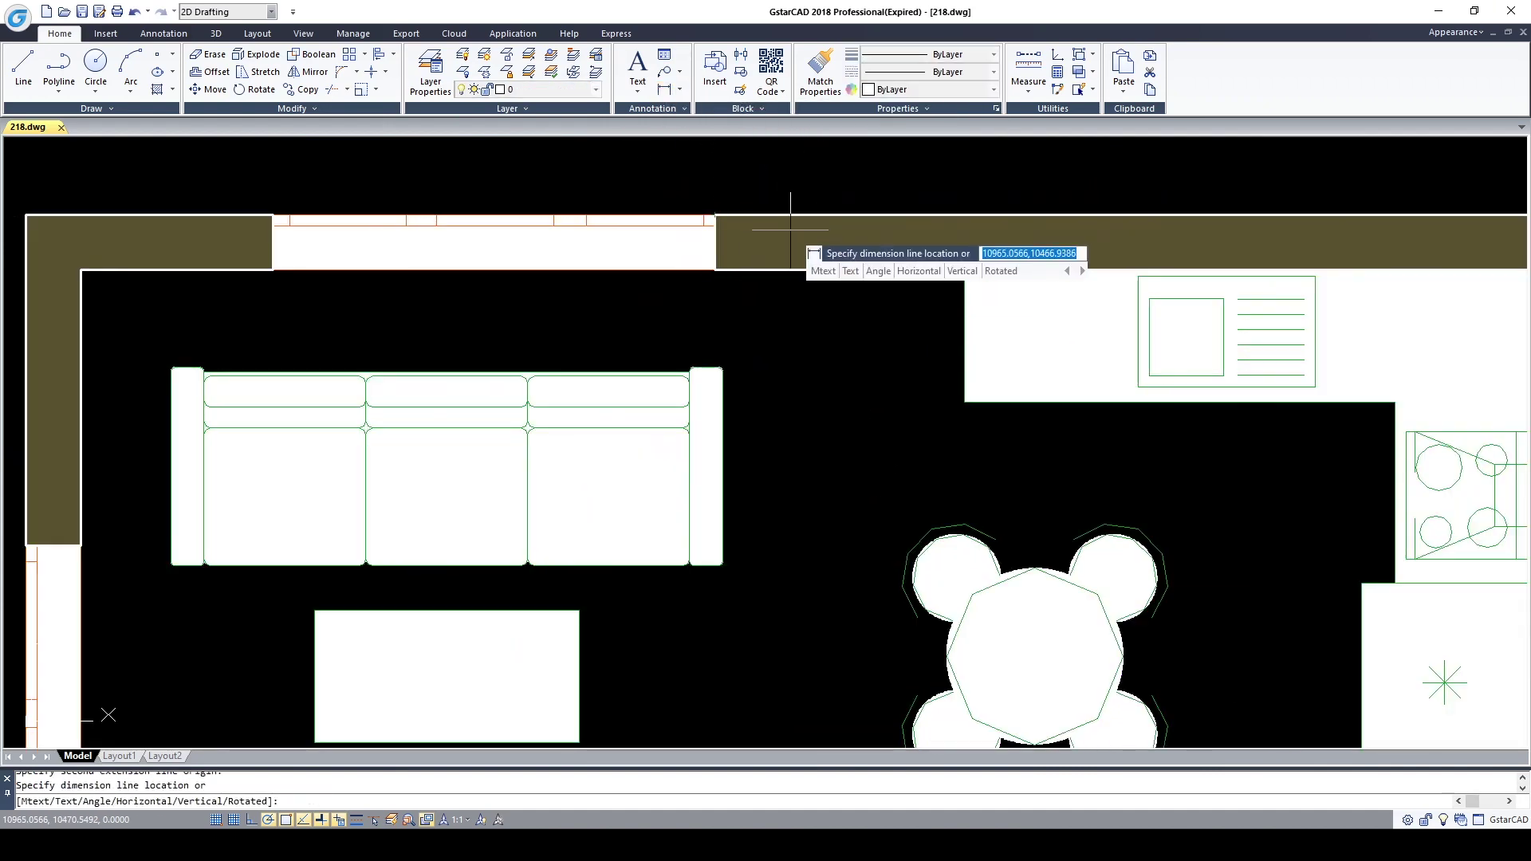
click(790, 236)
scroll(723, 317, down, 5)
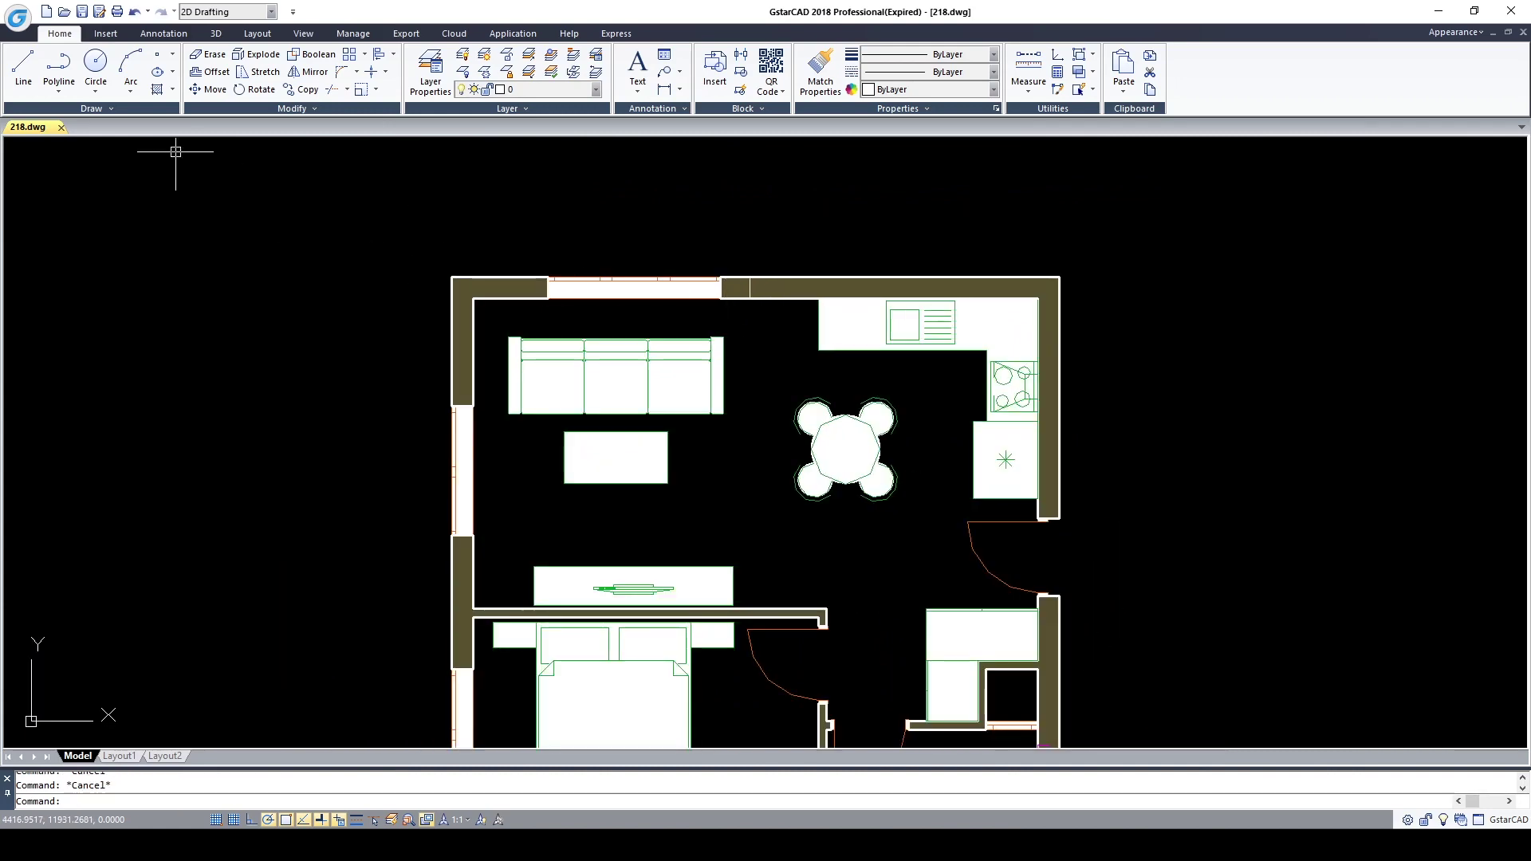
Close the 218.dwg drawing and switch back to the ground floor plan in ARCHICAD.
click(60, 127)
click(821, 425)
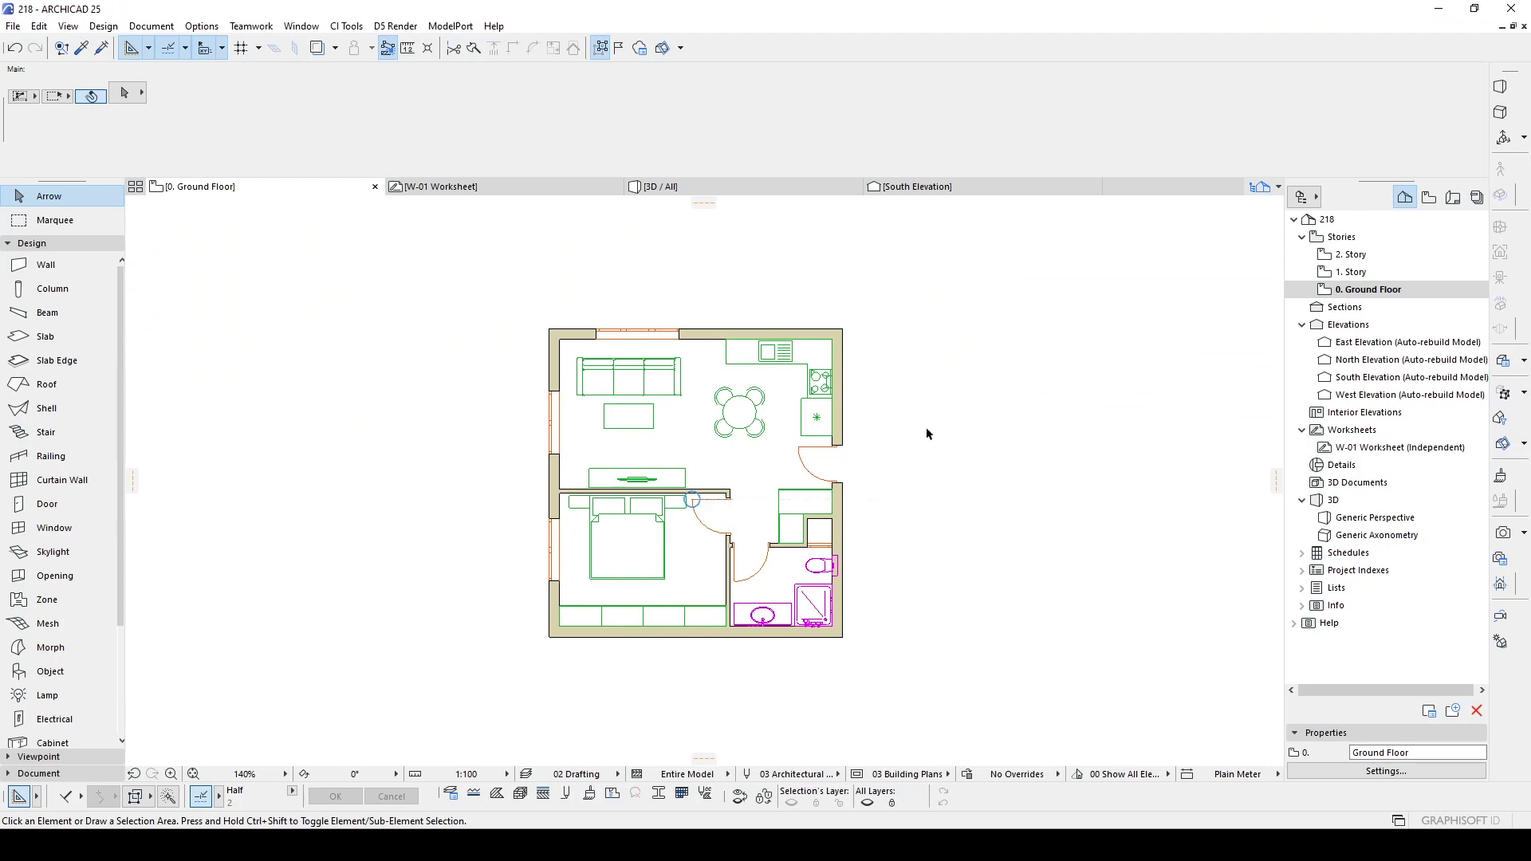
scroll(706, 333, up, 4)
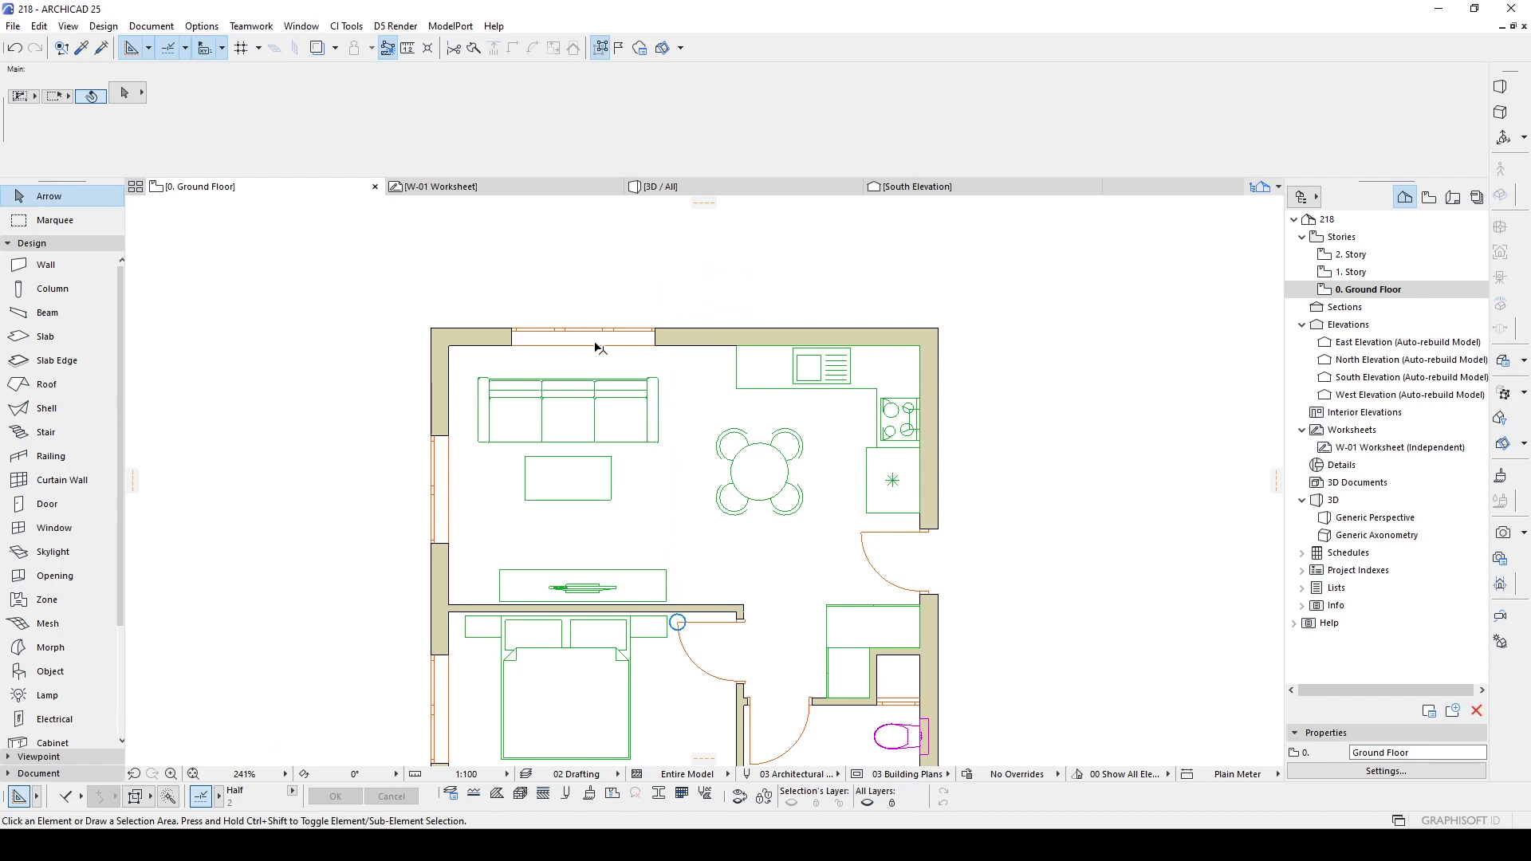
Start saving the plan as DWG with the translator 01 For further editing and open the translator settings.
click(14, 26)
click(381, 702)
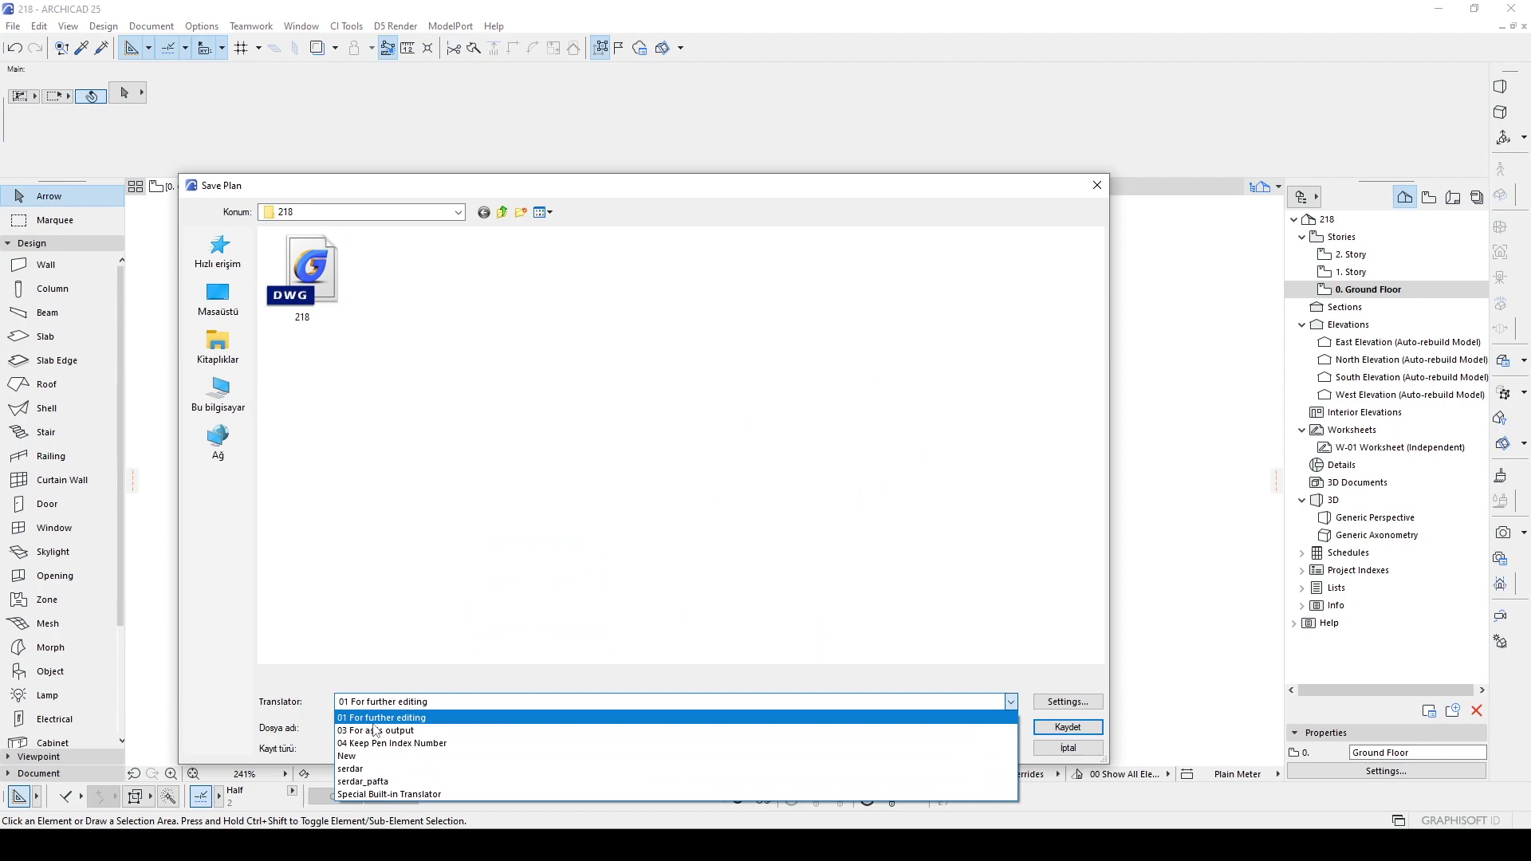
click(362, 721)
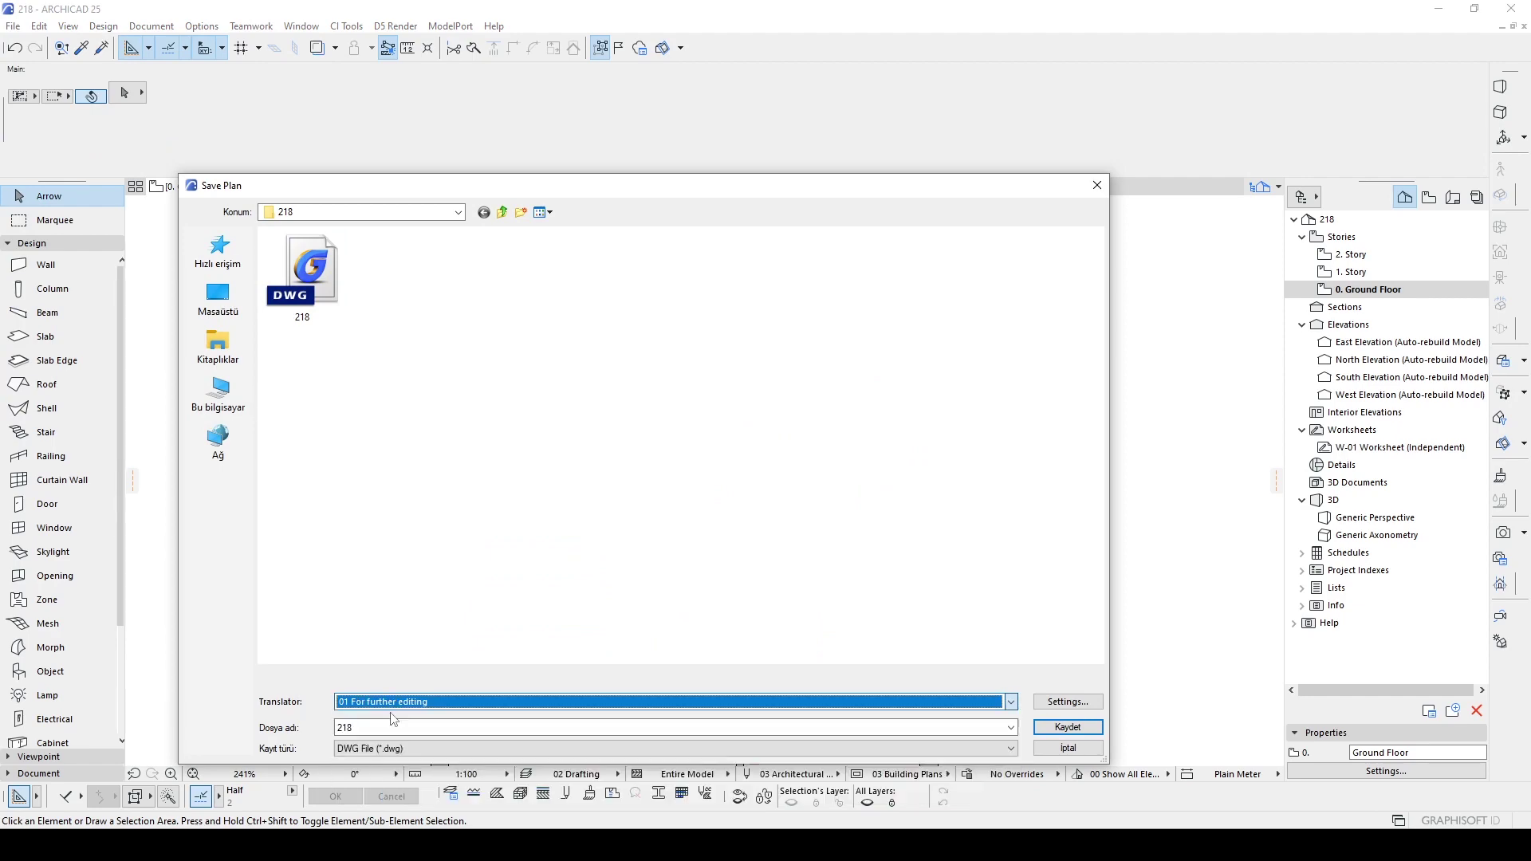
click(1055, 707)
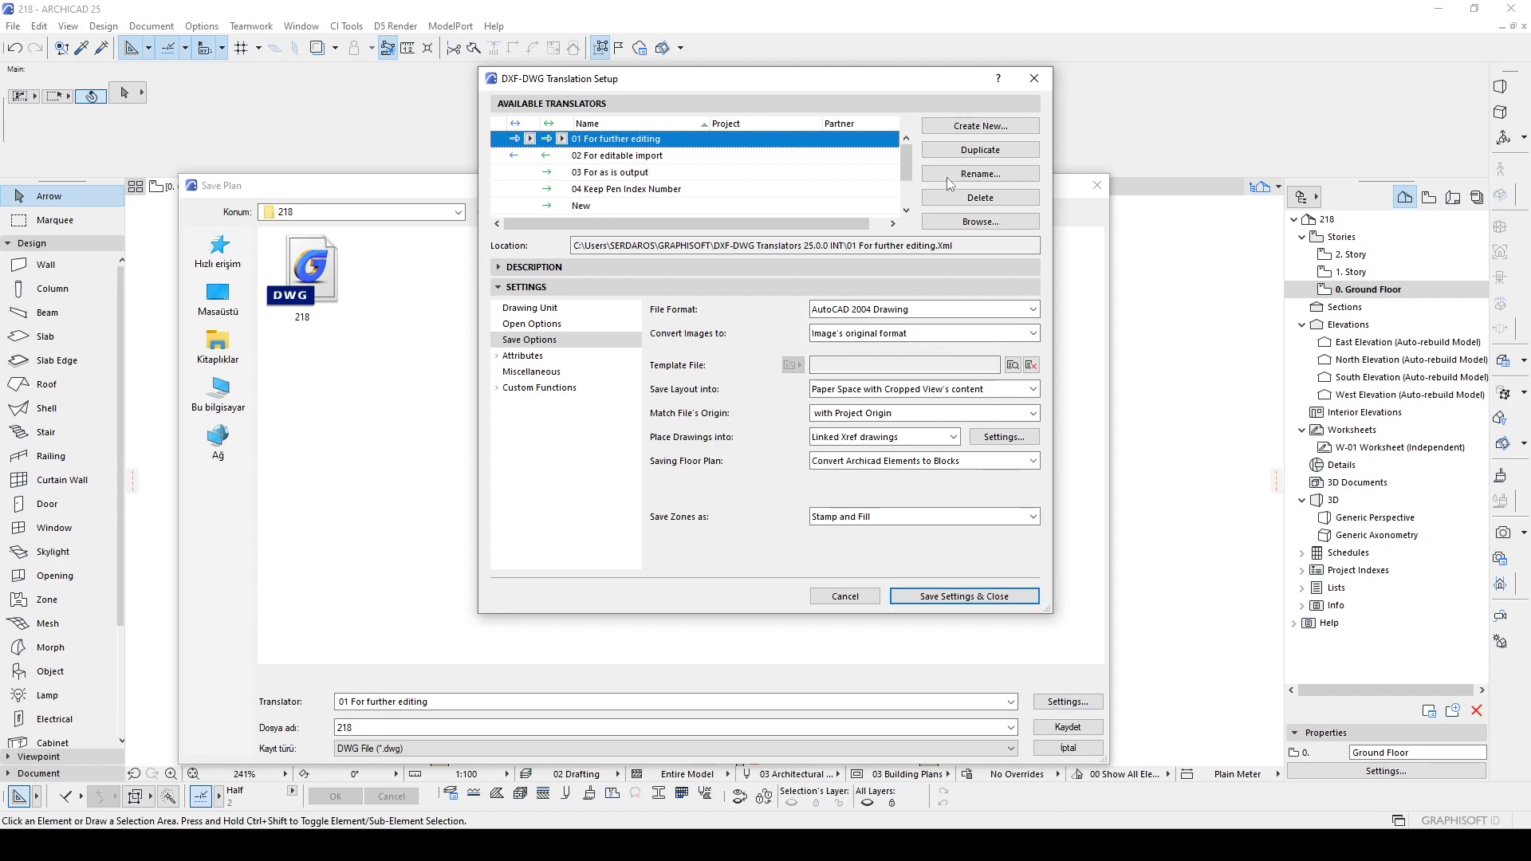
Duplicate the translator 01 For further editing and rename the copy SB NEW.
click(977, 152)
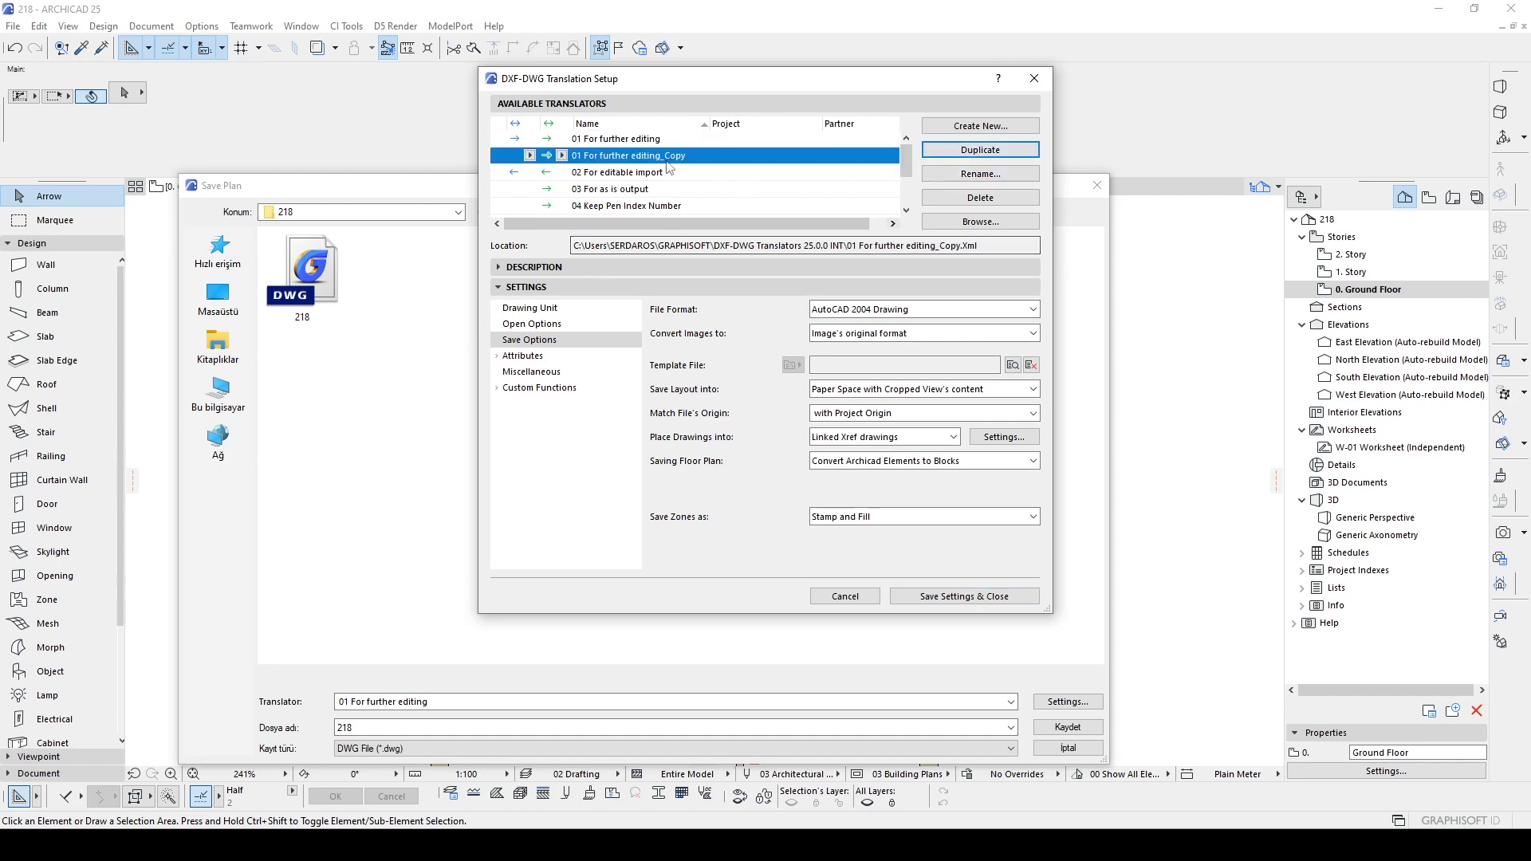
click(987, 175)
text(sb)
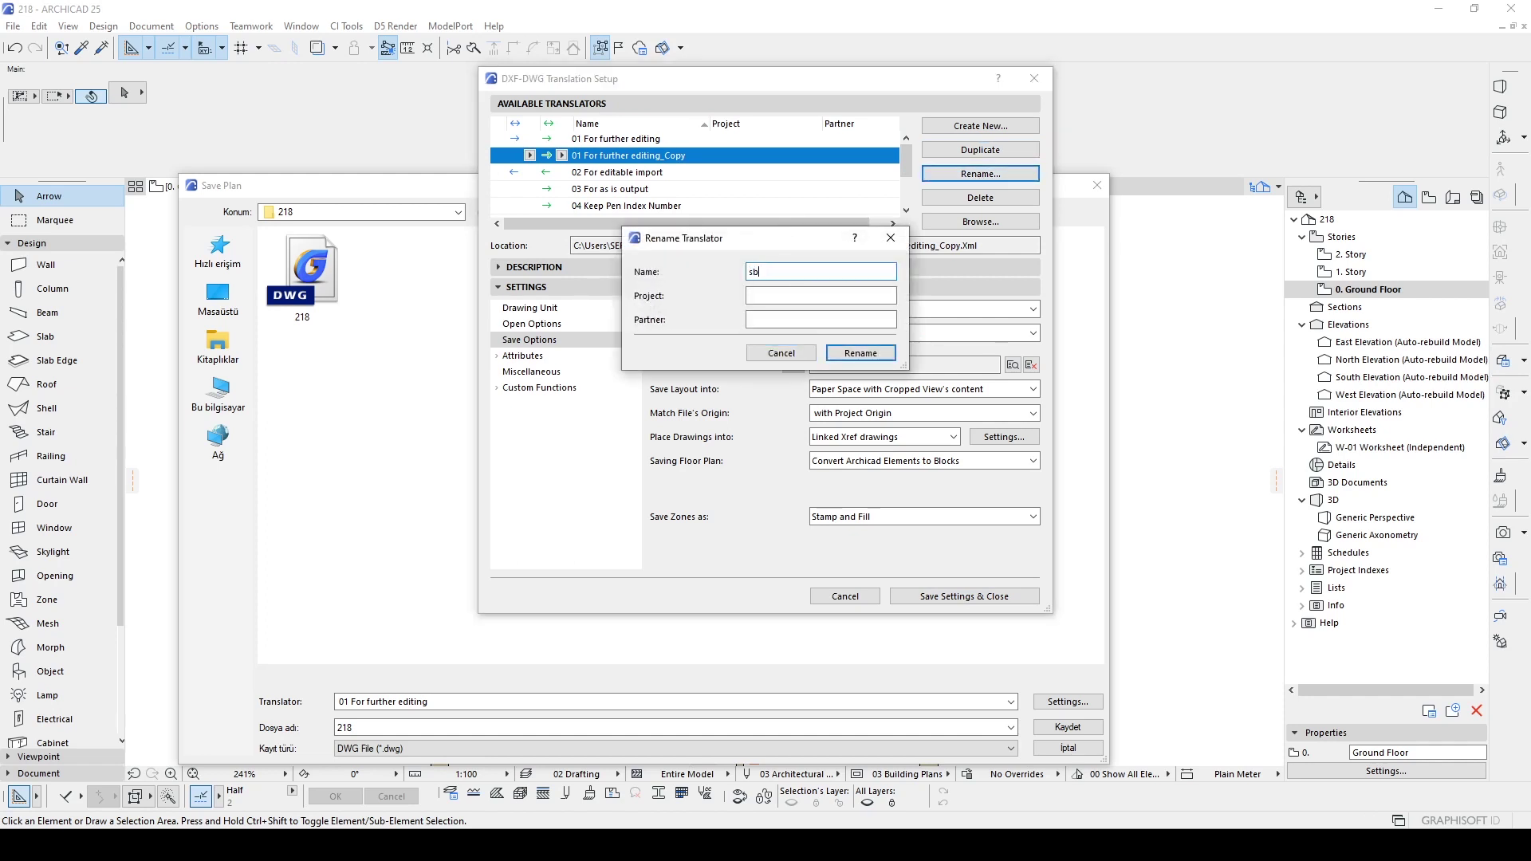
text( NEW)
key(Return)
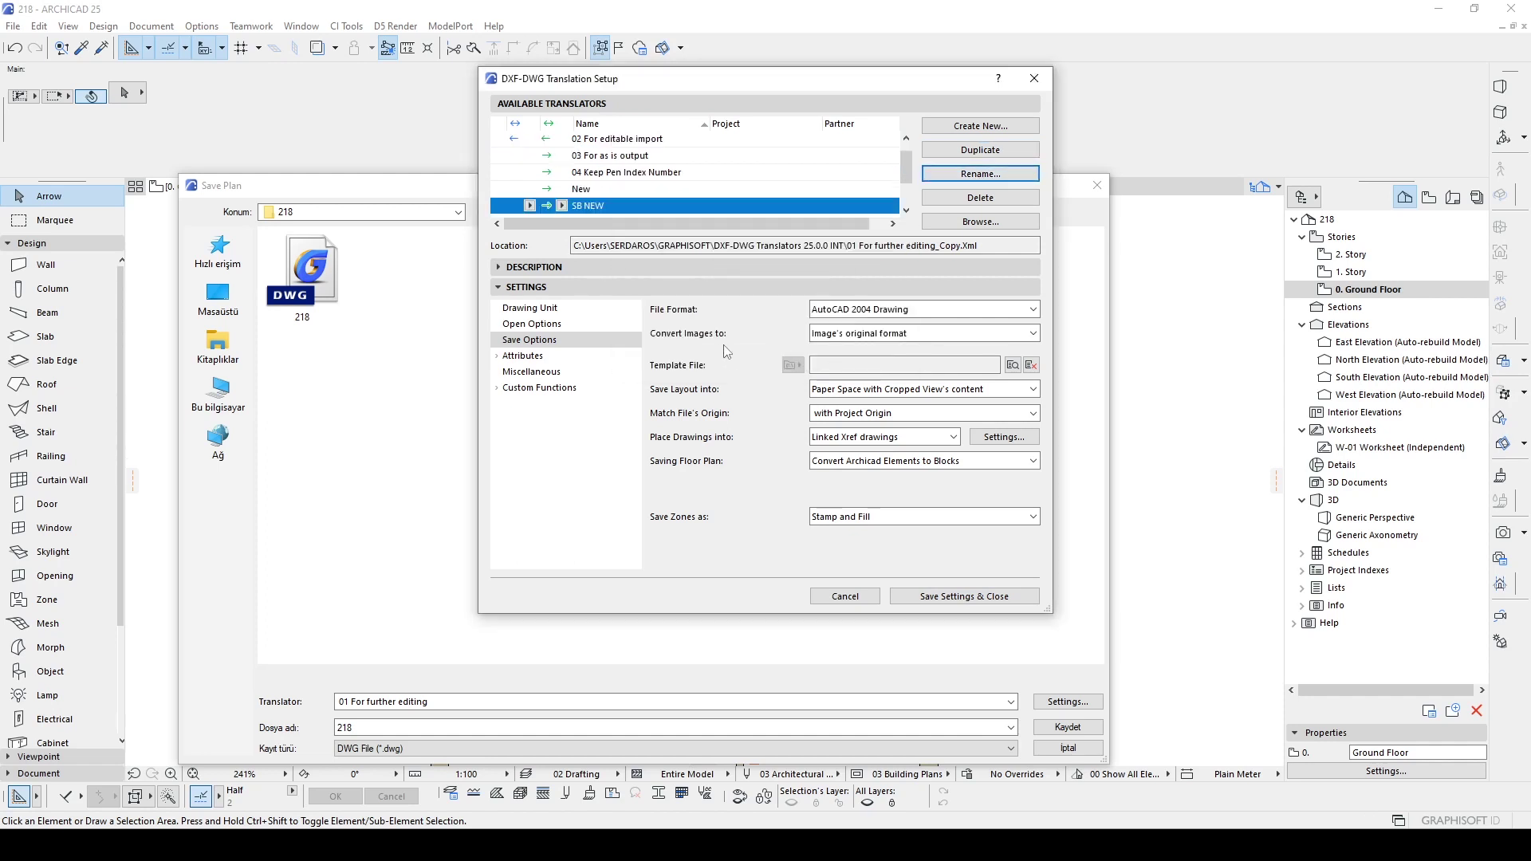
Set the SB NEW translator's drawing unit to Custom (mm) with a ratio of 10,00 : 1,00.
click(526, 311)
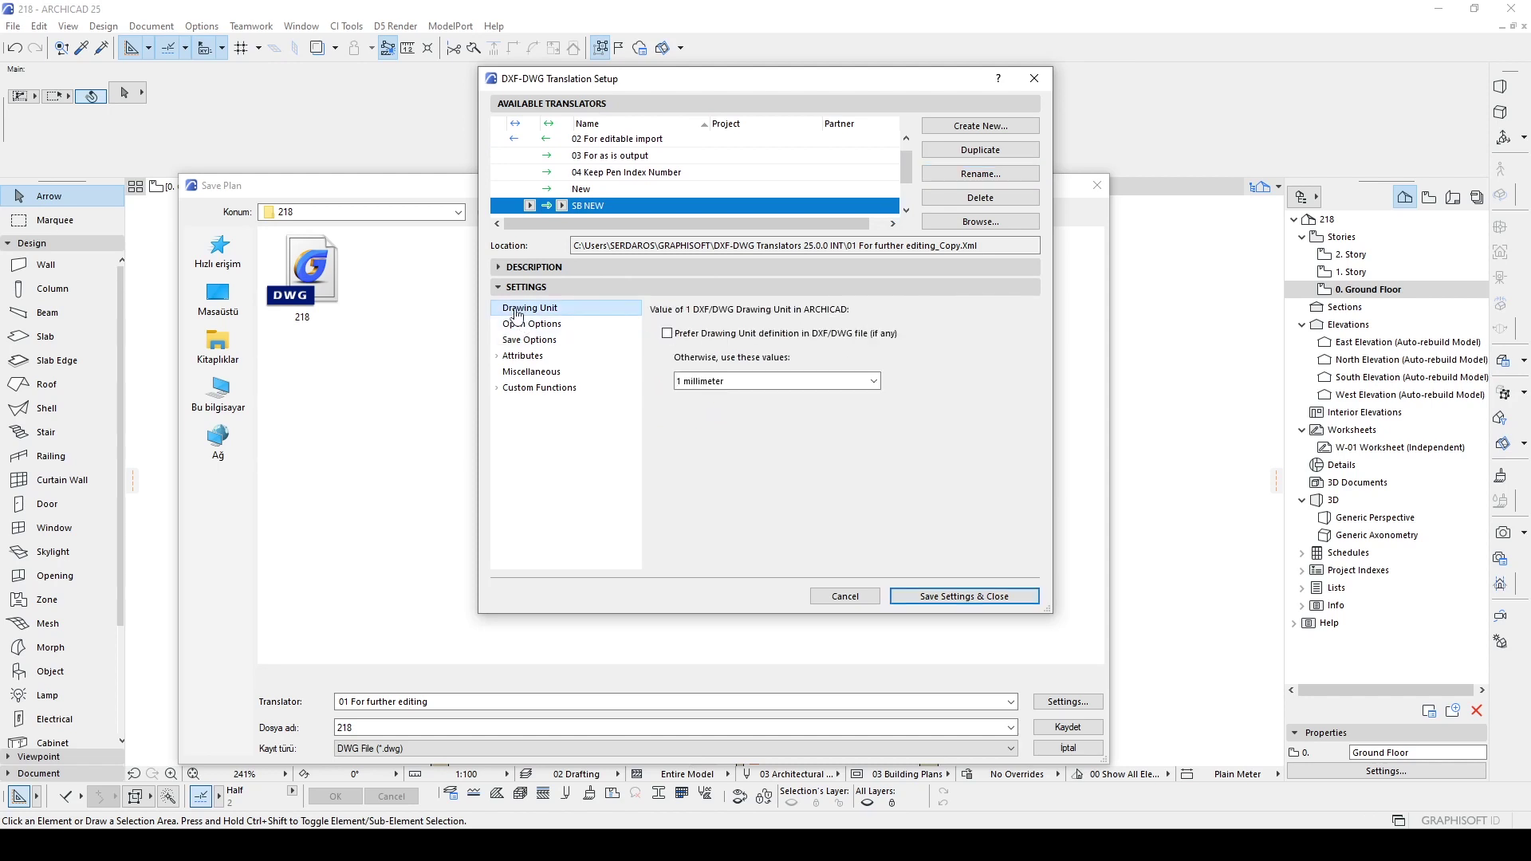
click(748, 382)
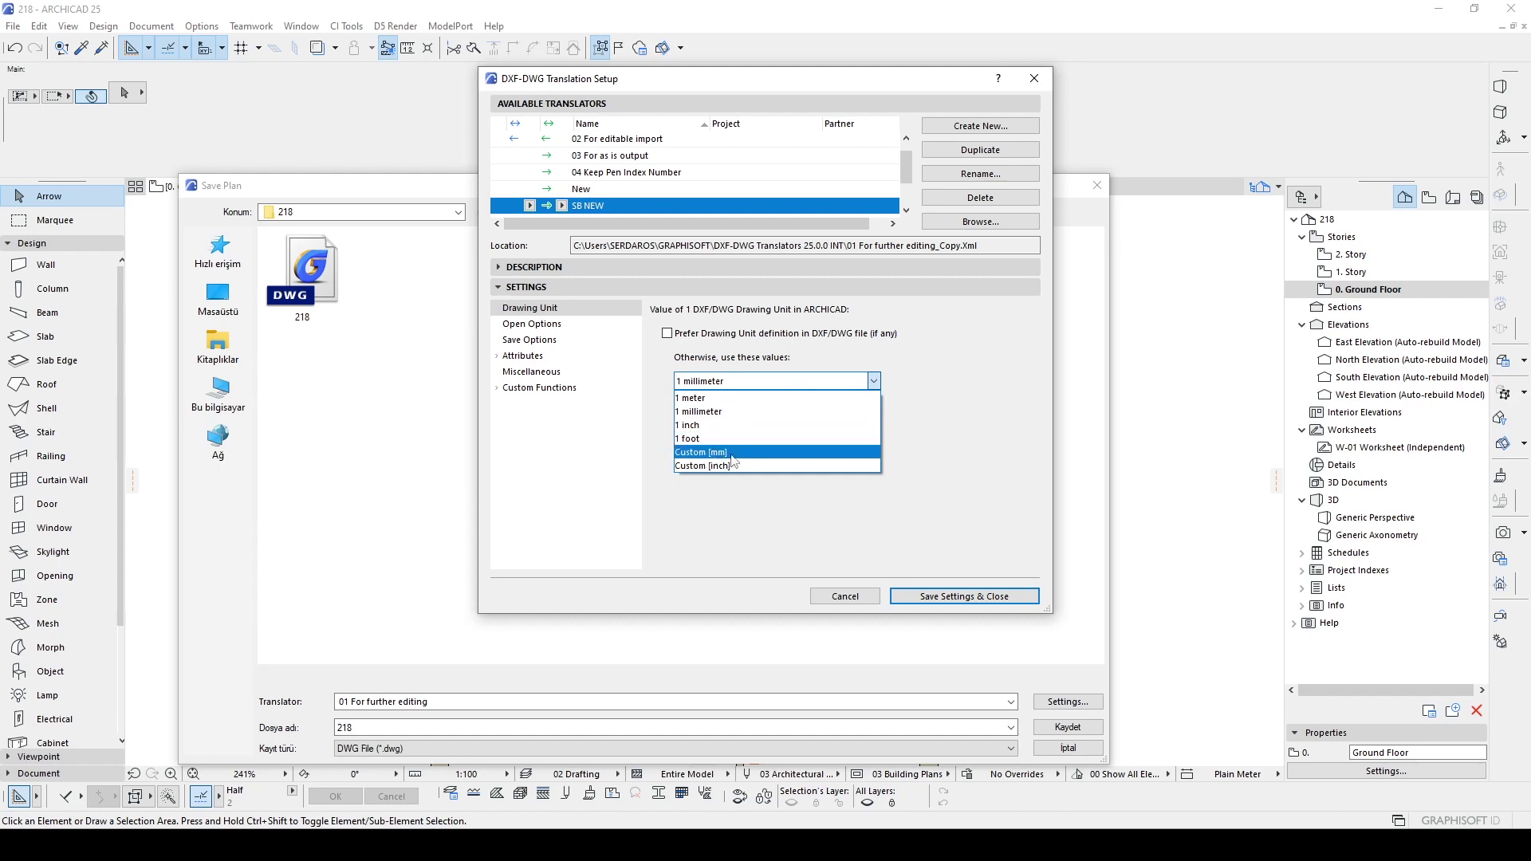
click(691, 456)
click(919, 381)
text(10,00)
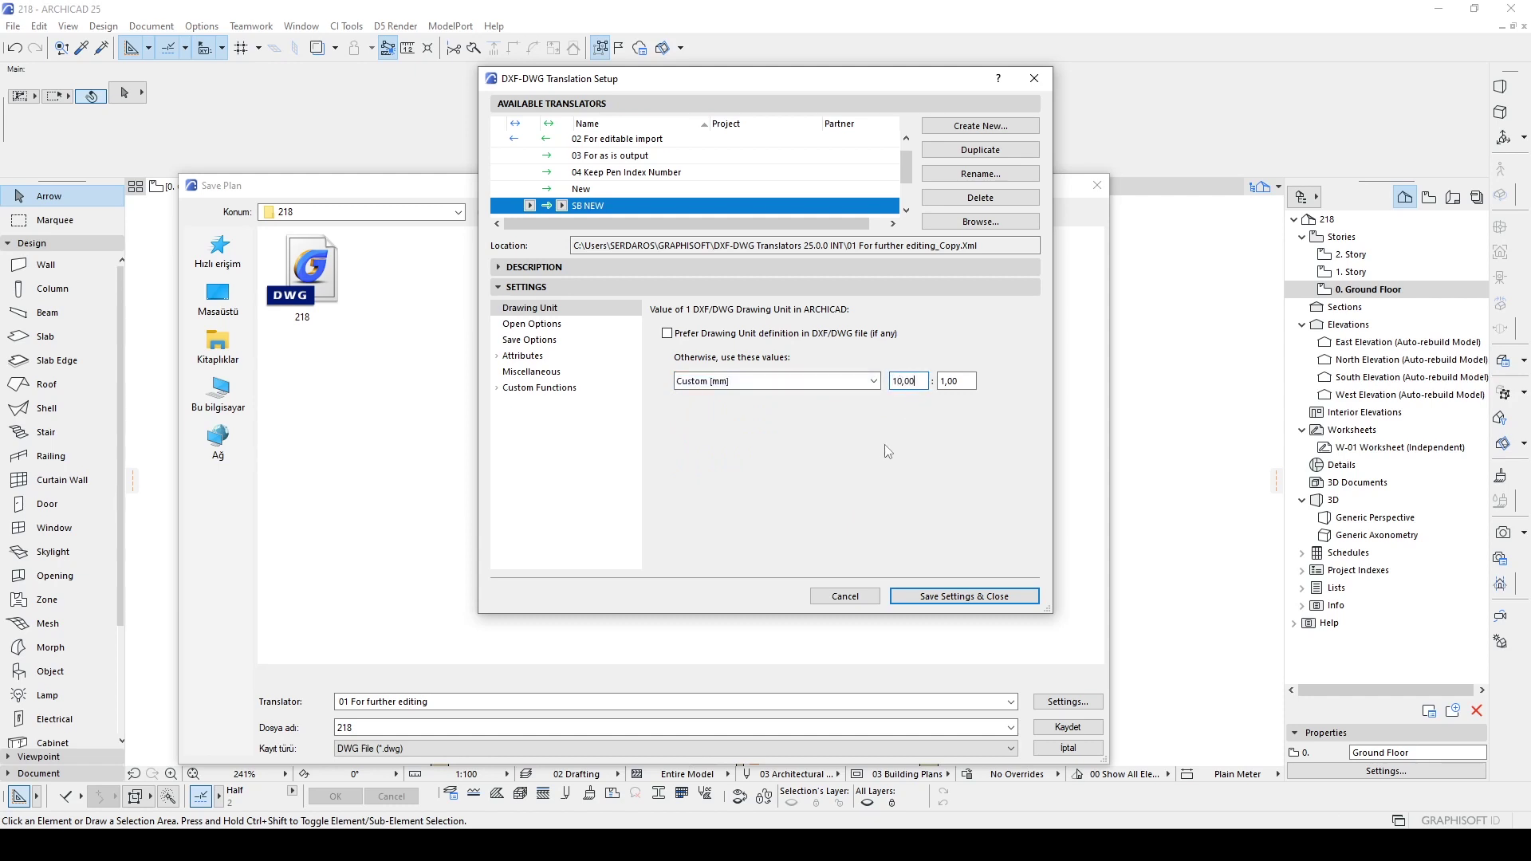
Set the SB NEW translator to convert ARCHICAD pens to the best matching Standard AutoCAD color.
click(528, 324)
click(523, 342)
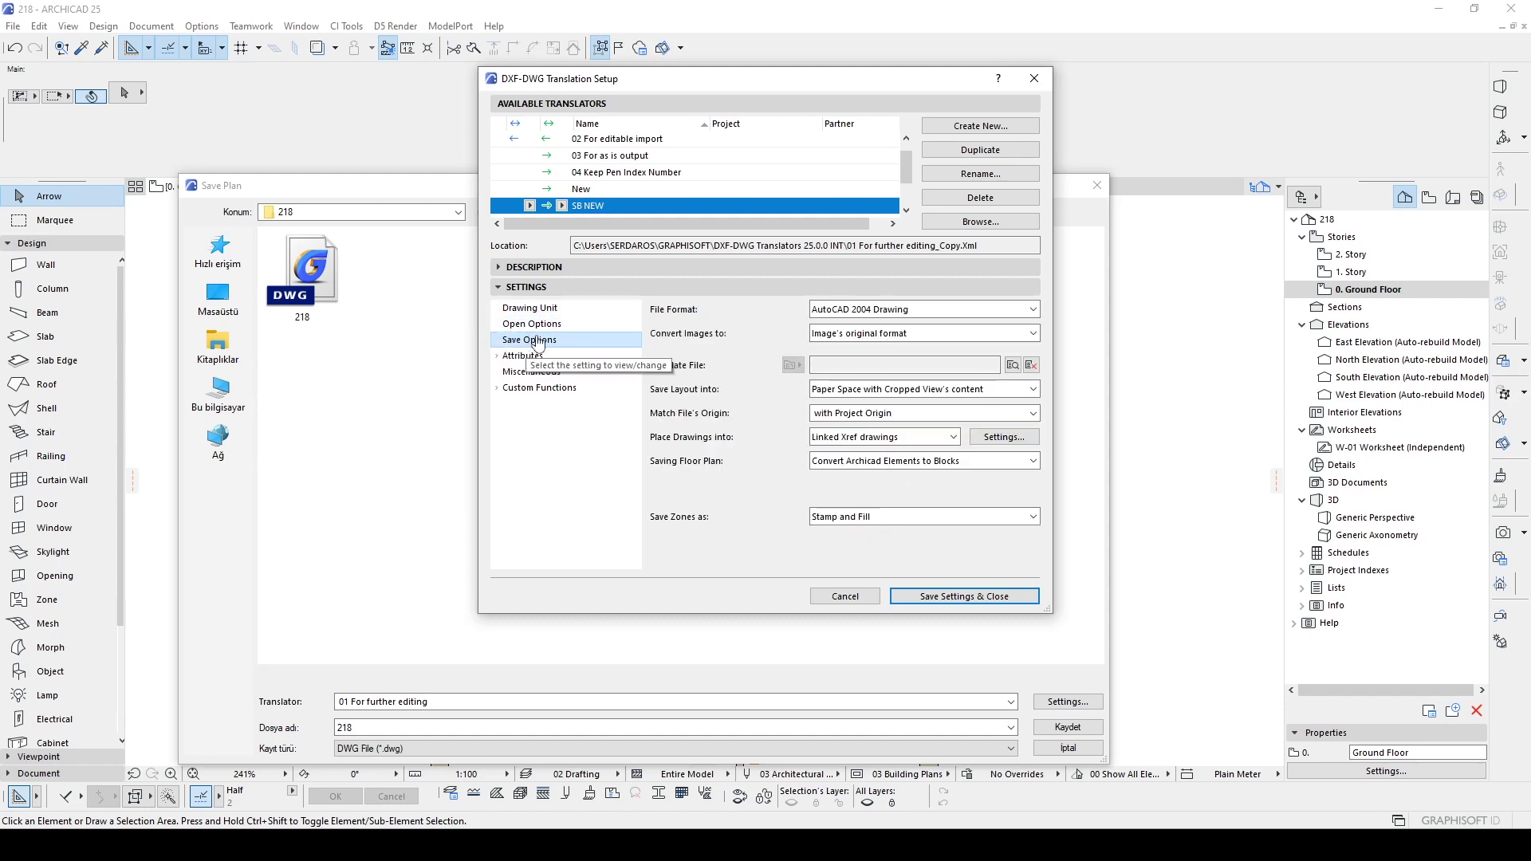
click(498, 357)
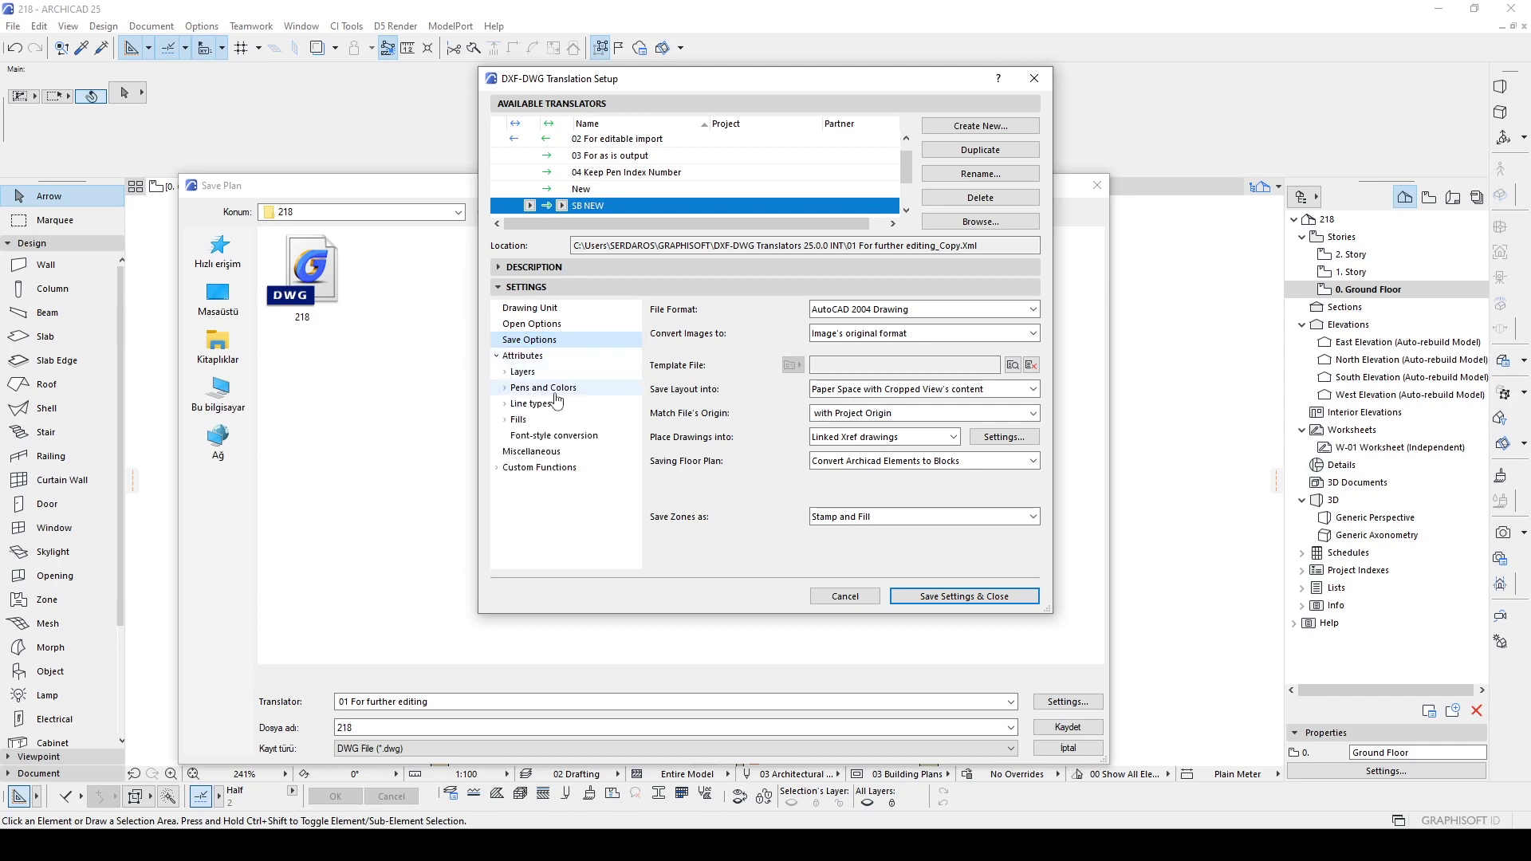
click(525, 391)
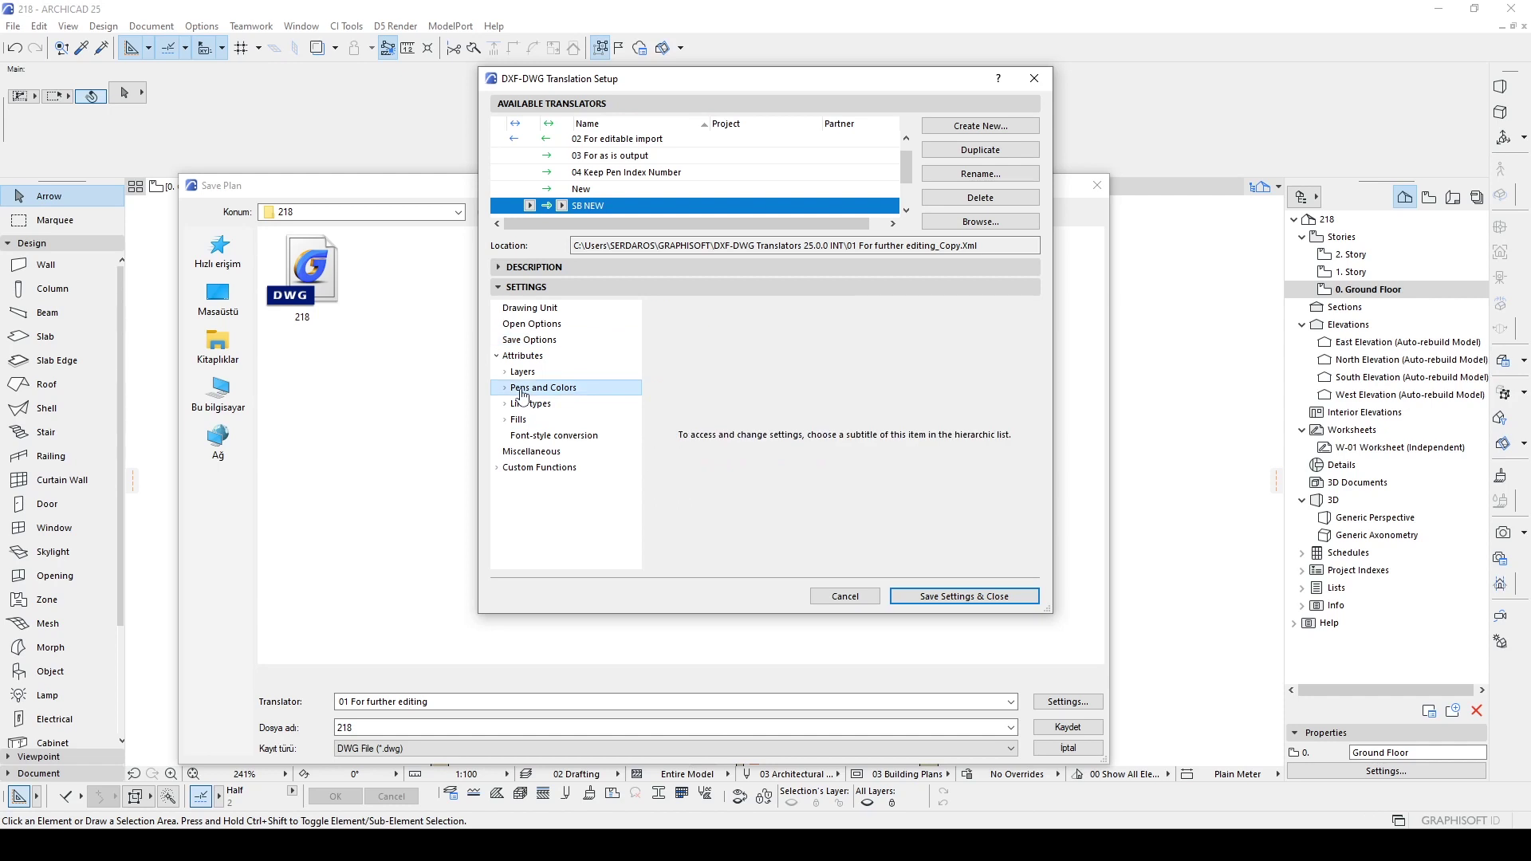
click(504, 389)
click(559, 404)
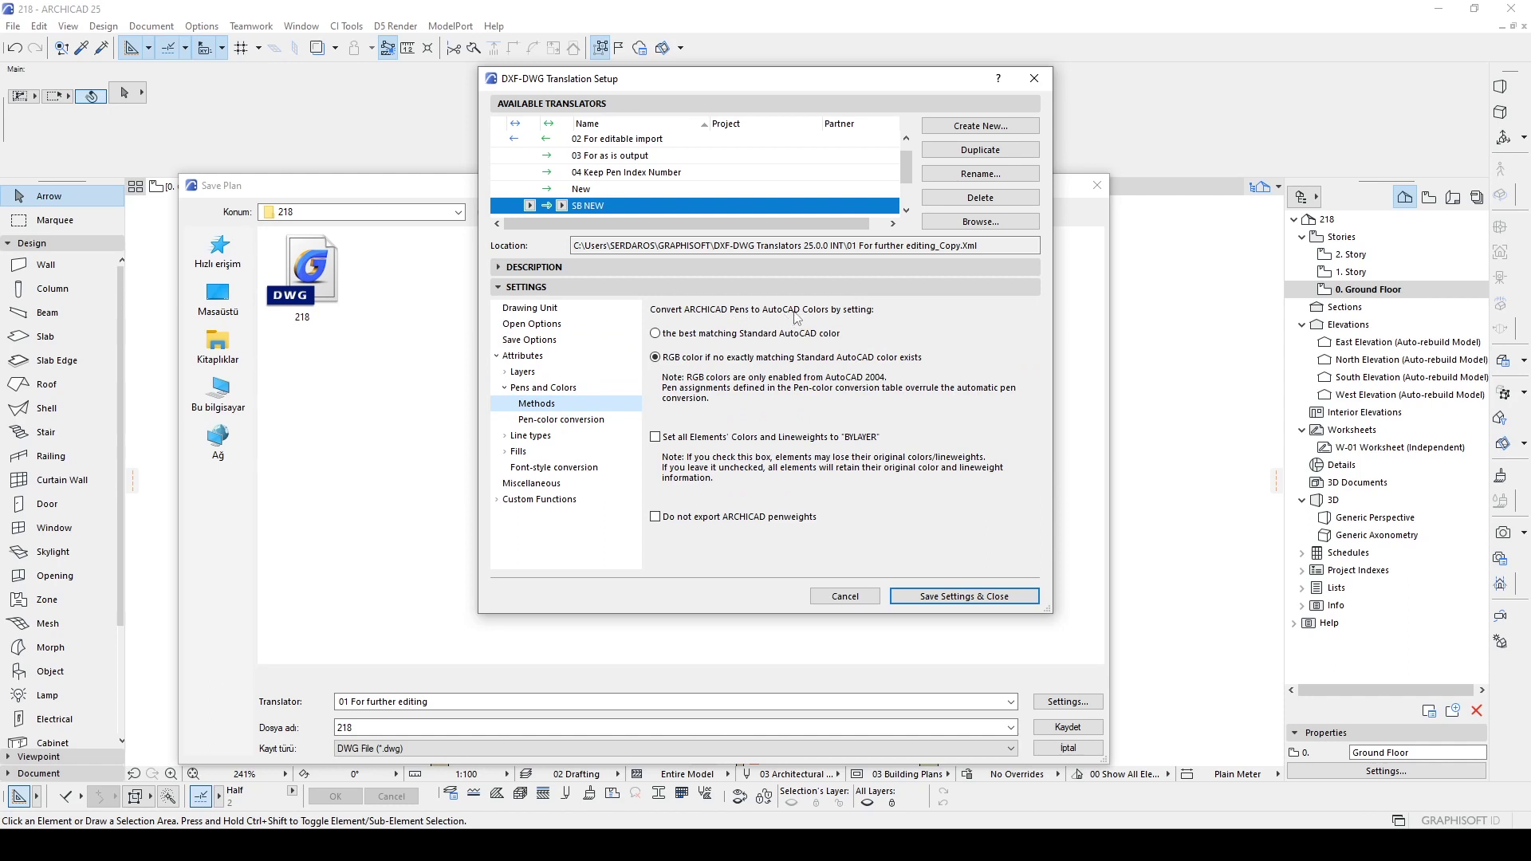
click(657, 334)
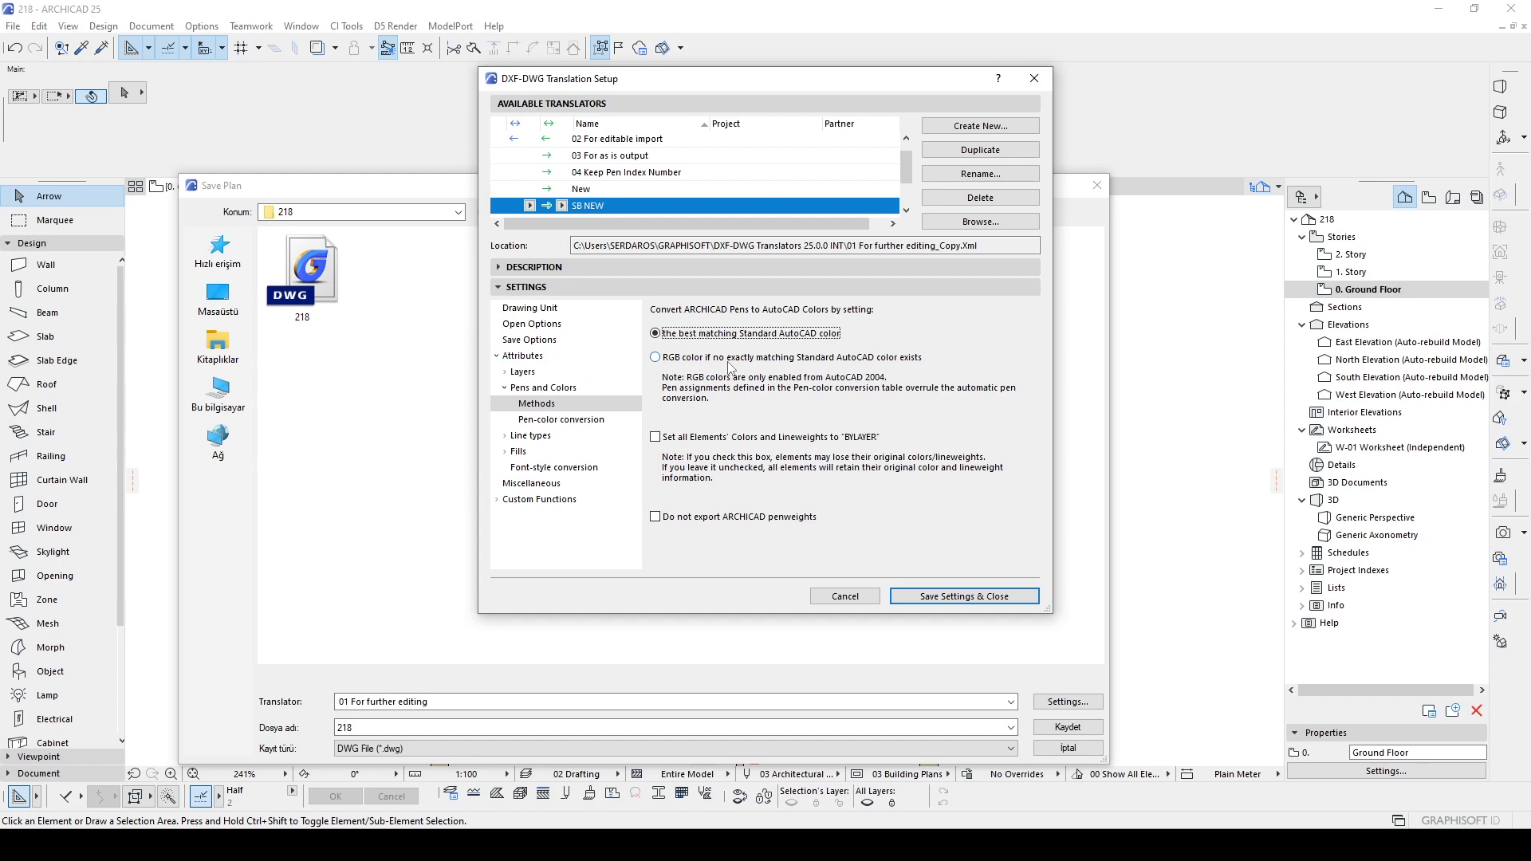
Check the custom layer names for windows and doors, and set the translator to create layers according to ARCHICAD Layers.
click(505, 372)
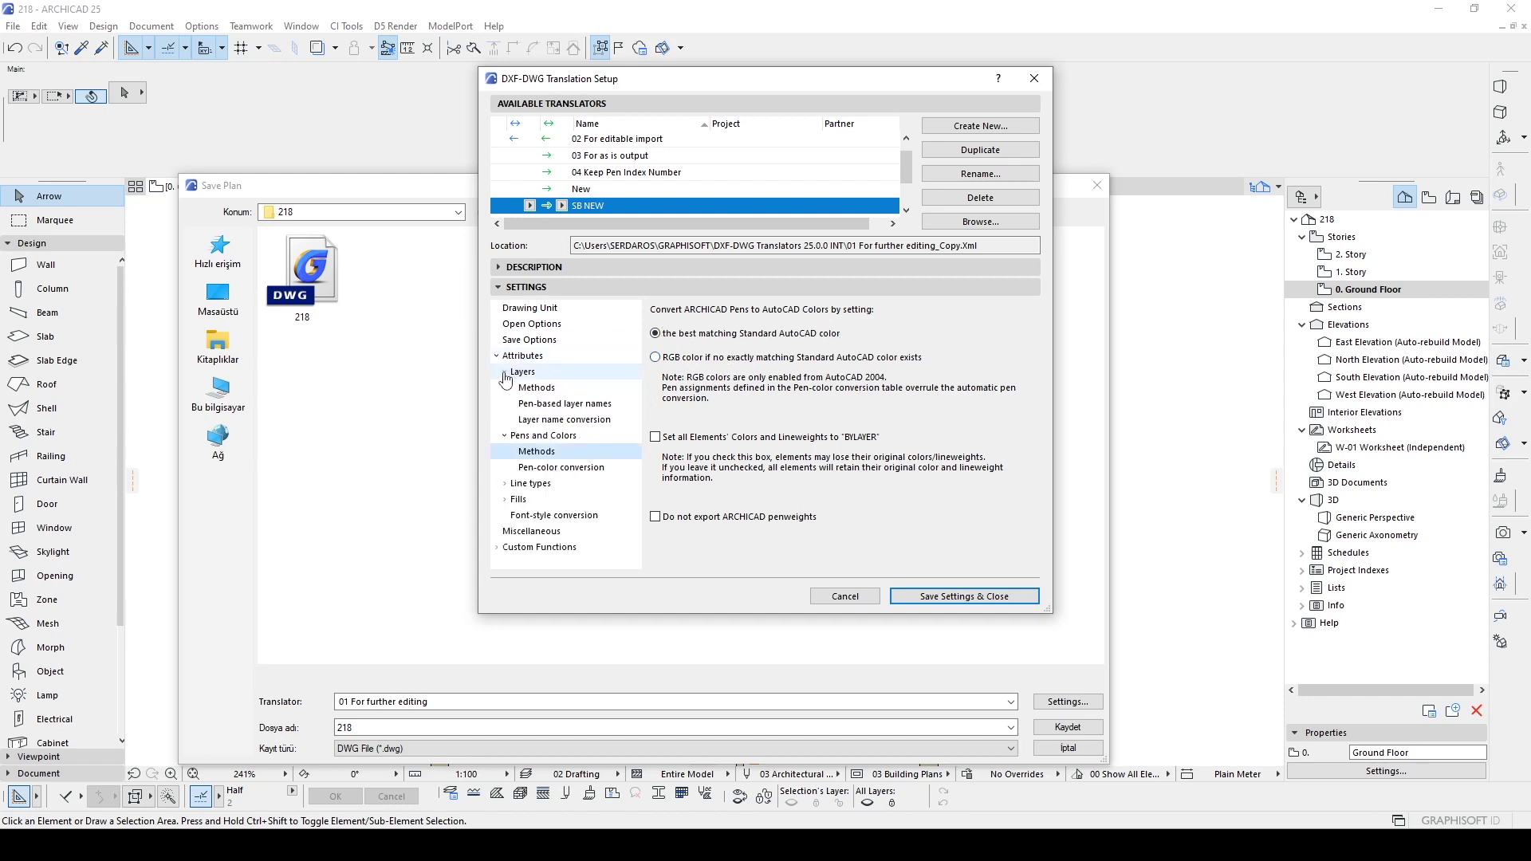
click(539, 388)
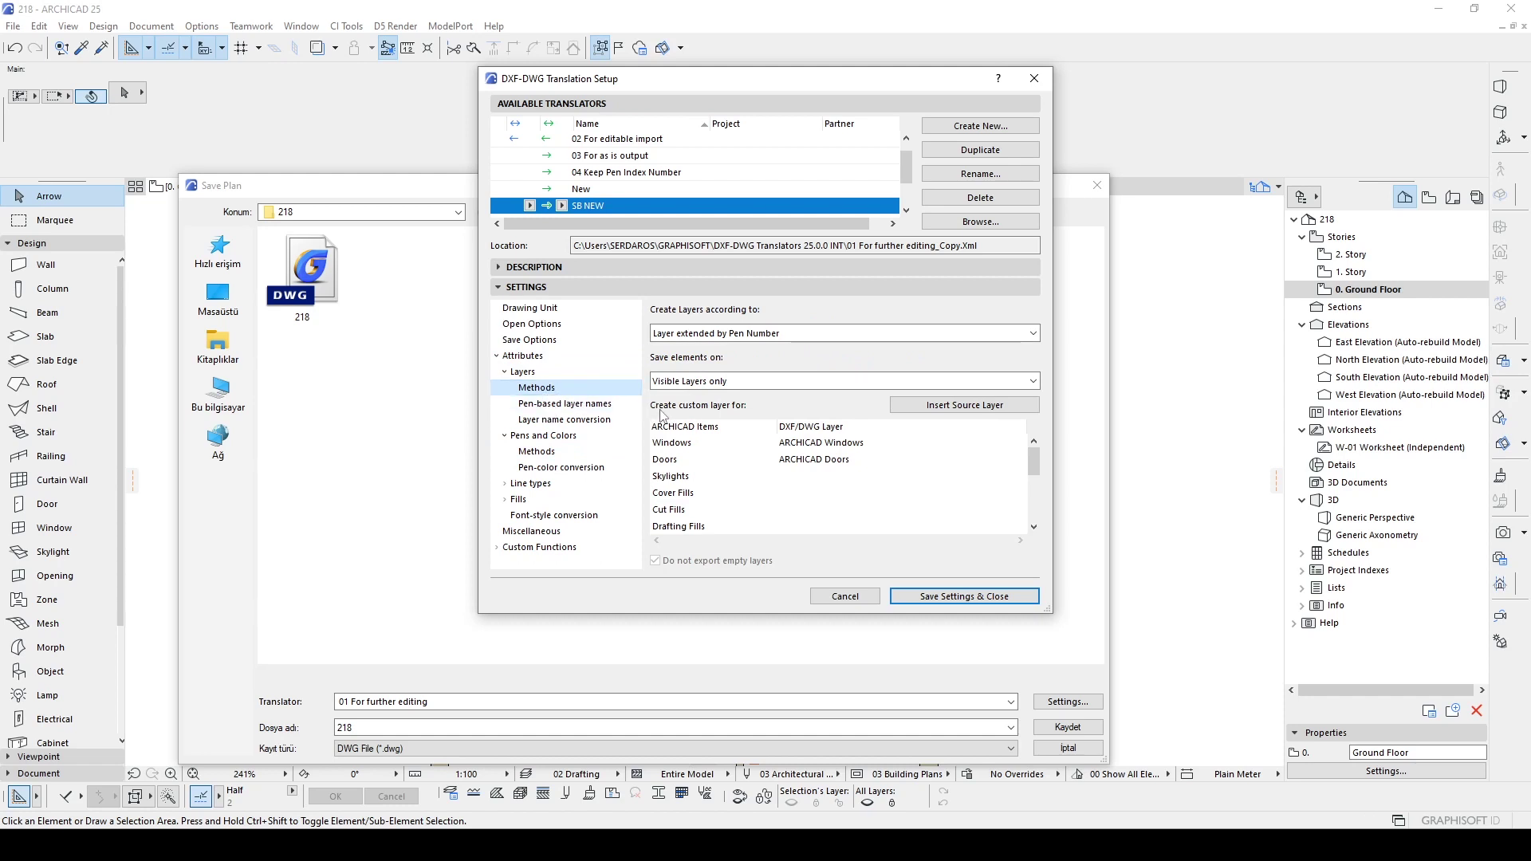
double_click(810, 460)
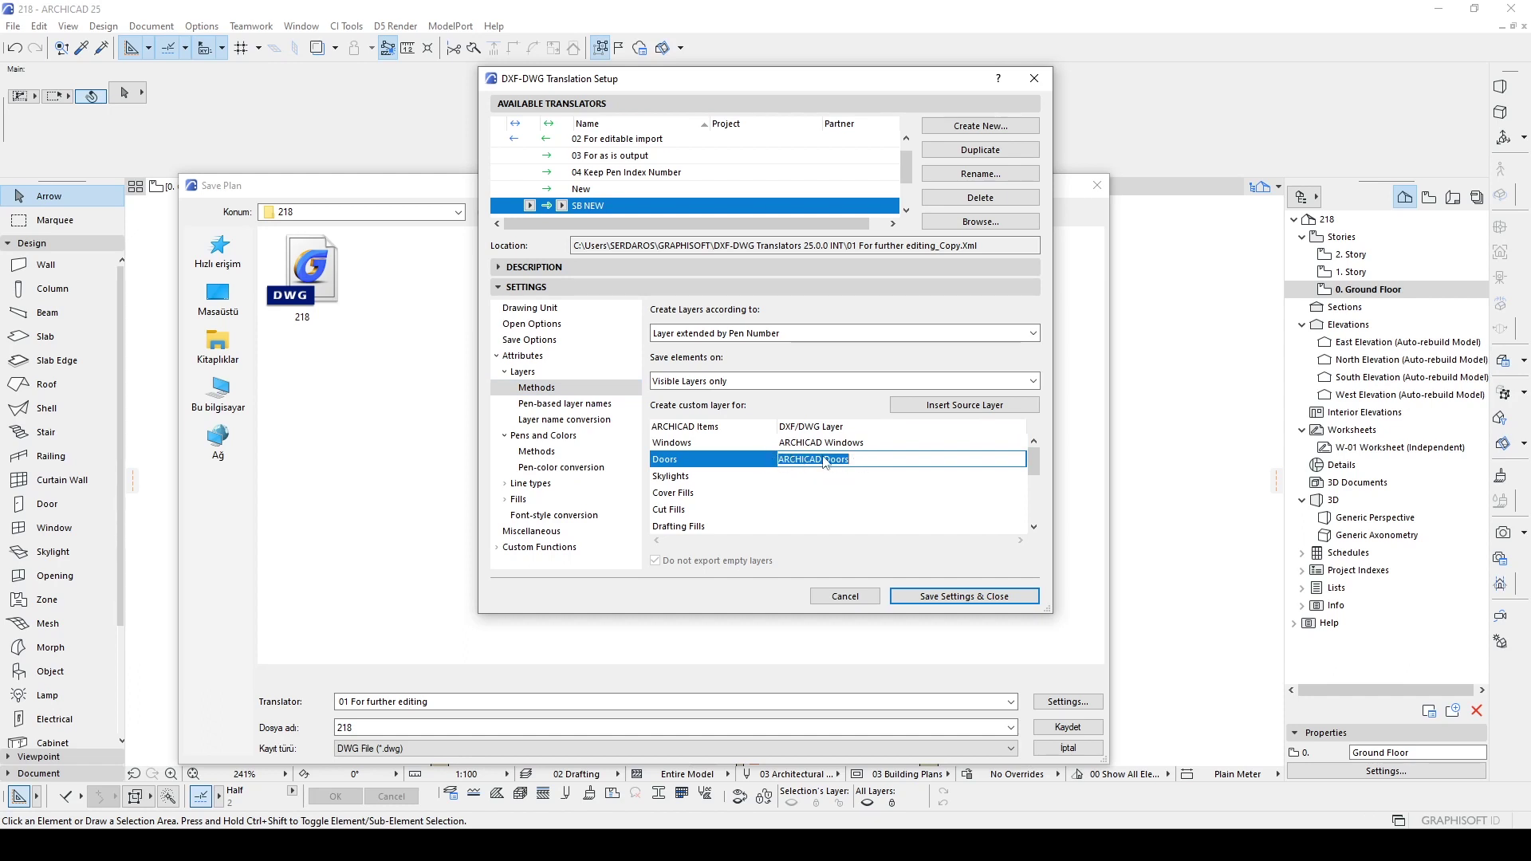
double_click(875, 444)
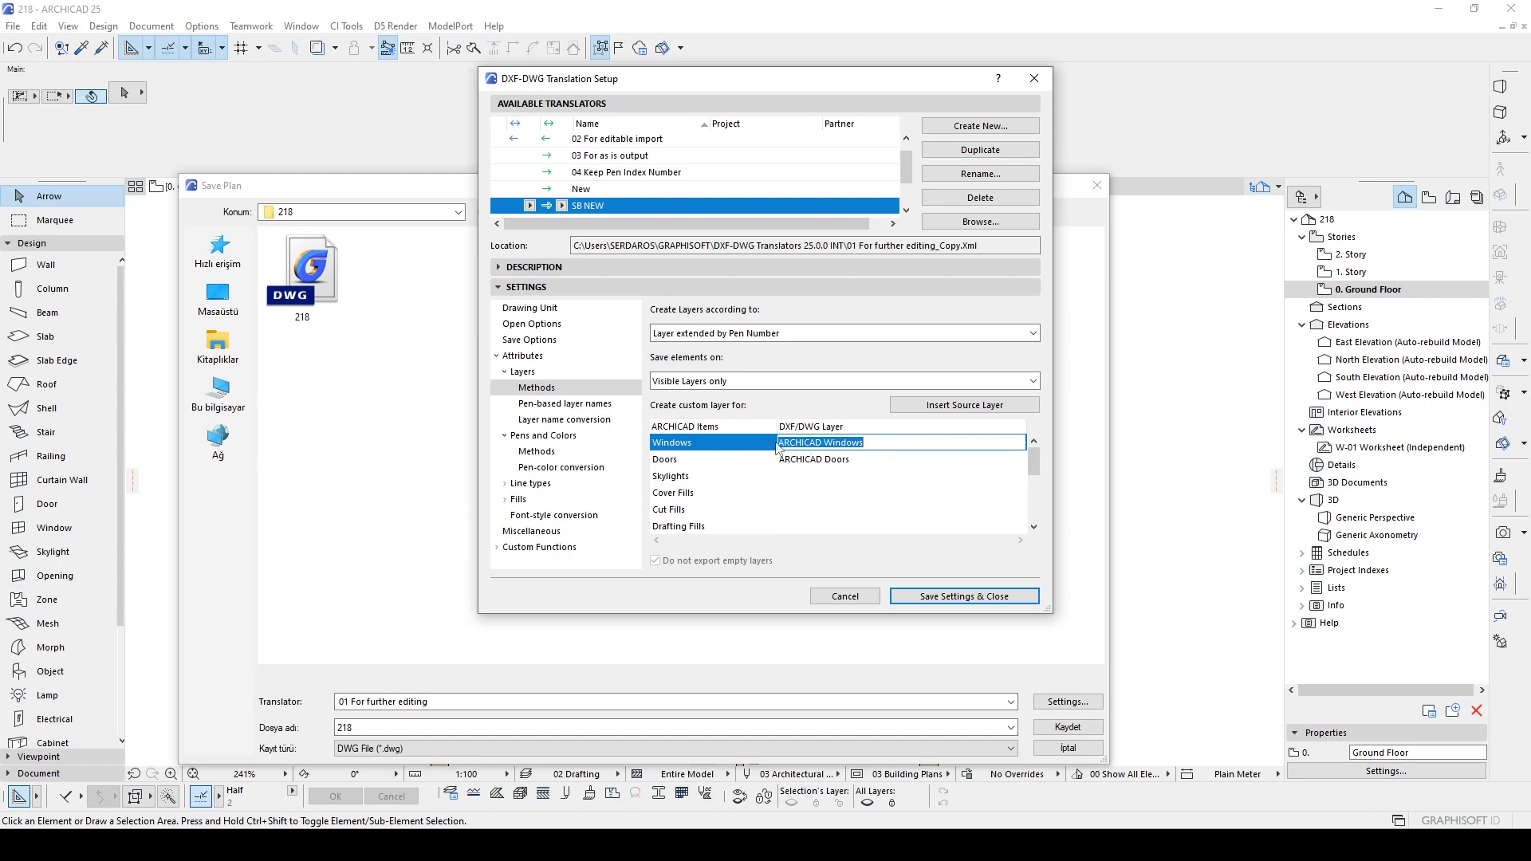
click(865, 442)
mouse_move(1036, 456)
mouse_down()
mouse_move(1037, 498)
mouse_move(1035, 454)
mouse_up()
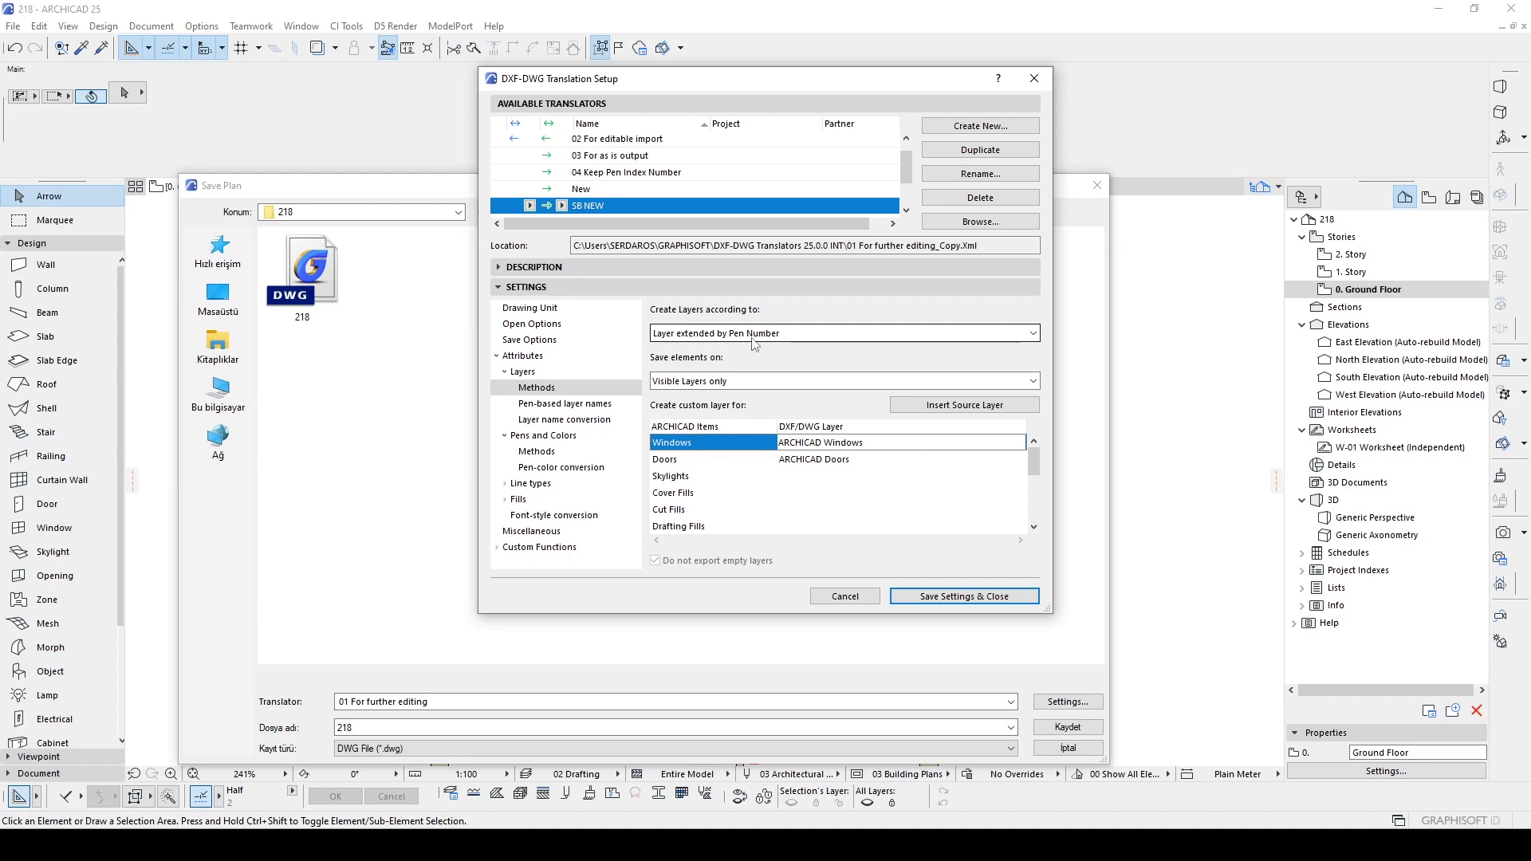
click(674, 335)
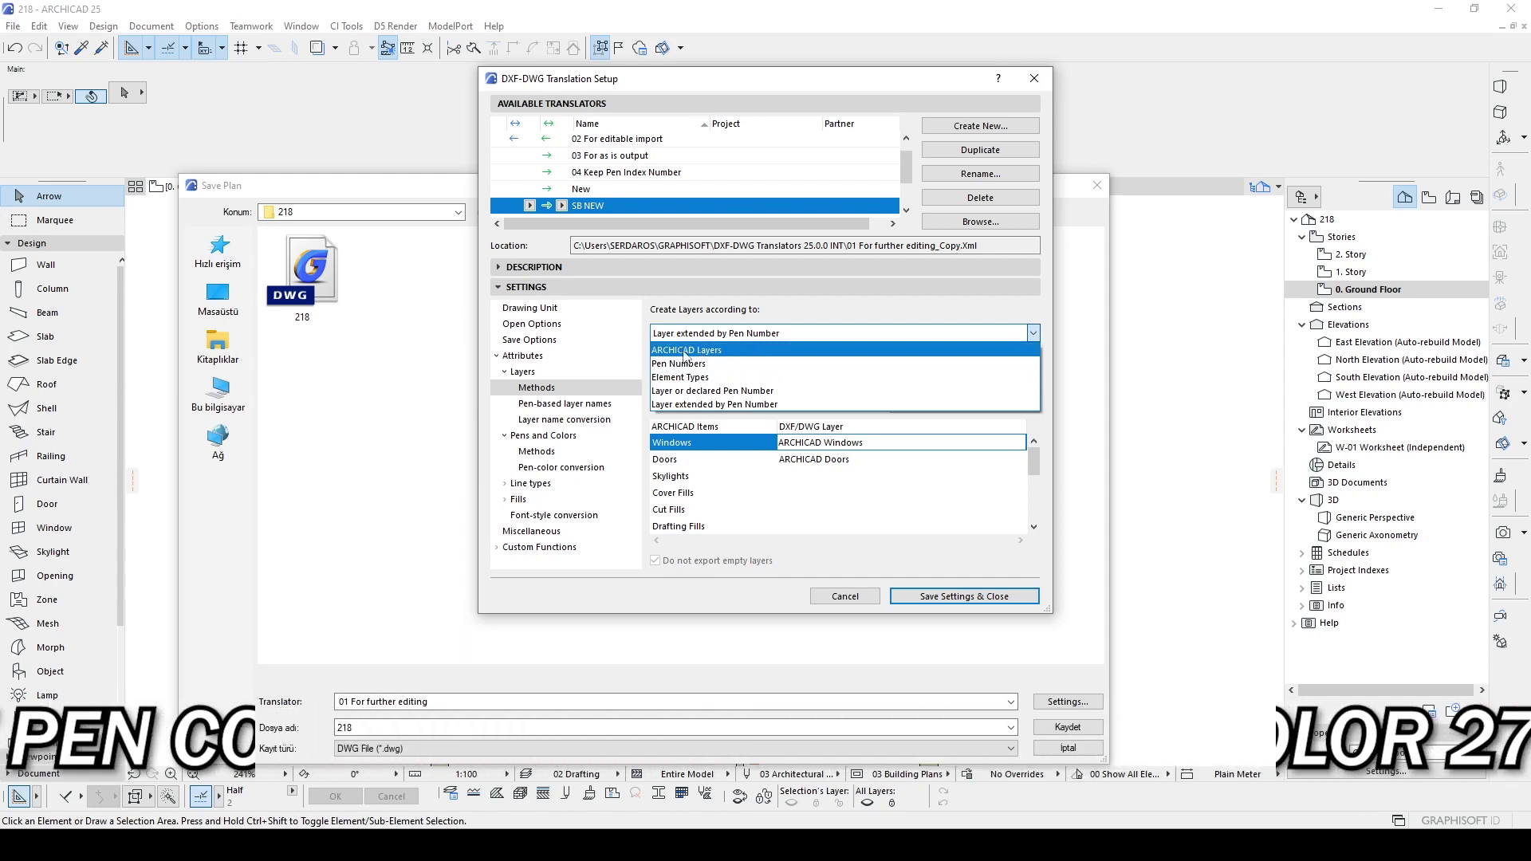
click(664, 351)
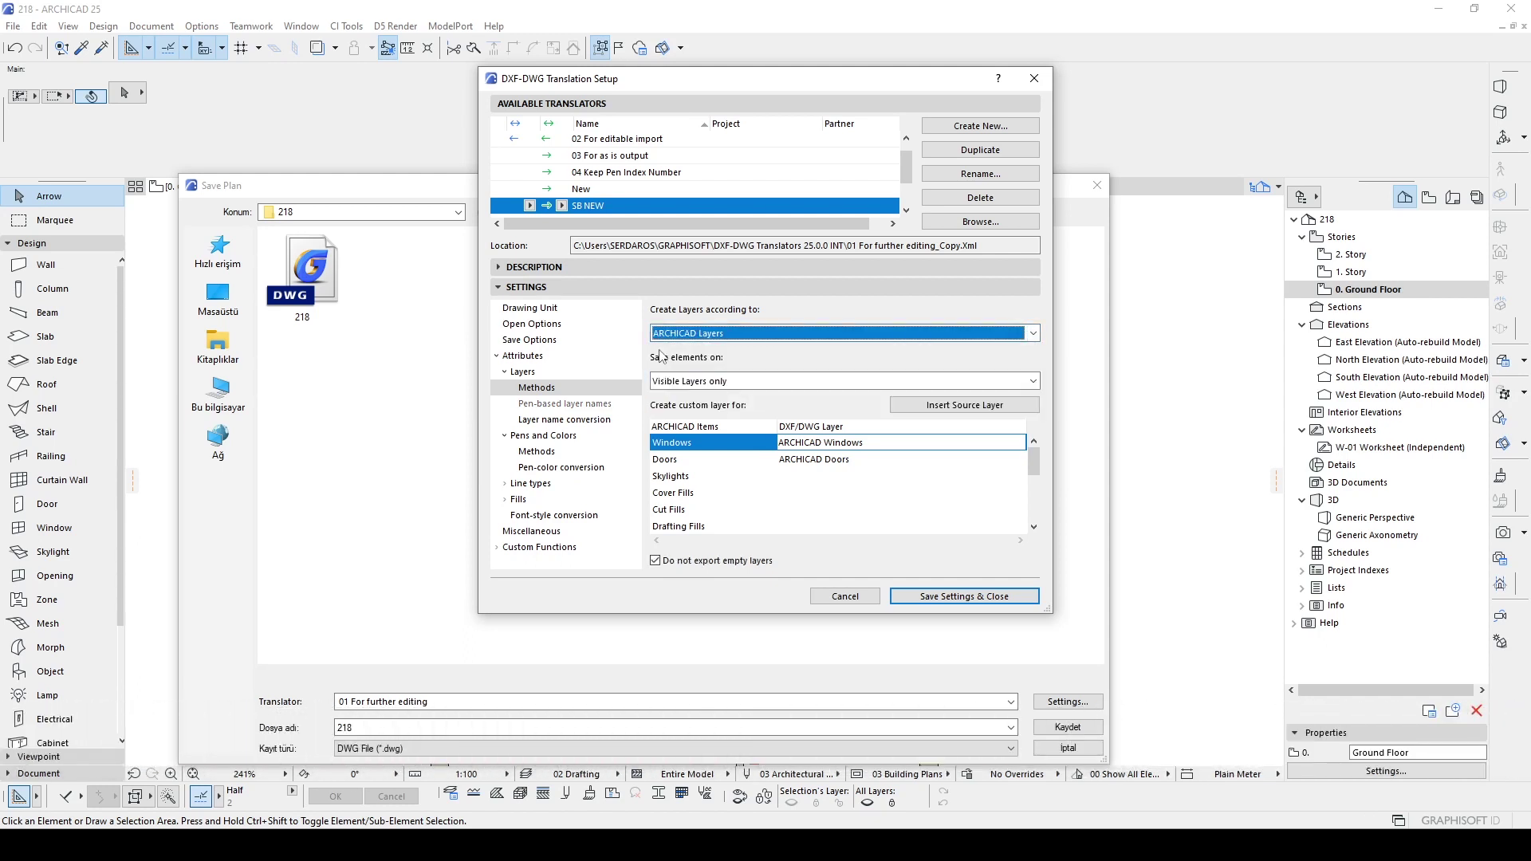
Save the SB NEW translator settings and export the plan with it, replacing the existing 218.dwg file.
click(953, 597)
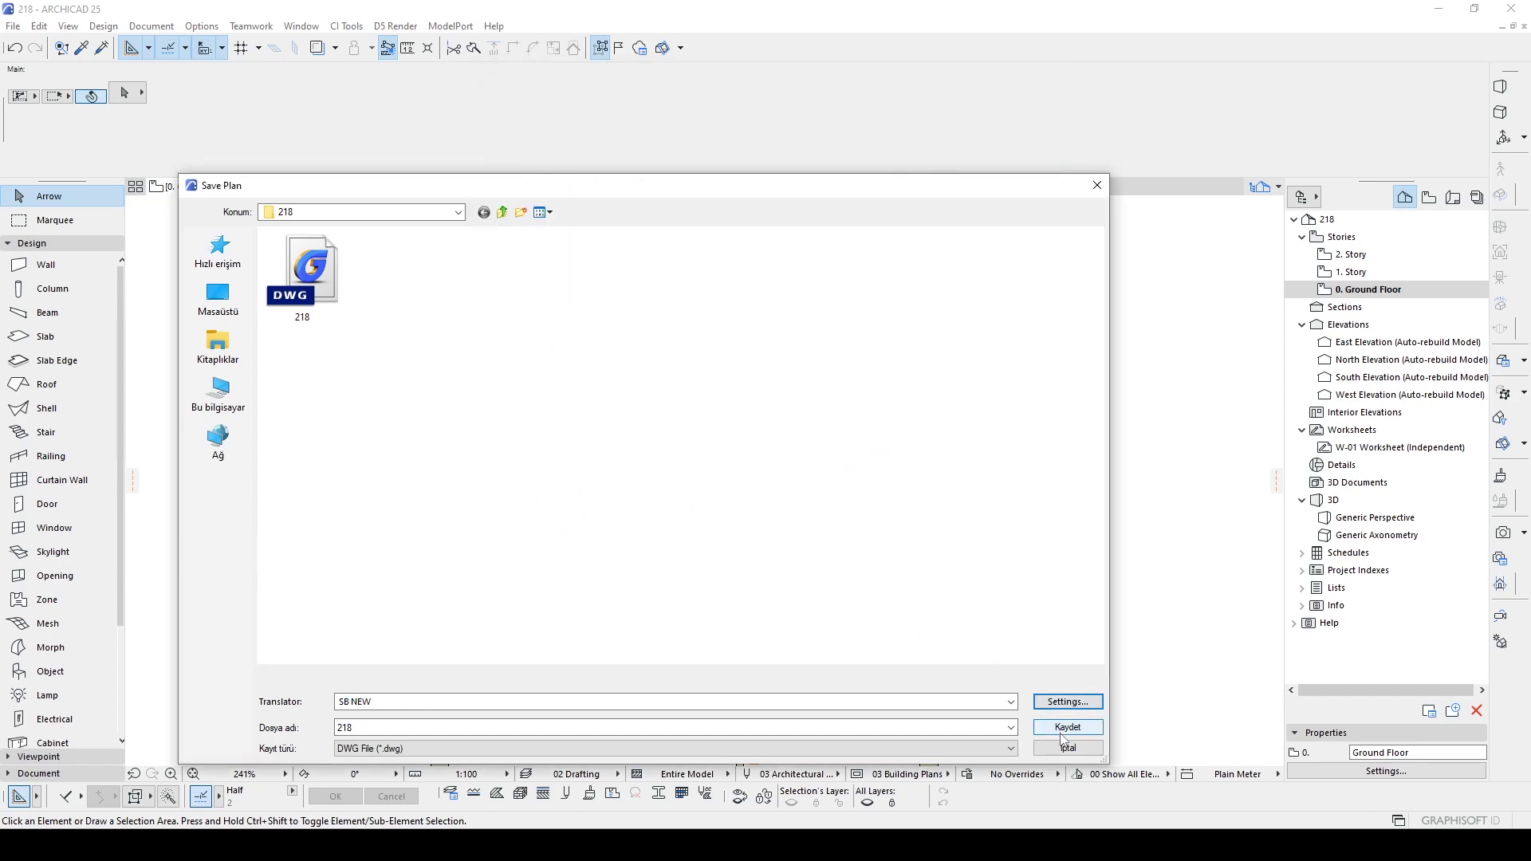
click(303, 275)
click(1069, 728)
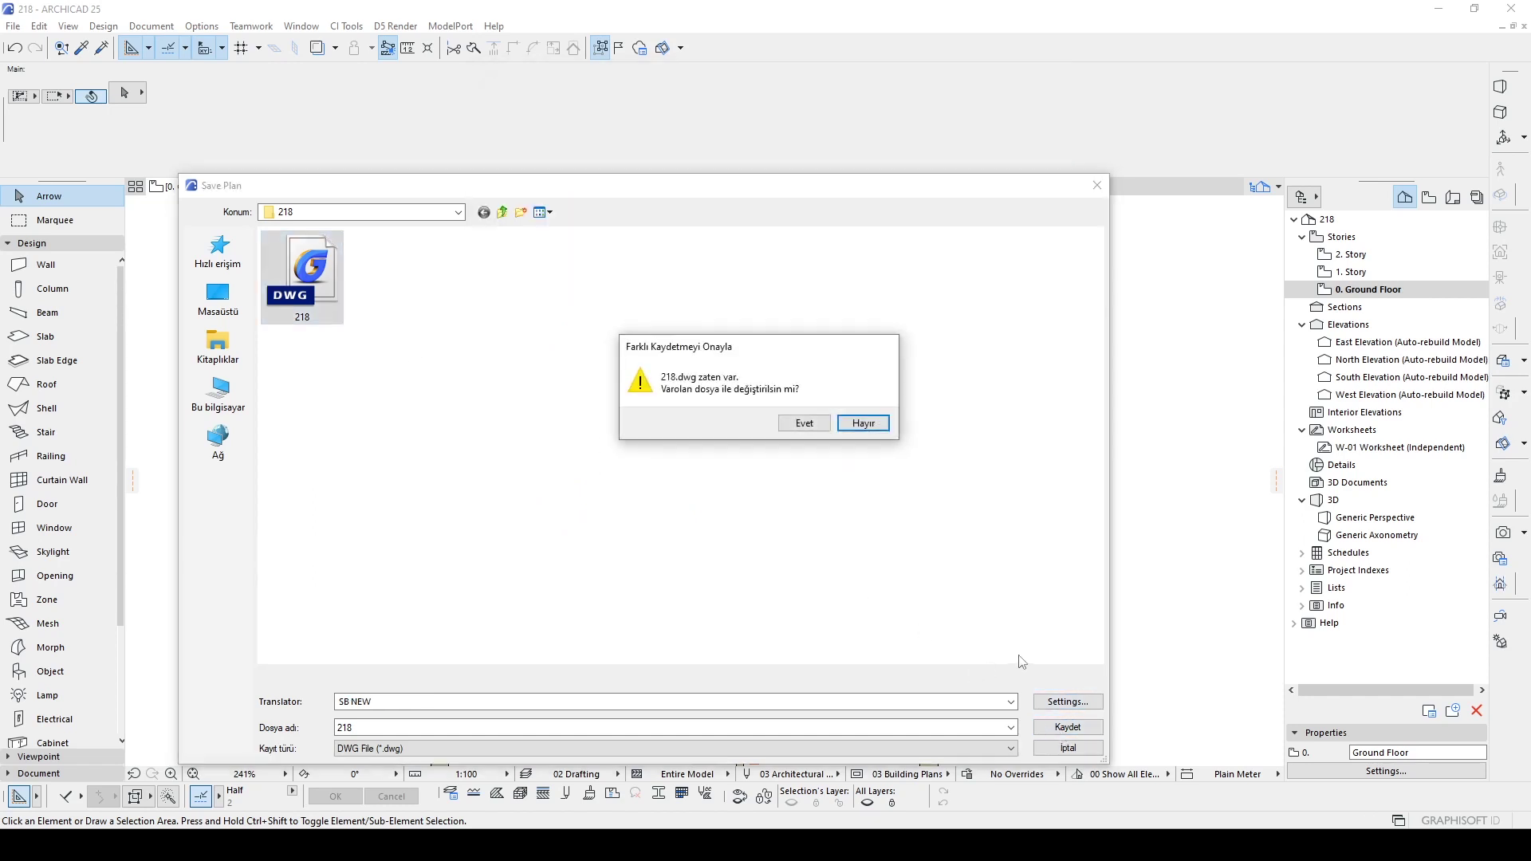
click(799, 424)
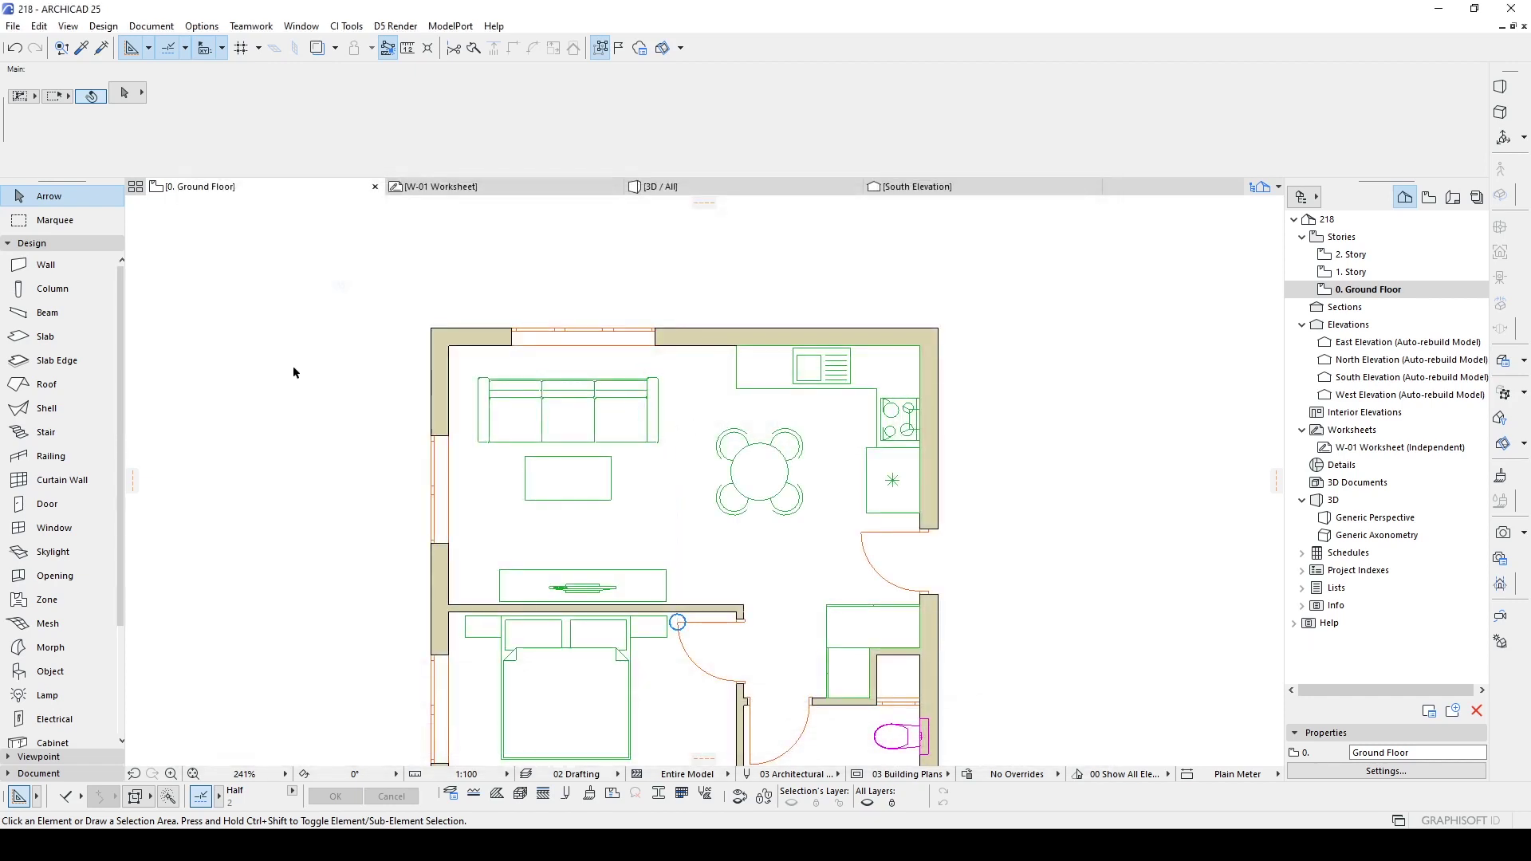
Check which layer the plan's left exterior wall is assigned to and open the model view layer settings.
middle_drag(325, 367, 376, 308)
click(494, 345)
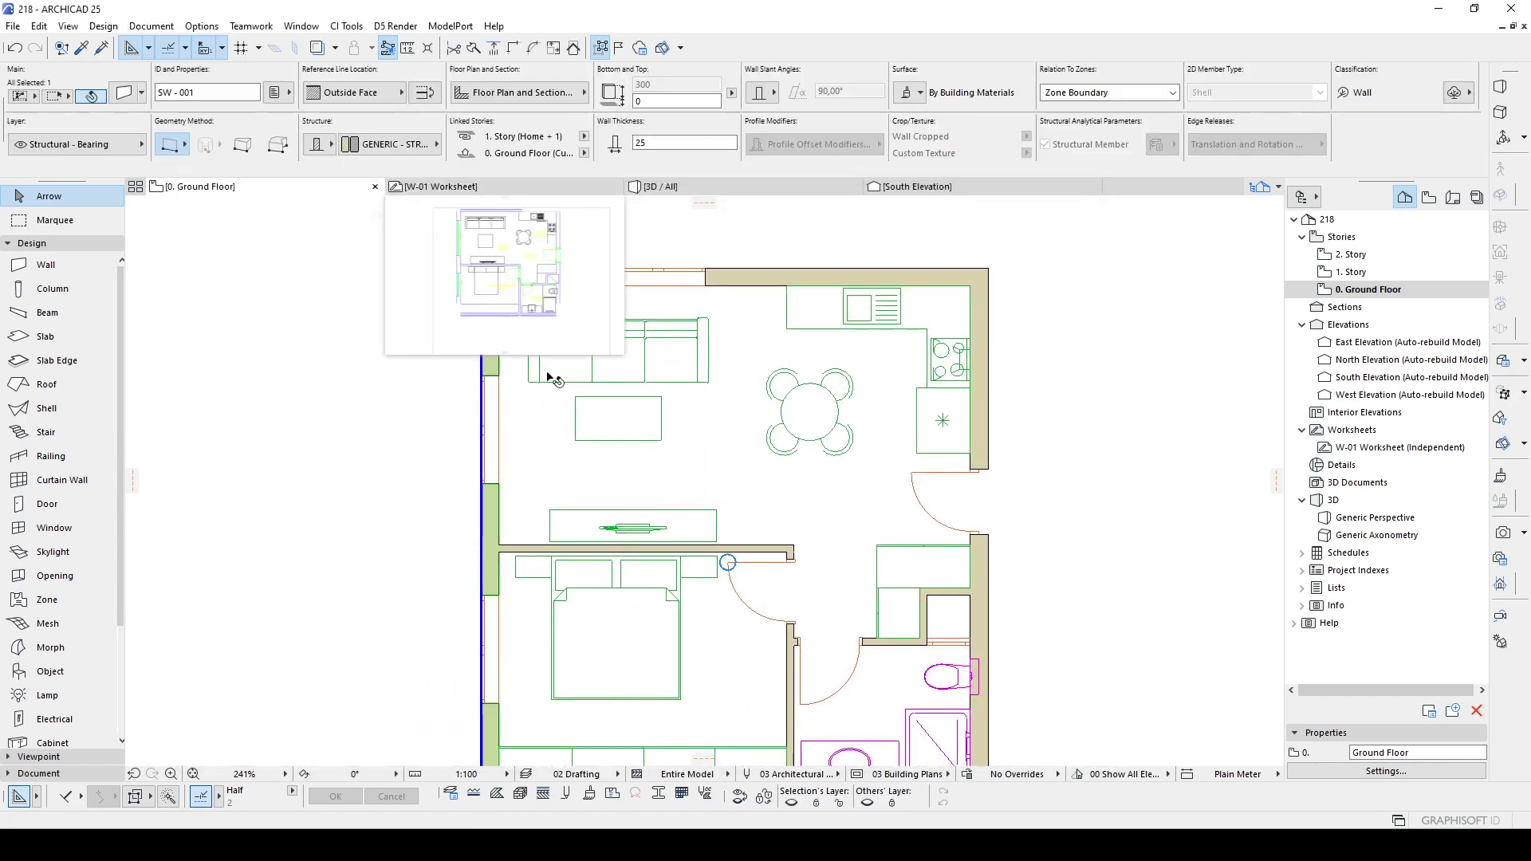
middle_drag(491, 322, 484, 359)
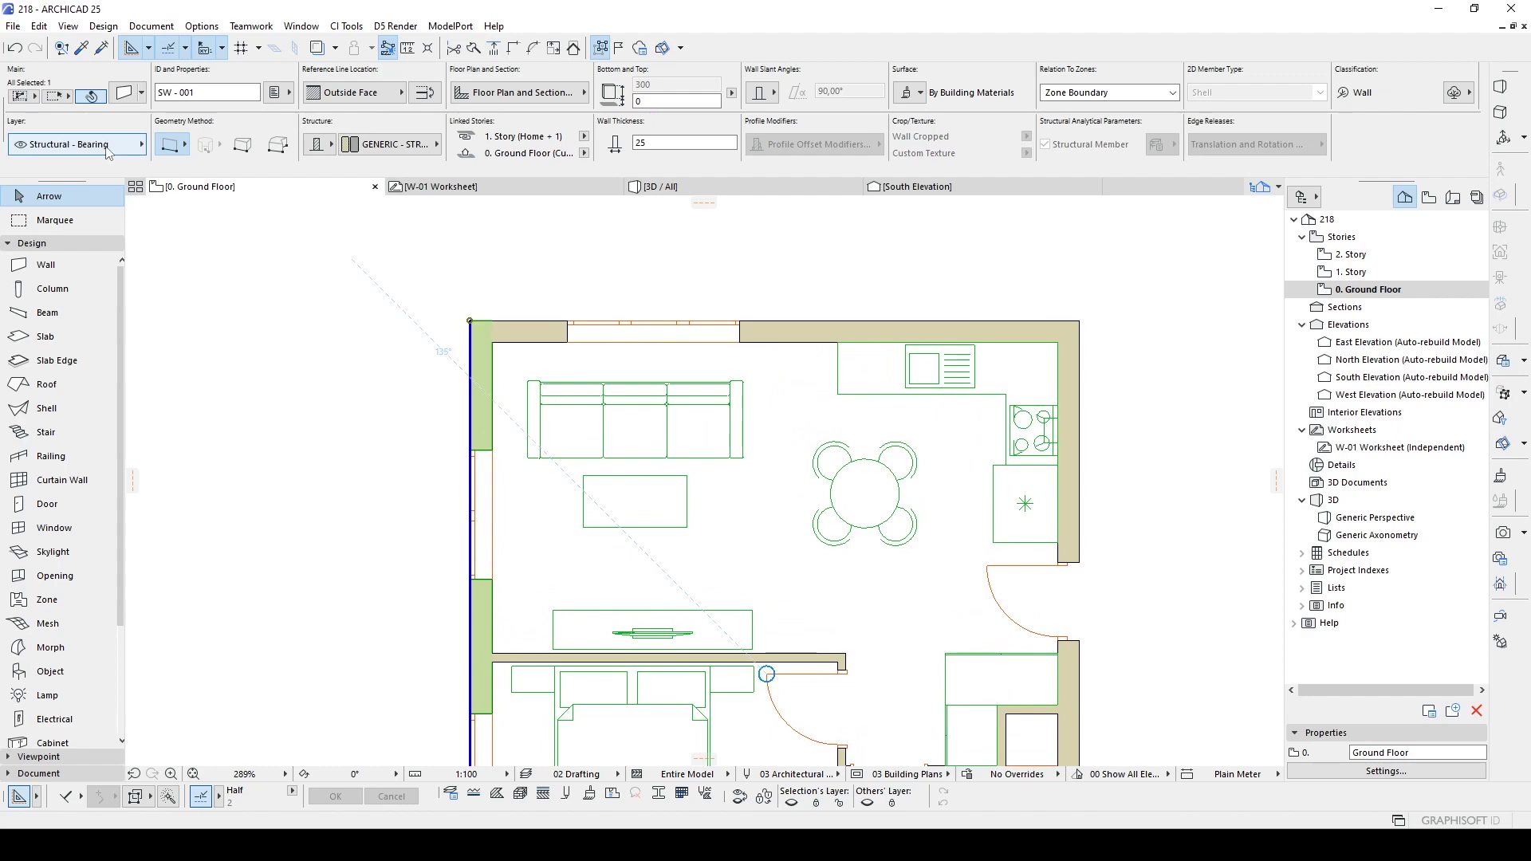
click(254, 290)
key(ctrl+l)
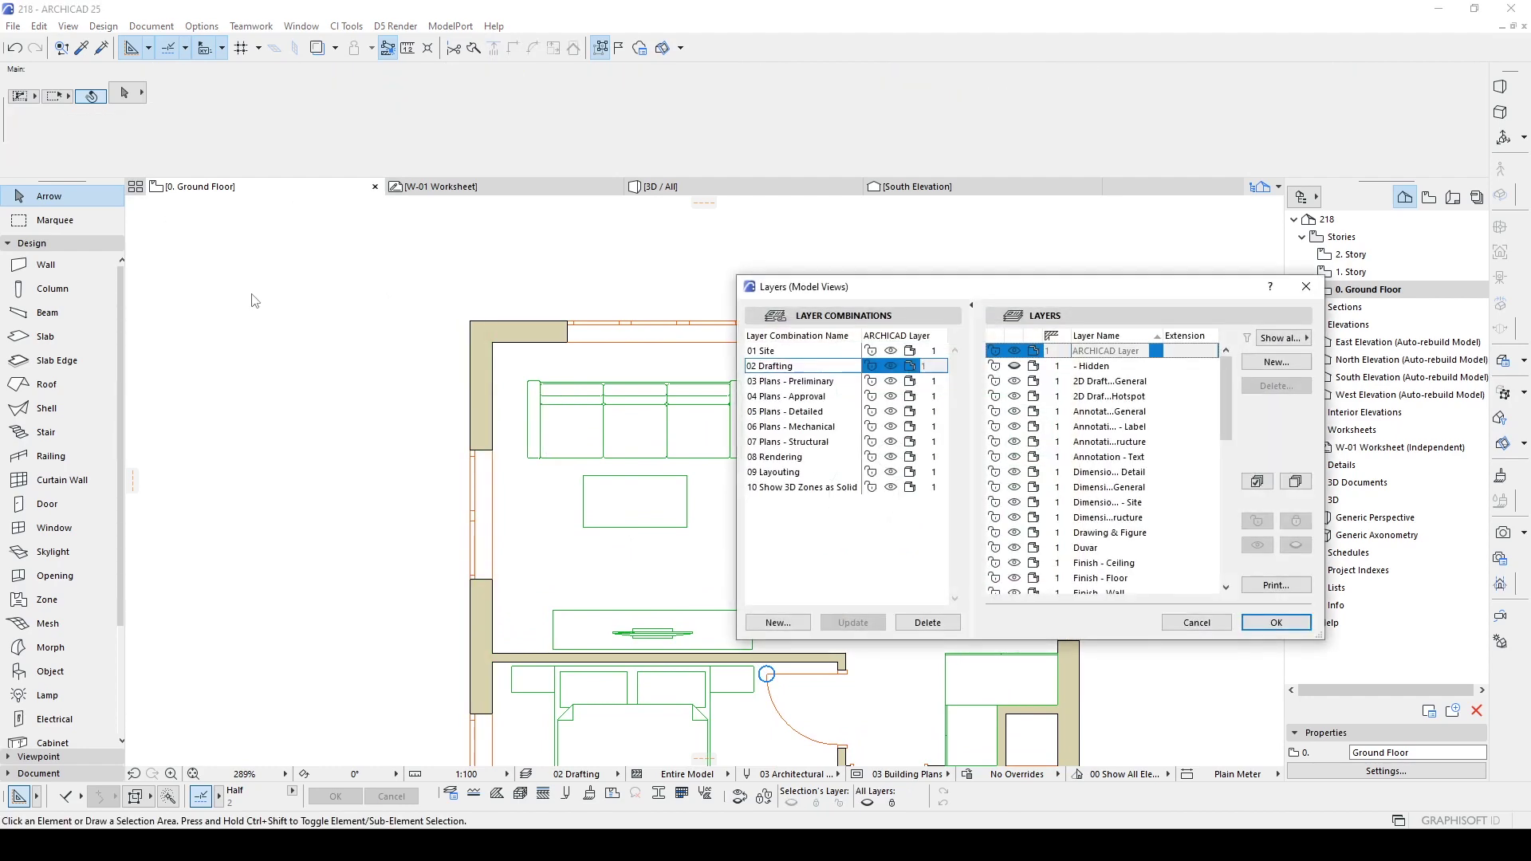
click(1276, 361)
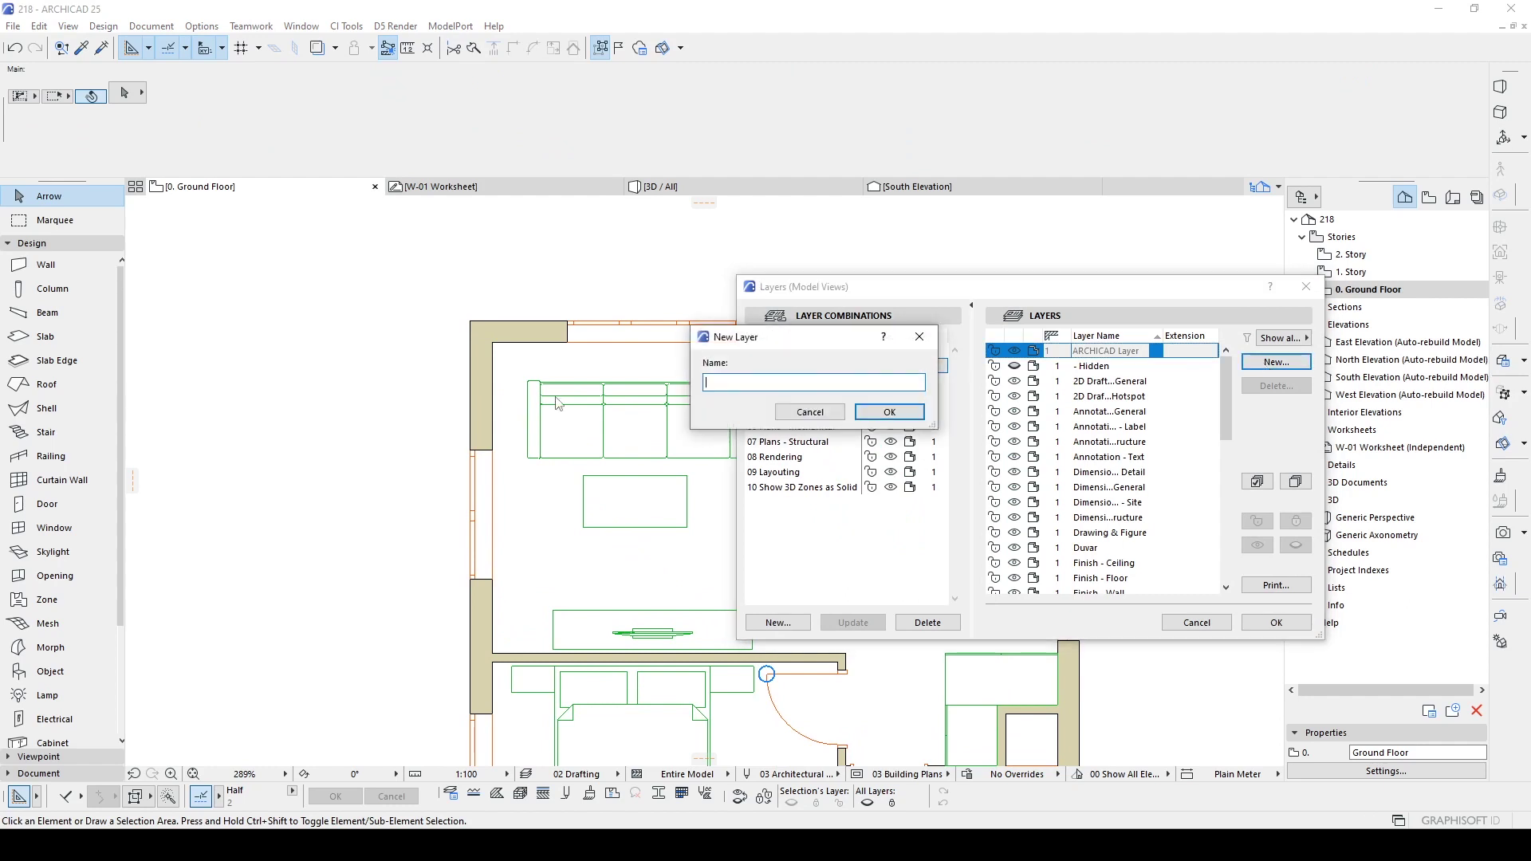
drag(760, 338, 538, 375)
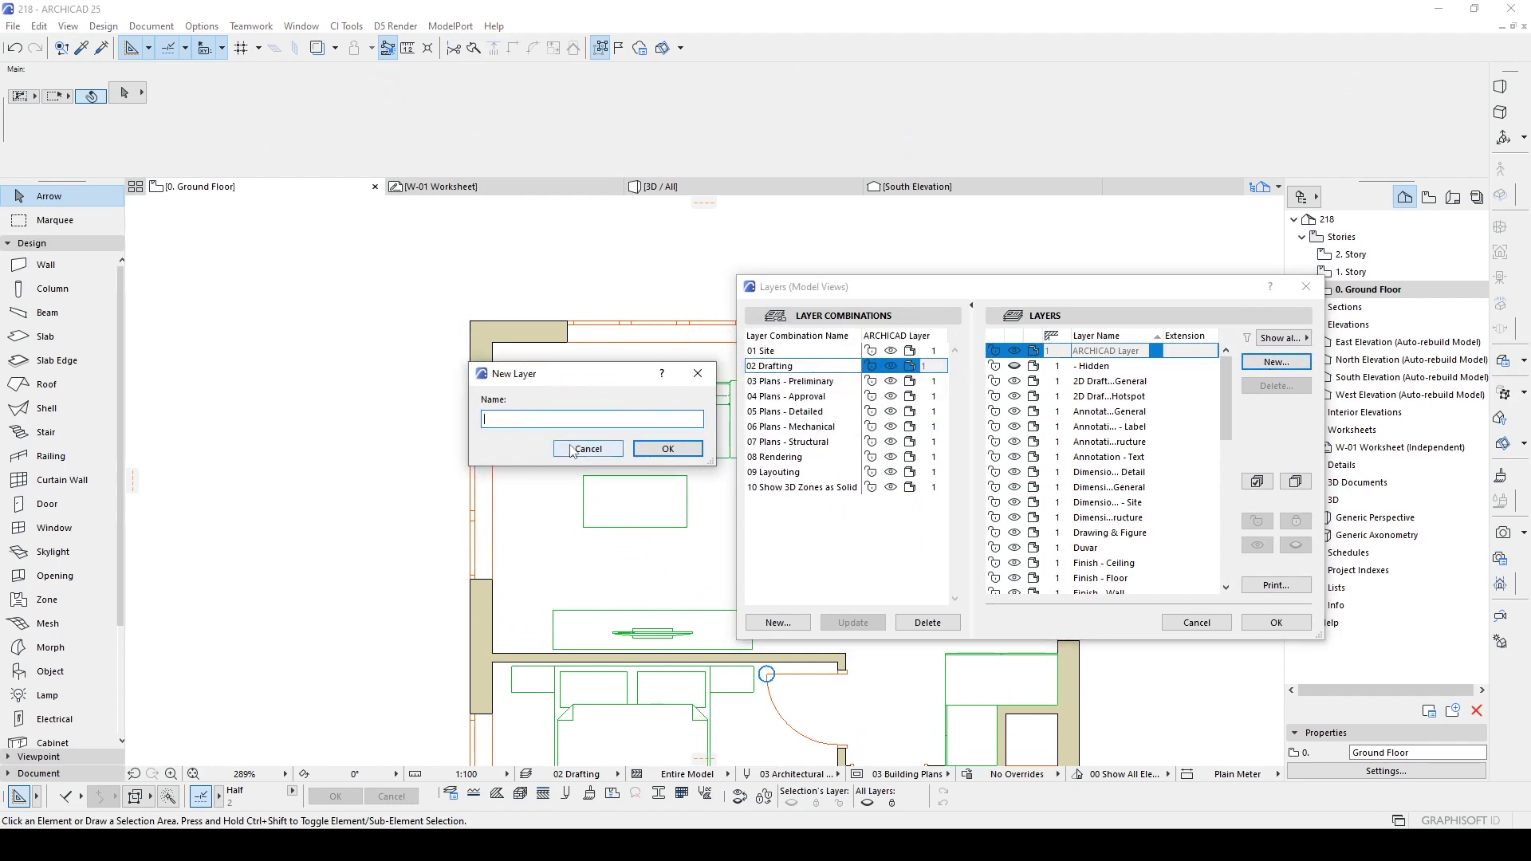
click(698, 374)
Delete the existing Wall layer using the Delete Elements option.
drag(1224, 389, 1218, 555)
click(1091, 578)
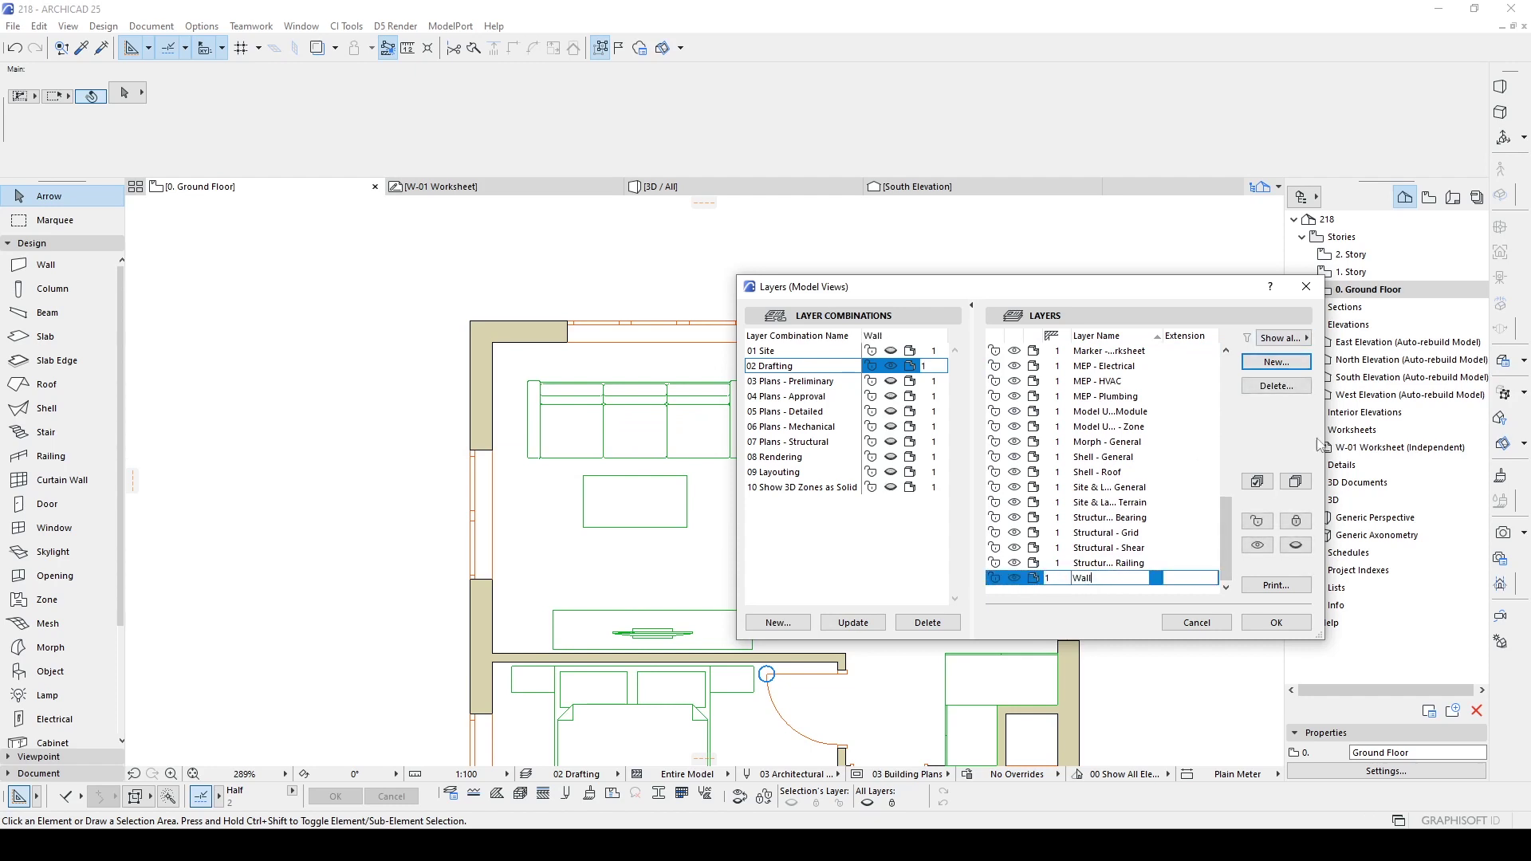
click(1276, 386)
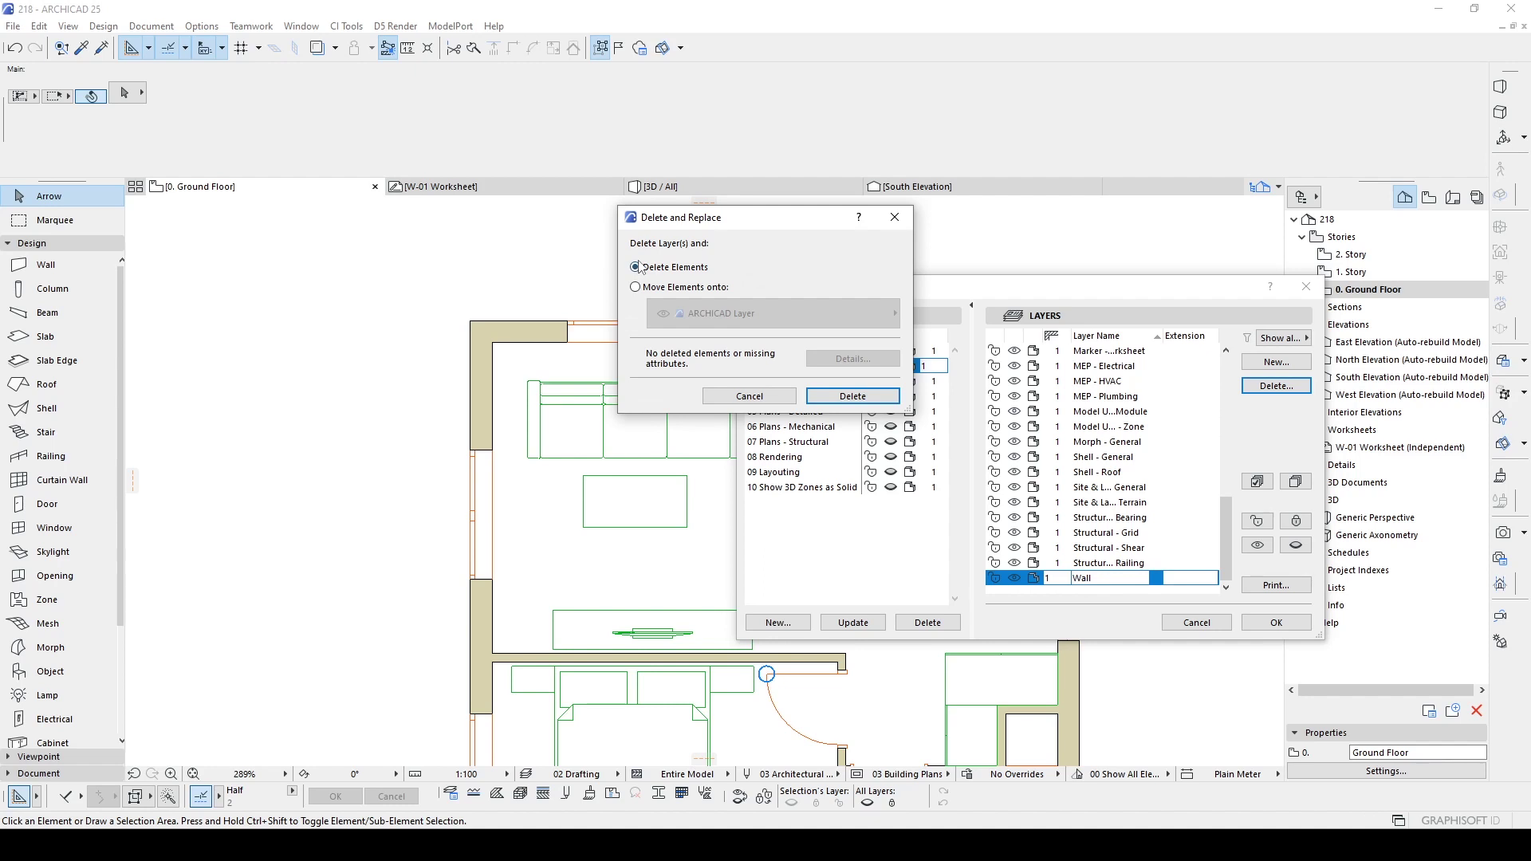
click(807, 397)
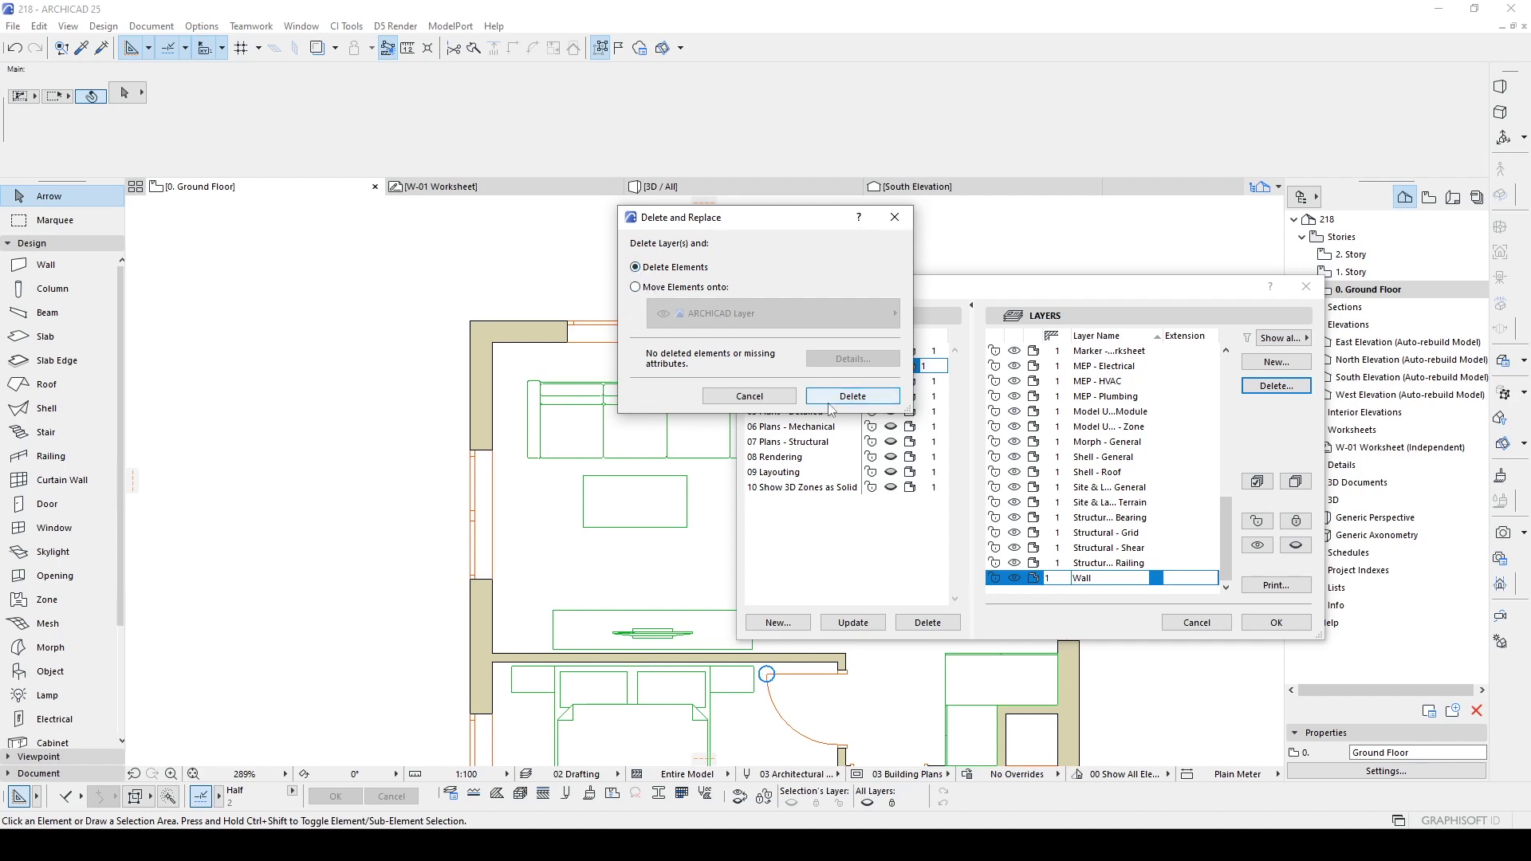
Create a new layer named Wall and make it visible in the 02 Drafting layer combination.
click(1275, 362)
text(Wall)
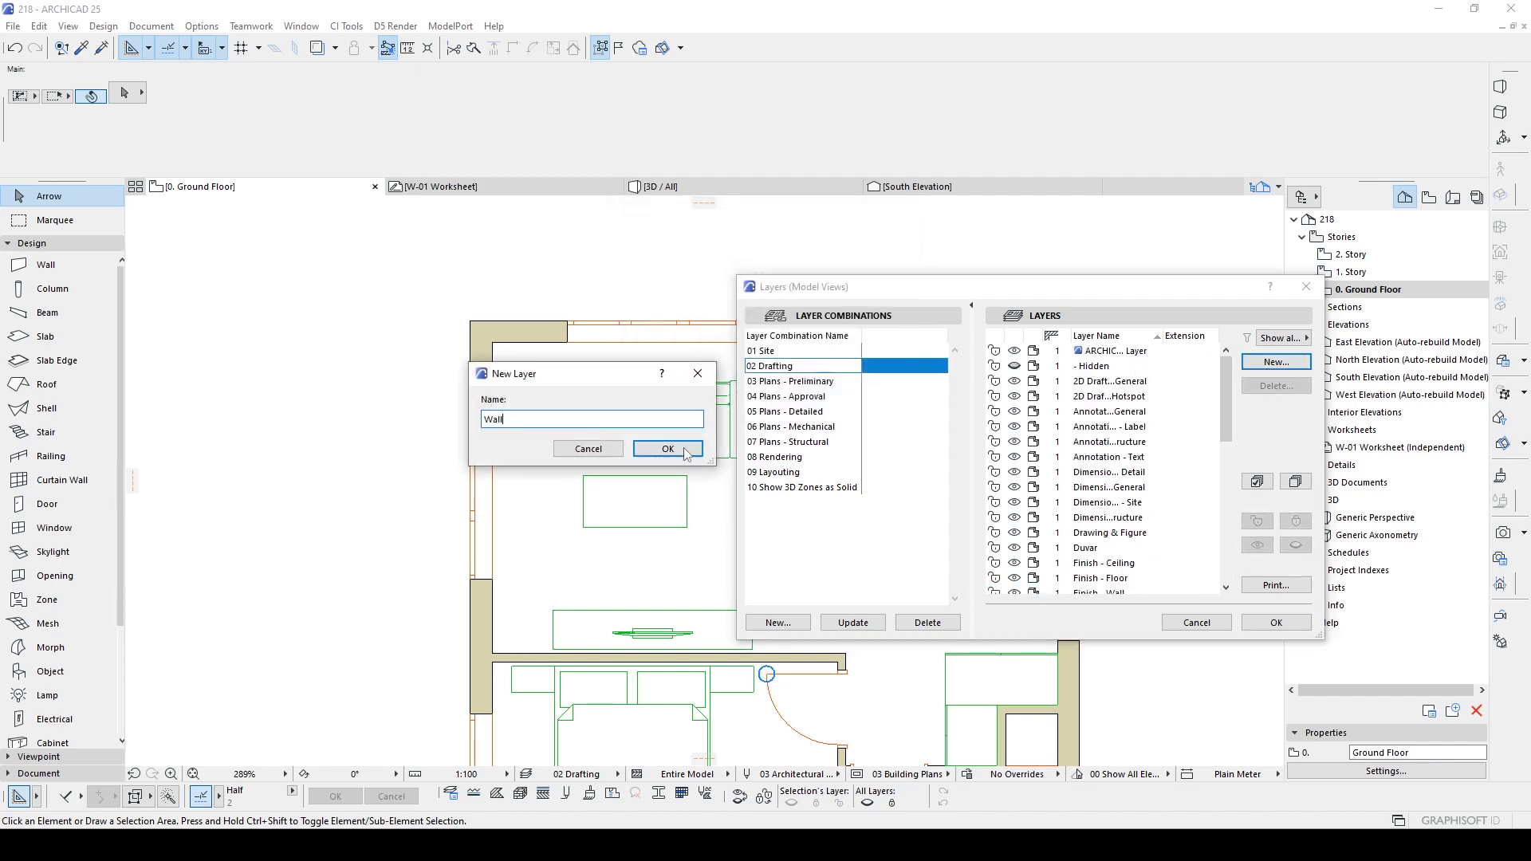
click(668, 448)
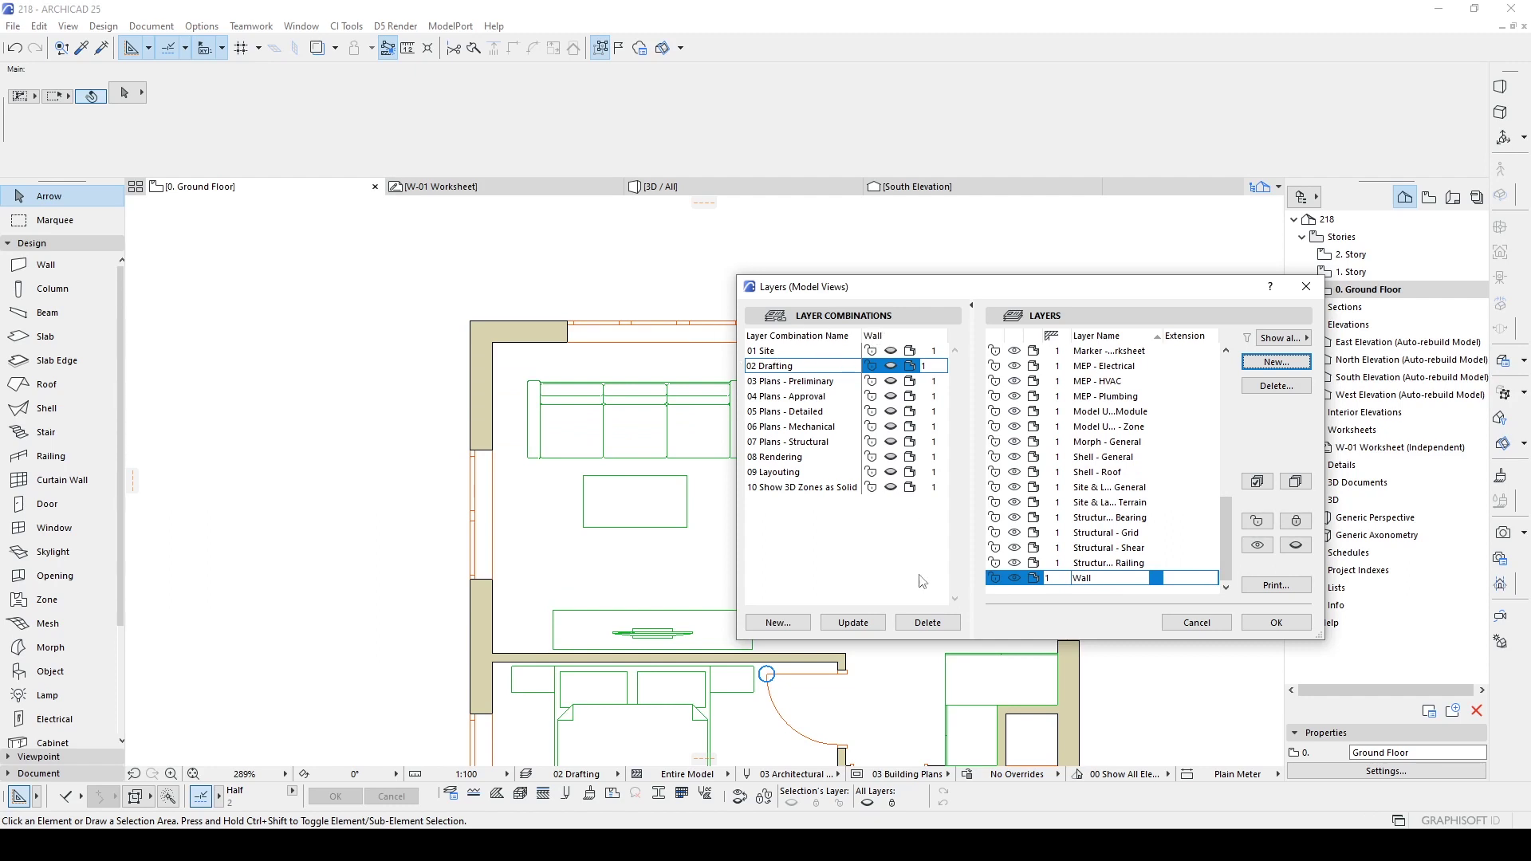
click(890, 371)
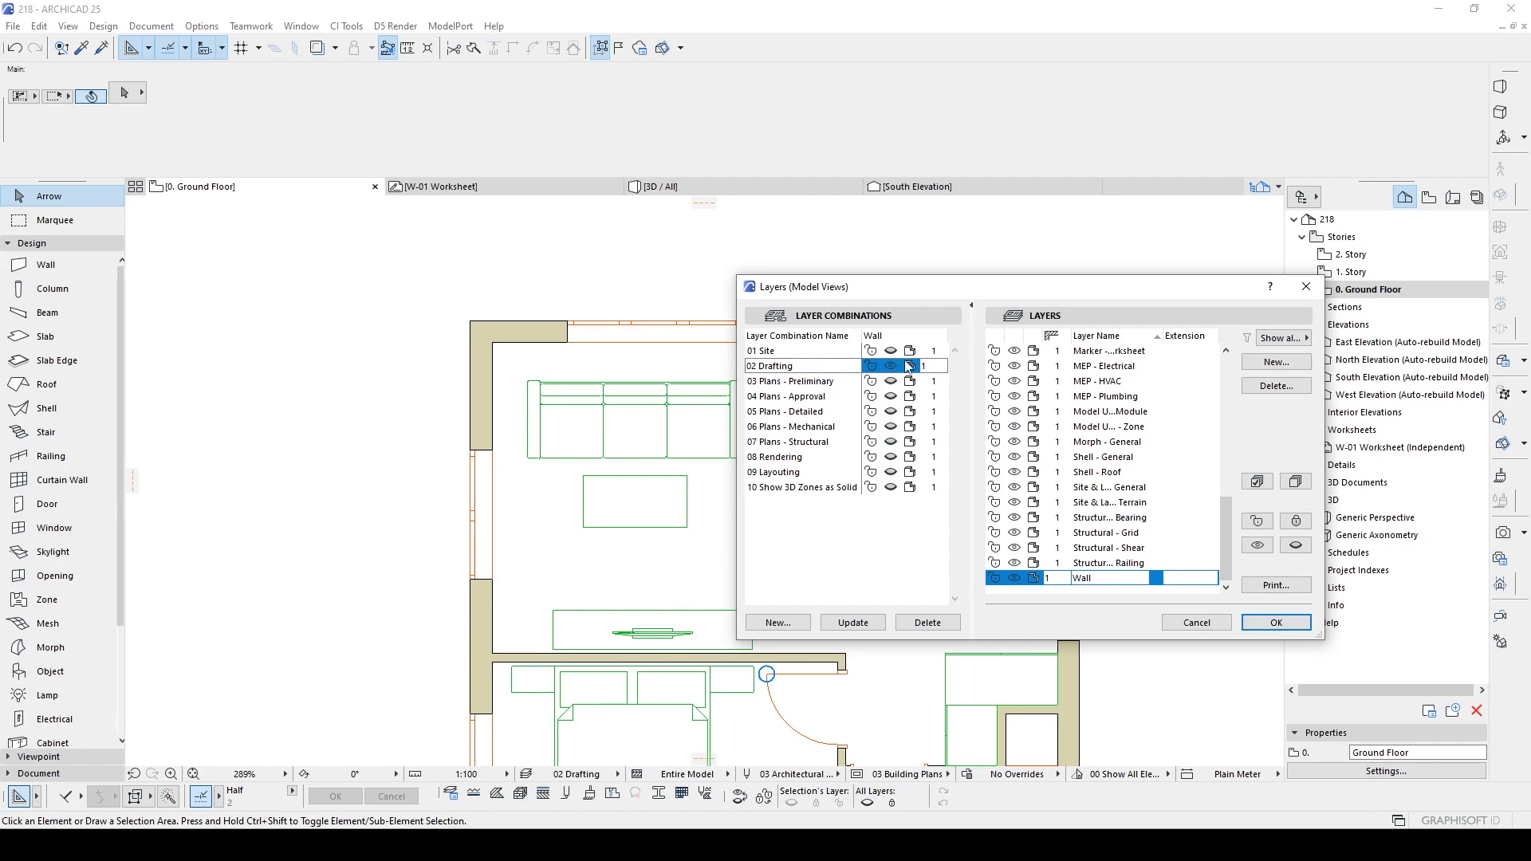
click(1275, 622)
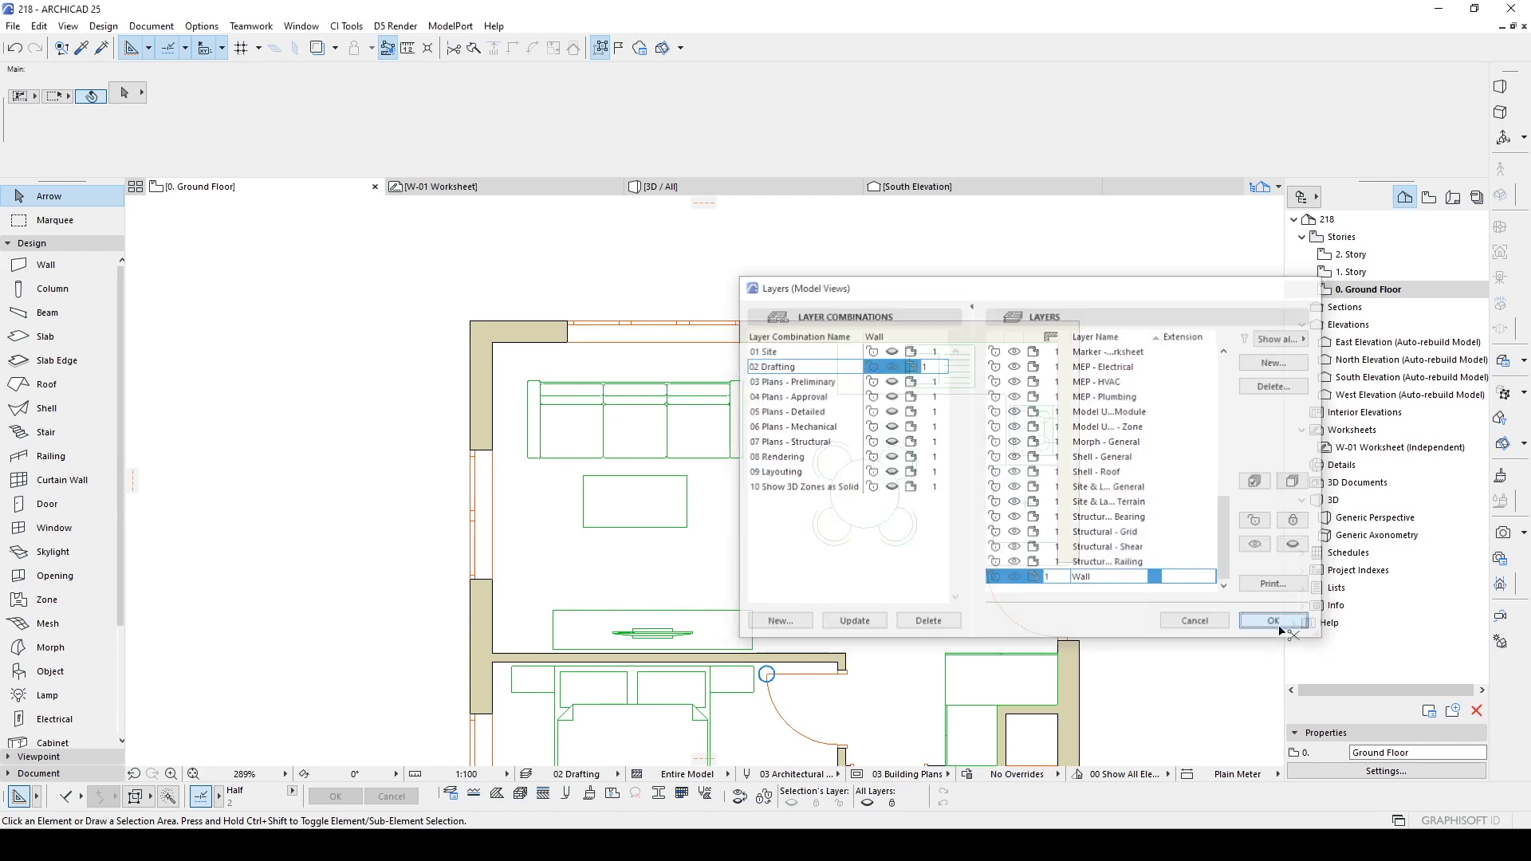
Select all walls on the ground floor plan and move them to the Wall layer.
scroll(957, 478, down, 3)
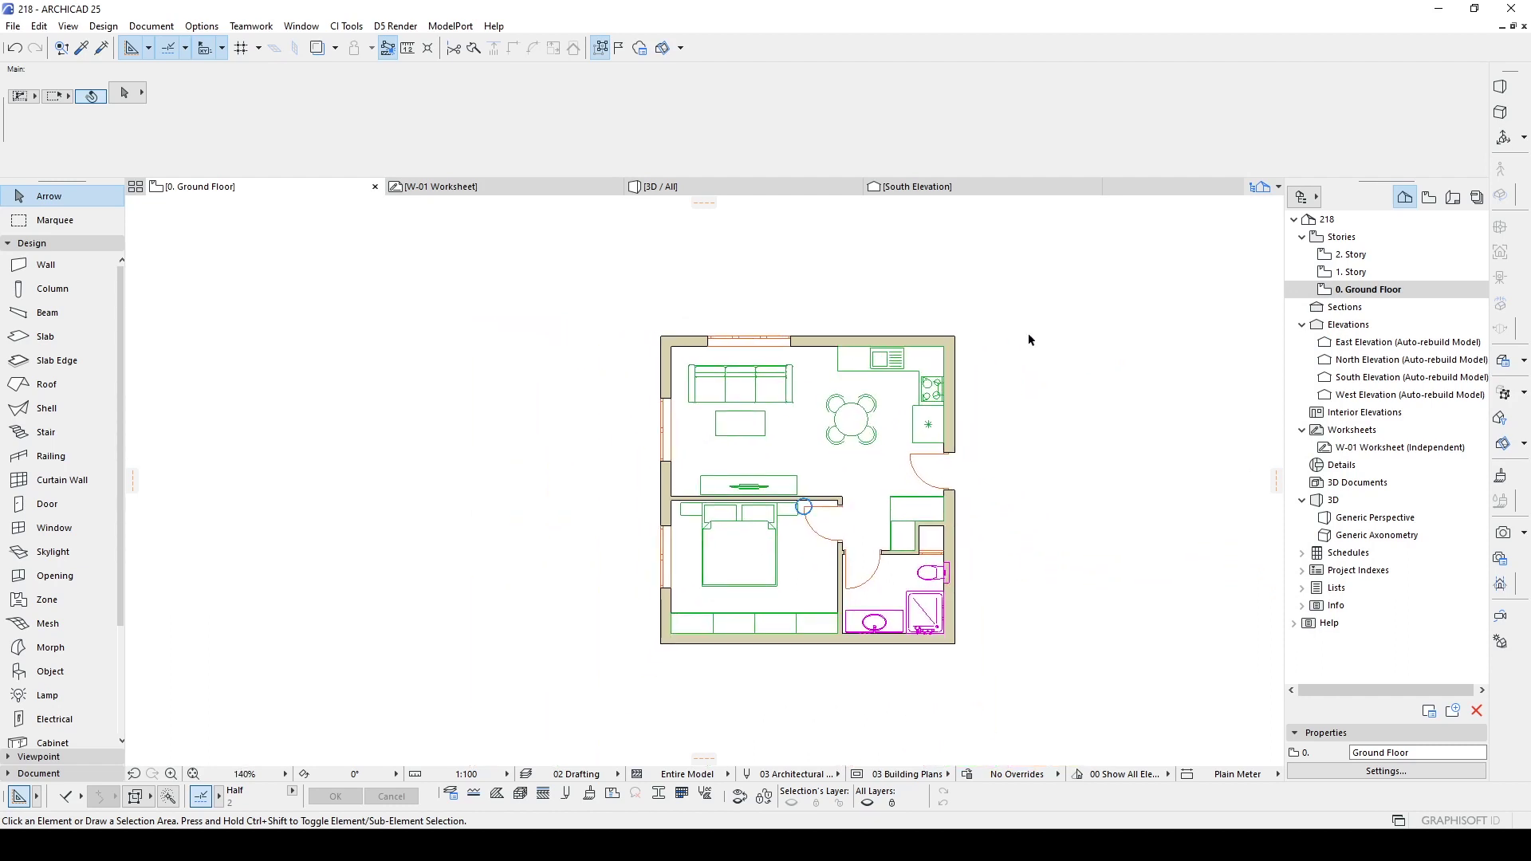
click(956, 375)
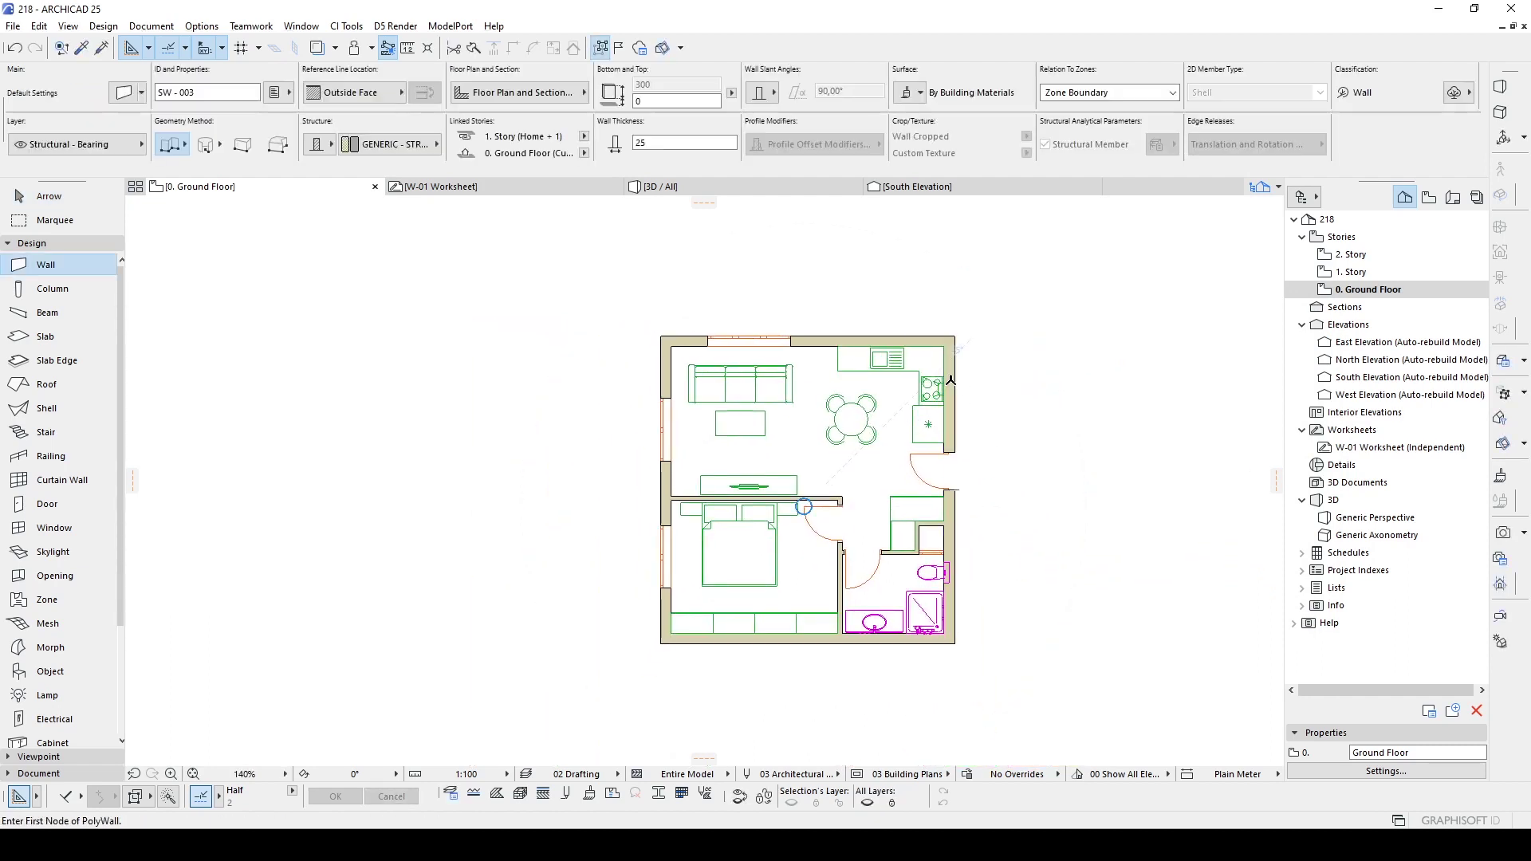
key(ctrl+a)
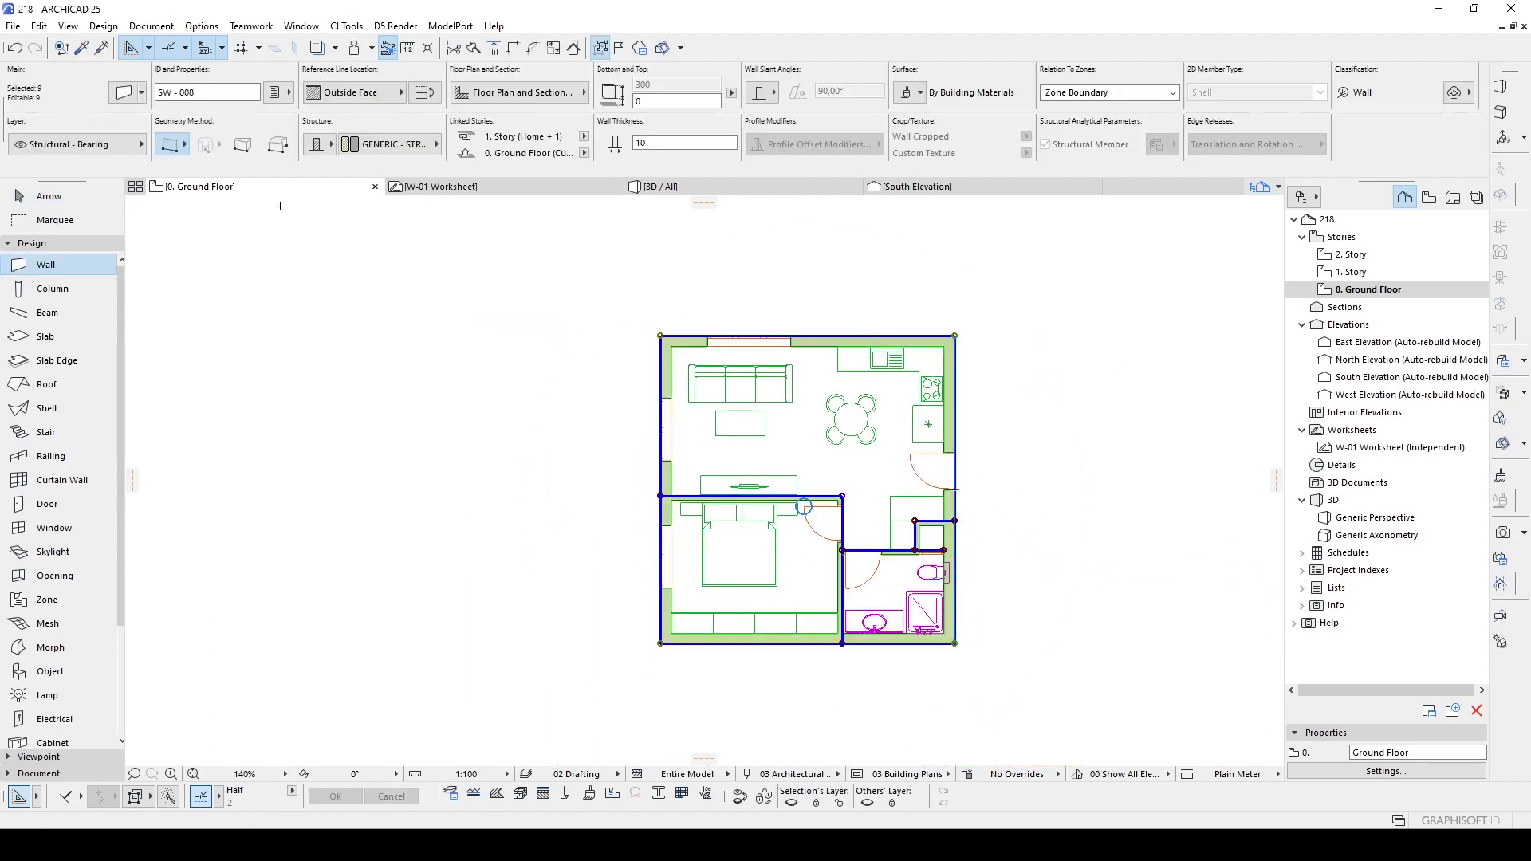
click(112, 144)
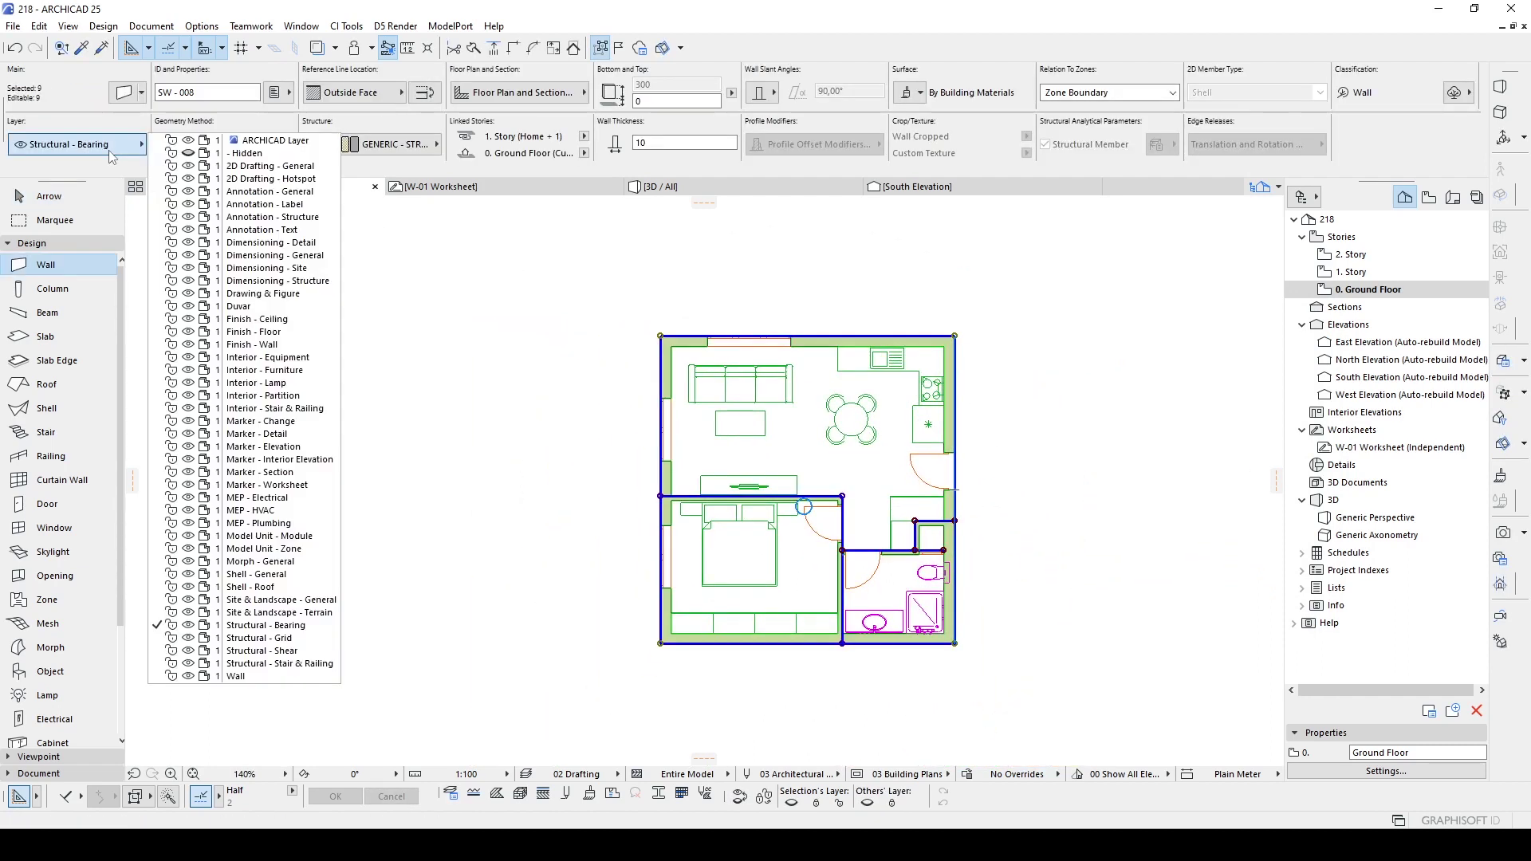
click(268, 677)
key(Escape)
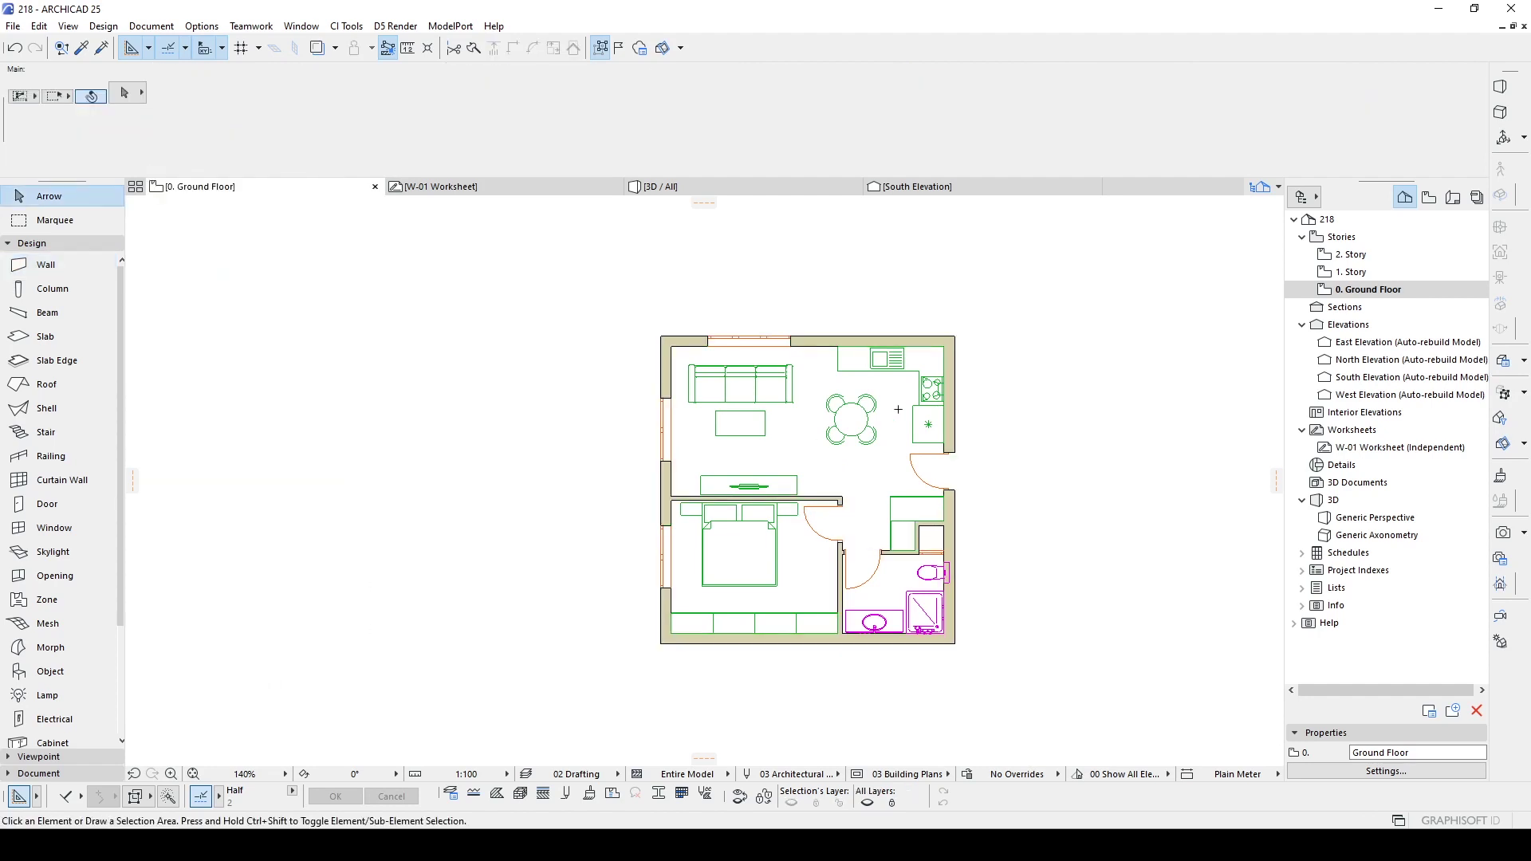
Export the ground floor plan over 218.dwg, using the SB NEW translator instead of 01 For further editing.
click(13, 25)
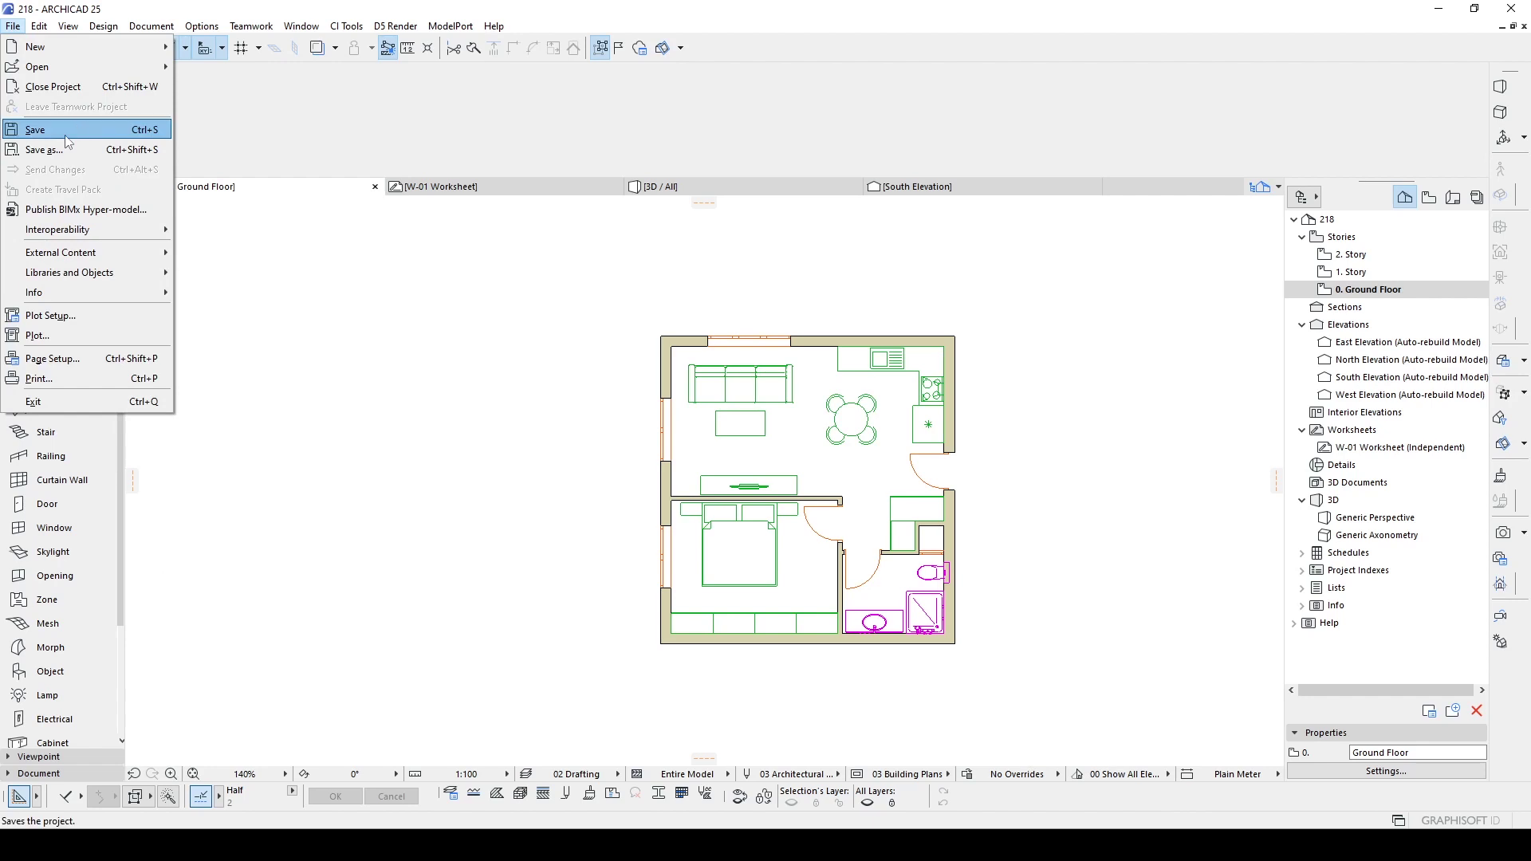
click(43, 150)
double_click(301, 275)
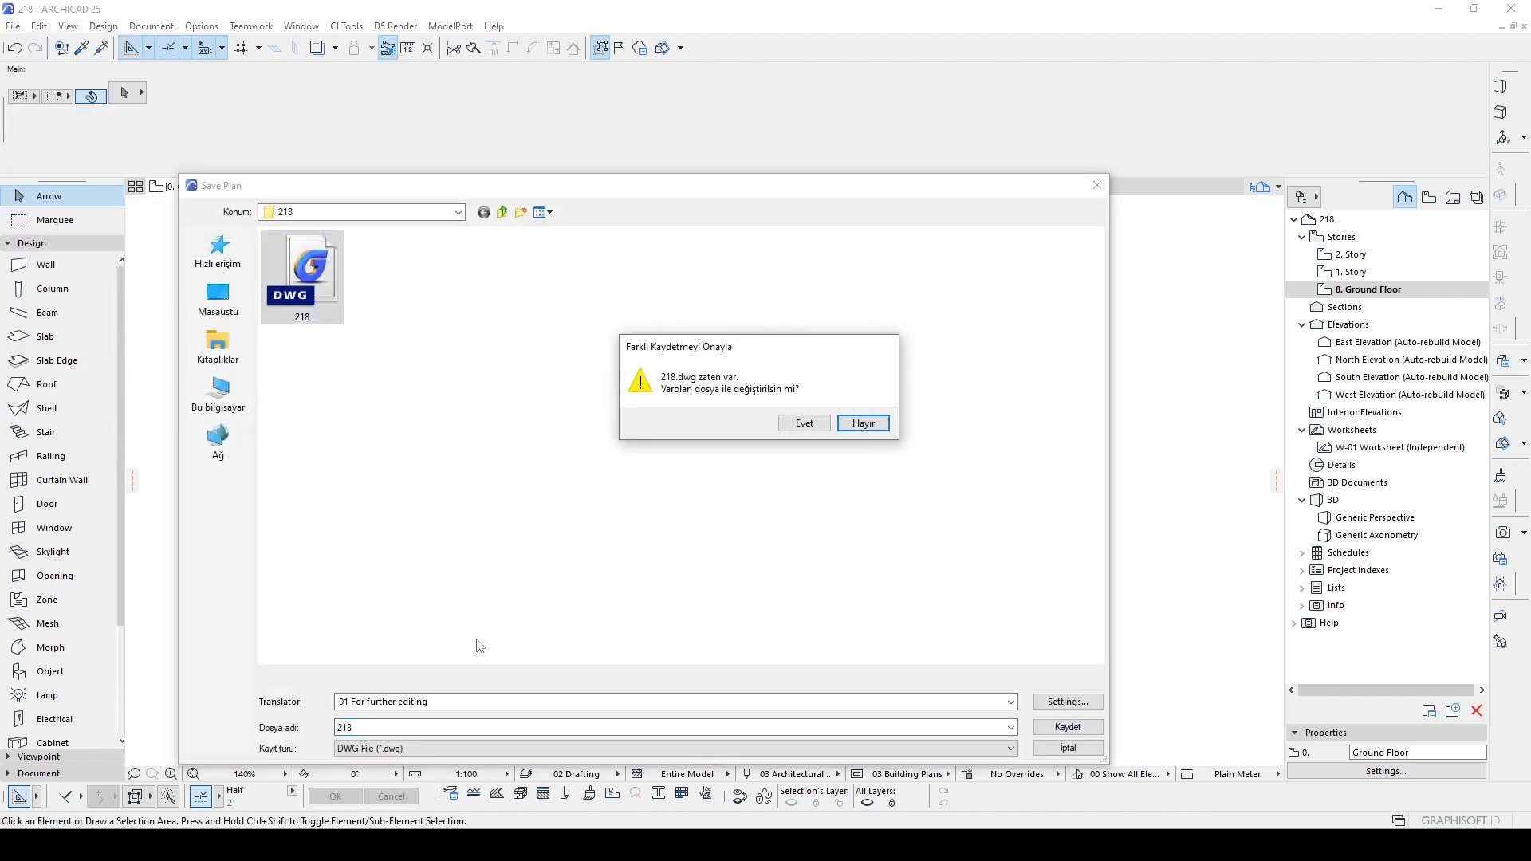
click(864, 422)
click(412, 702)
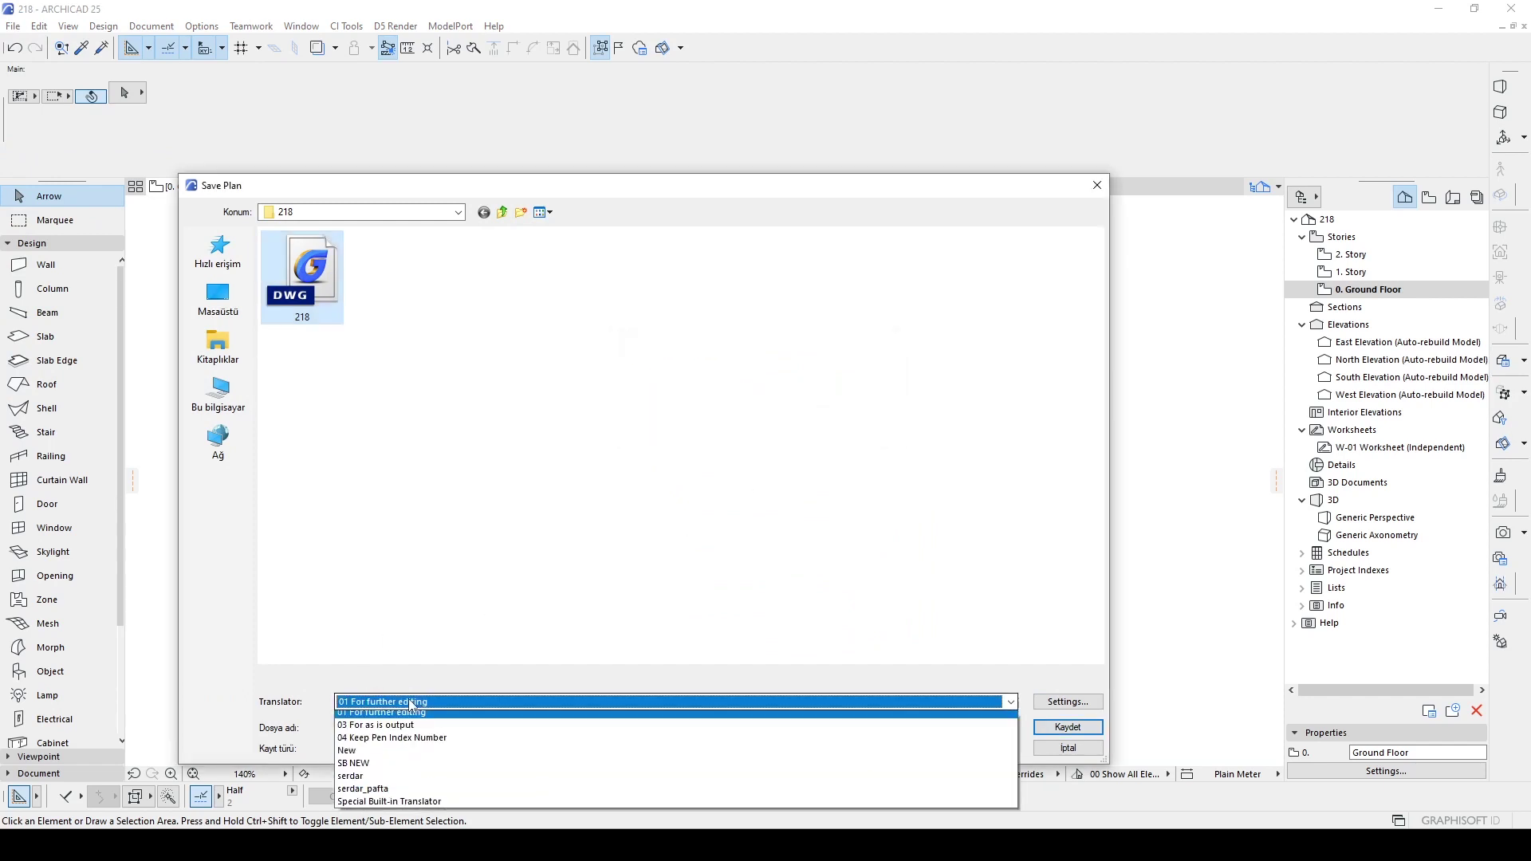
click(366, 769)
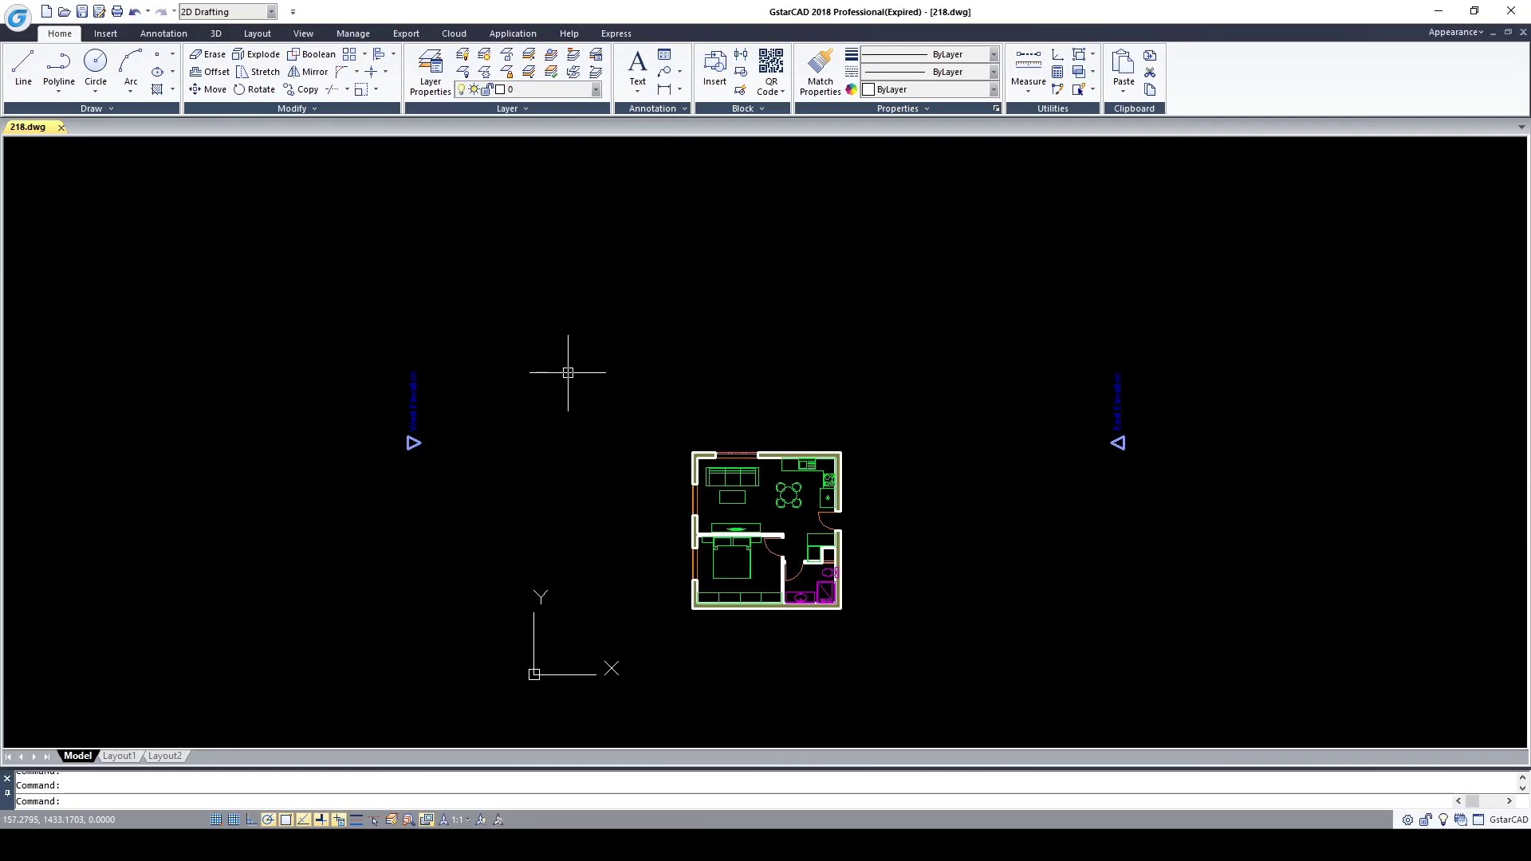
Explode the upper exterior wall block in the GstarCAD drawing 218.dwg.
scroll(716, 458, up, 5)
click(797, 427)
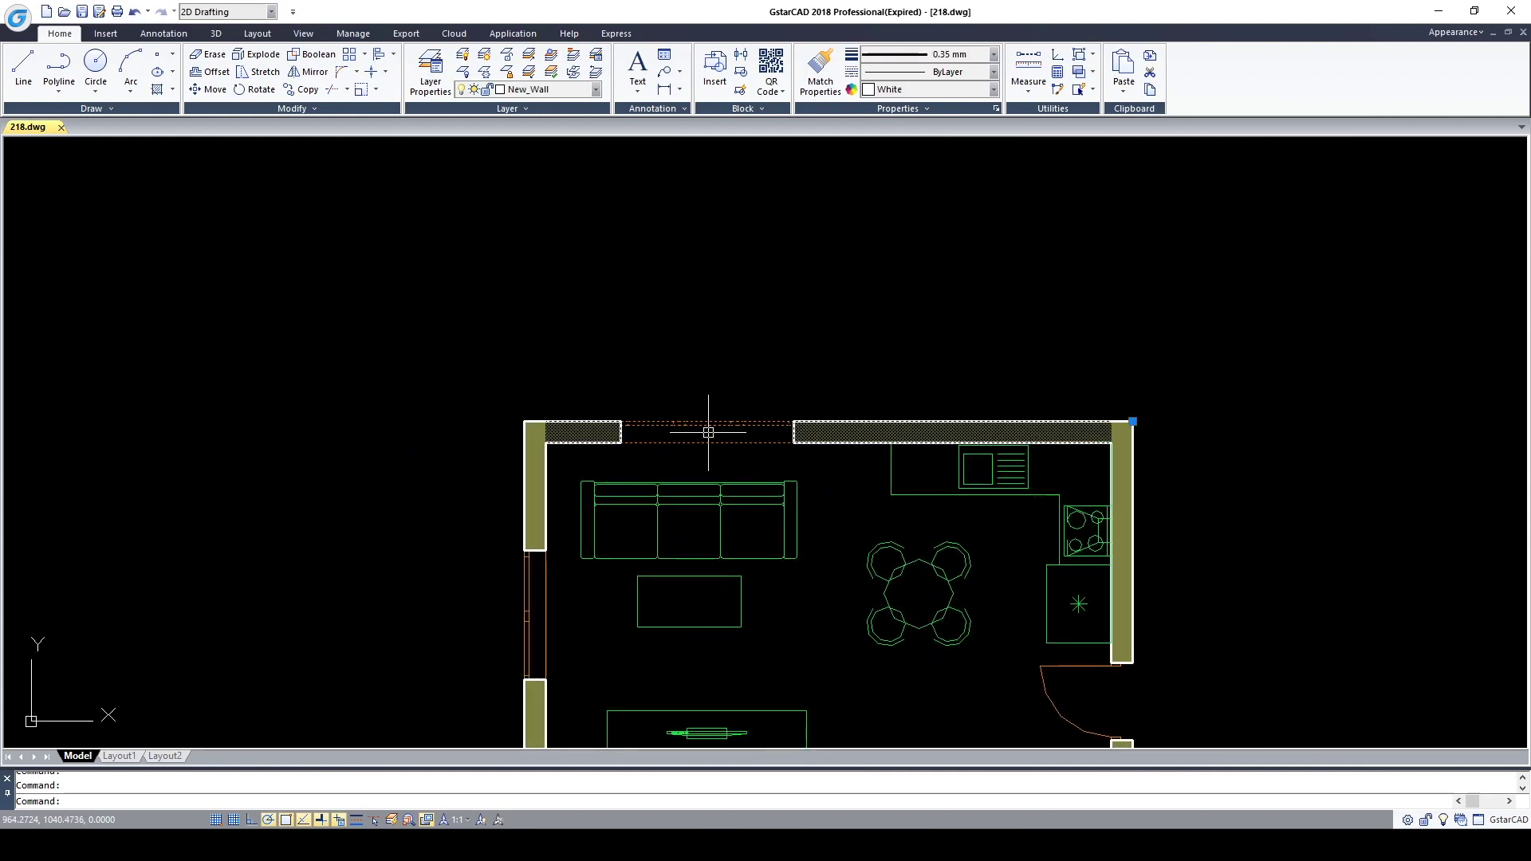
scroll(682, 421, up, 2)
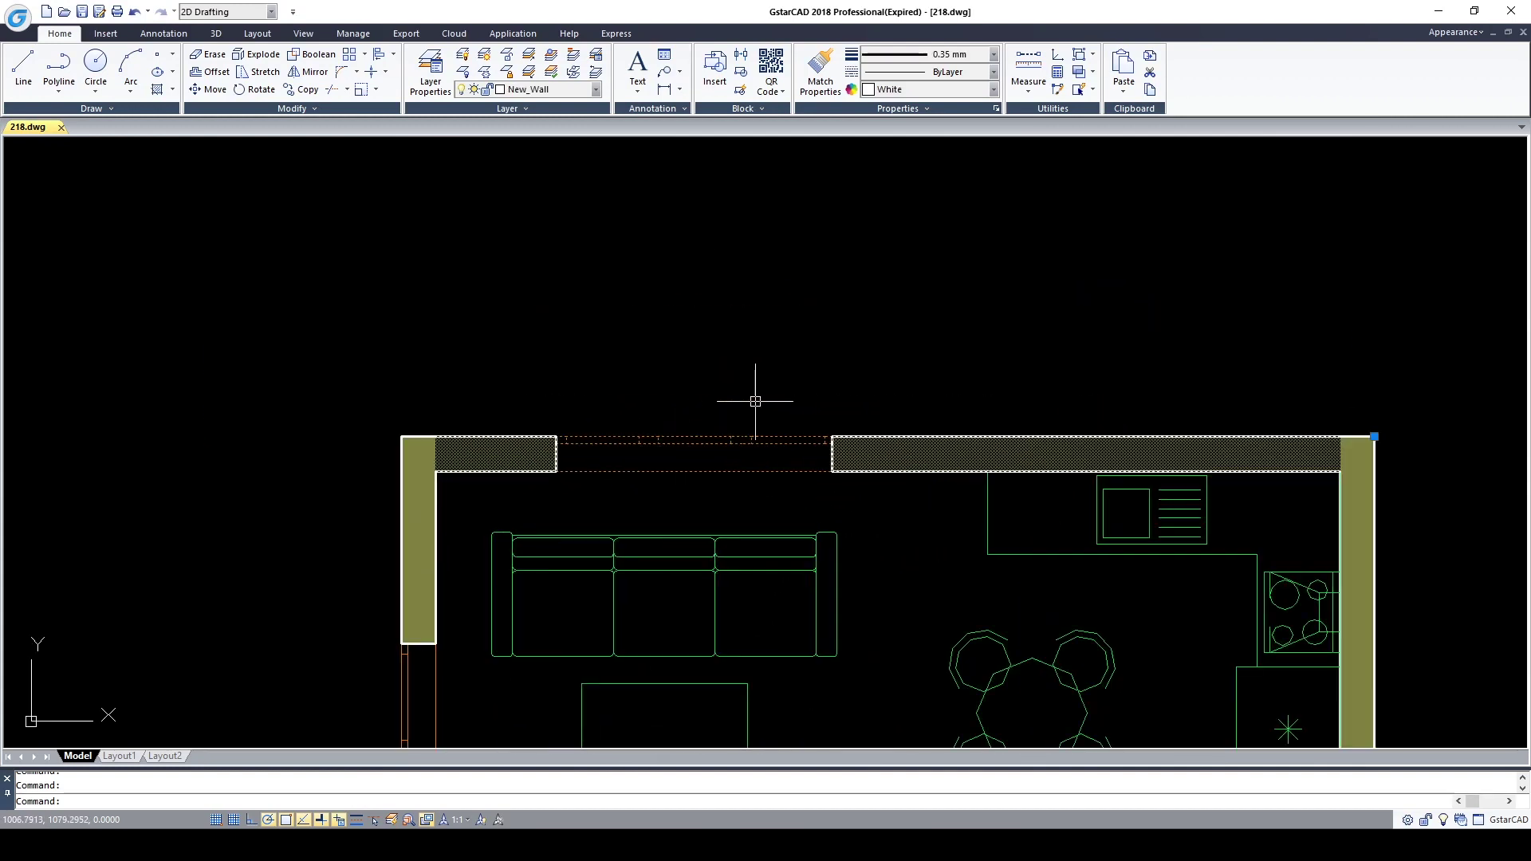
text(x)
key(Return)
Check which layer the lines of the window in the upper wall are on.
click(830, 453)
click(786, 420)
key(Escape)
click(785, 443)
scroll(781, 444, up, 4)
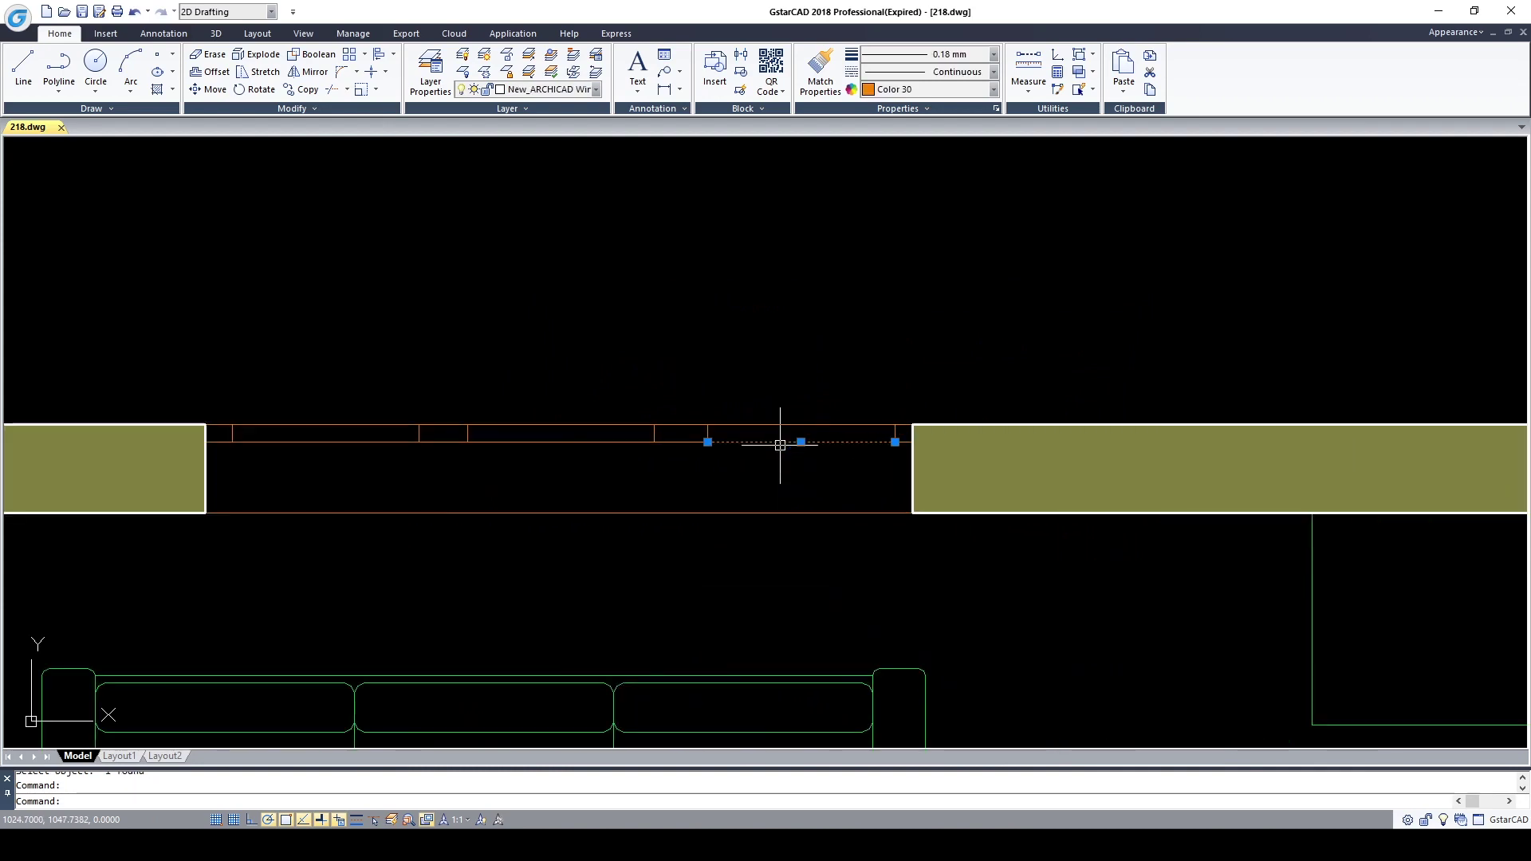
scroll(779, 447, down, 2)
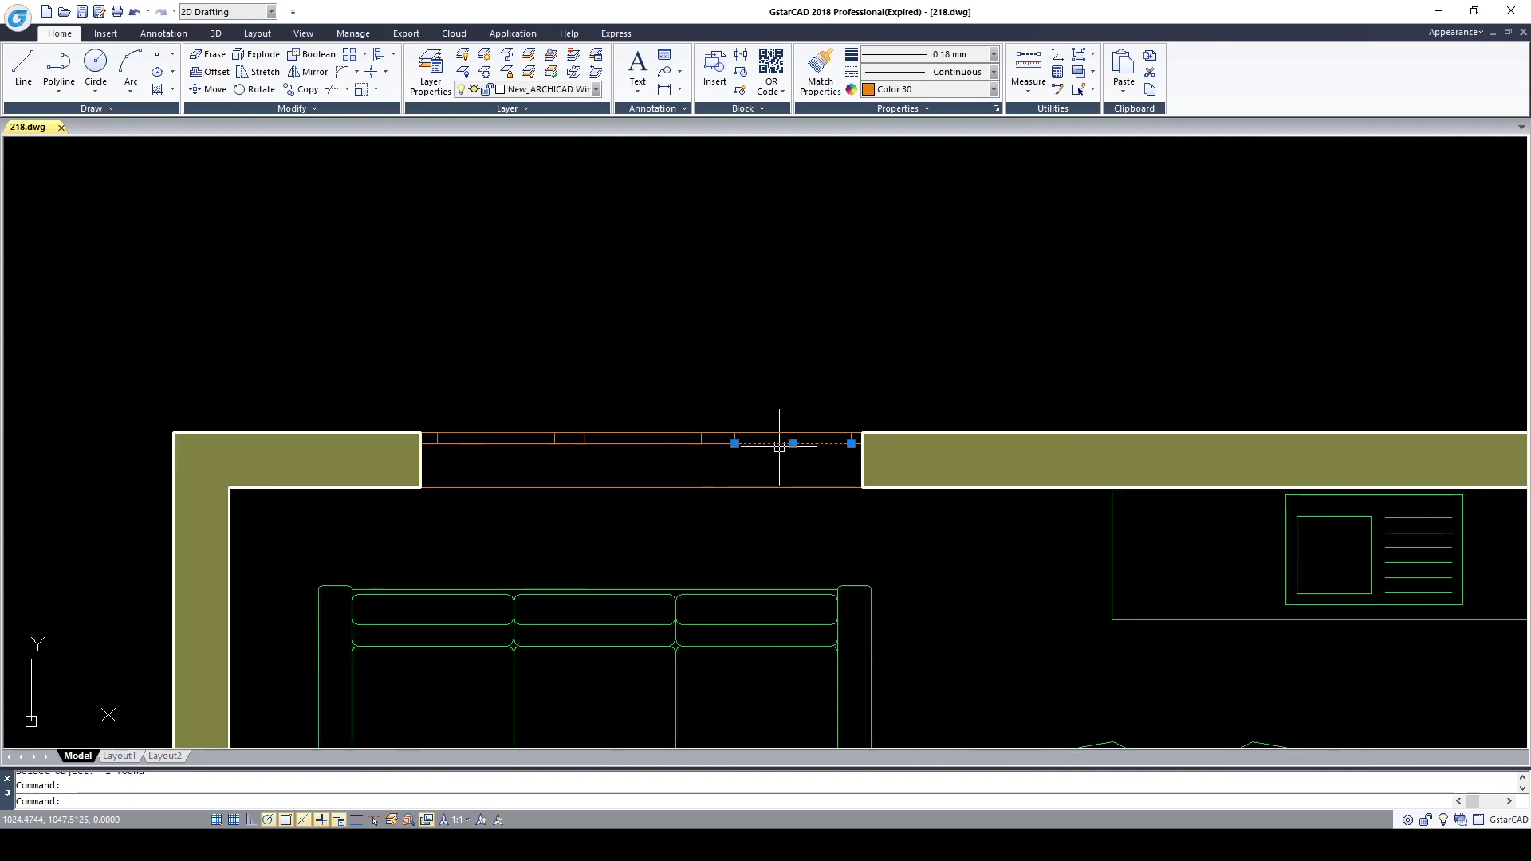
click(558, 91)
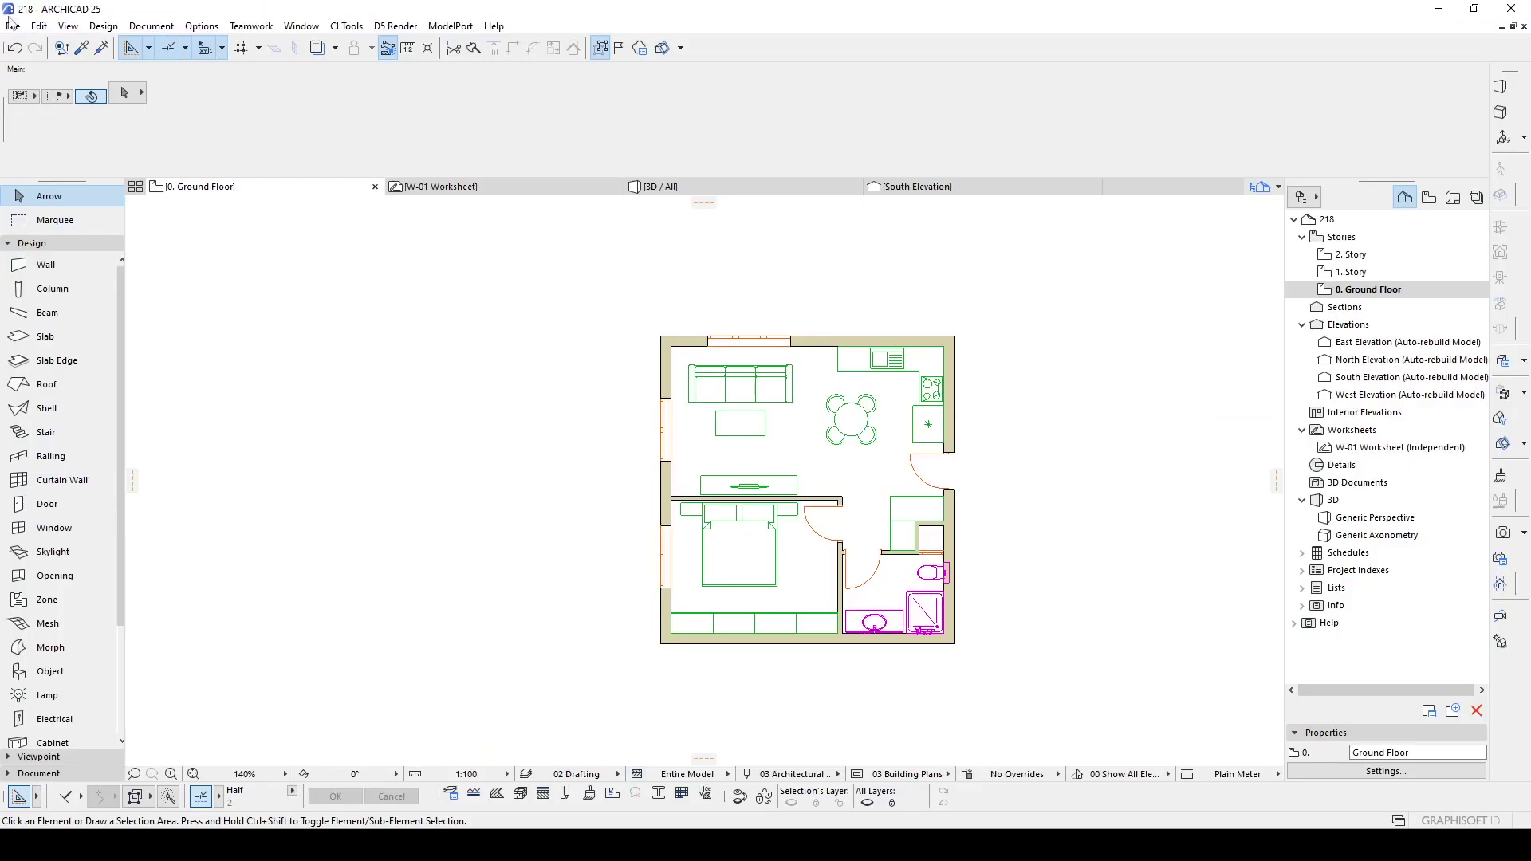
Return to ARCHICAD, open the SB NEW translator settings from the DWG save dialog and open the Windows custom layer name for editing.
click(11, 24)
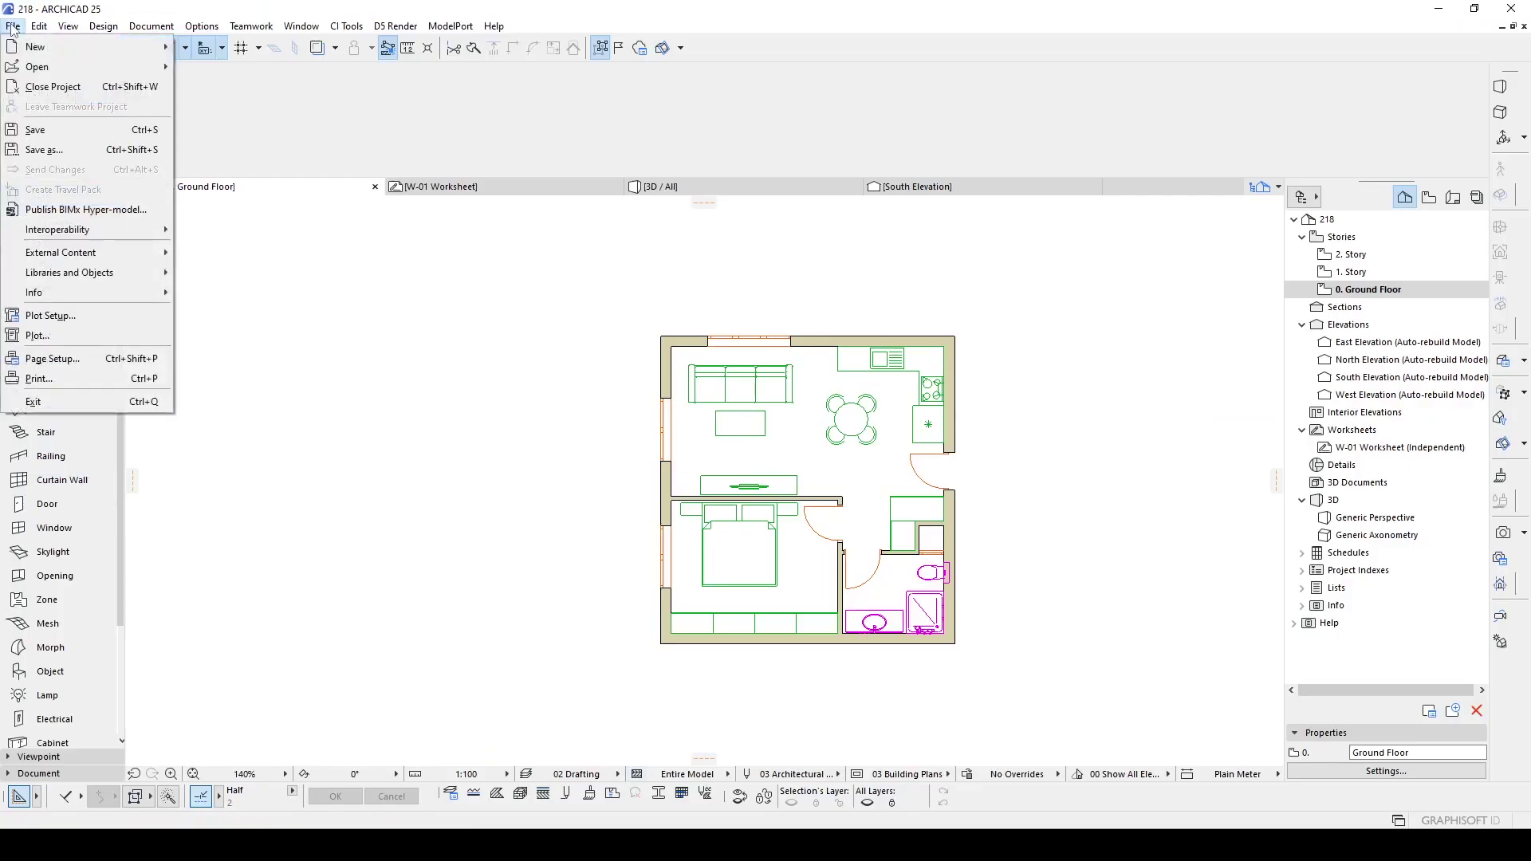
click(61, 152)
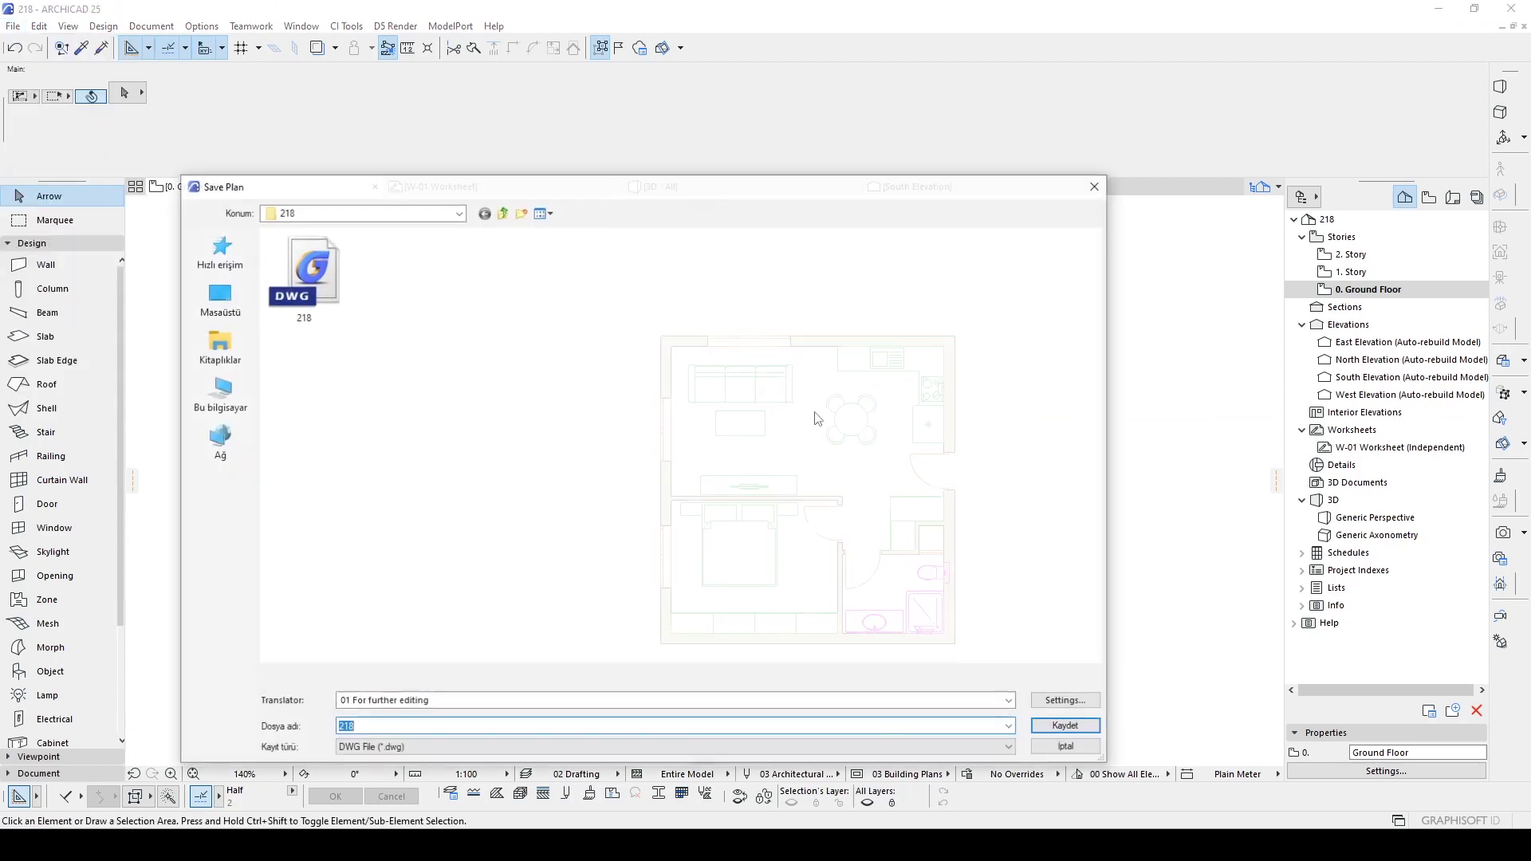
click(413, 702)
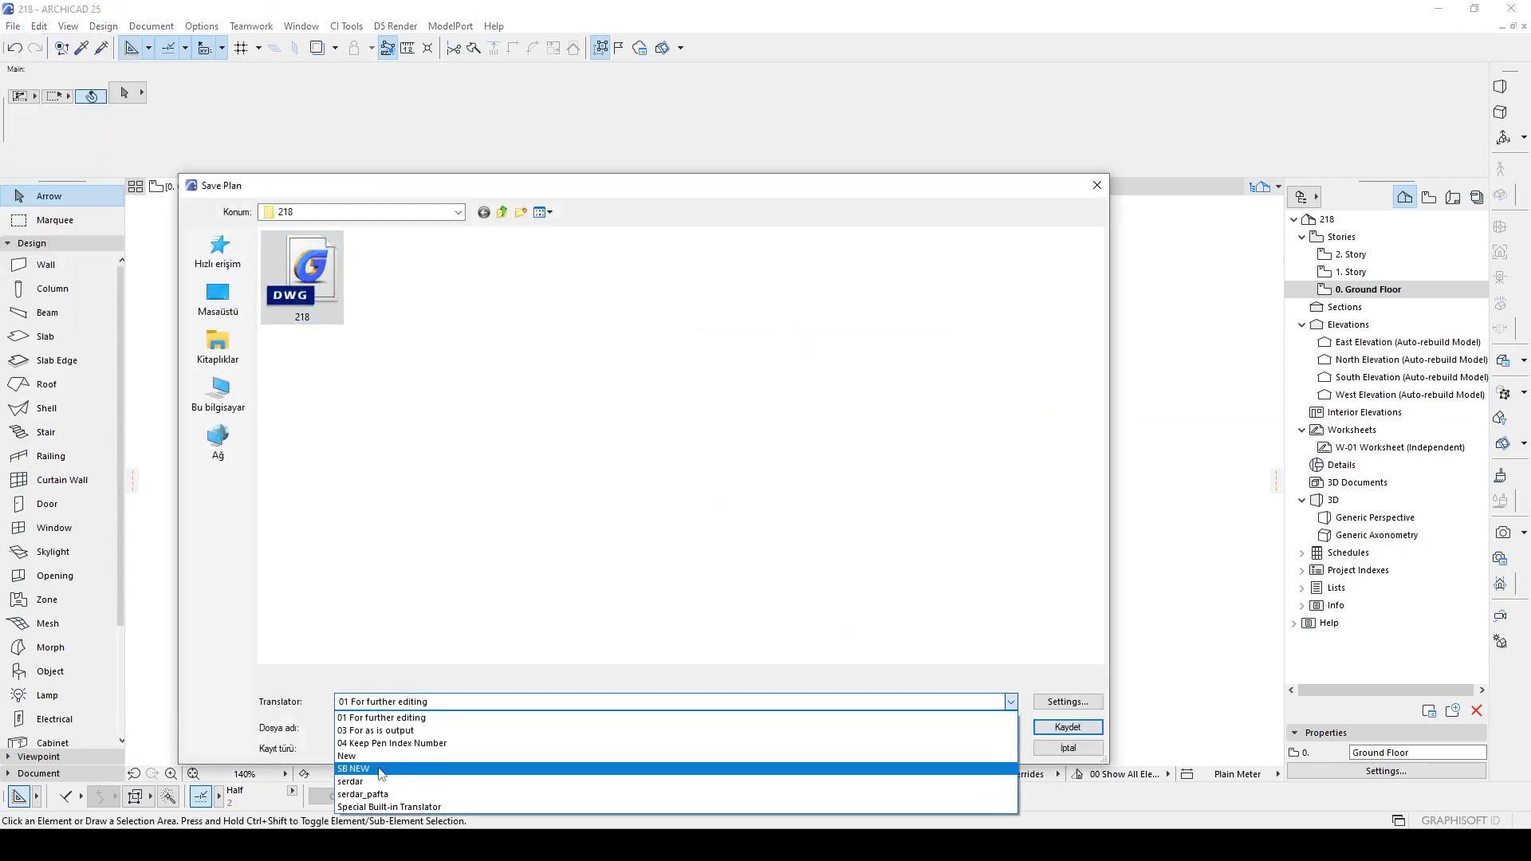
click(415, 769)
click(1068, 701)
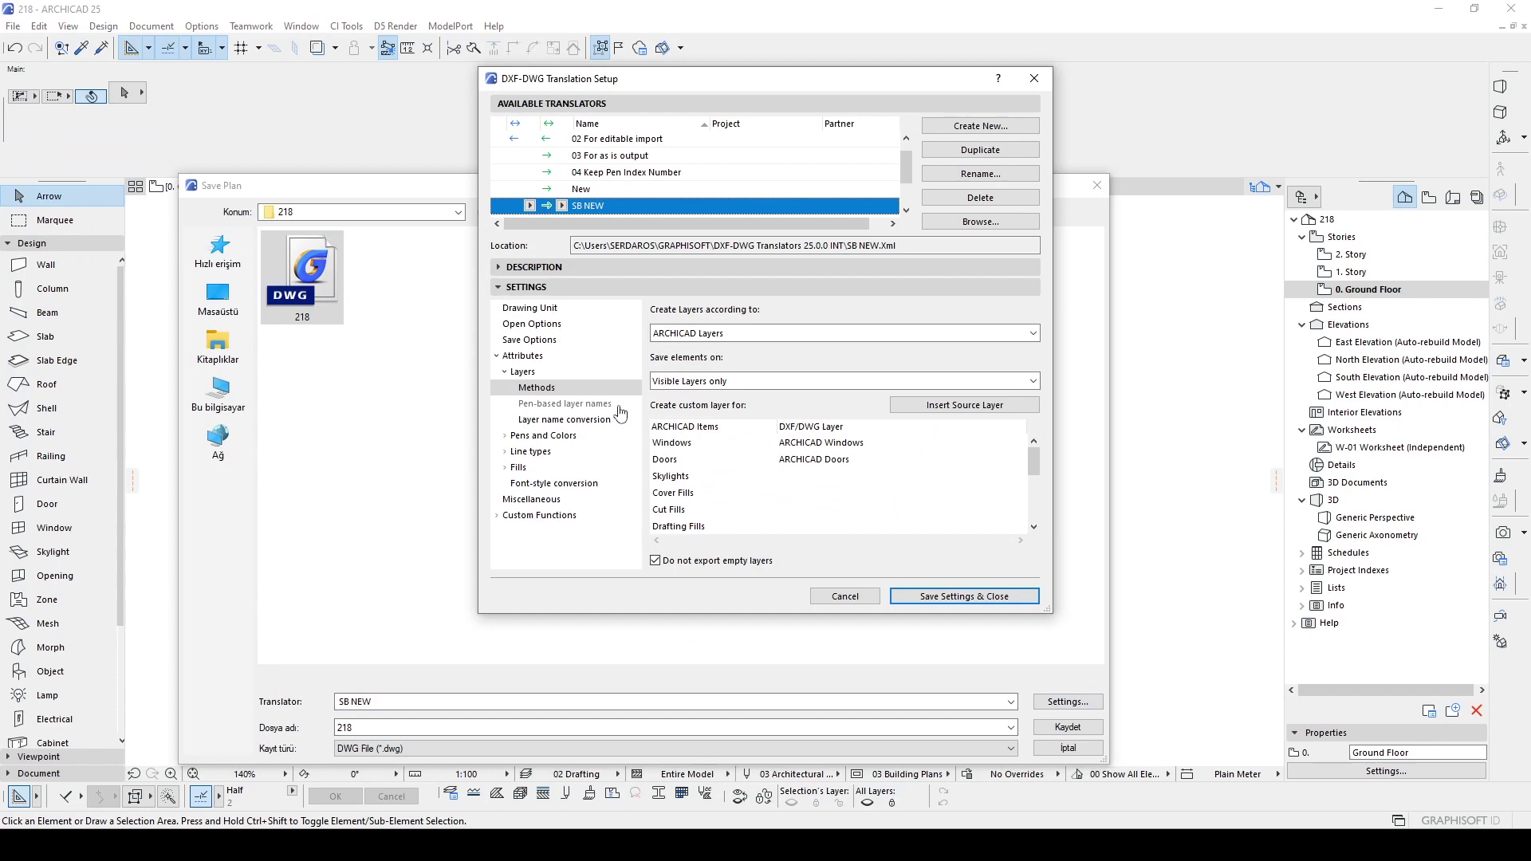
click(808, 447)
click(895, 447)
Switch to GstarCAD, explode the right exterior wall block and select the door leaf line to check its layer.
key(alt+Tab)
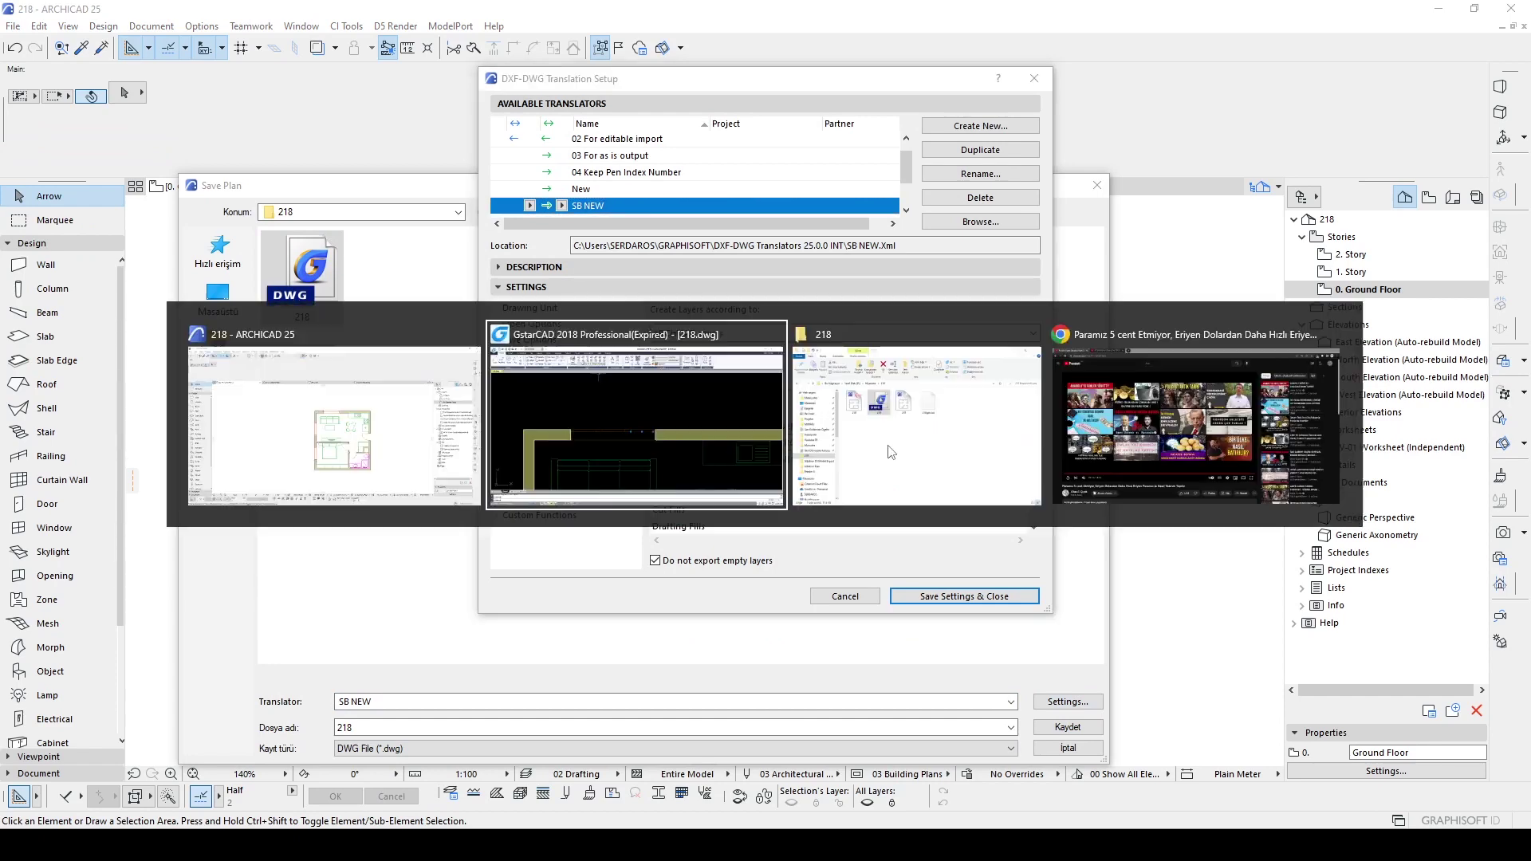
scroll(797, 438, down, 5)
scroll(924, 469, up, 5)
key(Escape)
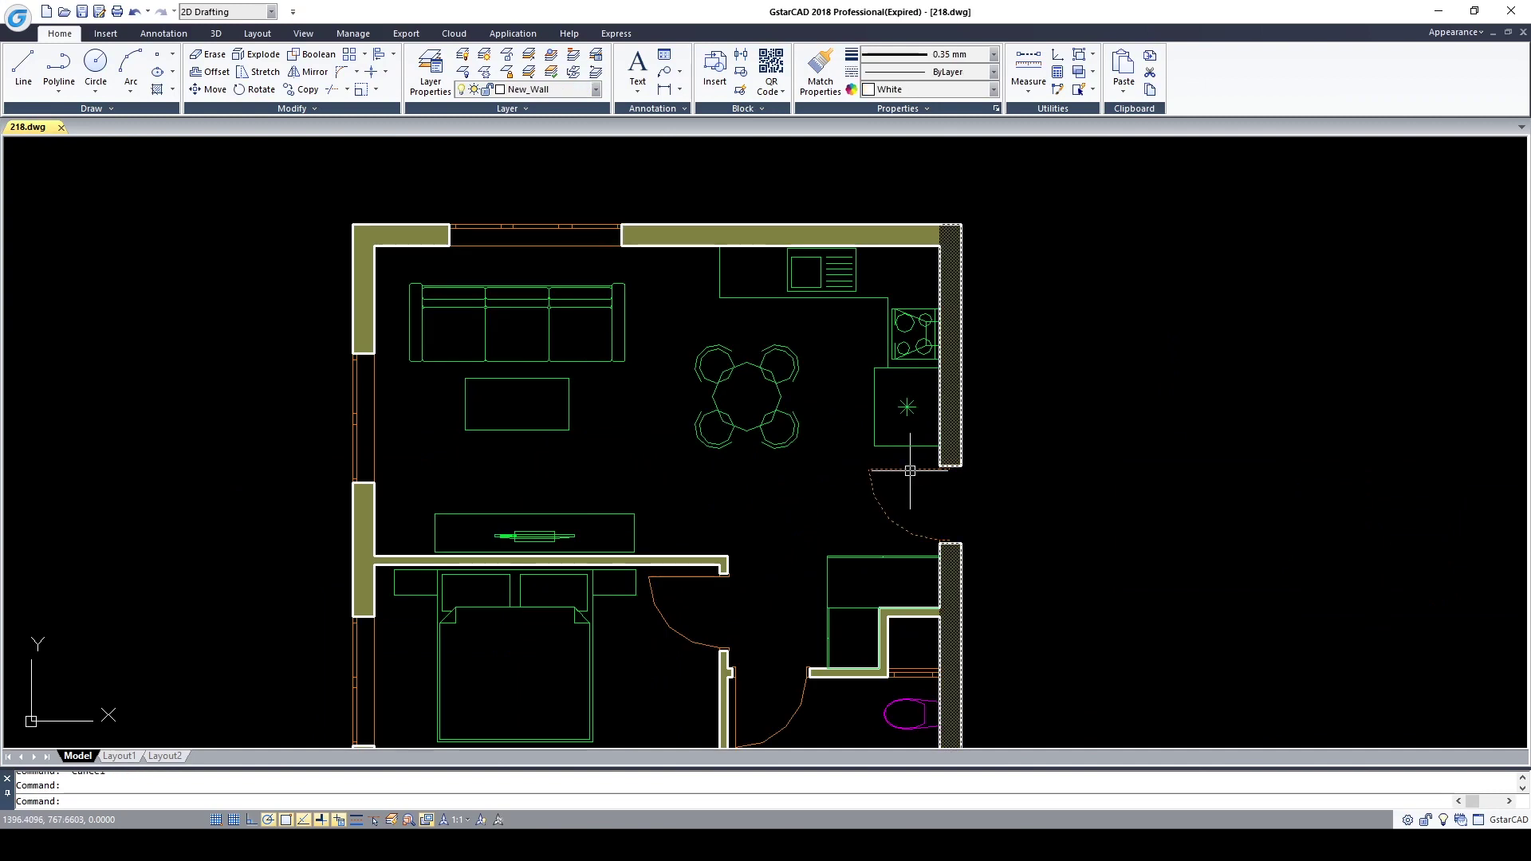
click(917, 469)
text(X)
key(Escape)
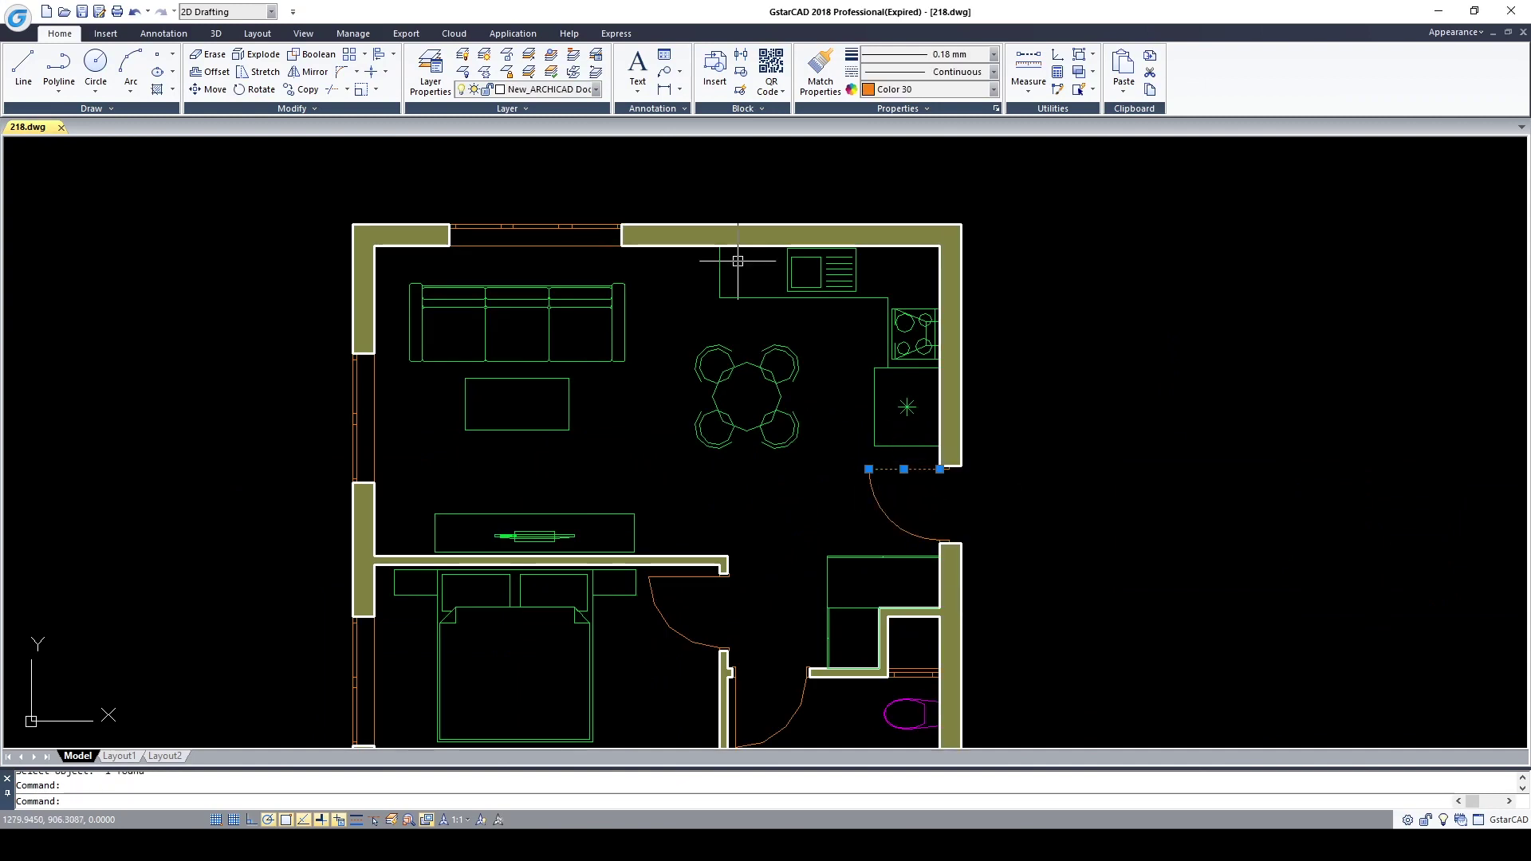
Check which layer the upper wall's outline and fill are on against the drawing's layer list.
click(658, 224)
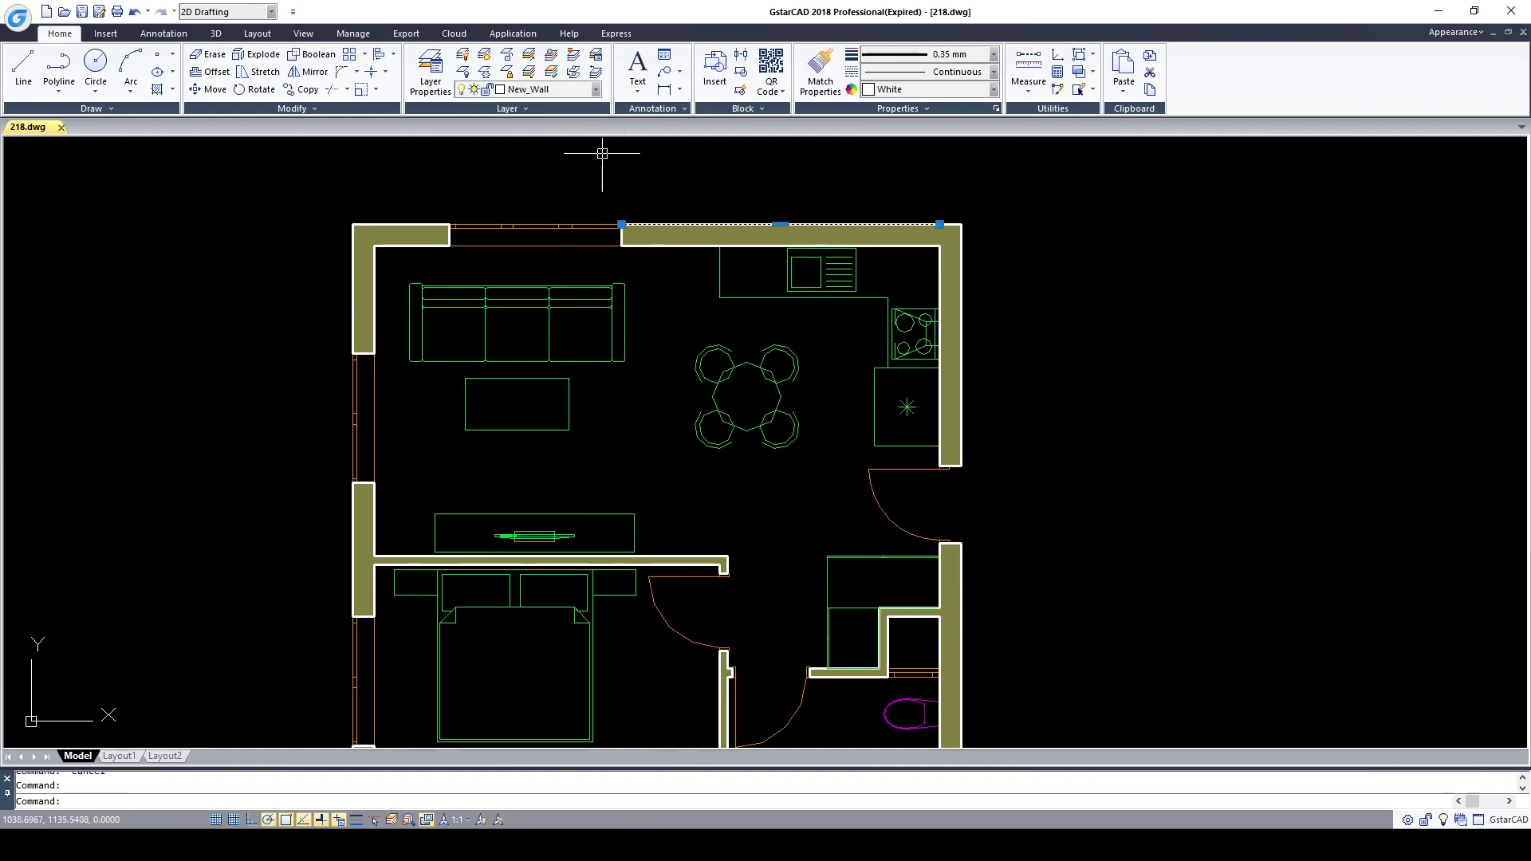
scroll(589, 148, up, 2)
click(517, 90)
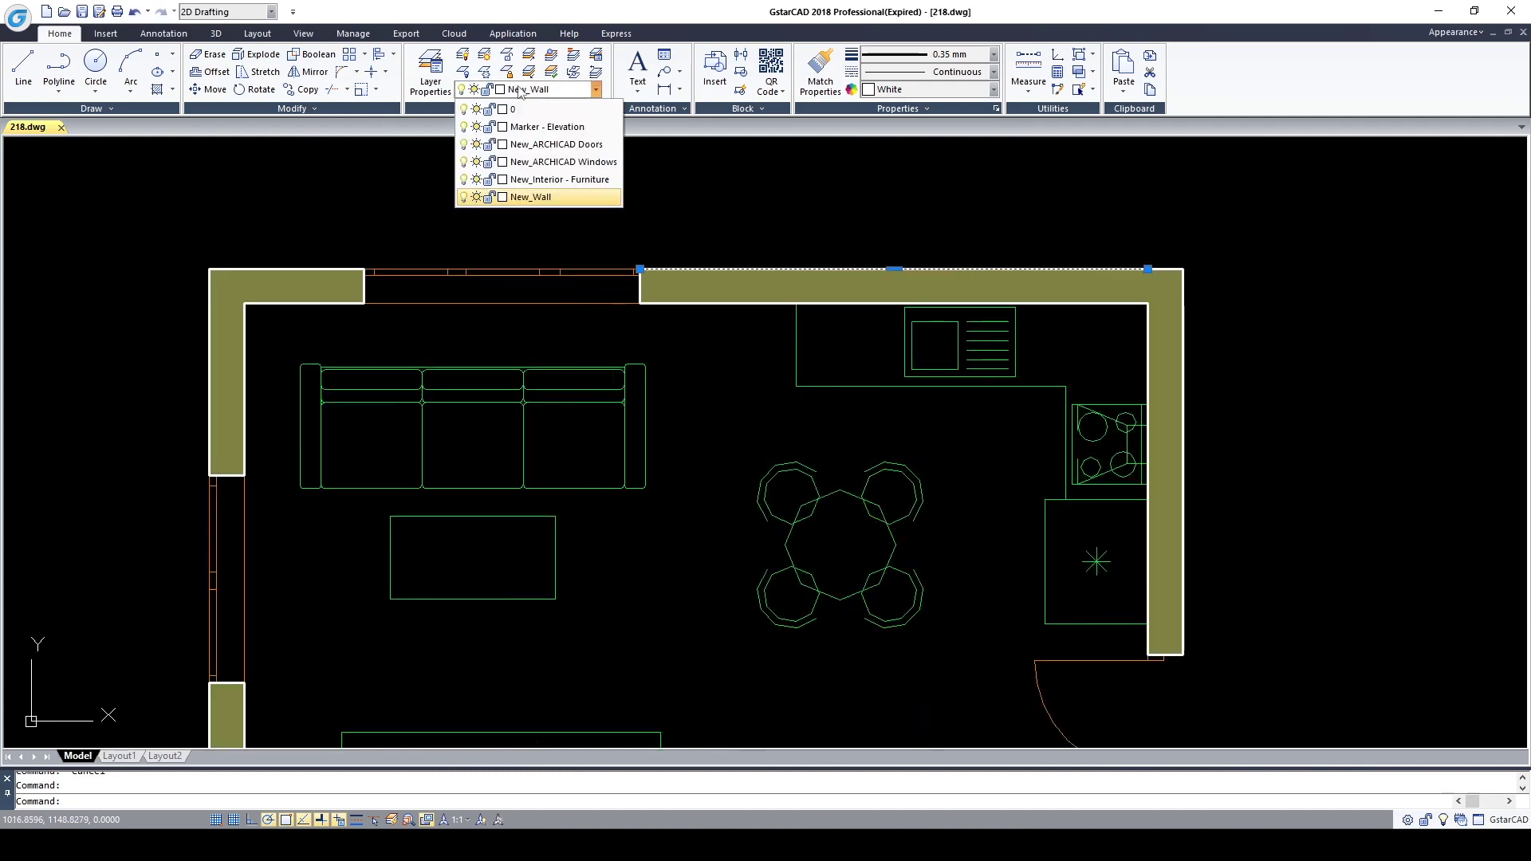
click(555, 197)
scroll(701, 383, up, 2)
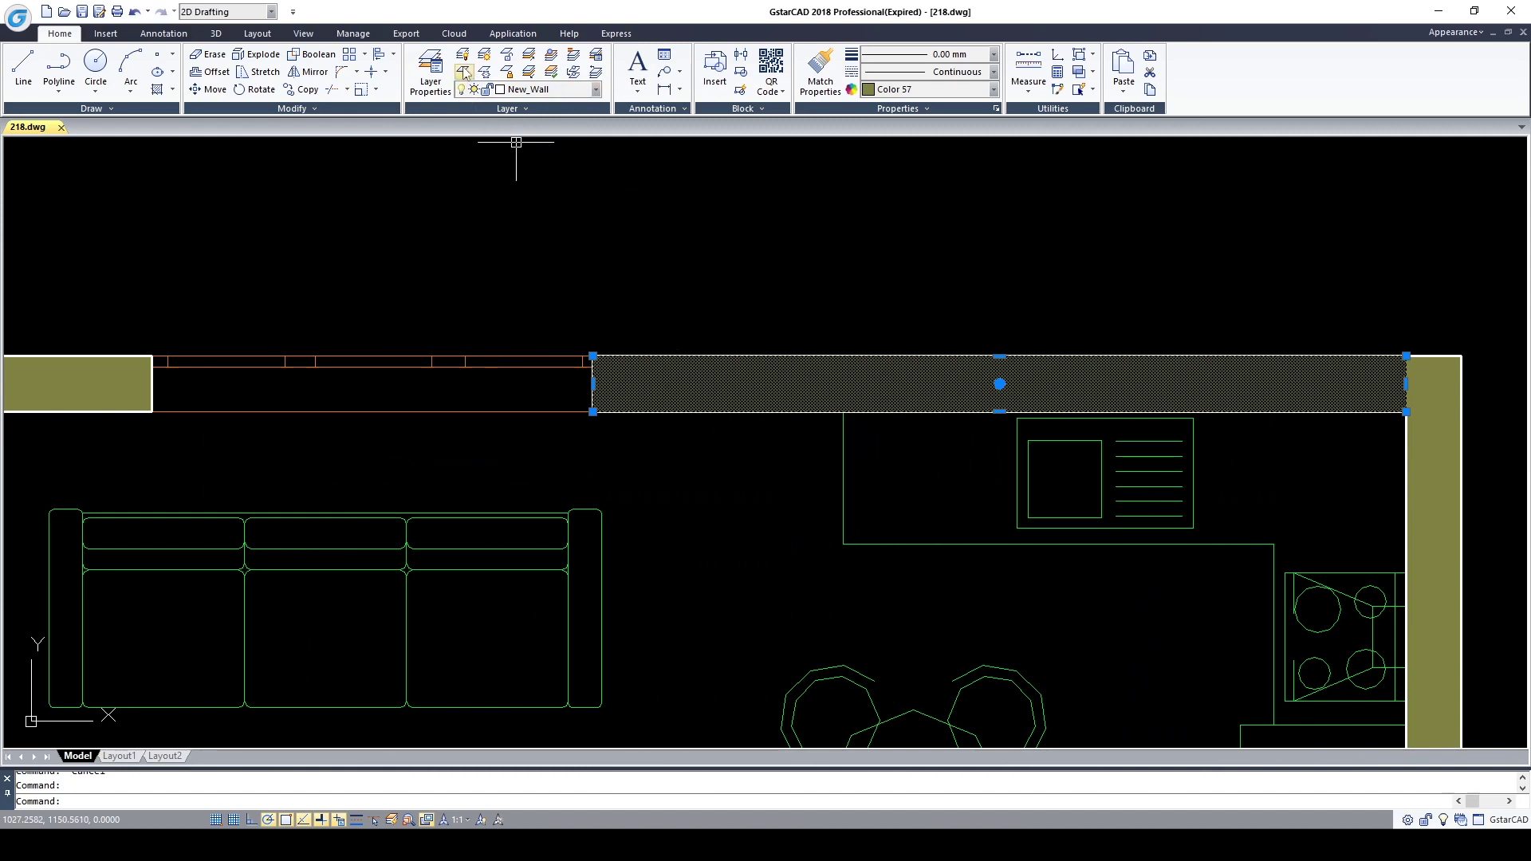
click(683, 350)
click(534, 90)
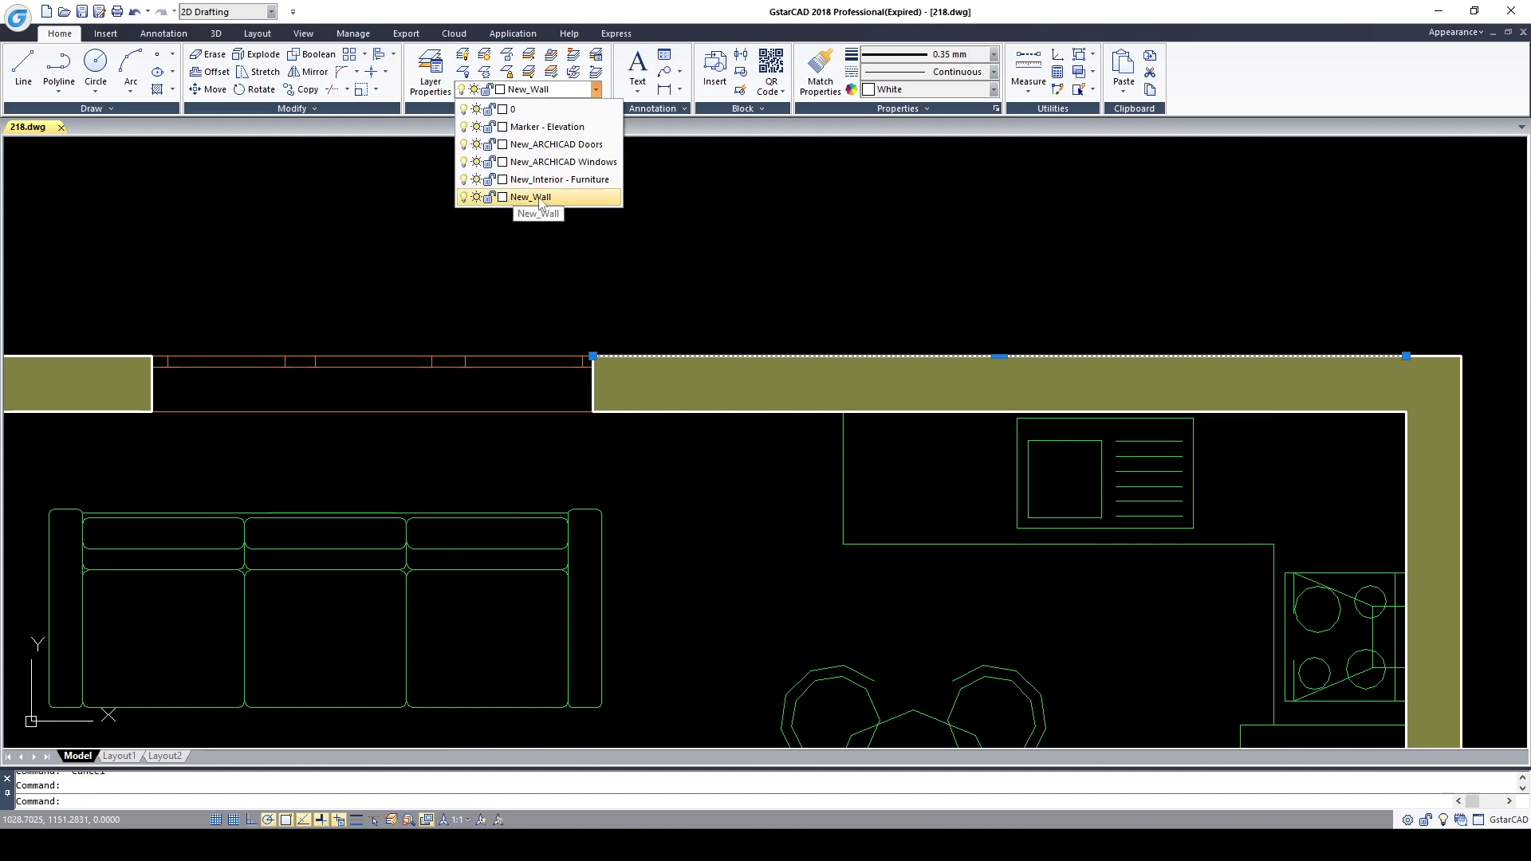
key(Escape)
Compare the upper window line's layer name with the other layers in the list.
click(490, 366)
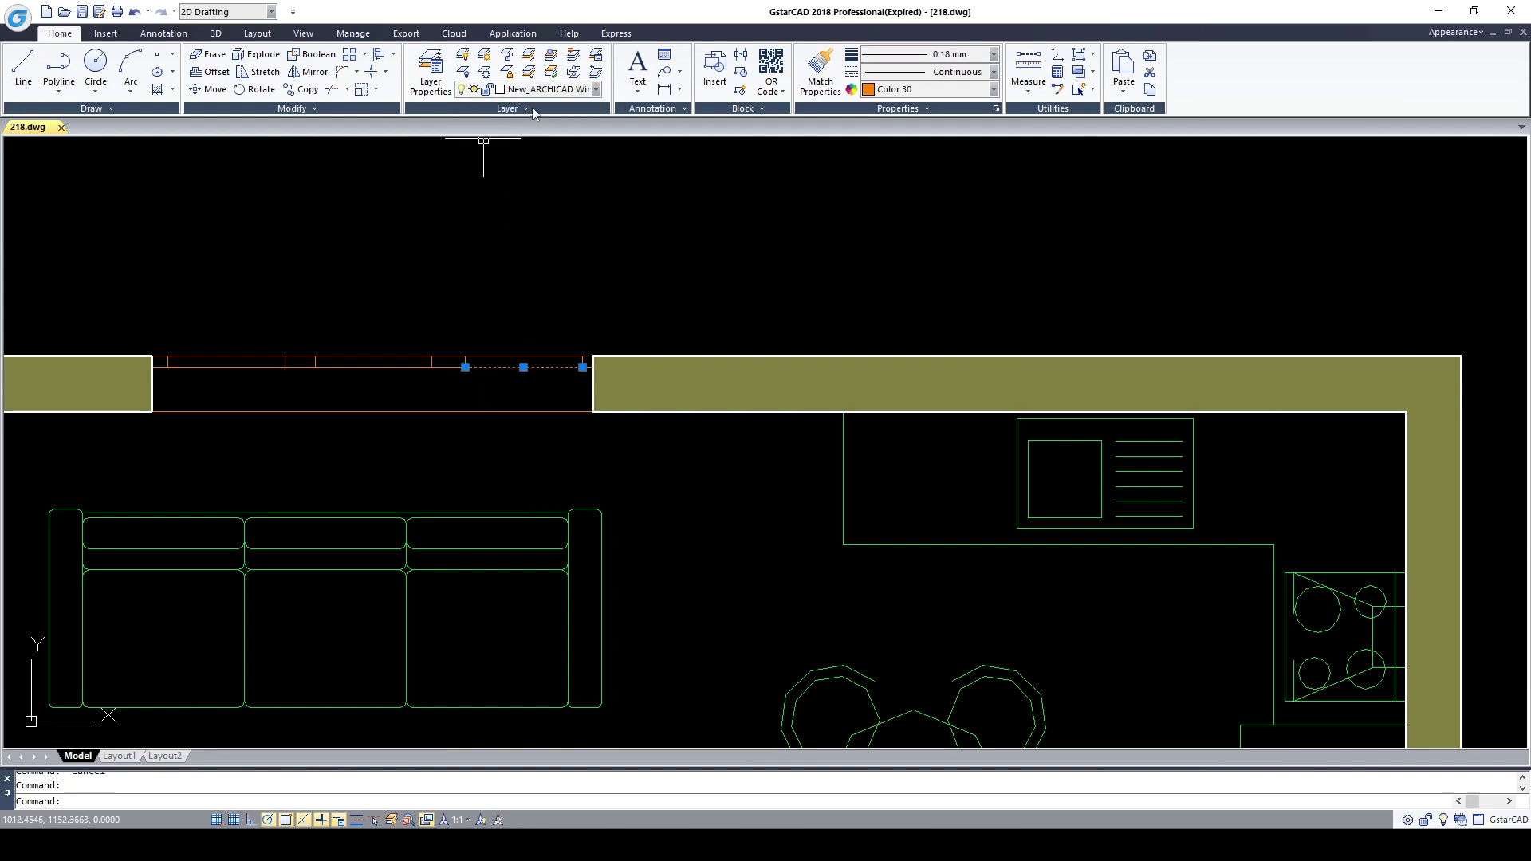
click(596, 89)
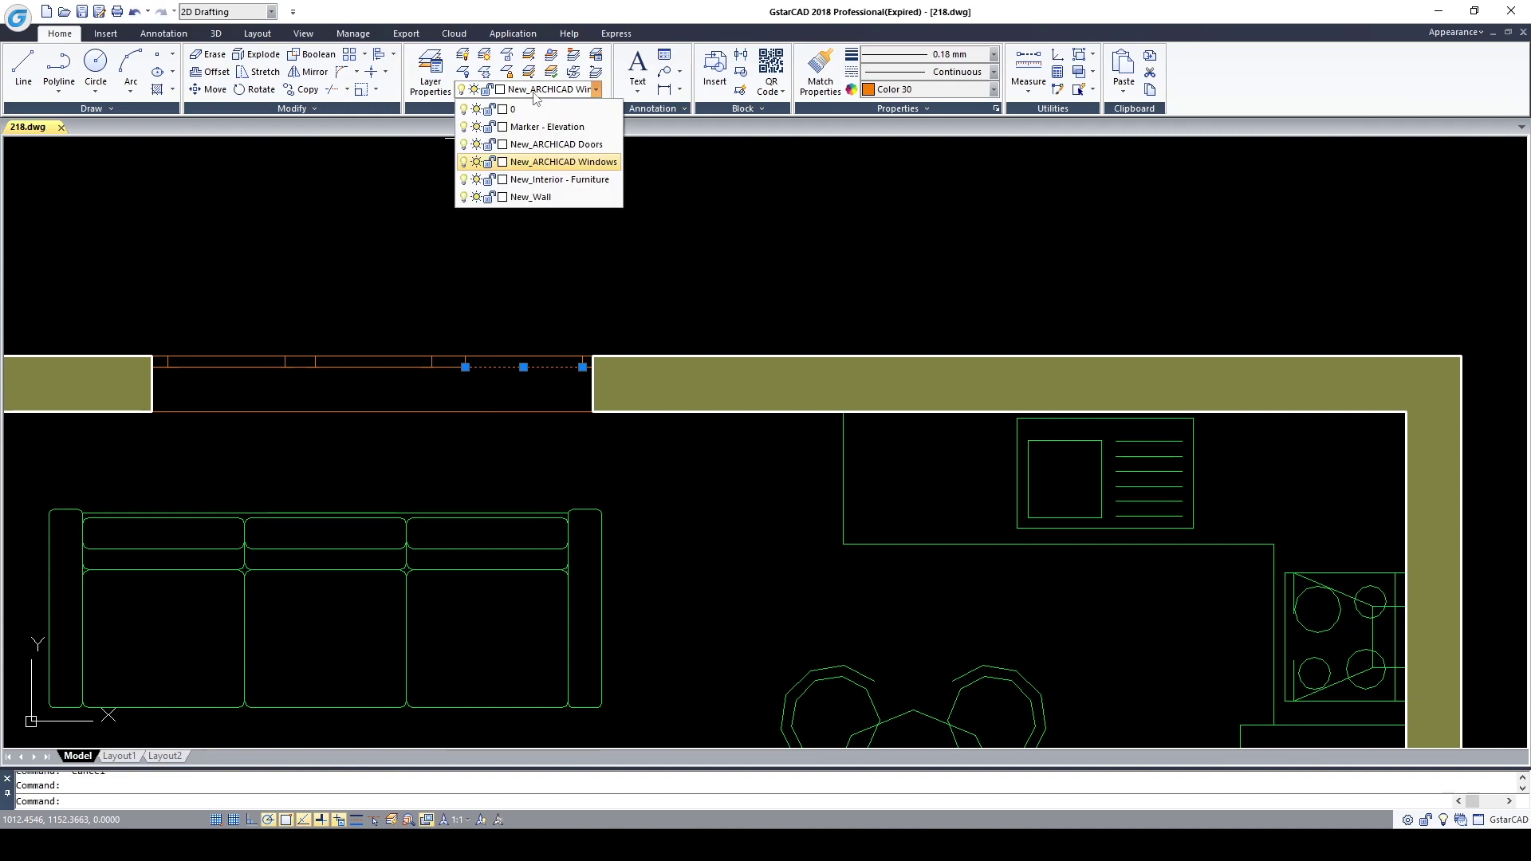
click(571, 162)
key(Escape)
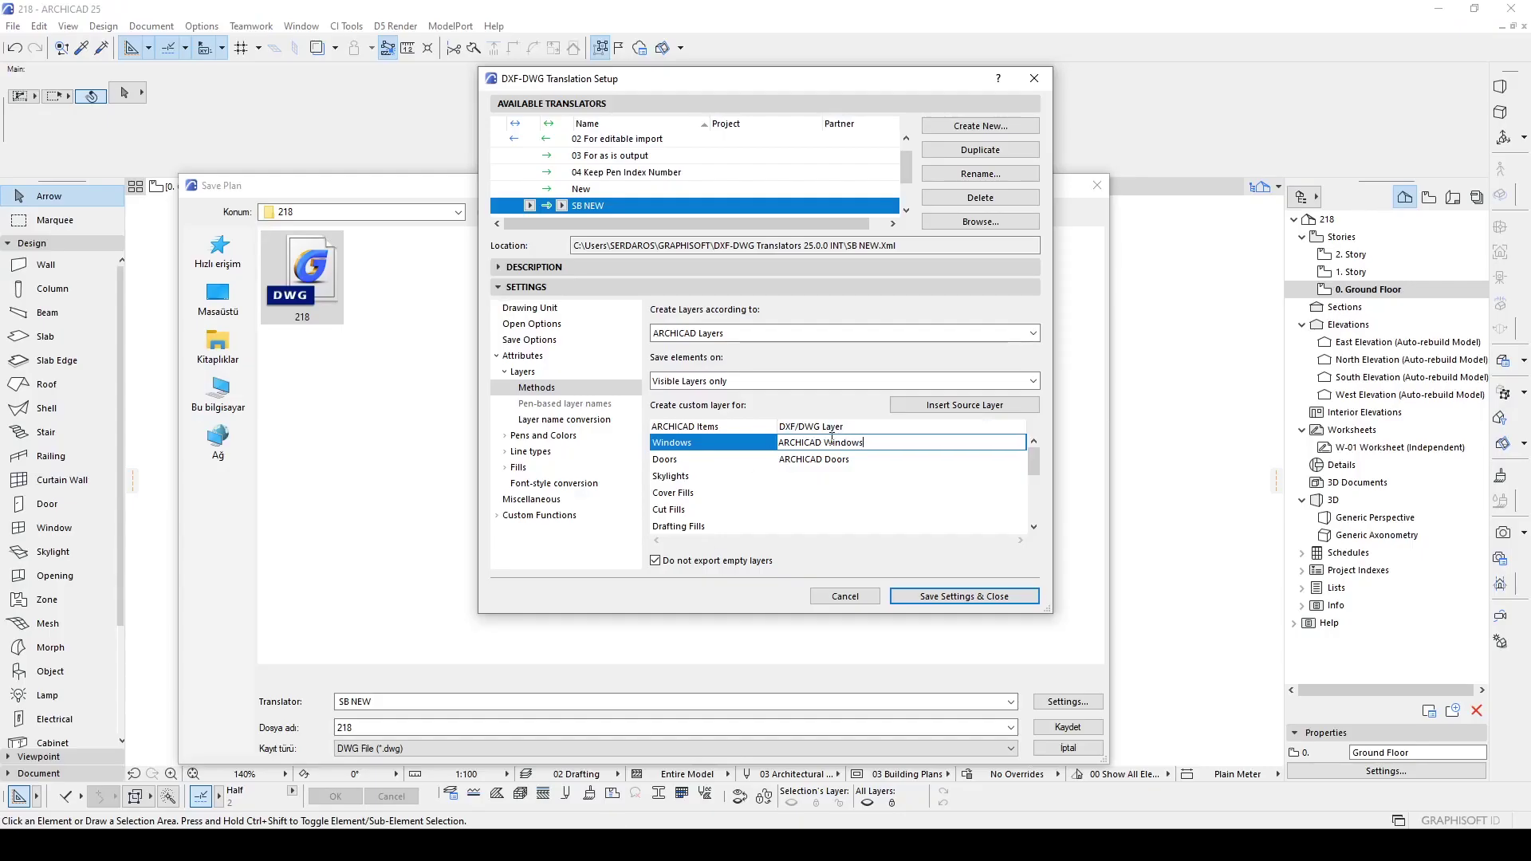
In ARCHICAD's translator layer methods, set the custom DWG layer for windows to Window and for doors to Door.
drag(835, 443, 715, 438)
text(W)
click(865, 459)
click(843, 443)
click(795, 461)
text(d)
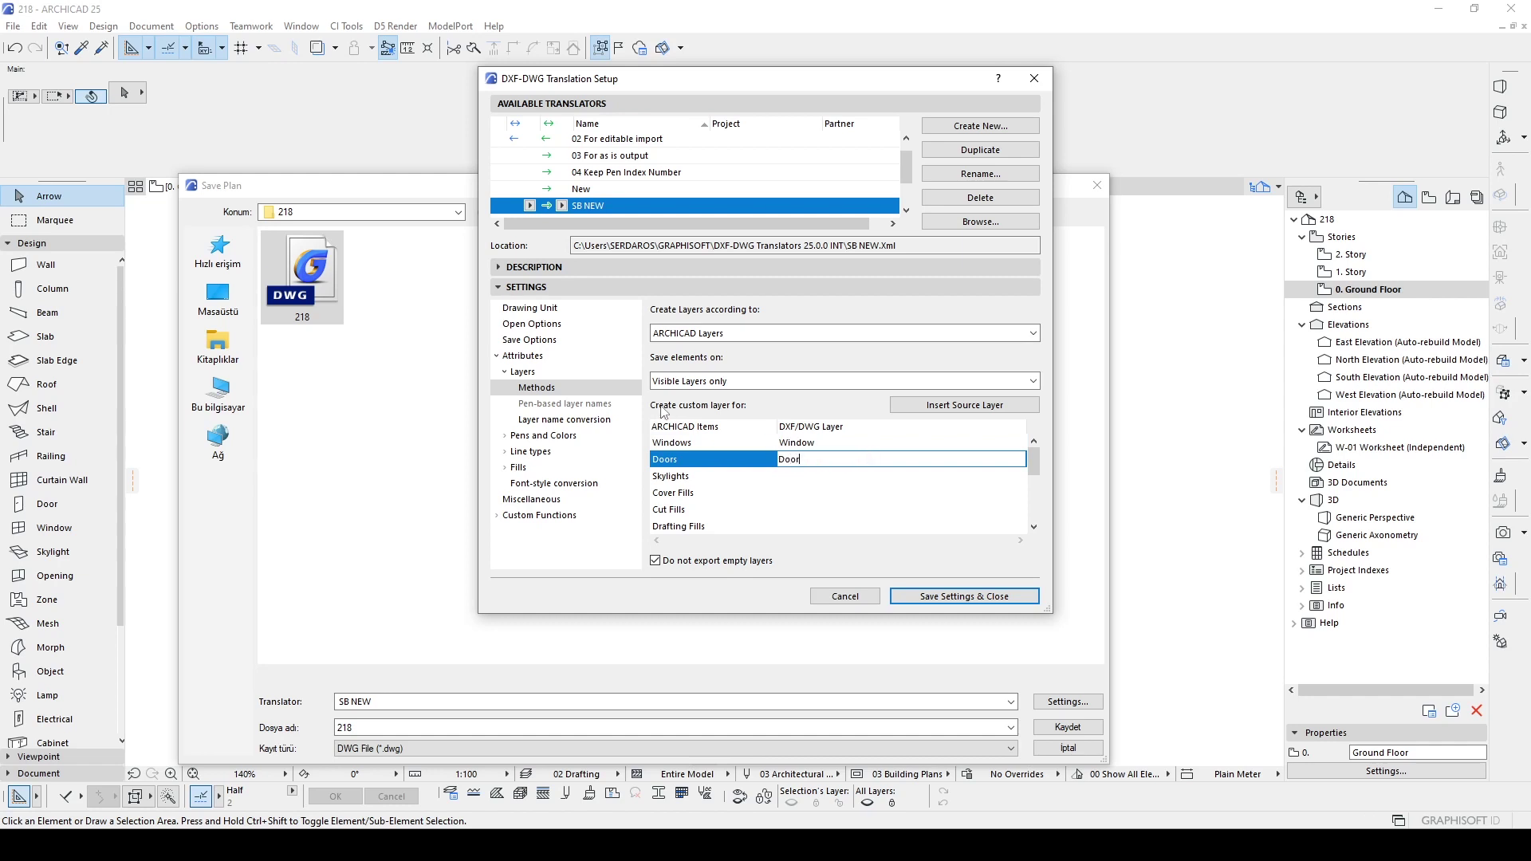
Turn off the custom renovation status tag for layer names and open the Saving Floor Plan choices in the save options.
click(556, 418)
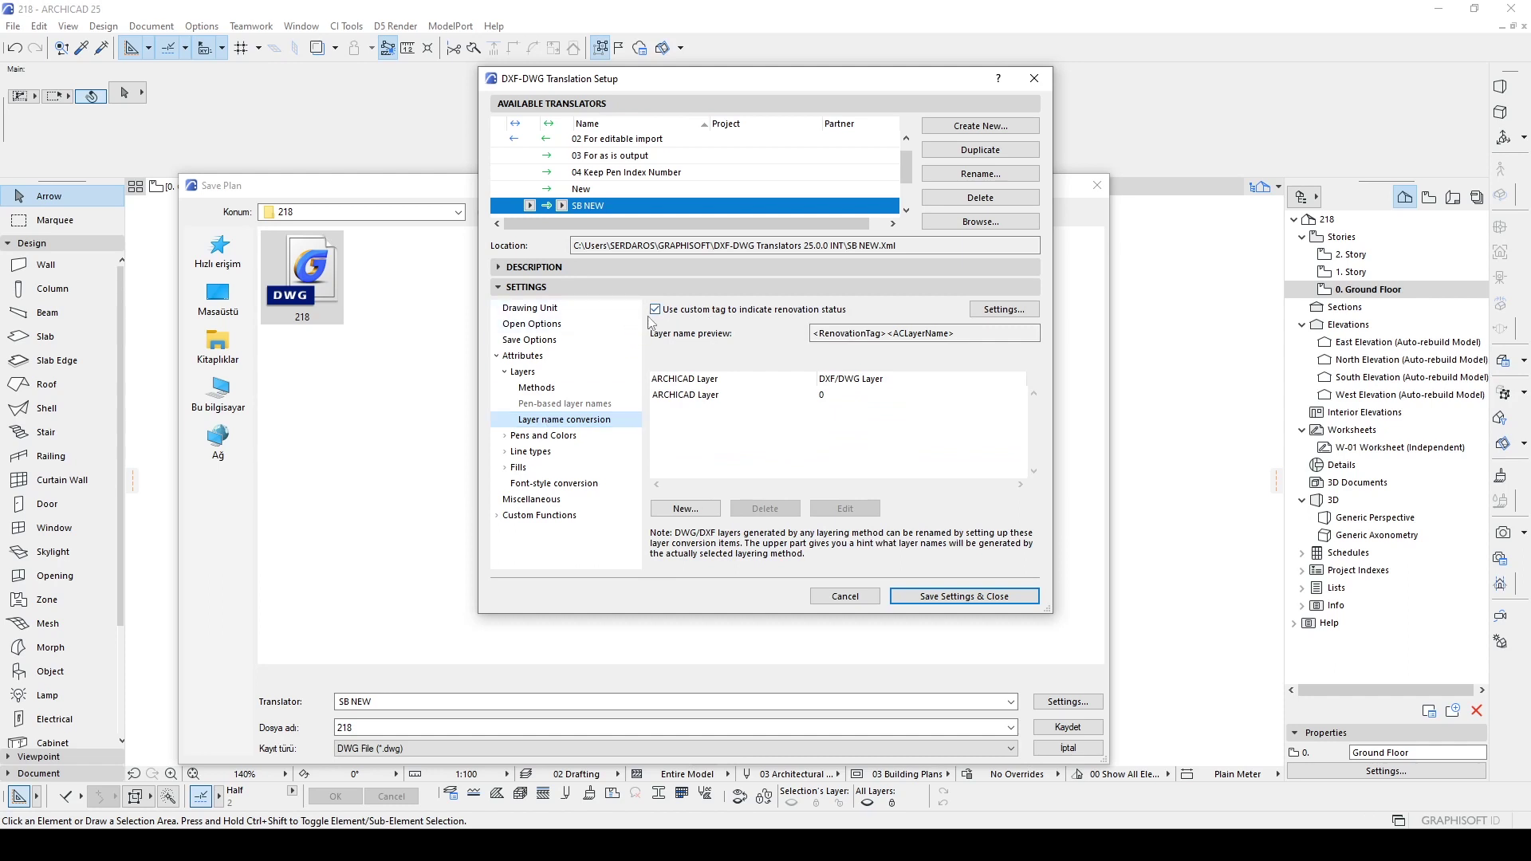
click(656, 310)
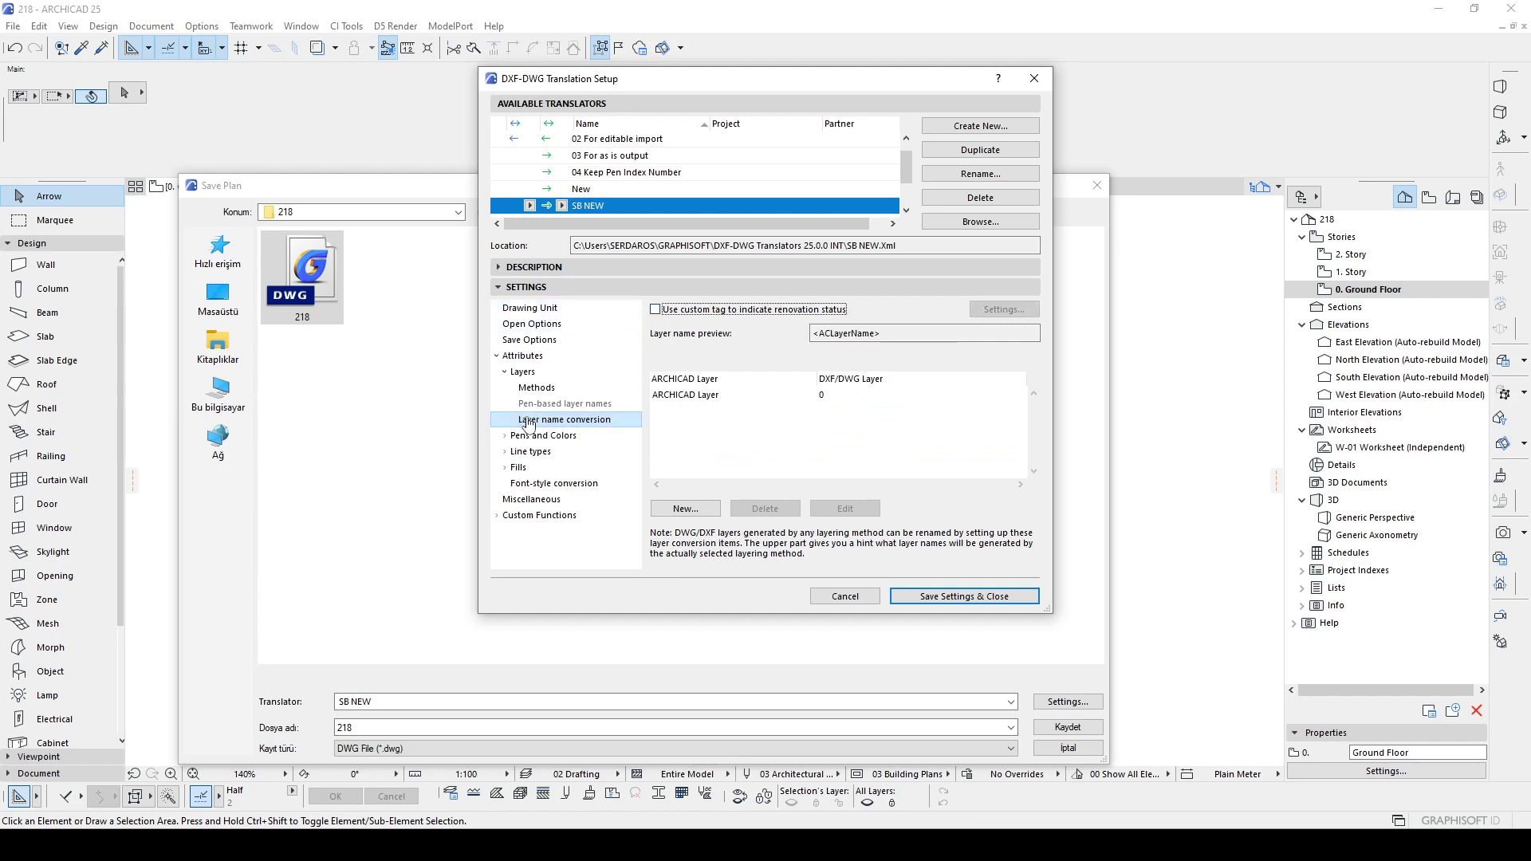
click(540, 343)
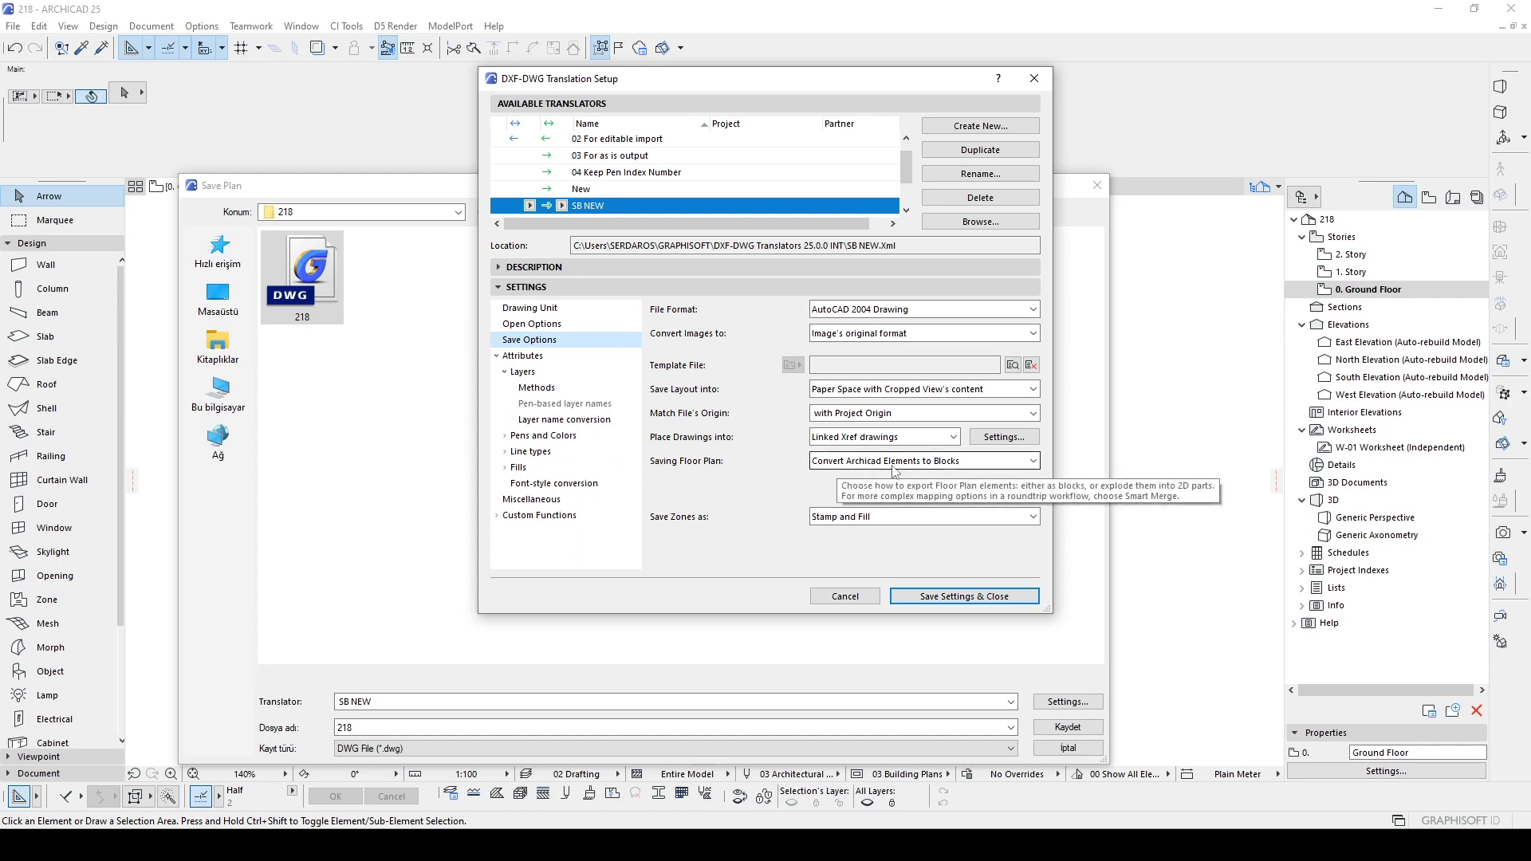
click(931, 462)
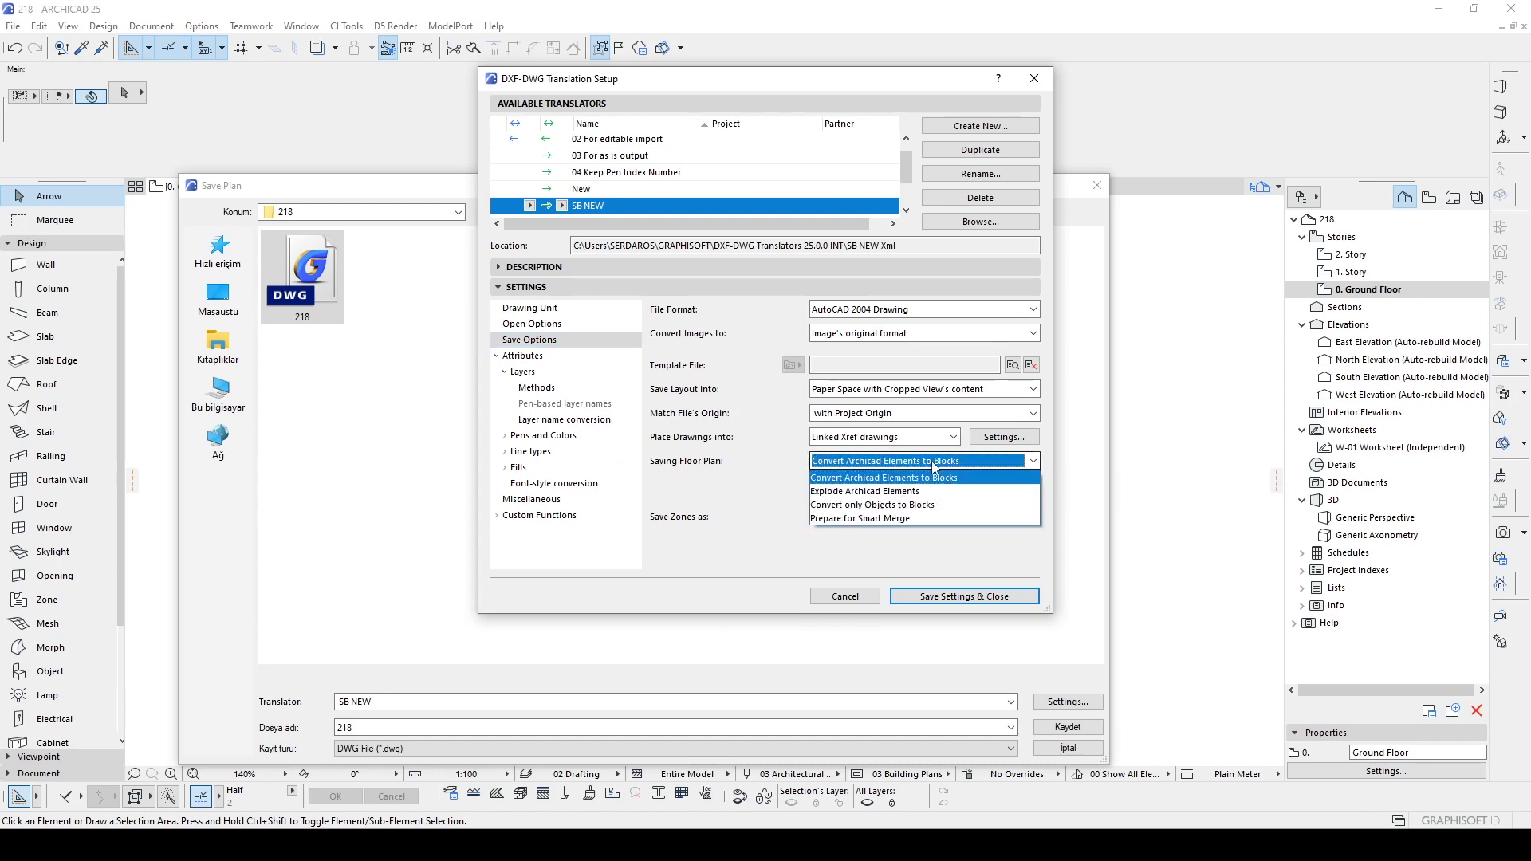
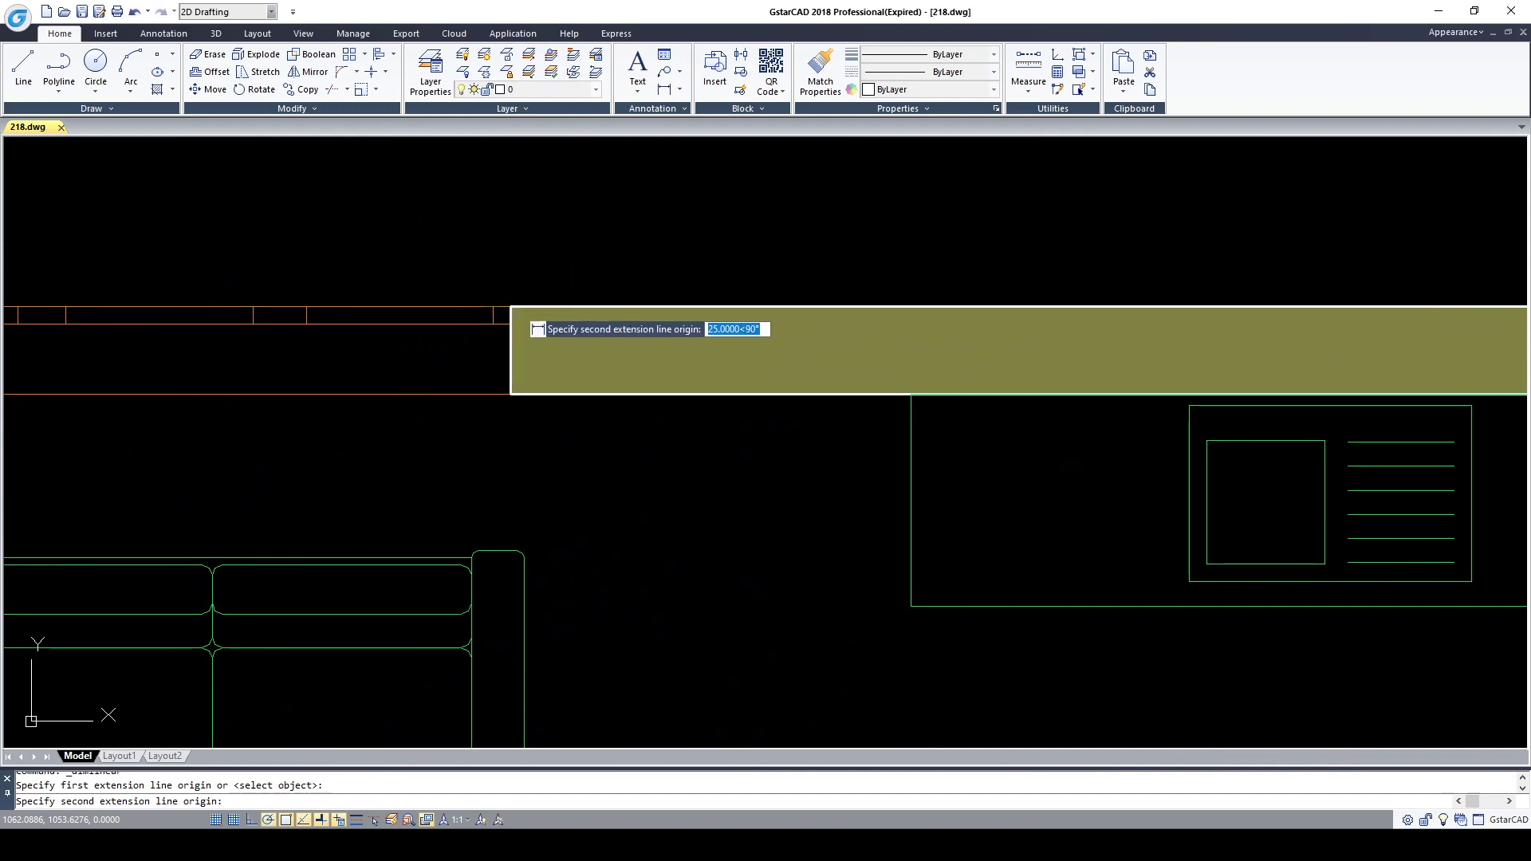
Measure the upper wall's thickness beside the window with a linear dimension and inspect the surrounding plan.
click(456, 367)
scroll(455, 366, up, 6)
scroll(482, 338, down, 3)
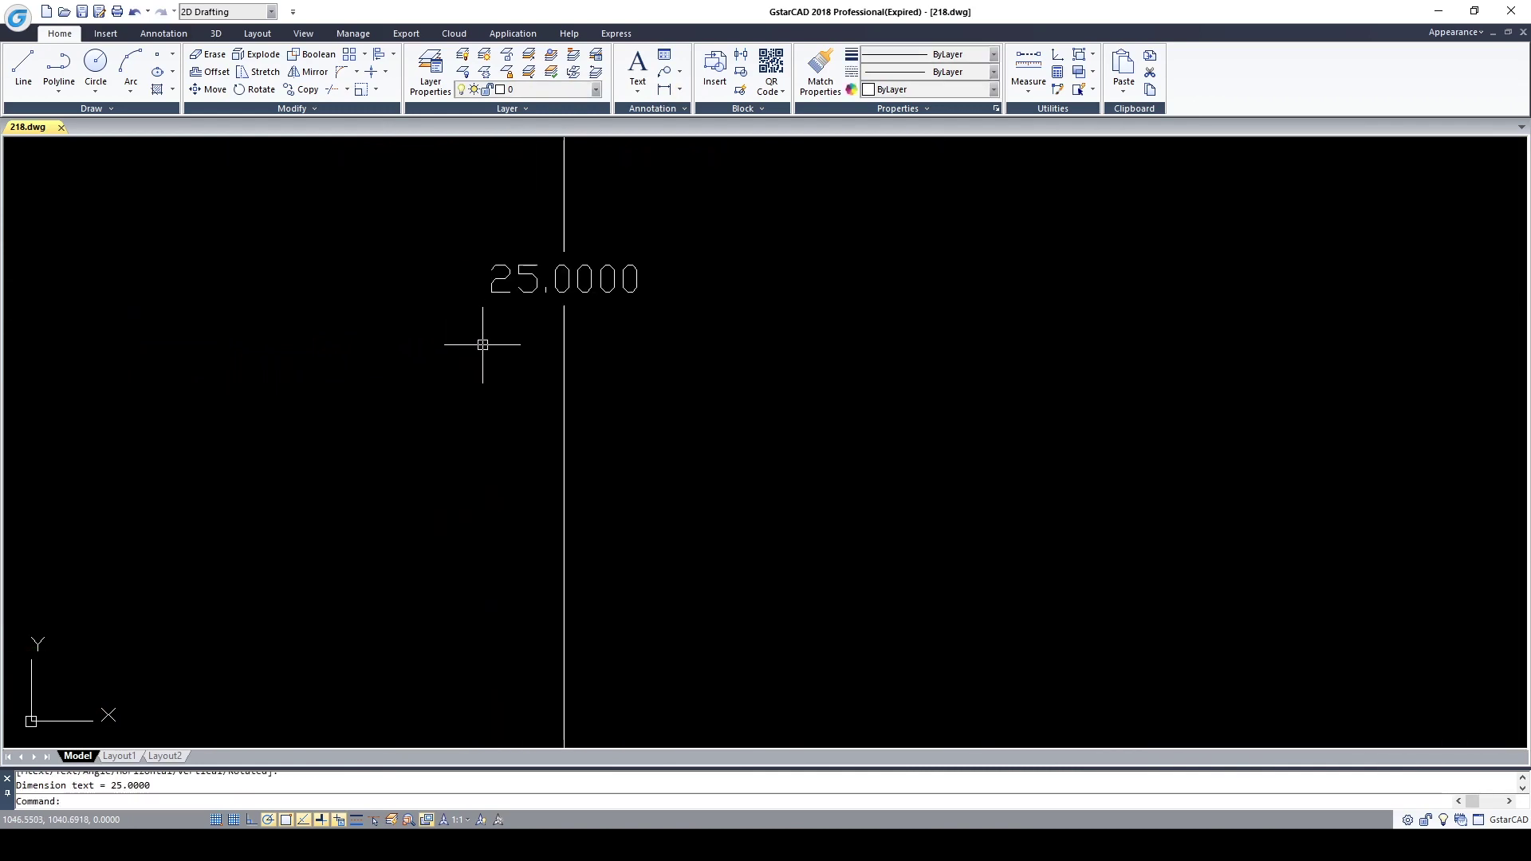
scroll(547, 332, down, 6)
scroll(570, 343, down, 2)
middle_drag(574, 427, 711, 420)
scroll(711, 421, up, 4)
middle_drag(818, 287, 782, 486)
scroll(742, 356, up, 3)
scroll(649, 400, up, 2)
click(649, 400)
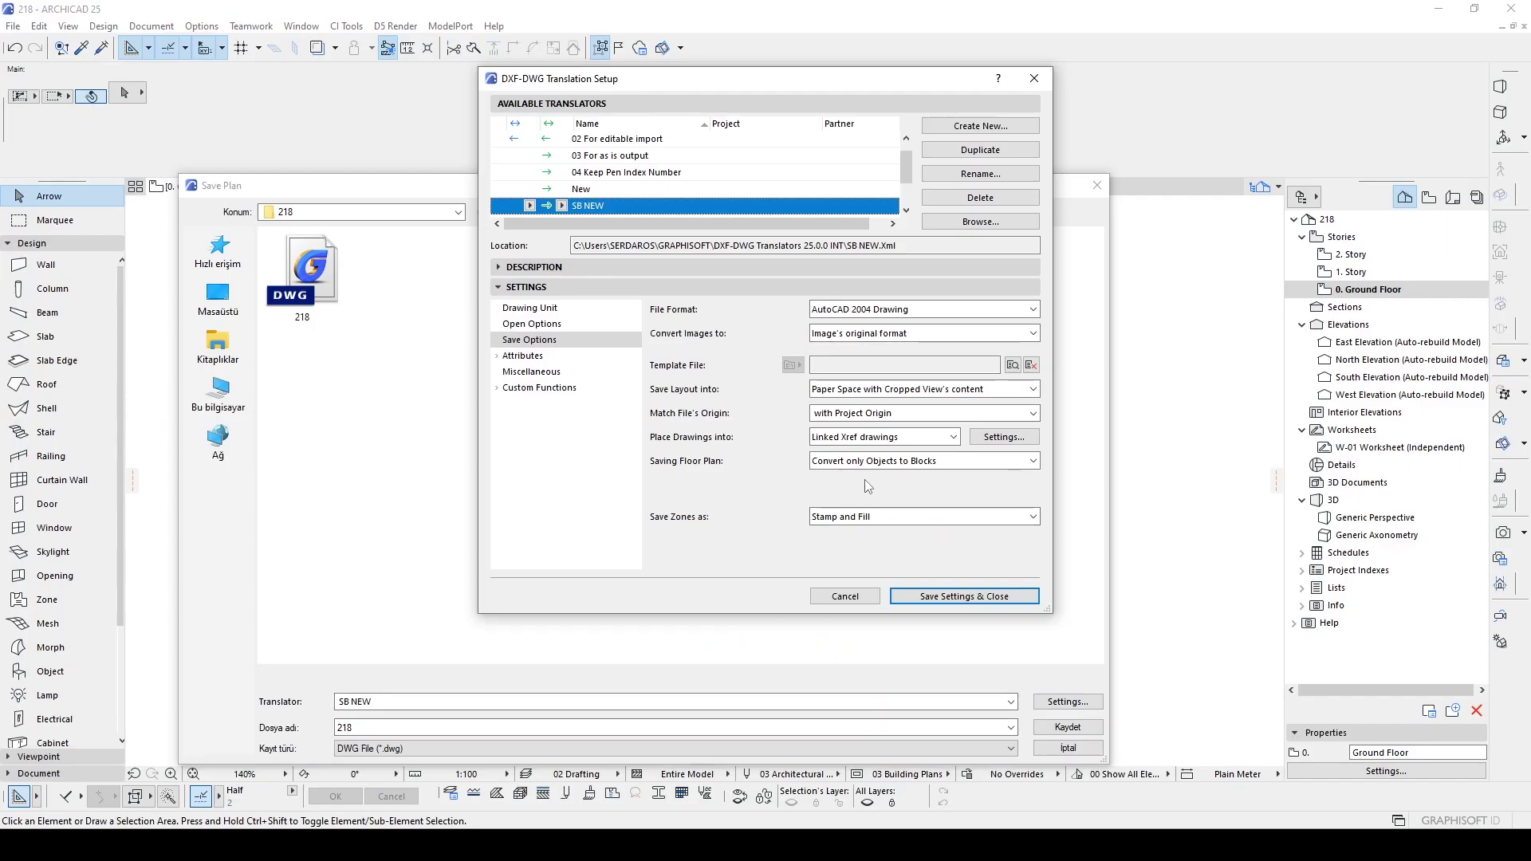
In the SB NEW translator's layer methods, set the custom layer for Cover Fills and Cut Fills to Fill.
click(520, 355)
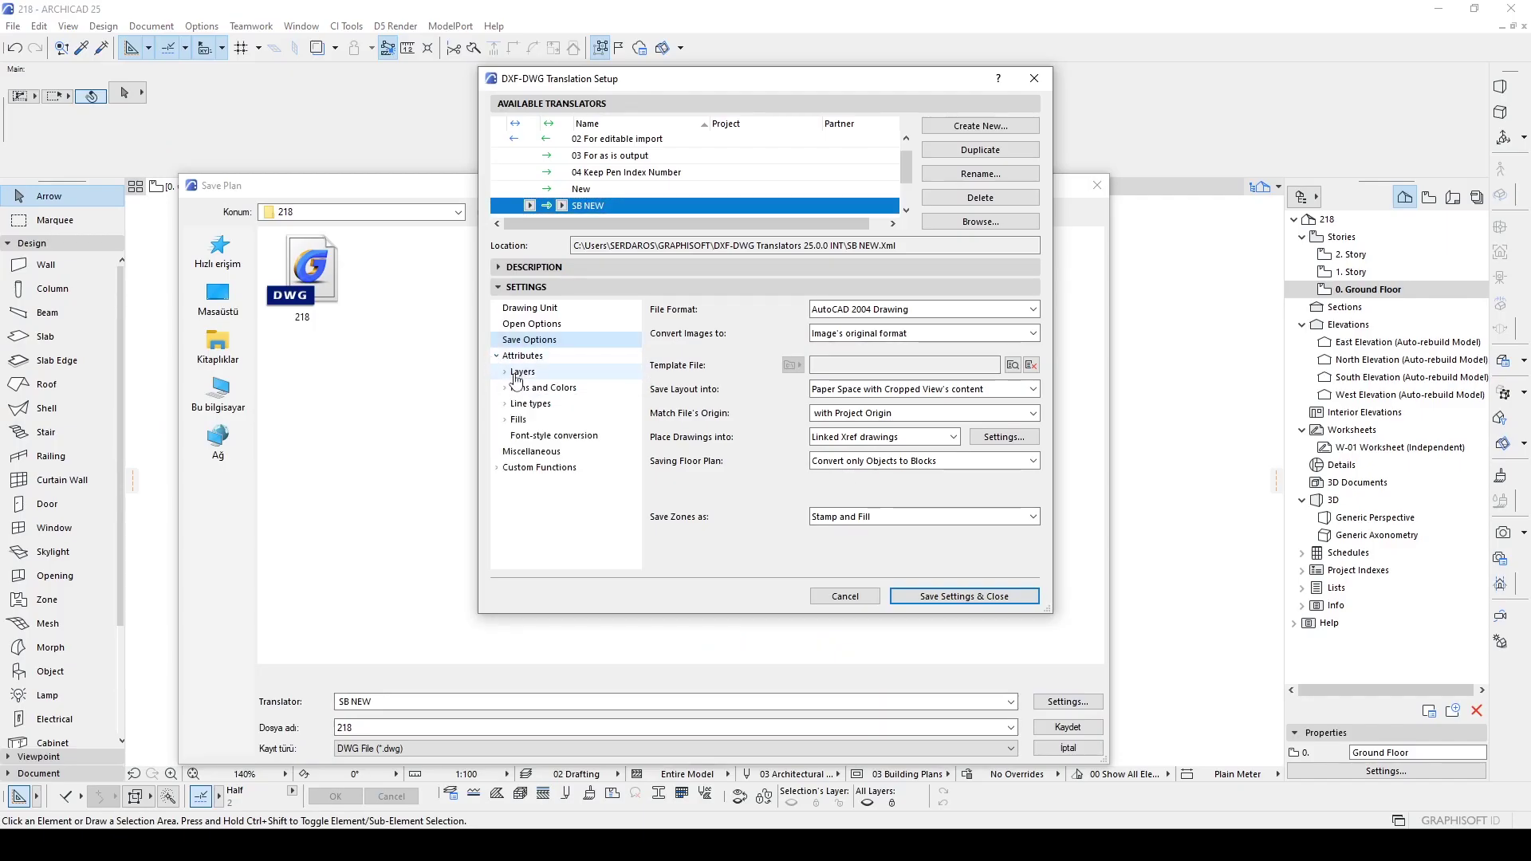
click(537, 372)
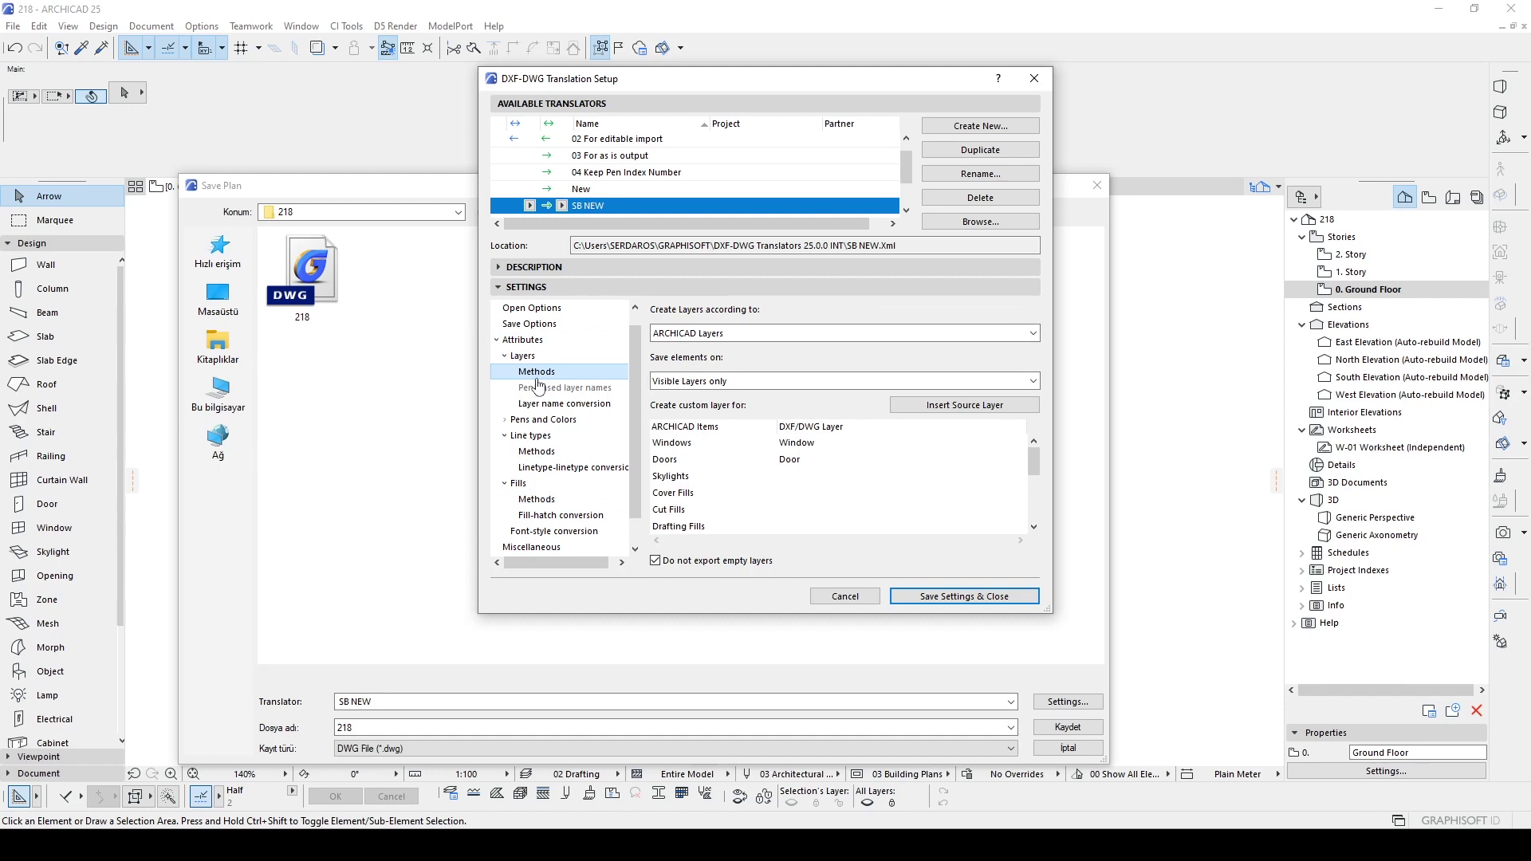
drag(1035, 467, 1035, 473)
click(665, 461)
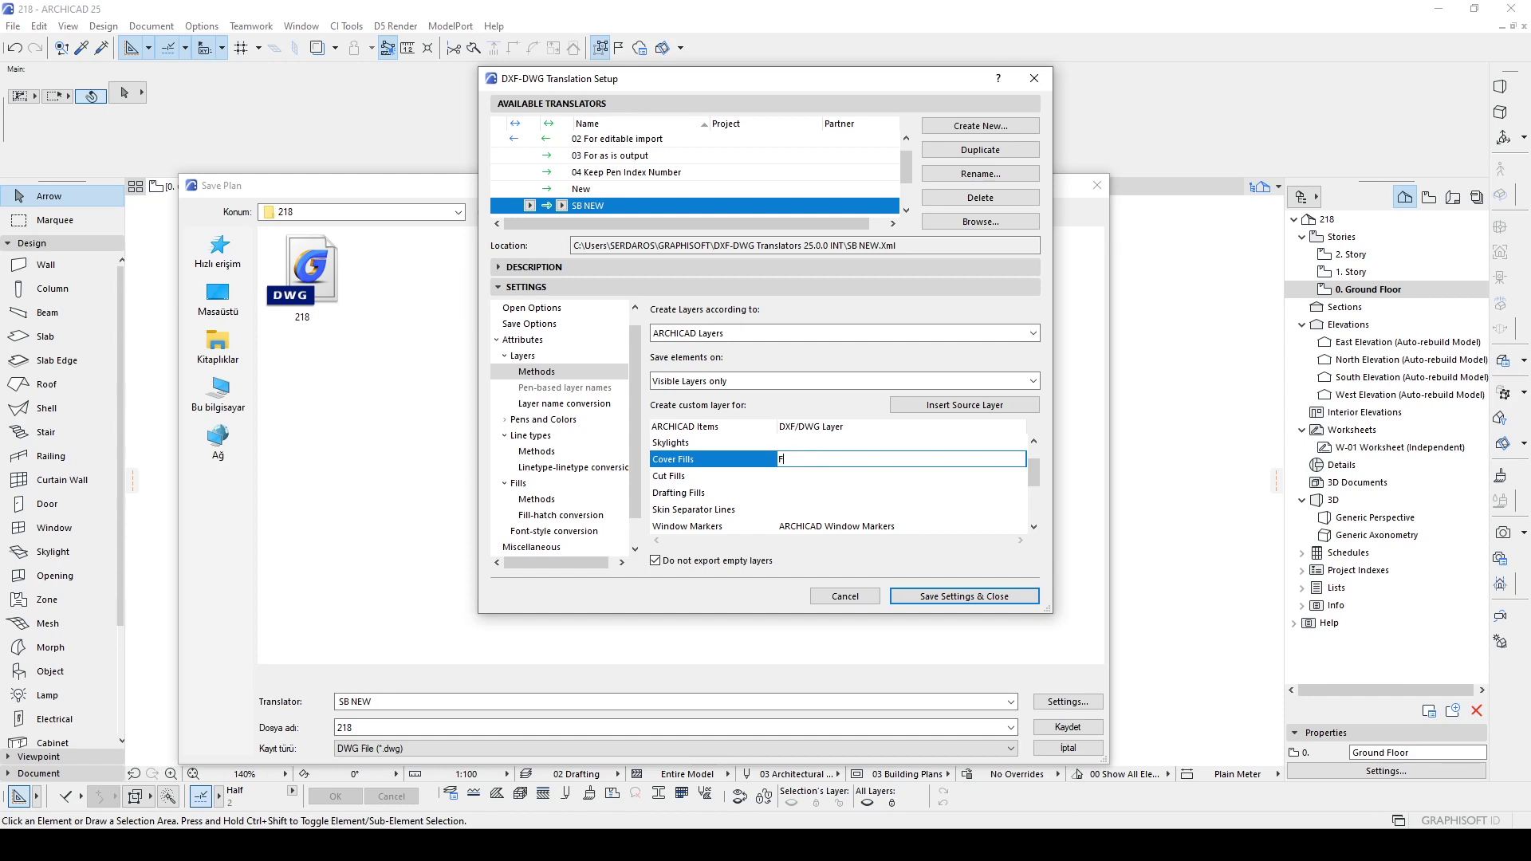
text(ill)
click(760, 456)
click(809, 474)
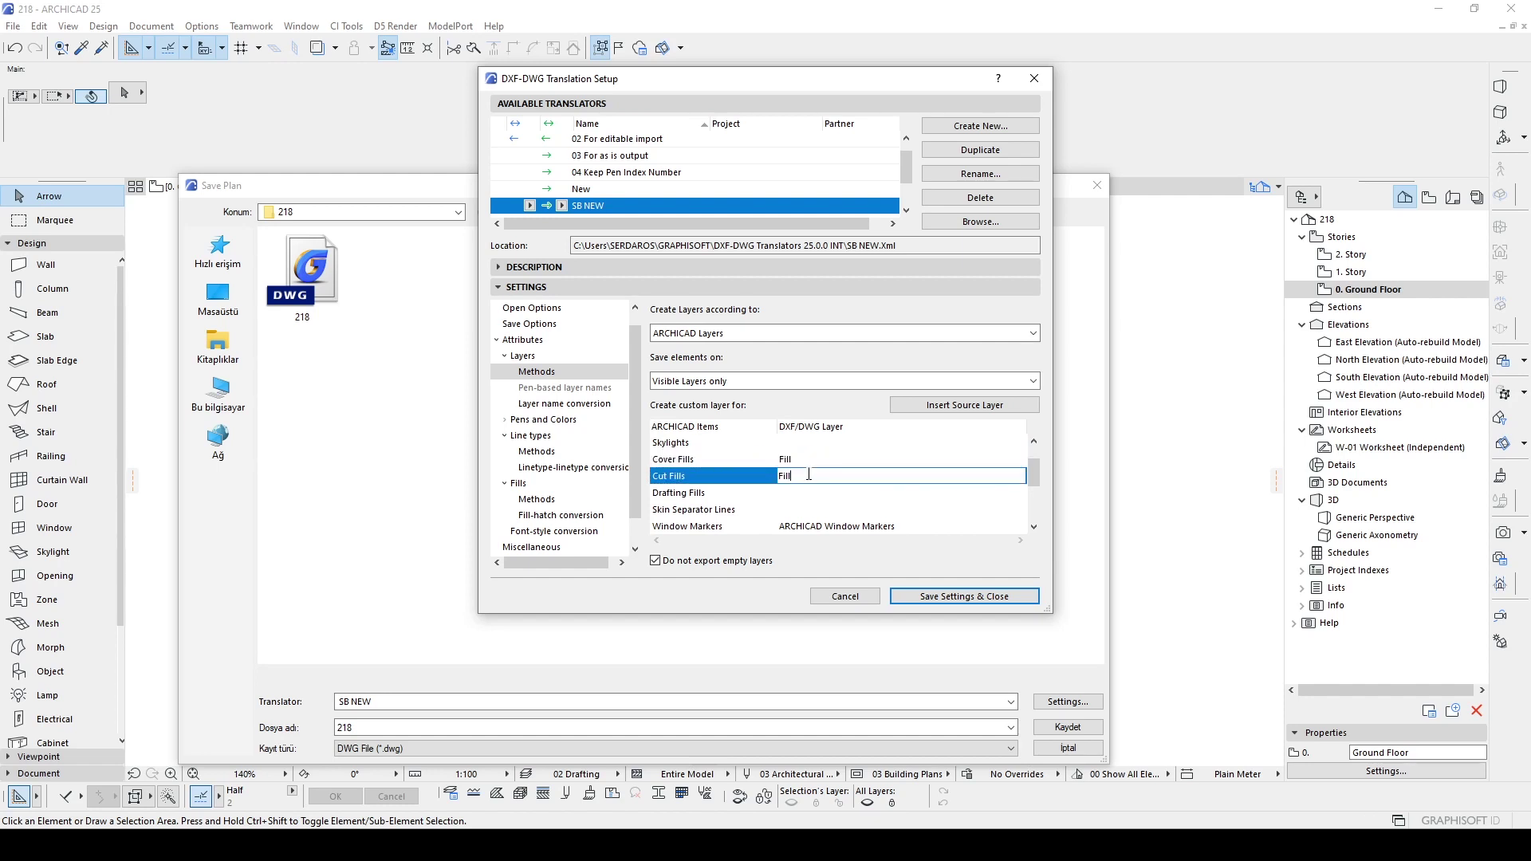
Set the custom DWG layer for Drafting Fills to Fill and review the remaining custom layer assignments.
click(794, 493)
text(Fill)
drag(1028, 469, 1041, 509)
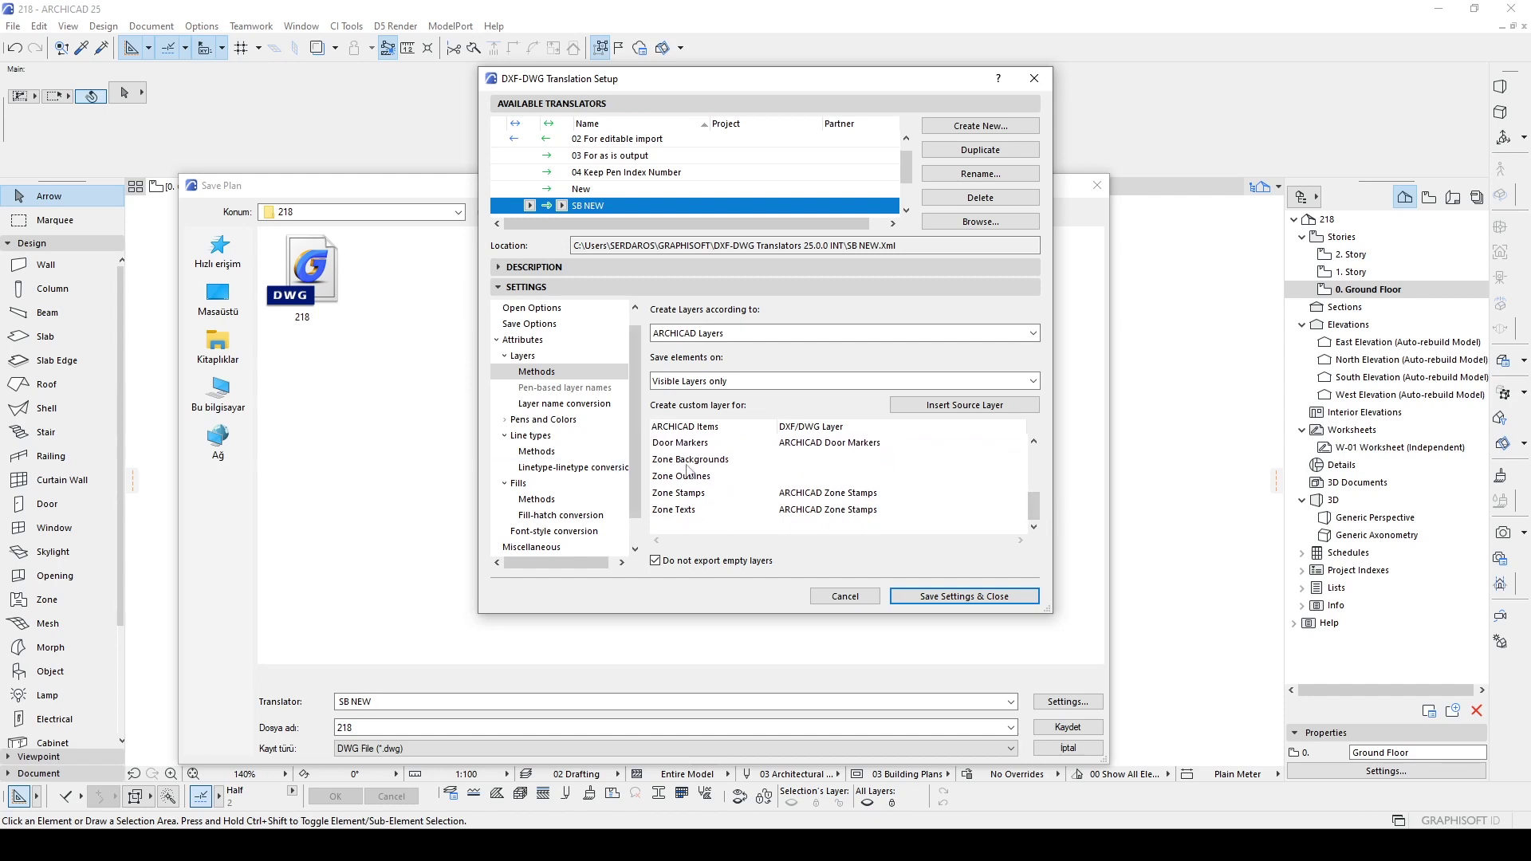
scroll(1034, 509, up, 1)
scroll(734, 474, up, 3)
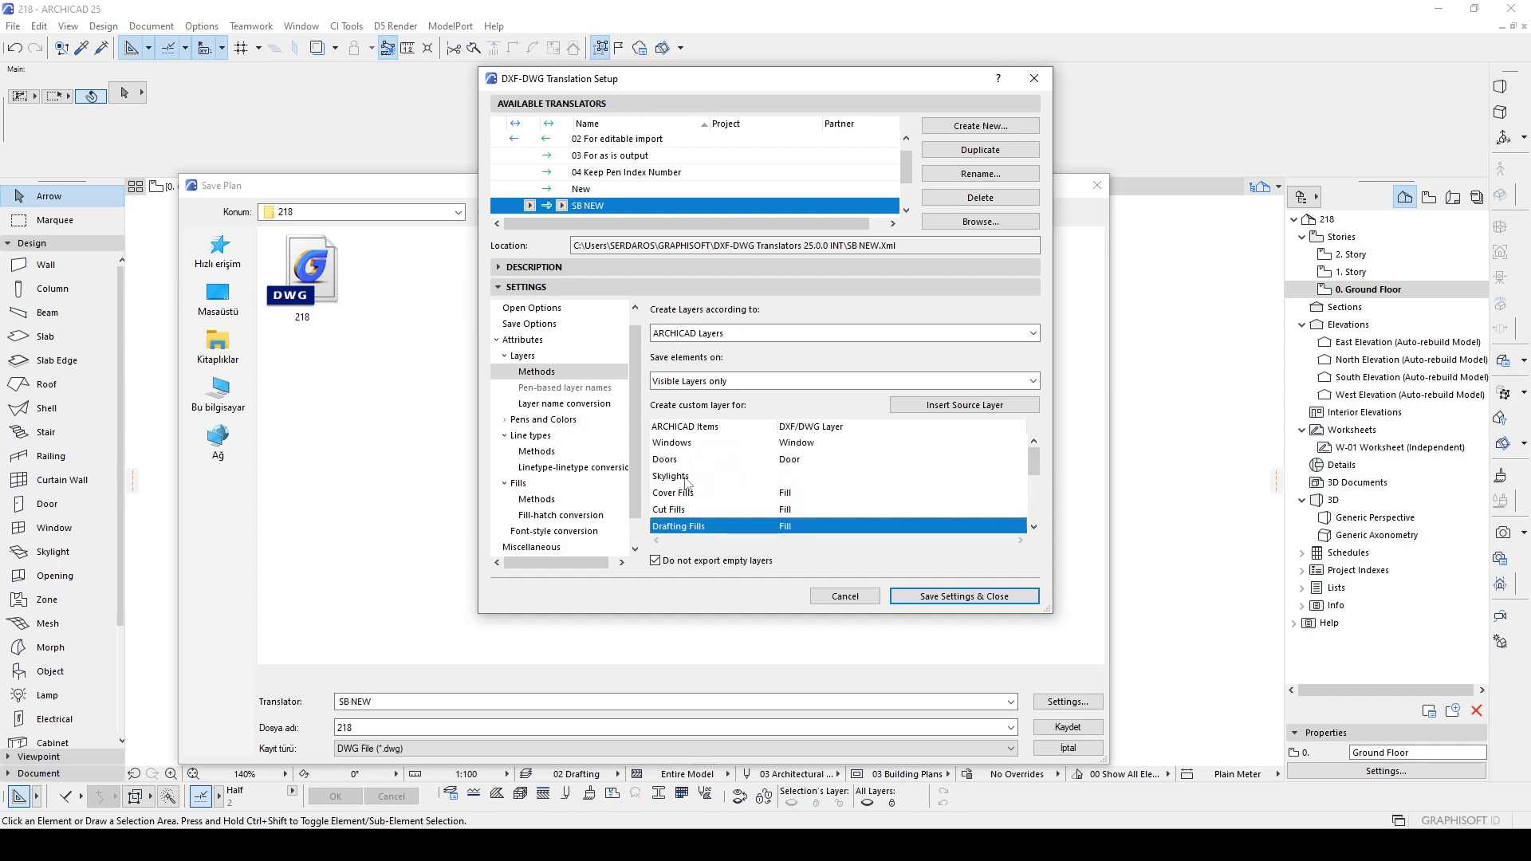
scroll(738, 478, down, 3)
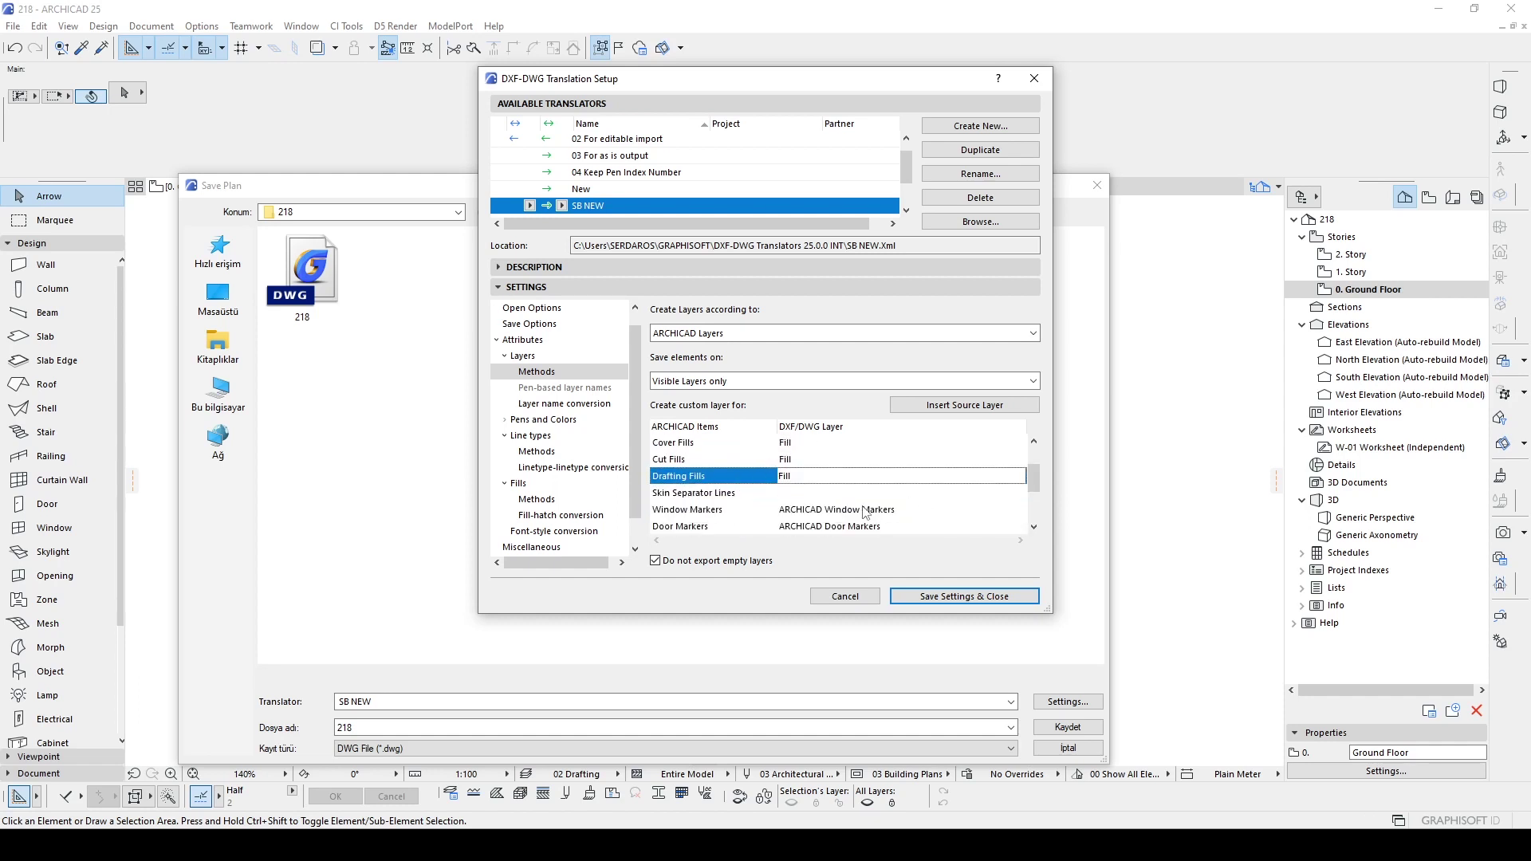
Save the SB NEW translator settings and save the plan as the 218 DWG file.
click(944, 598)
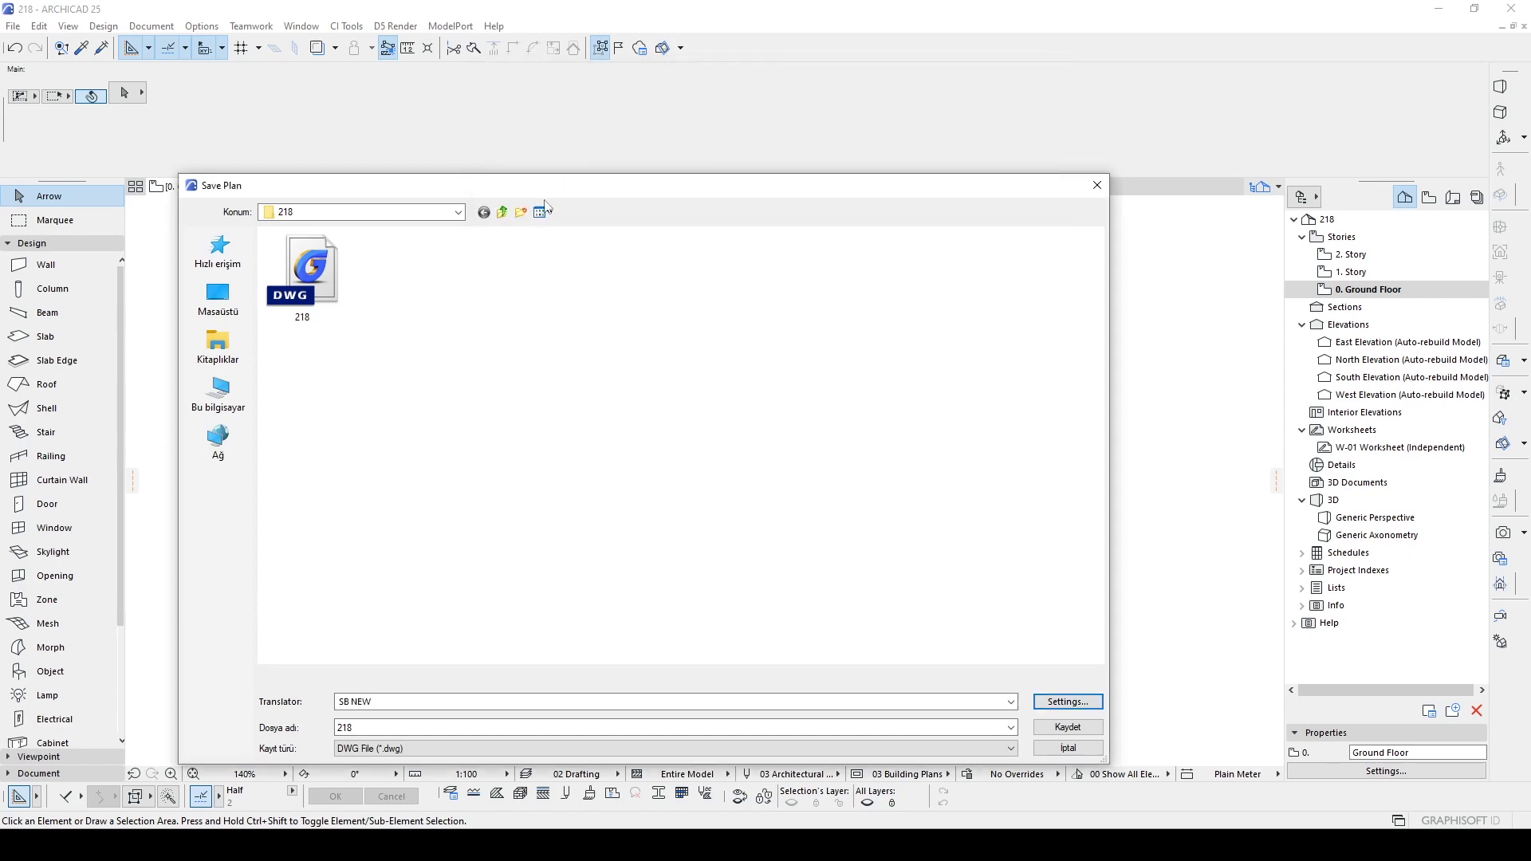
drag(590, 188, 495, 131)
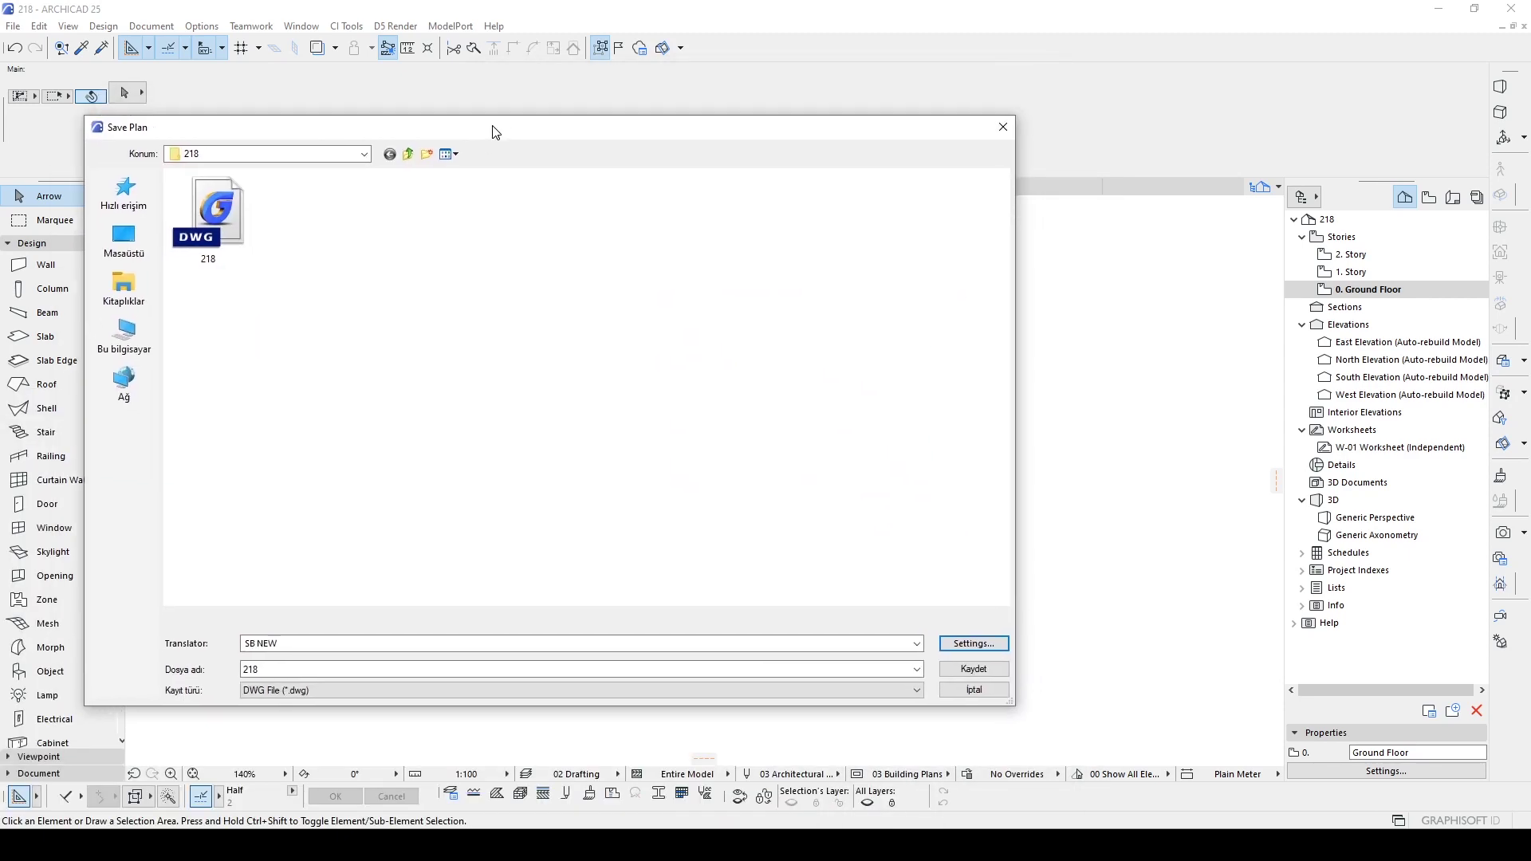
click(971, 671)
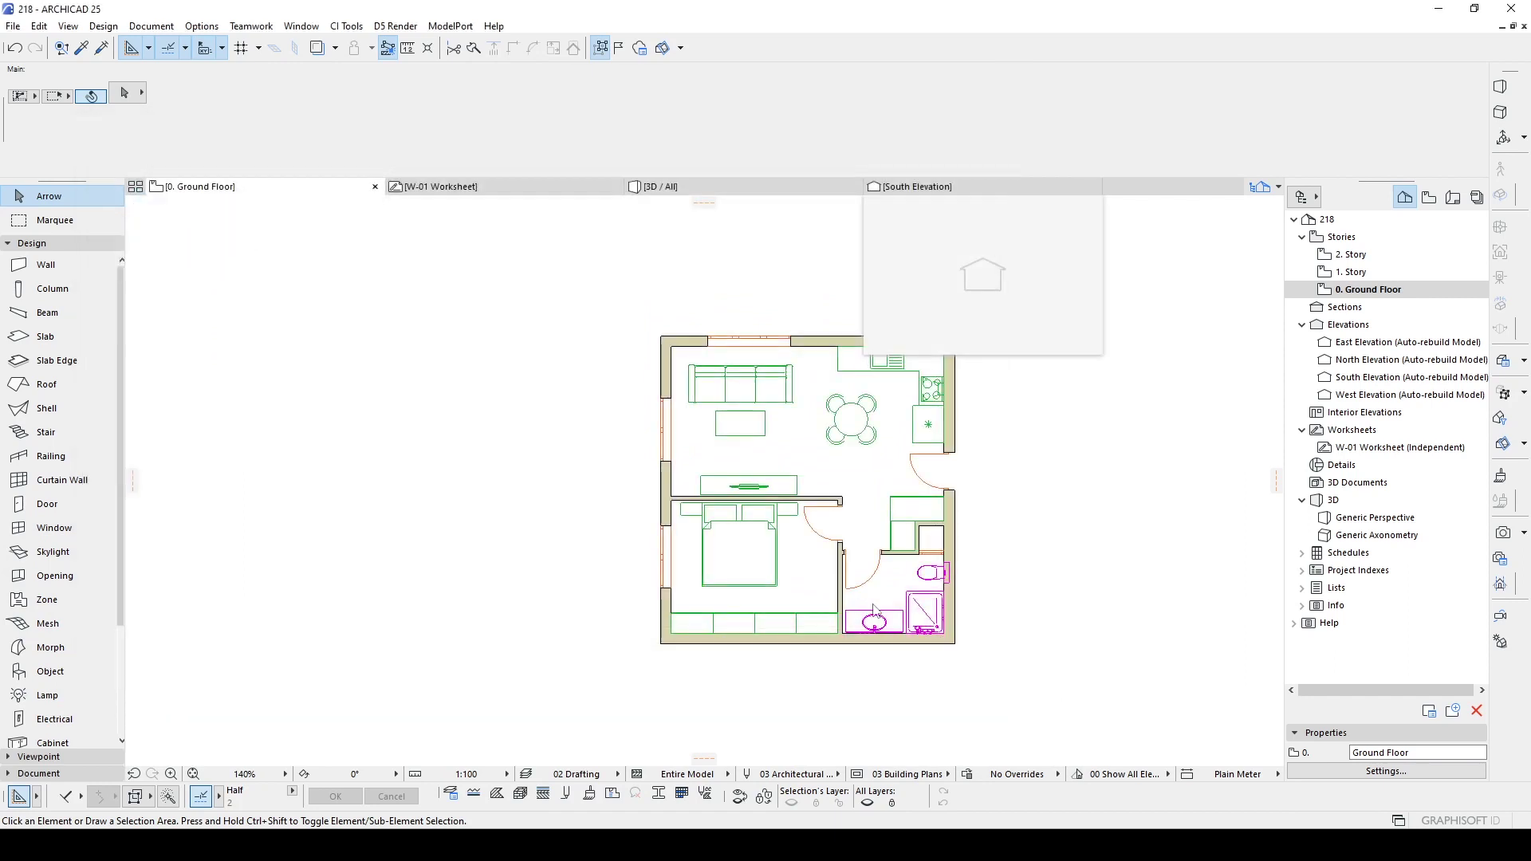
Place two copies of the living-room sofa and coffee table side by side outside the plan, beyond its east wall.
click(644, 418)
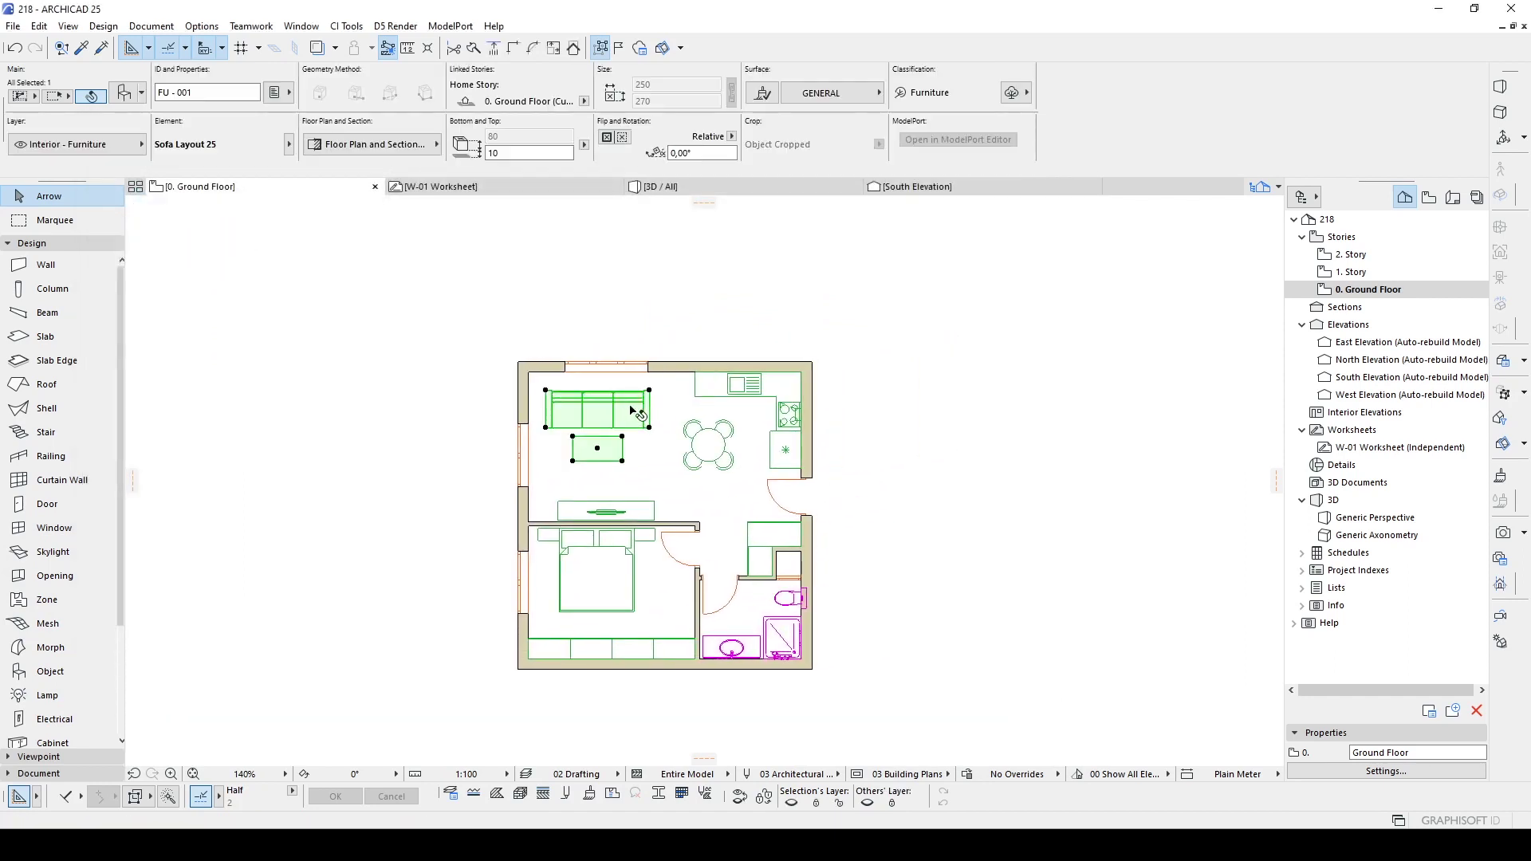
click(606, 415)
key(Escape)
key(Escape)
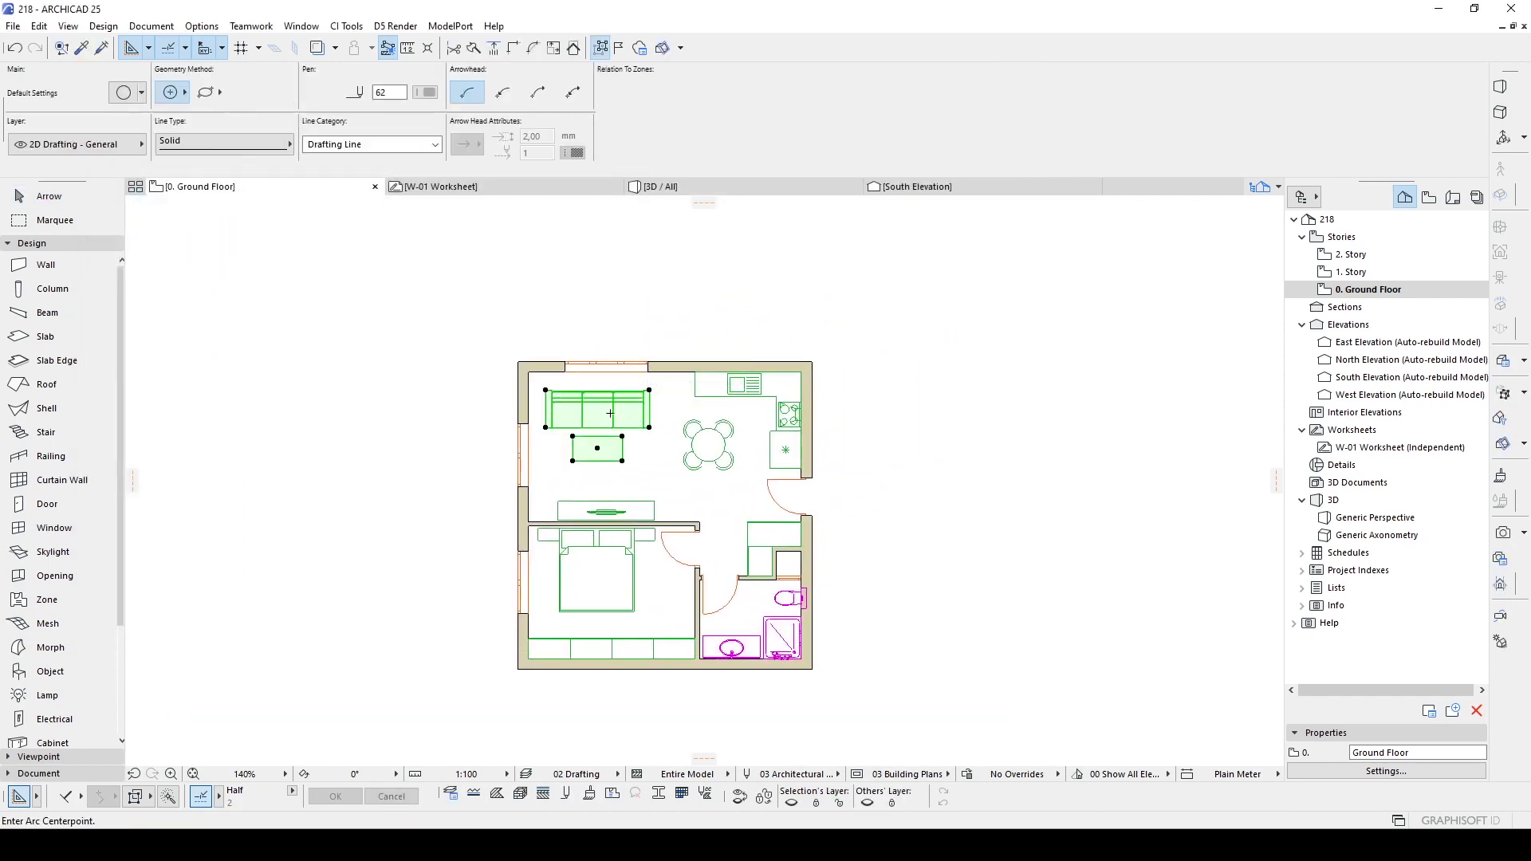
click(606, 415)
ctrl+drag(606, 416, 1064, 421)
key(Escape)
scroll(894, 364, up, 1)
scroll(892, 368, up, 1)
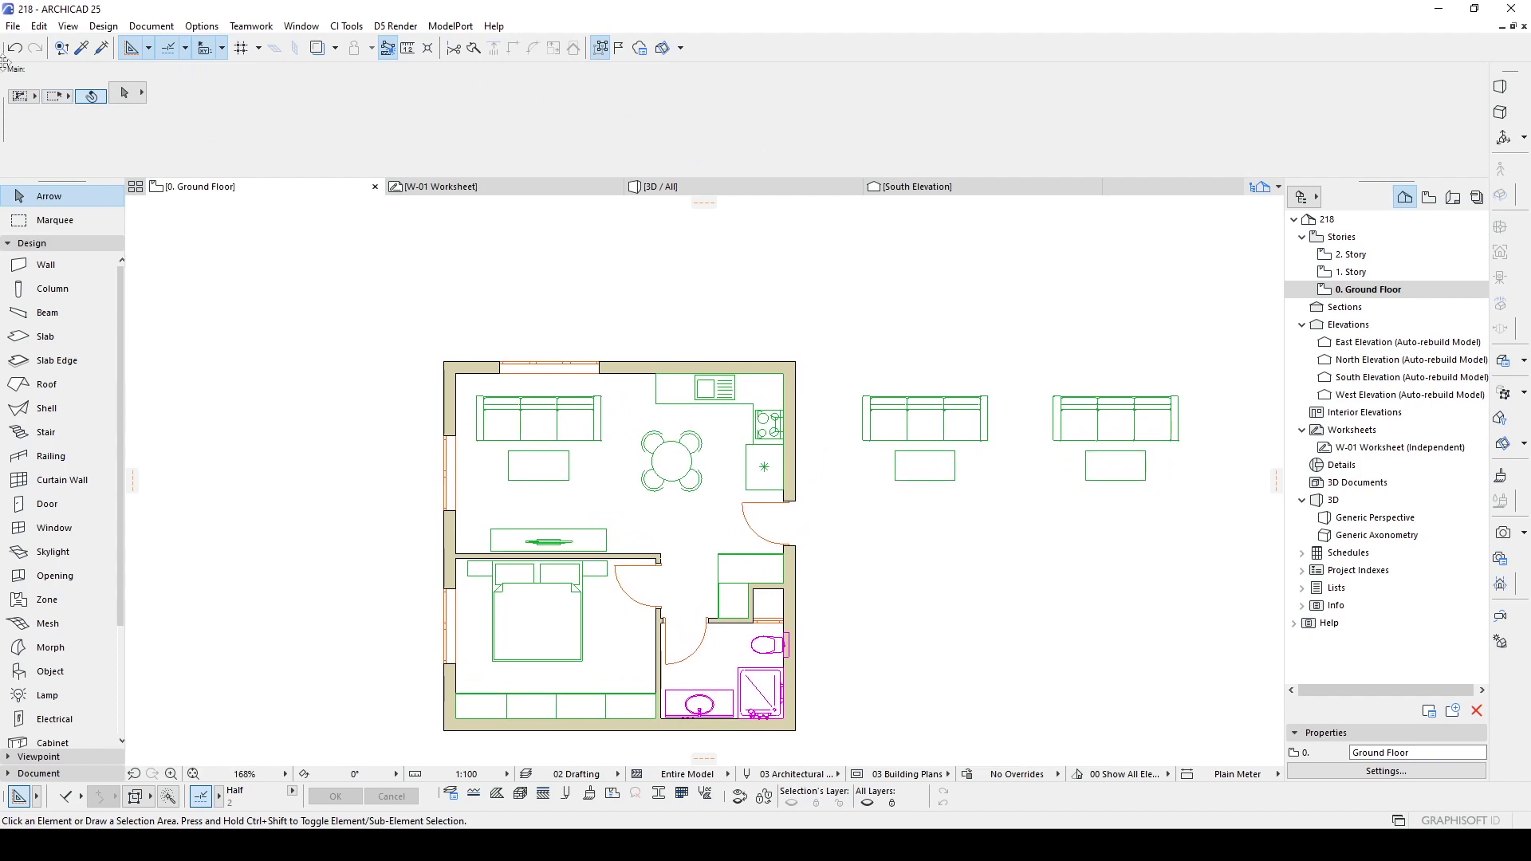
Export the floor plan as a DWG with the SB NEW translator, overwriting the existing 218.dwg.
click(16, 28)
click(70, 148)
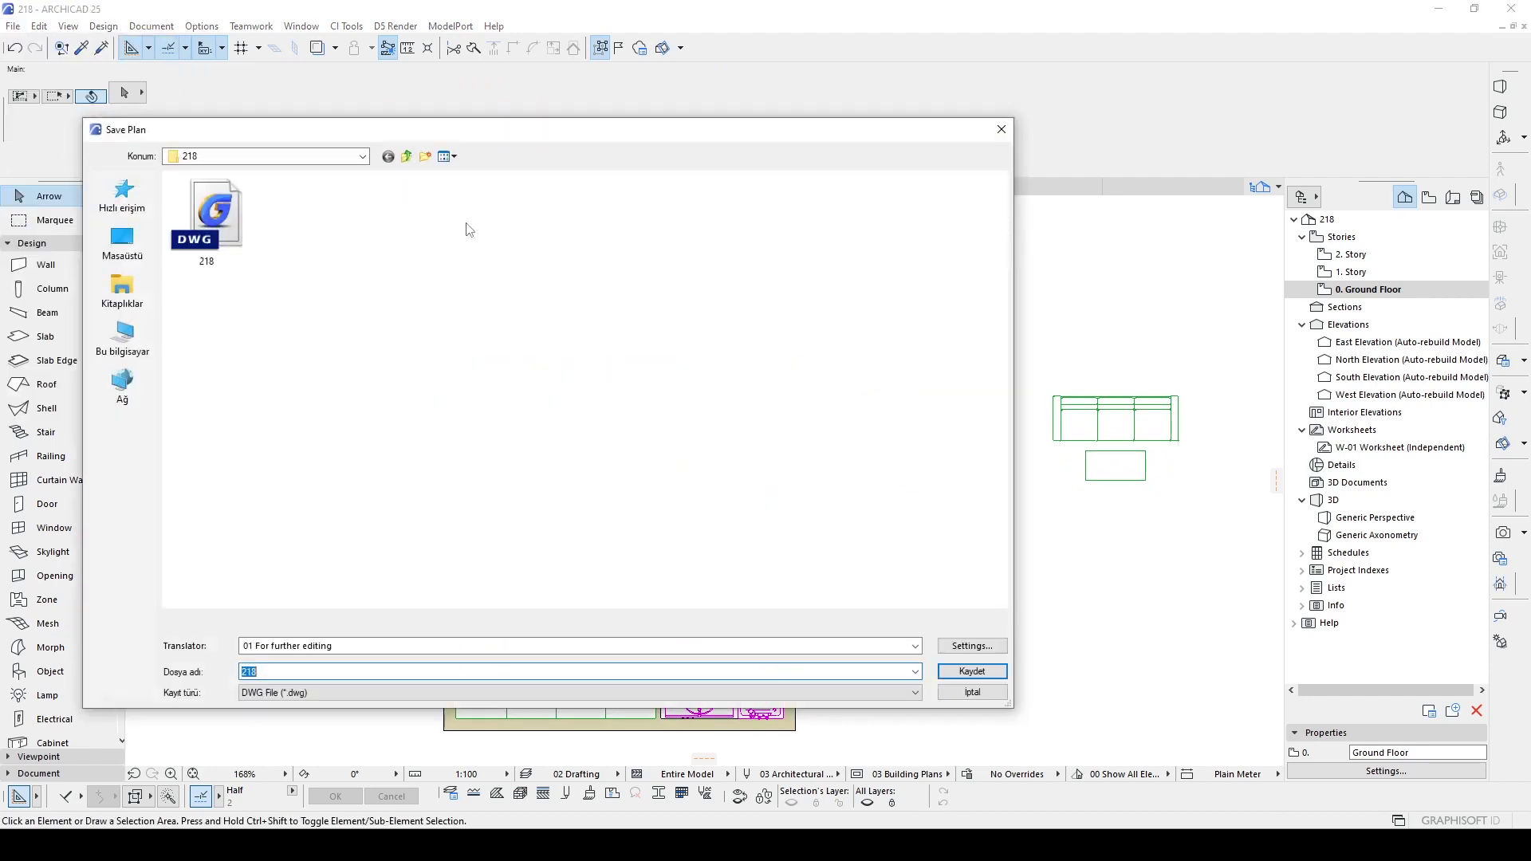
click(319, 647)
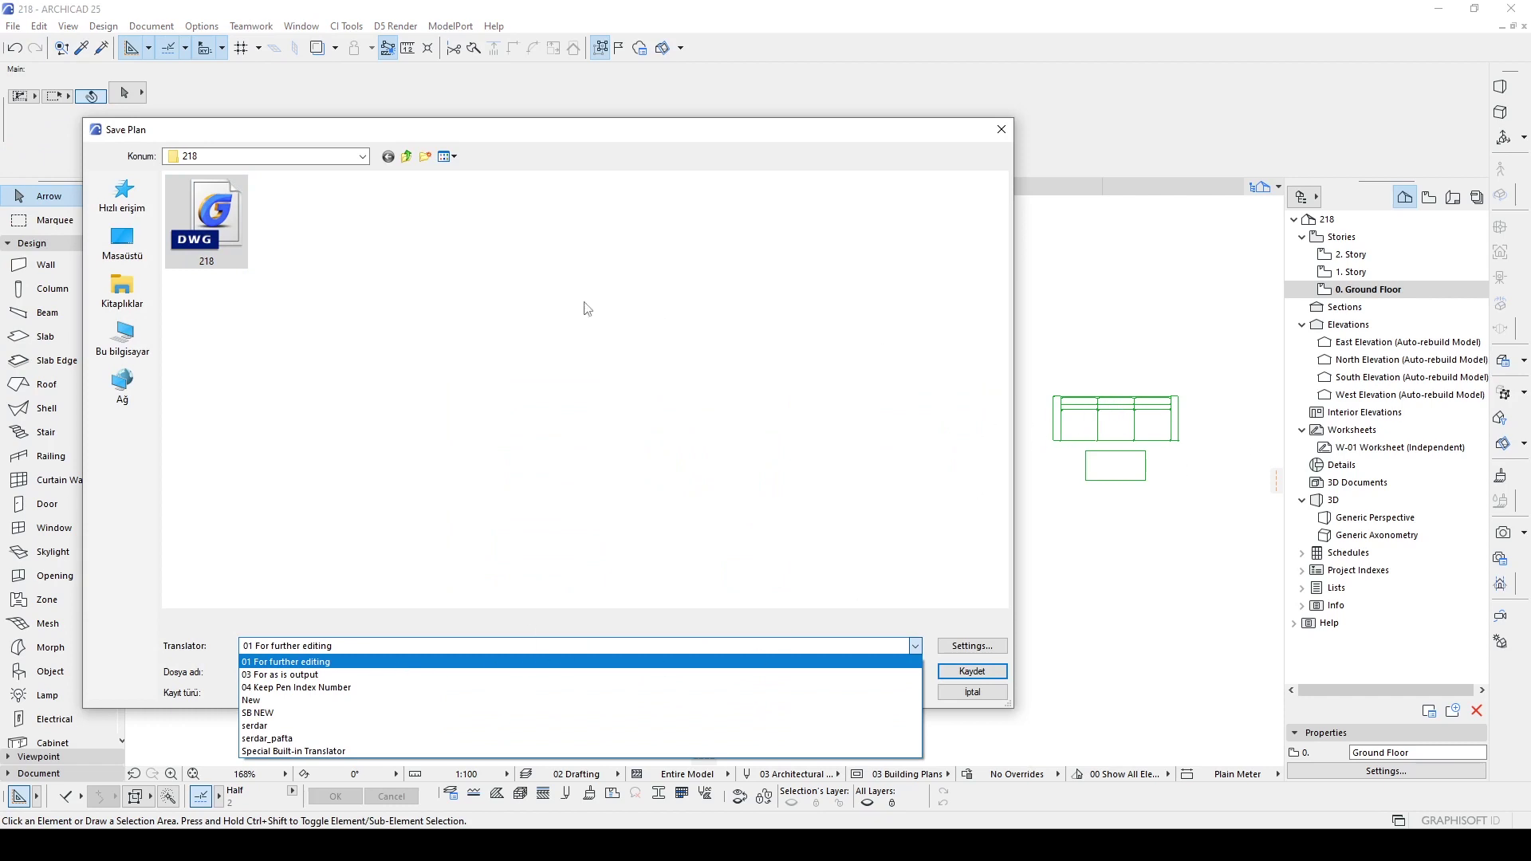
click(295, 713)
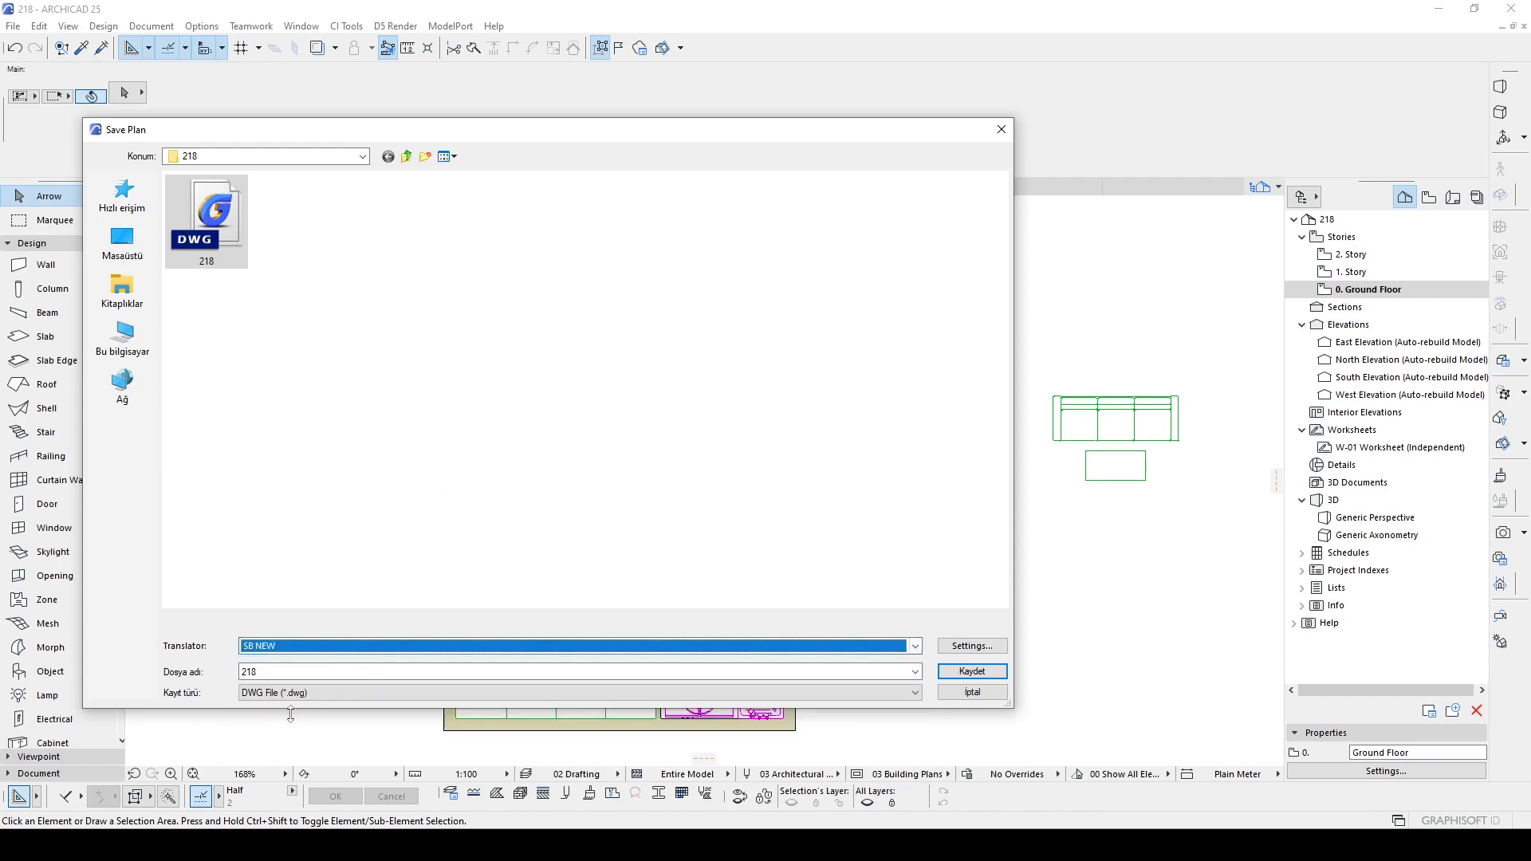
click(410, 456)
click(988, 669)
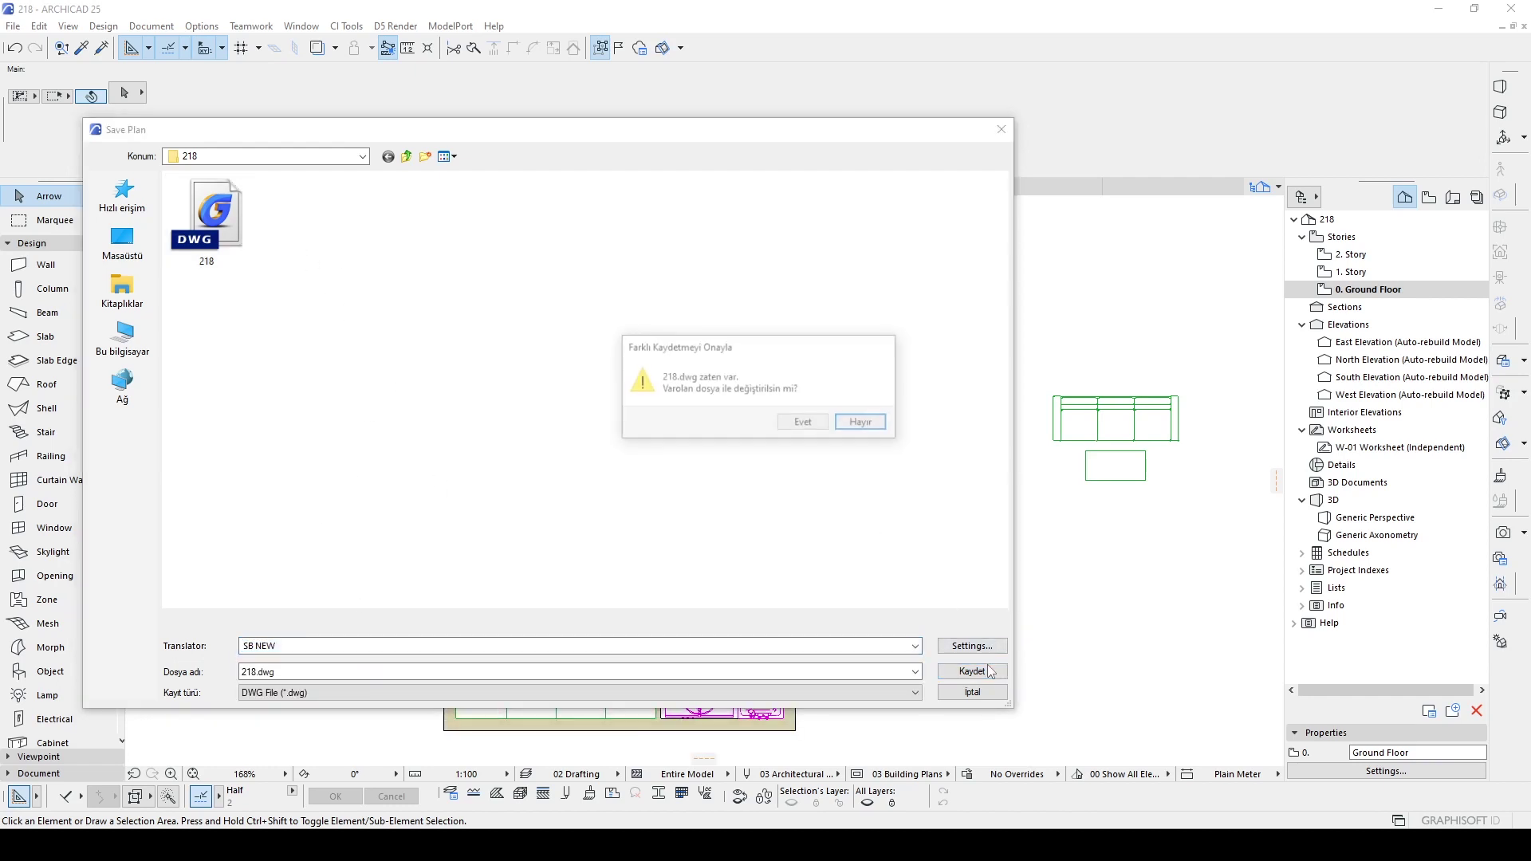
click(804, 423)
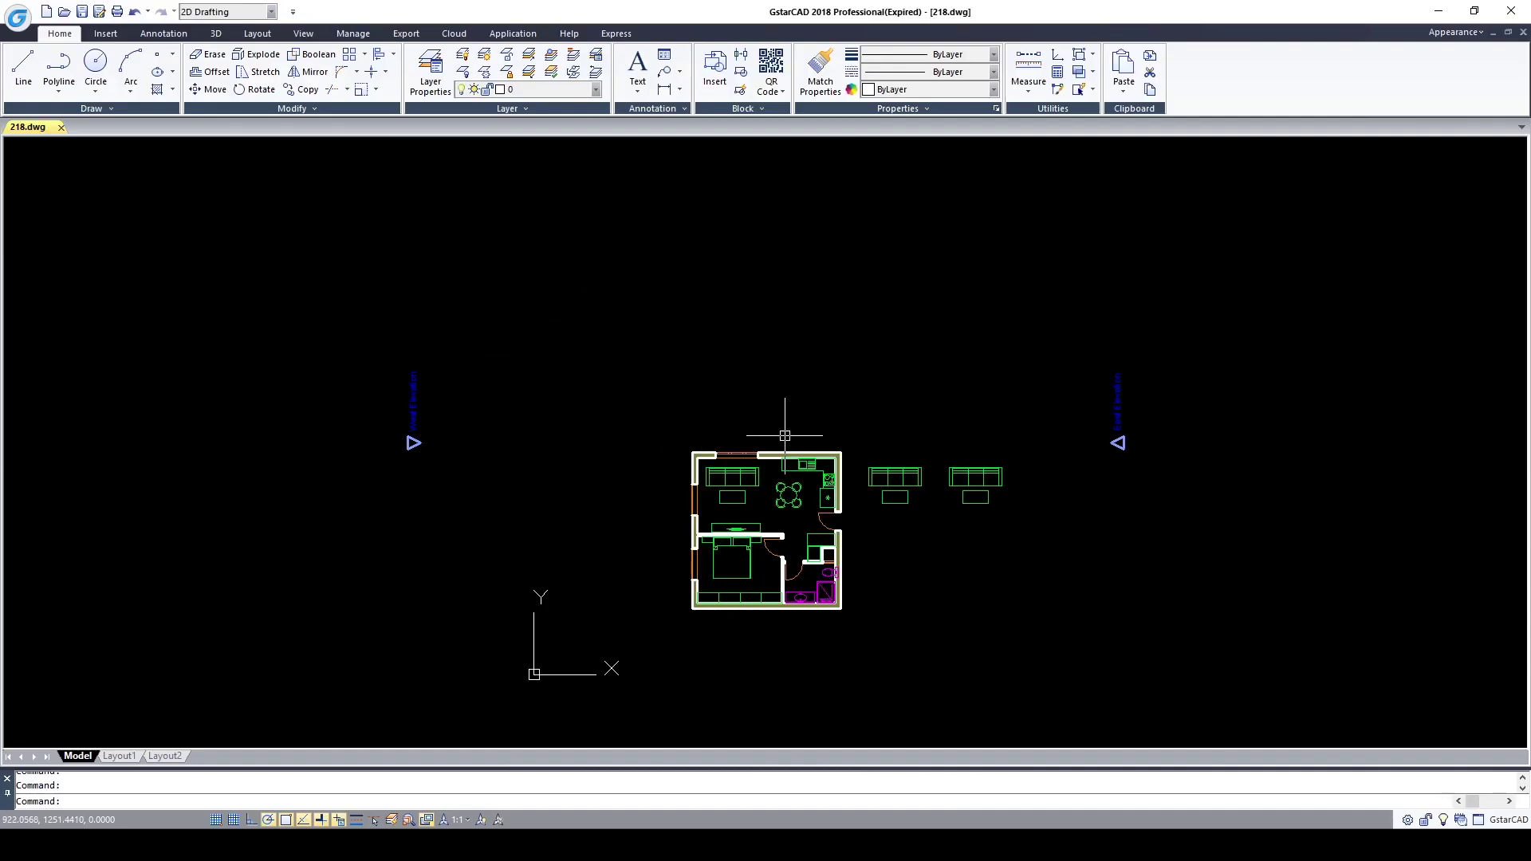
In GstarCAD, open the block definition of the copied sofa set, Sofa Layout 25, for editing.
click(877, 455)
scroll(878, 454, up, 4)
right_click(867, 456)
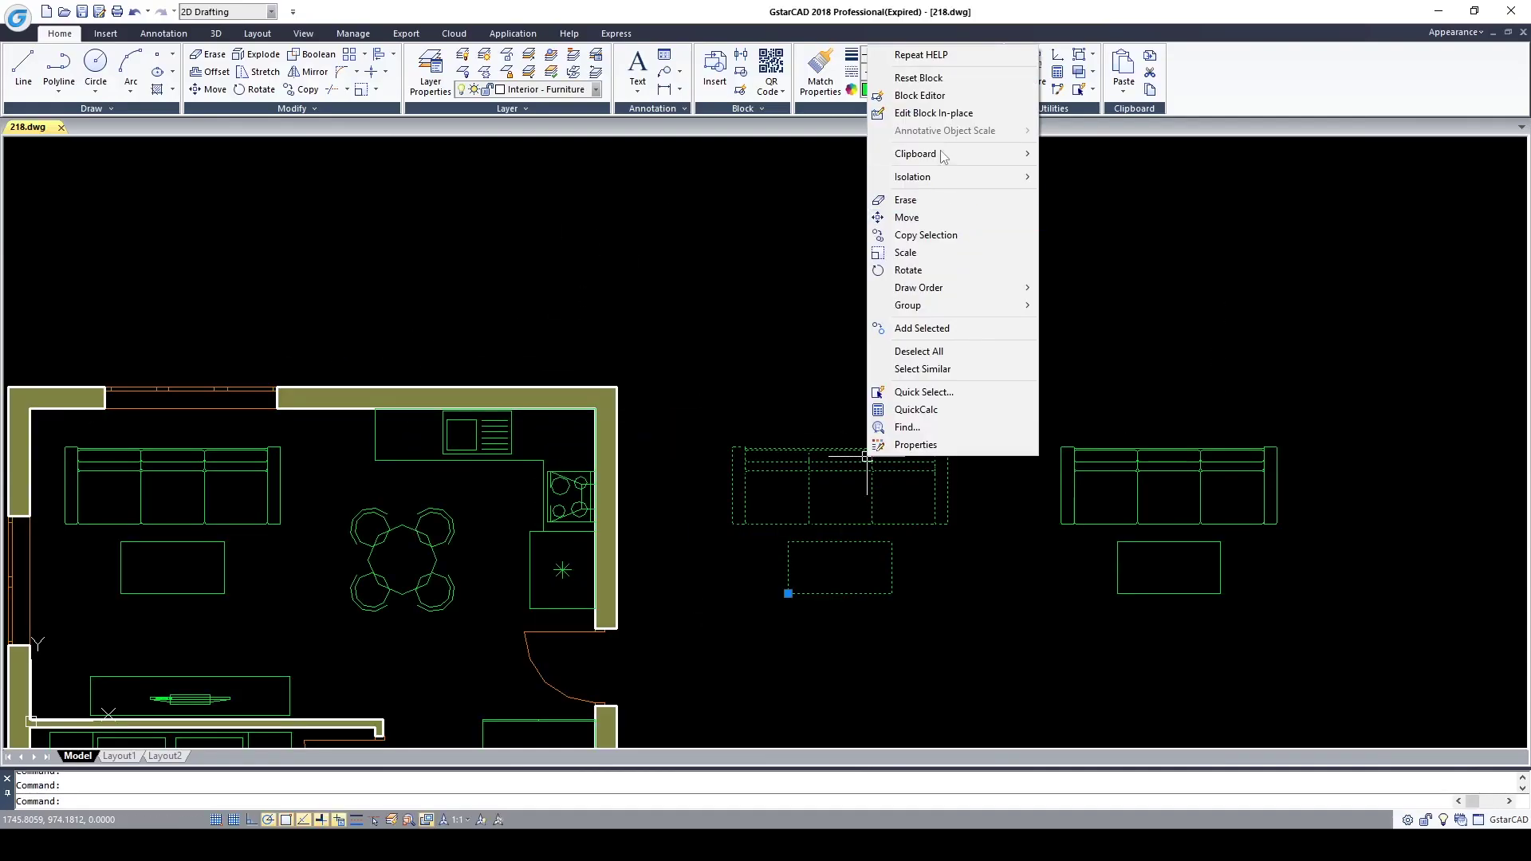
click(914, 116)
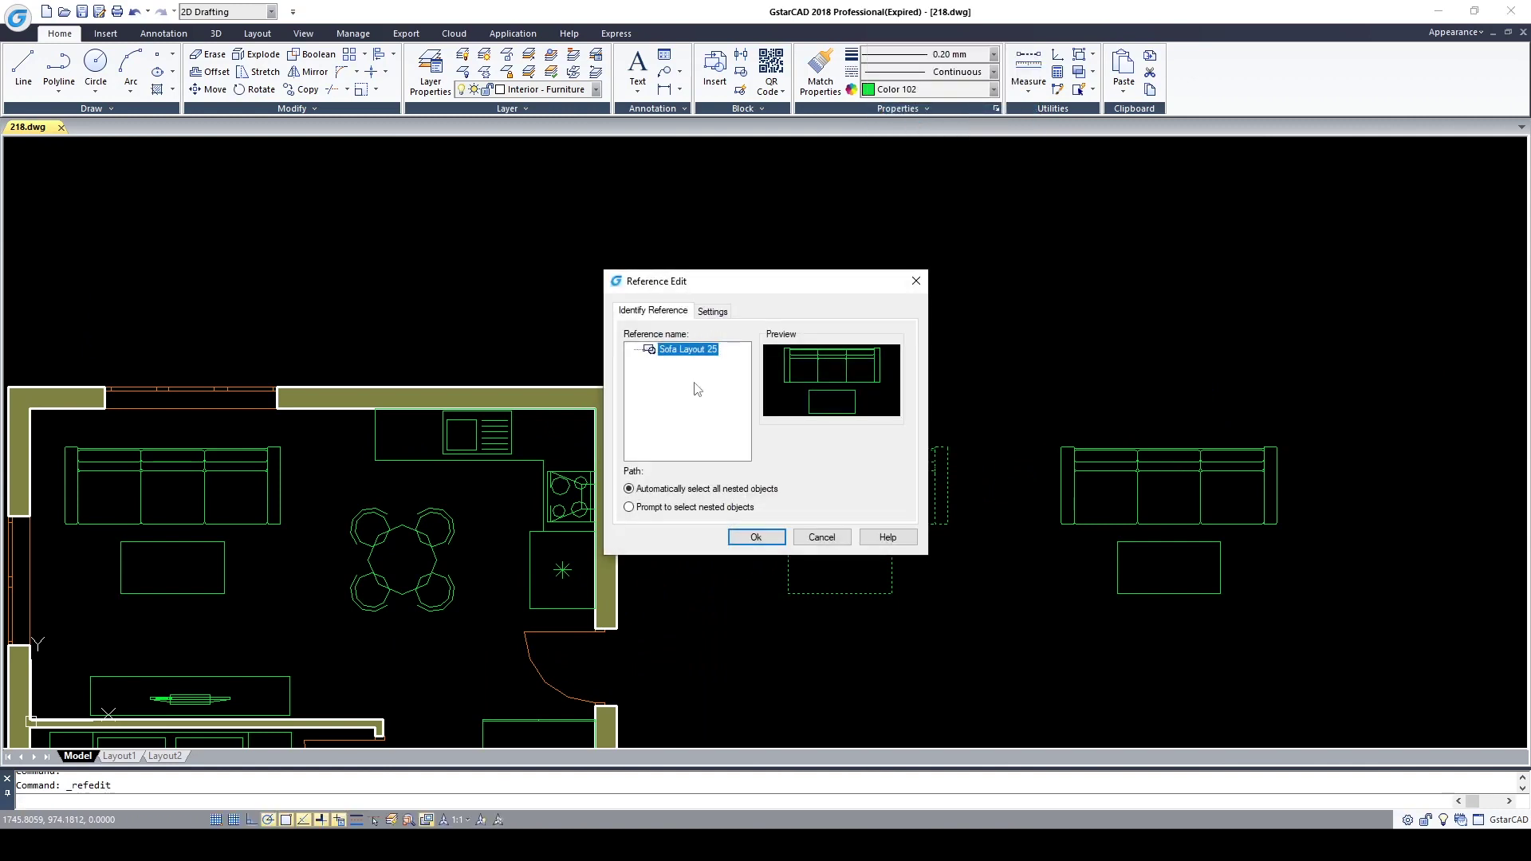
click(755, 539)
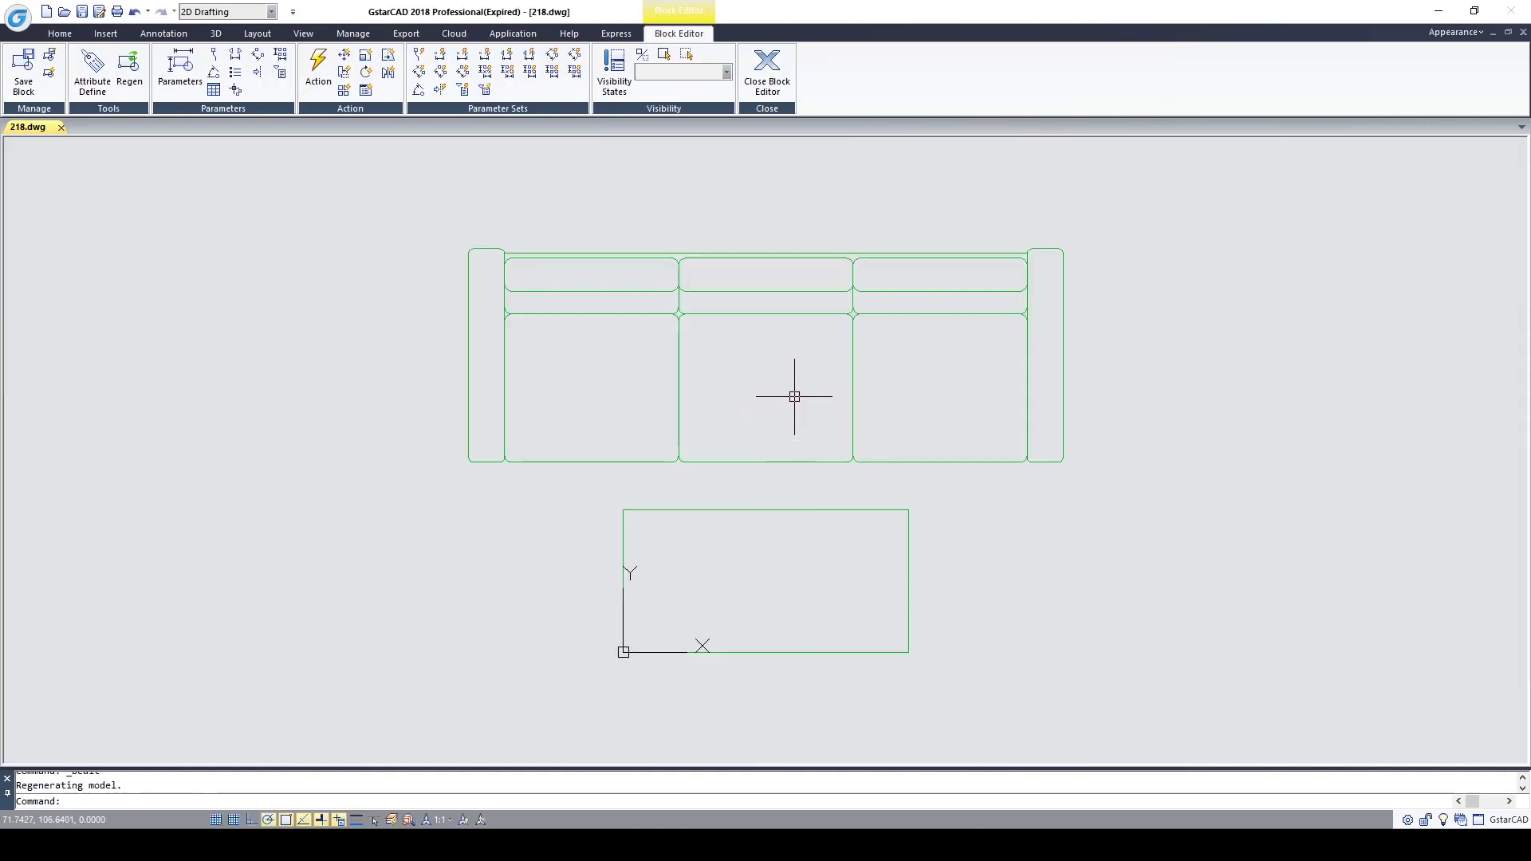
Draw a small circle on the sofa's right seat cushion and close the block editor, saving the block changes.
text(c)
key(Return)
click(914, 376)
click(914, 400)
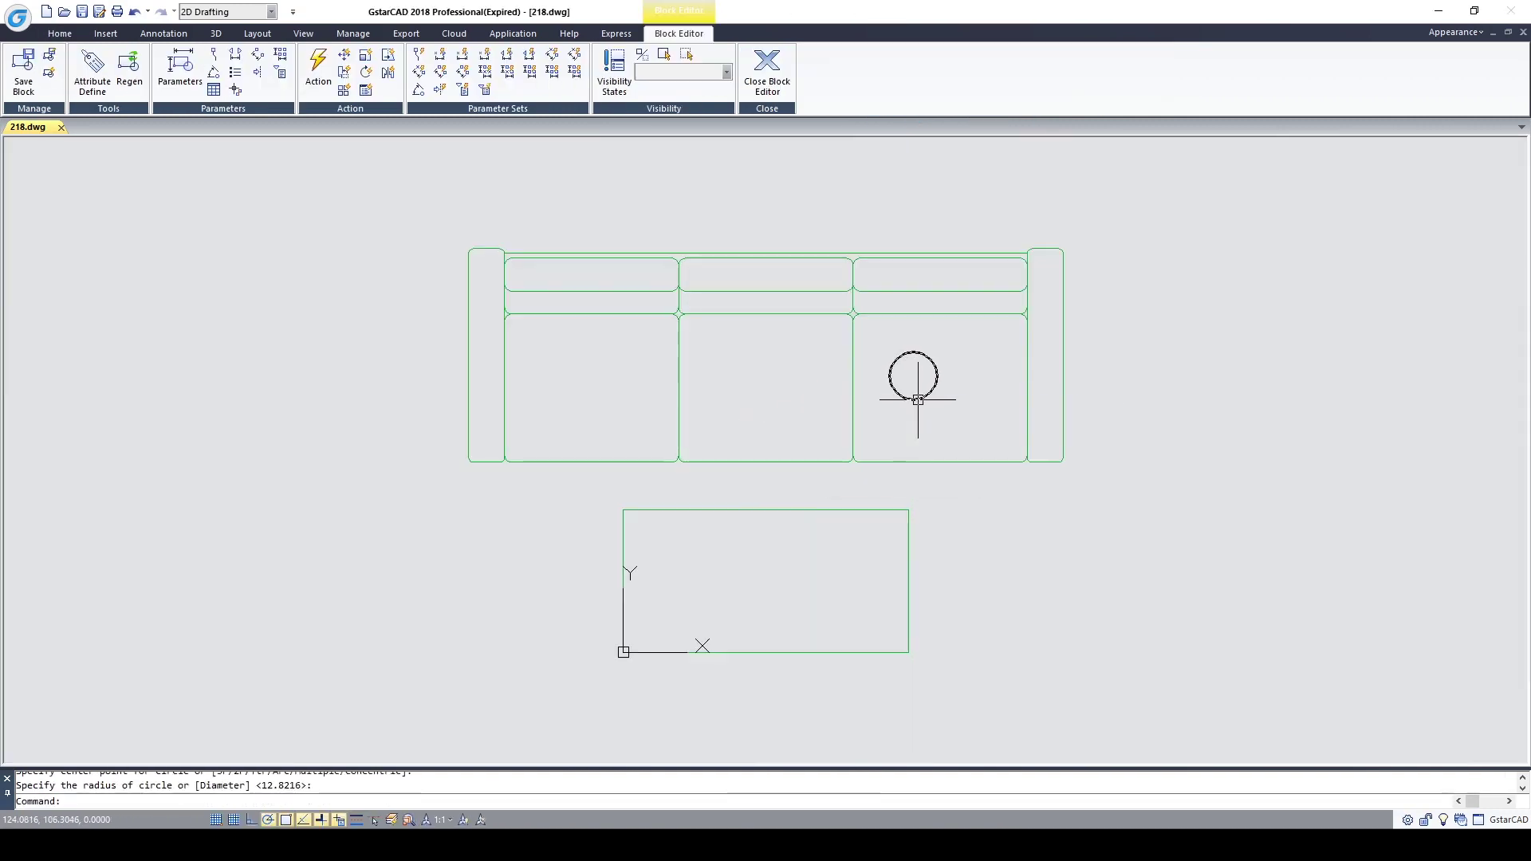
click(767, 73)
click(752, 435)
Compare the edited sofa blocks in the plan and check which layer the upper wall's fill is on.
scroll(749, 447, down, 2)
scroll(765, 461, up, 1)
mouse_move(548, 383)
middle_down()
mouse_move(634, 298)
mouse_move(635, 414)
middle_up()
scroll(636, 414, up, 5)
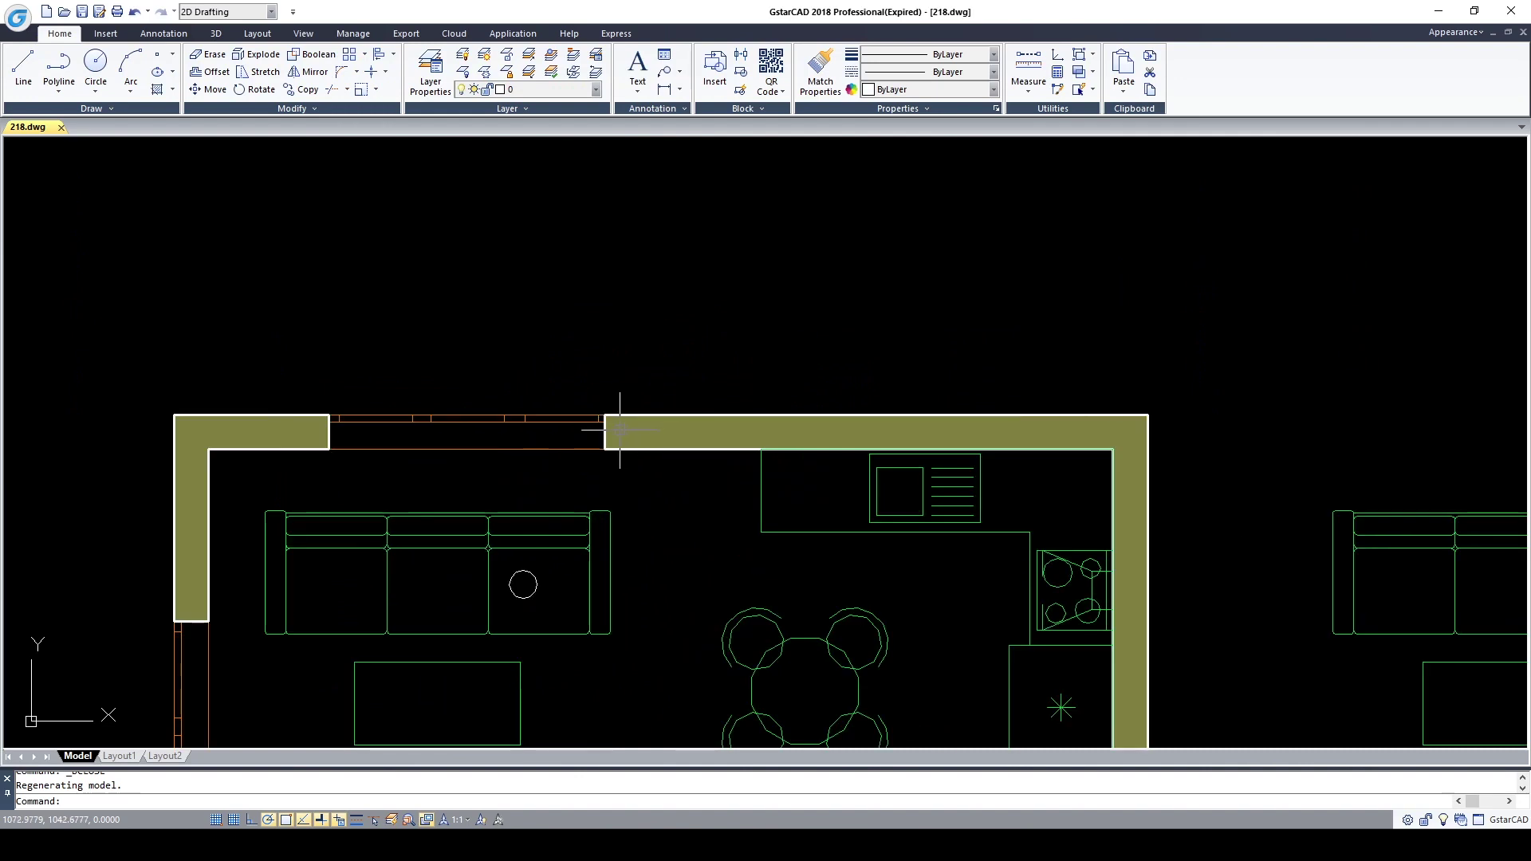
click(672, 426)
click(525, 90)
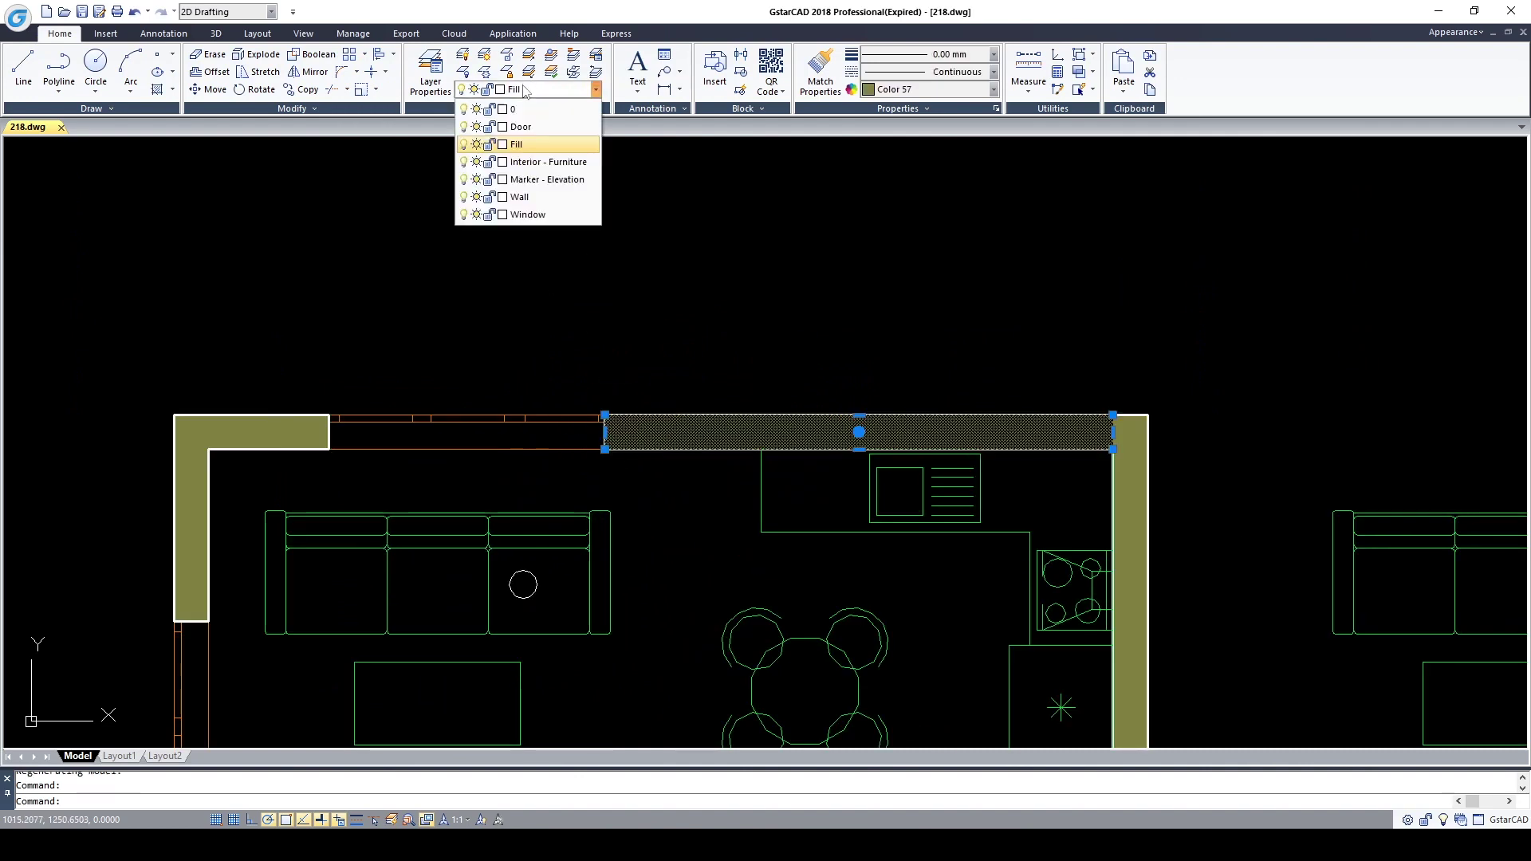
click(520, 148)
key(Escape)
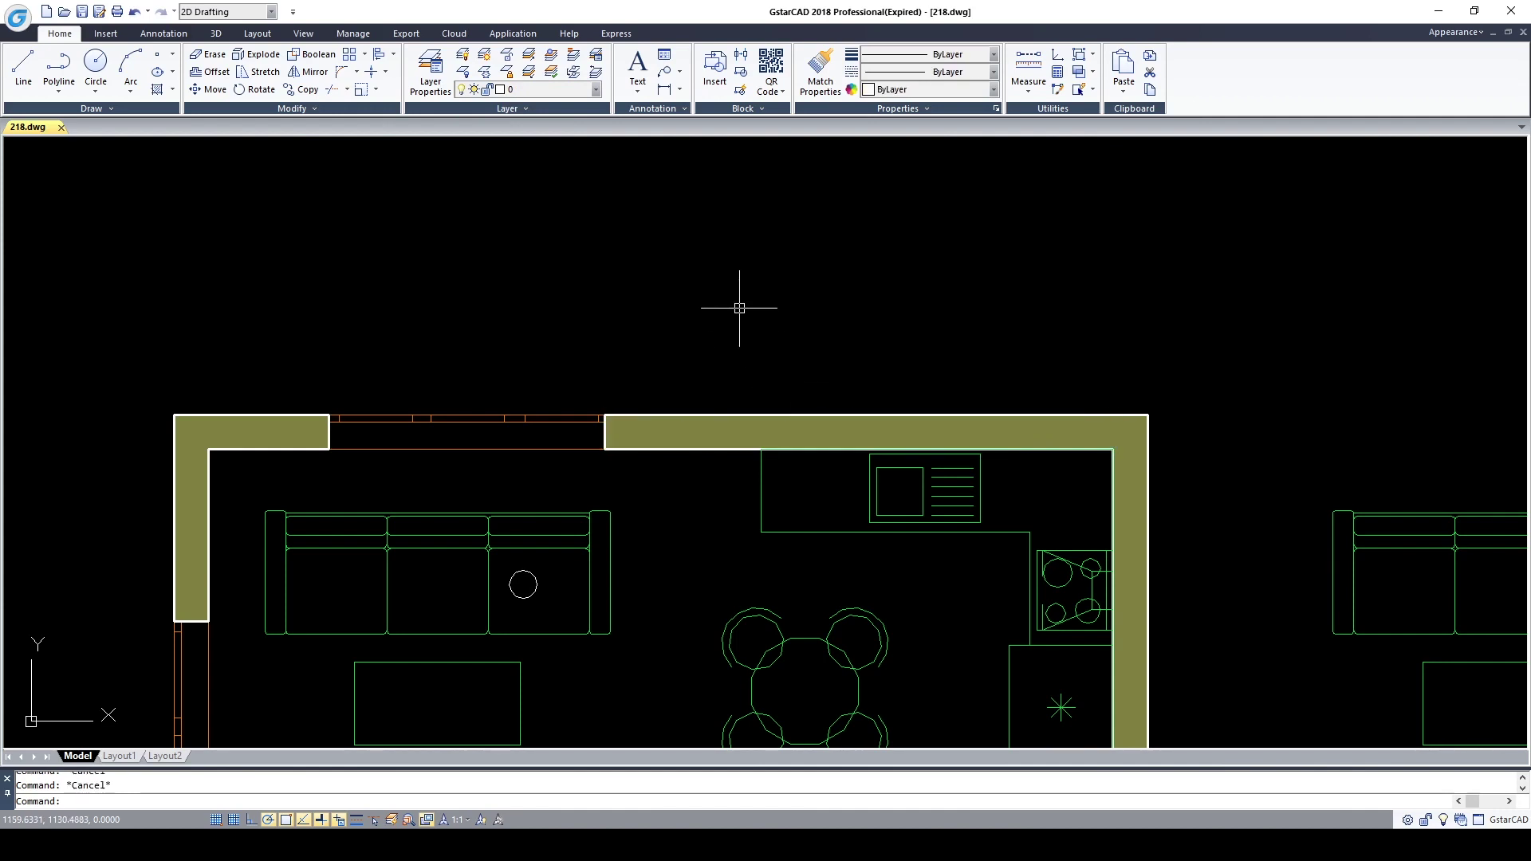
Dimension the upper wall's thickness at its end beside the window and look over the exported plan.
click(667, 92)
click(604, 415)
scroll(599, 415, up, 3)
click(597, 414)
scroll(530, 427, up, 4)
click(531, 403)
scroll(519, 417, down, 8)
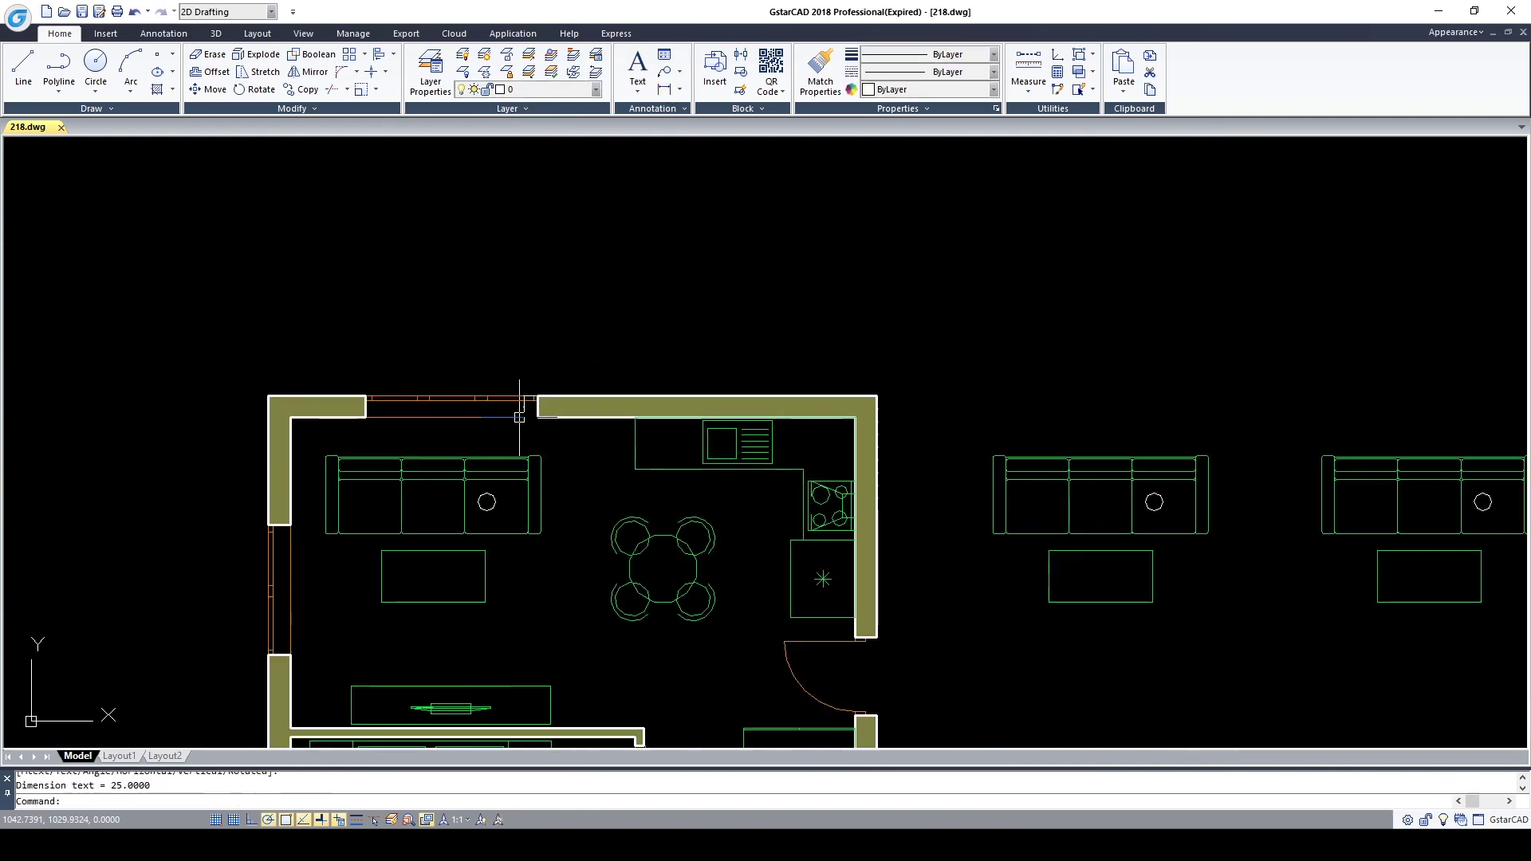
scroll(506, 404, up, 5)
key(Escape)
click(481, 402)
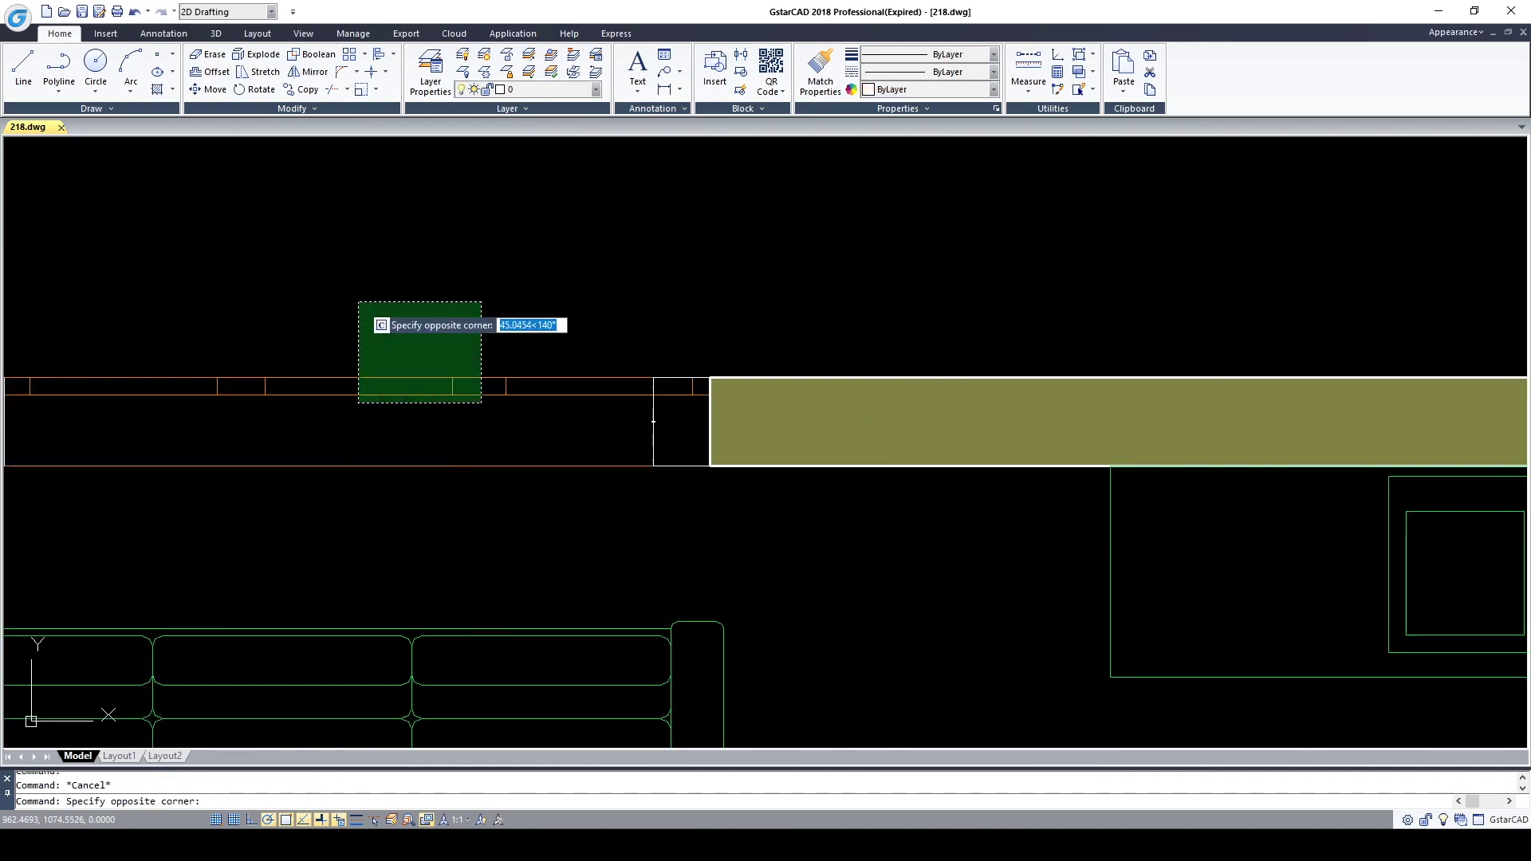
key(Escape)
scroll(359, 331, down, 6)
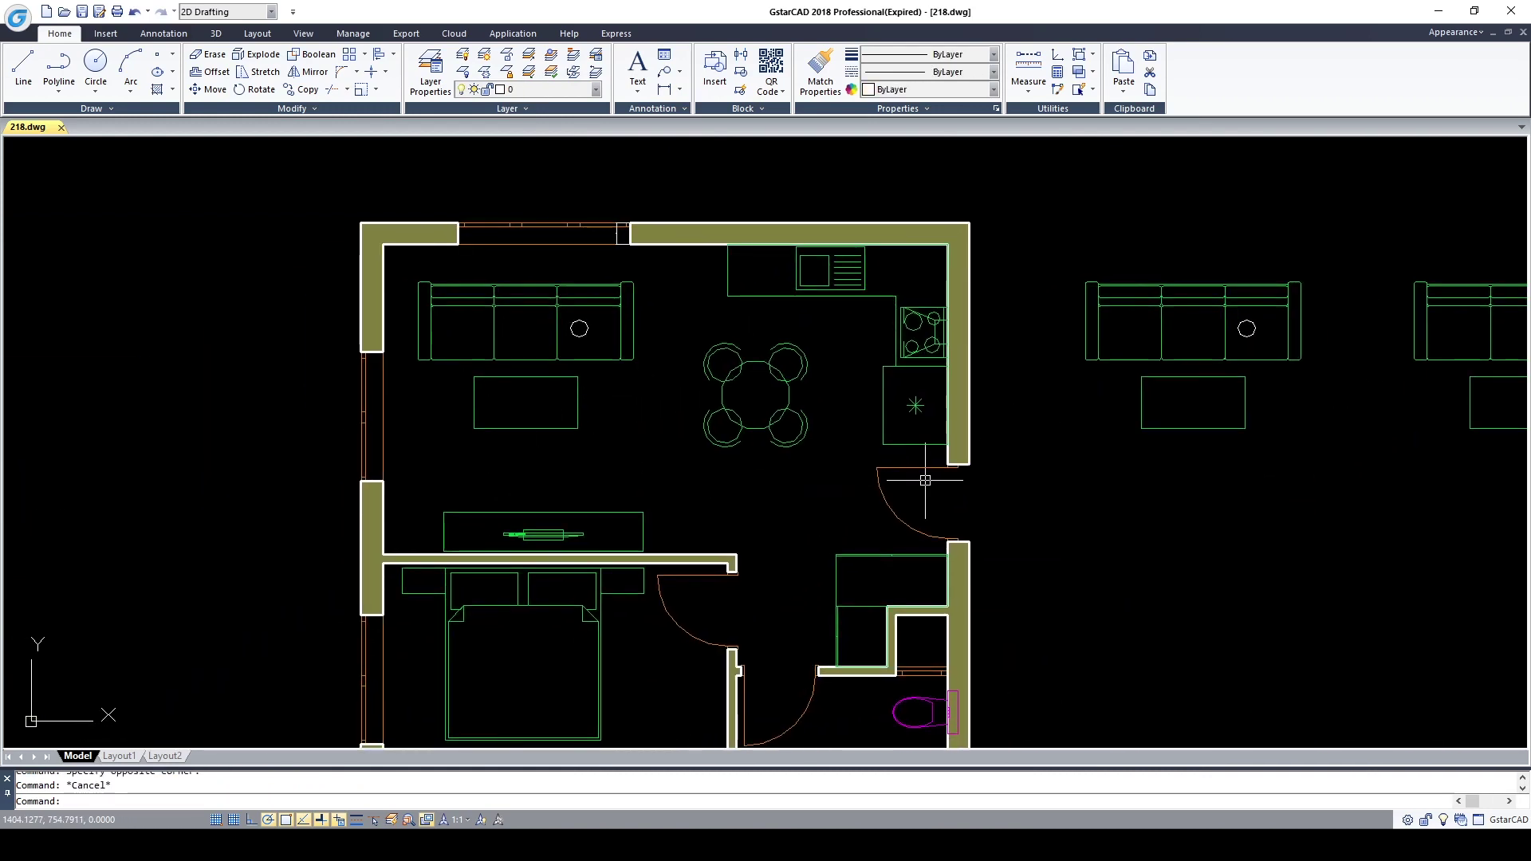
scroll(925, 480, down, 4)
middle_drag(1064, 515, 865, 479)
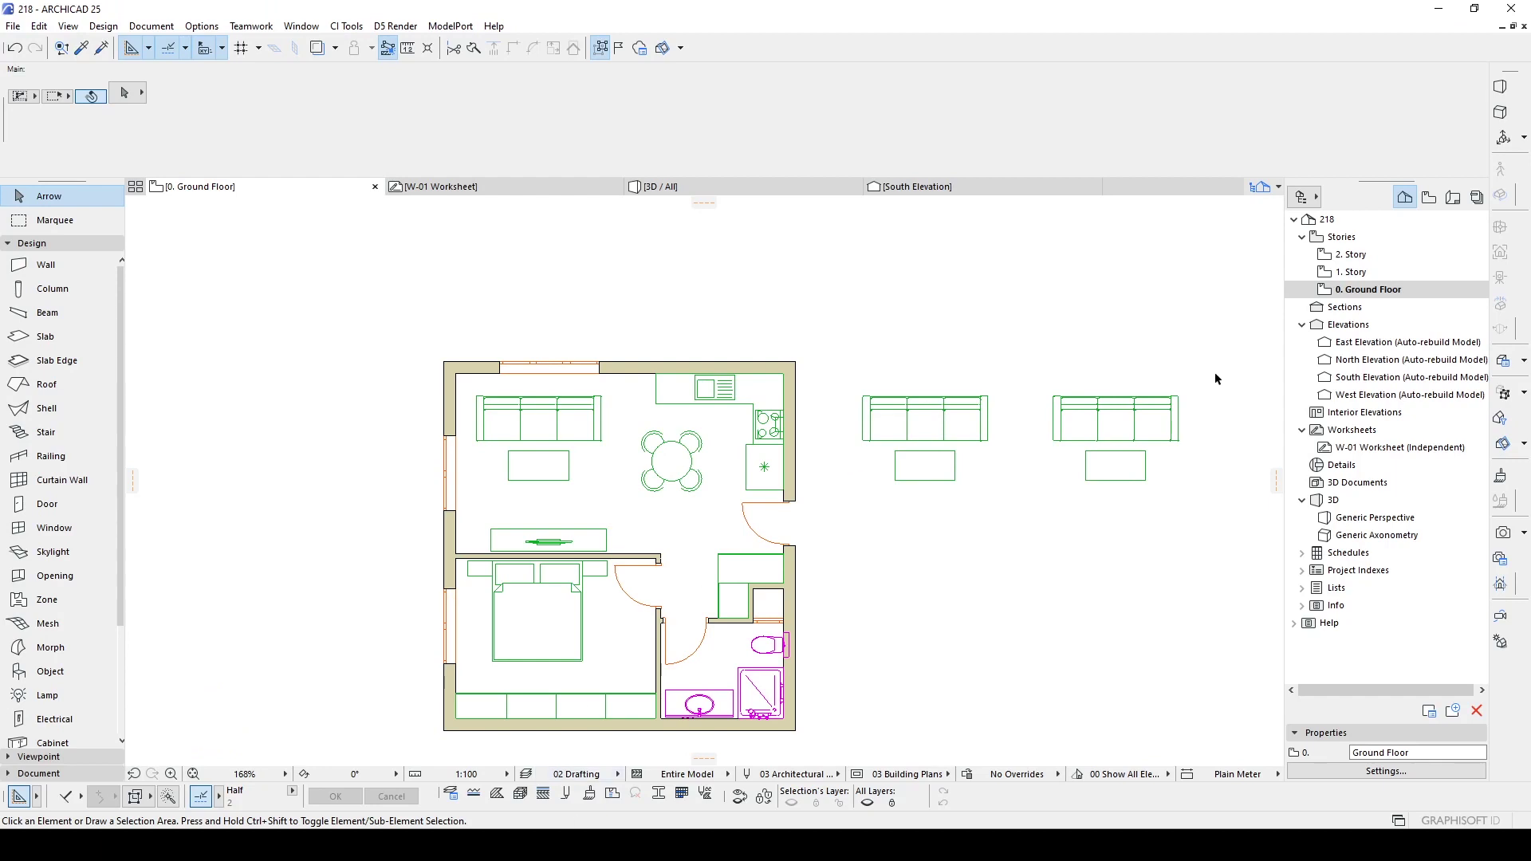
In ARCHICAD, open the A.01.1 Ground Floor layout and inspect the plan drawing placed on the sheet.
click(1453, 197)
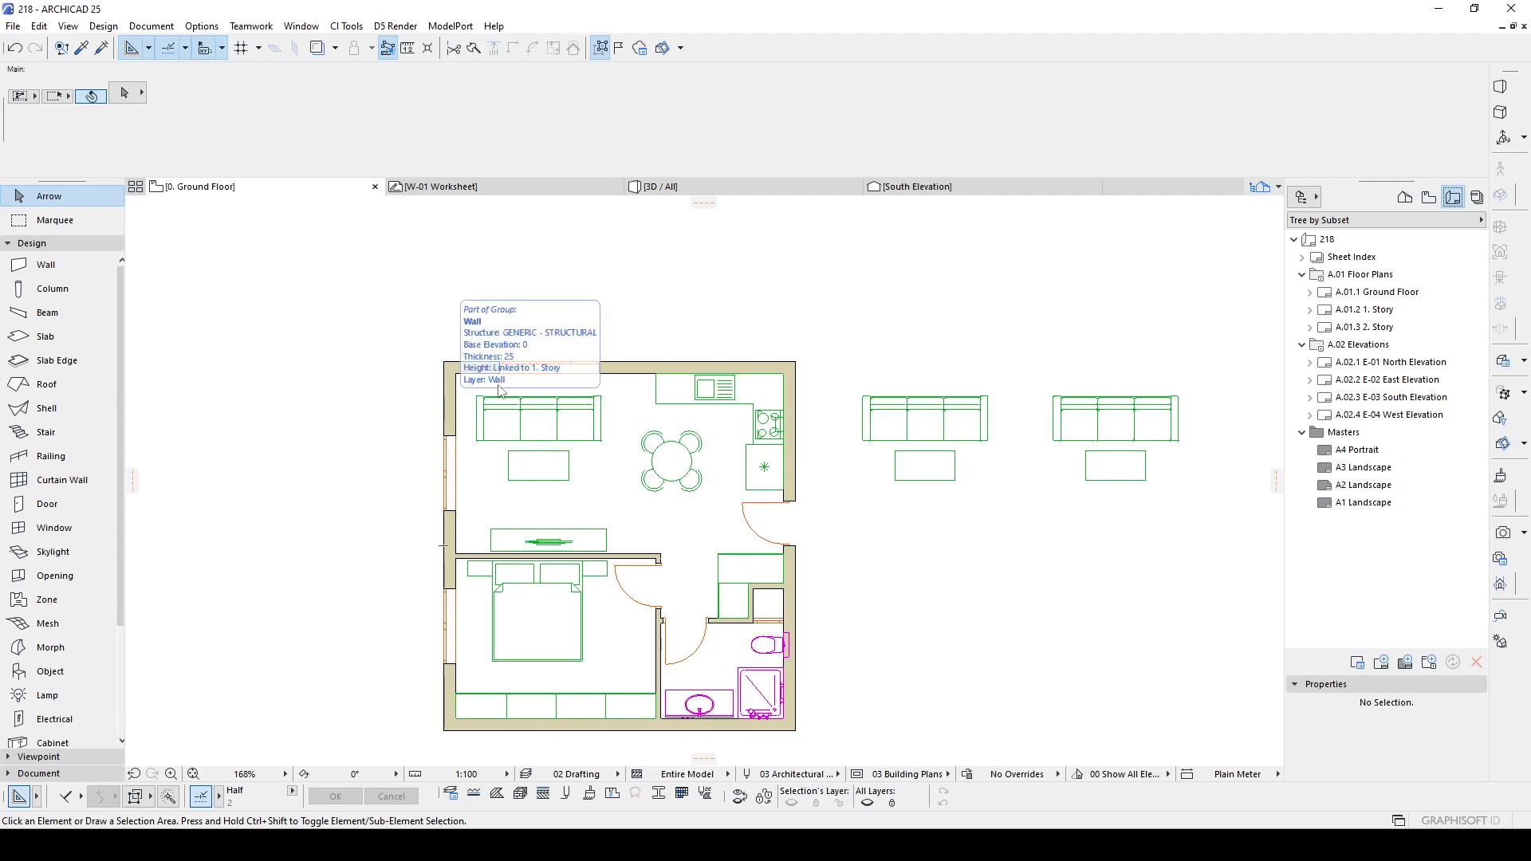
click(1428, 198)
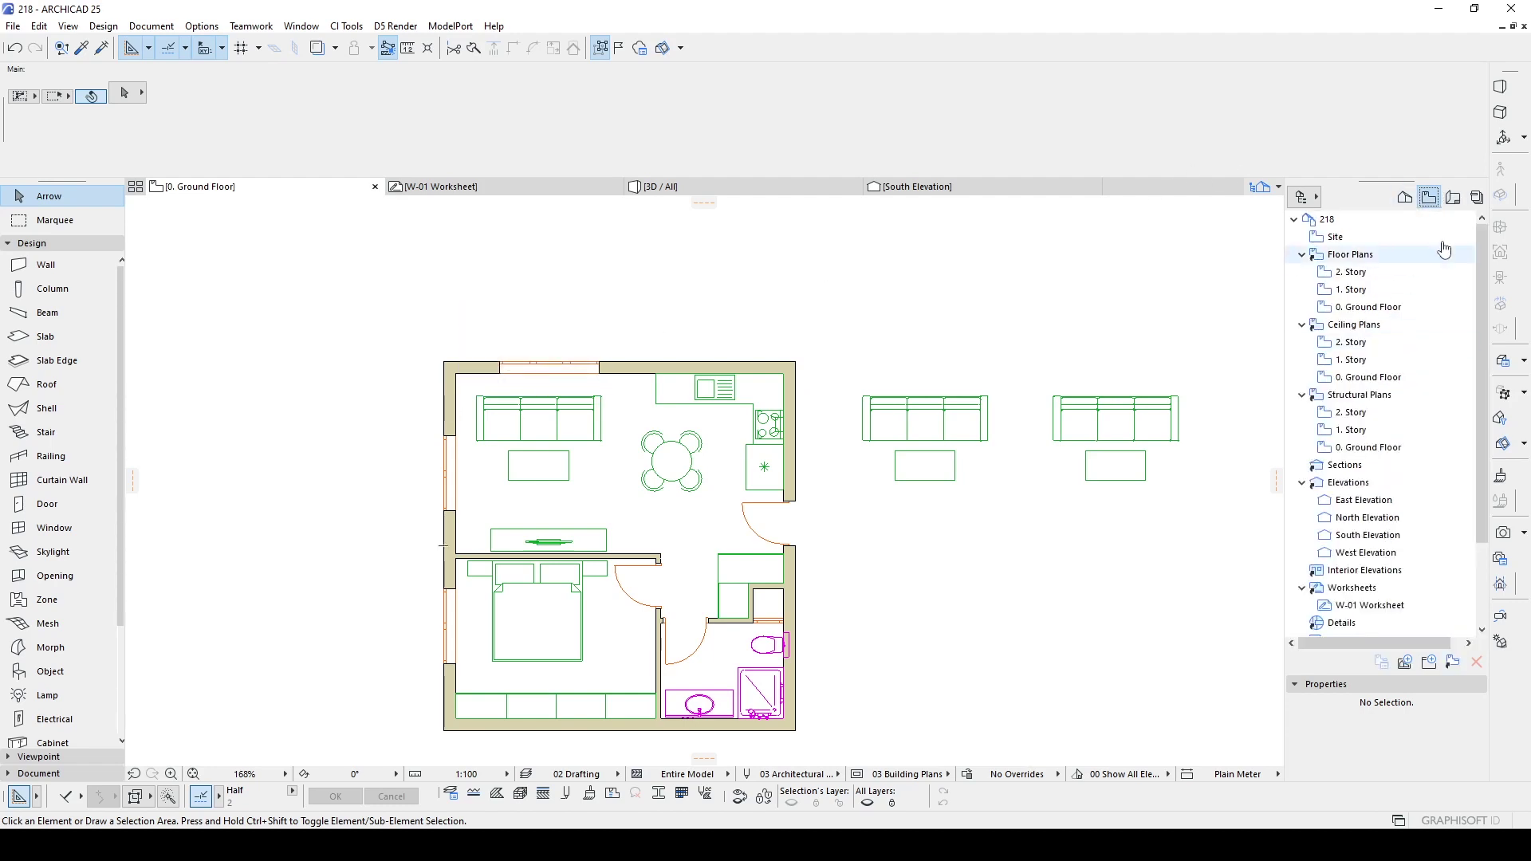
click(1453, 197)
click(1372, 328)
double_click(1377, 293)
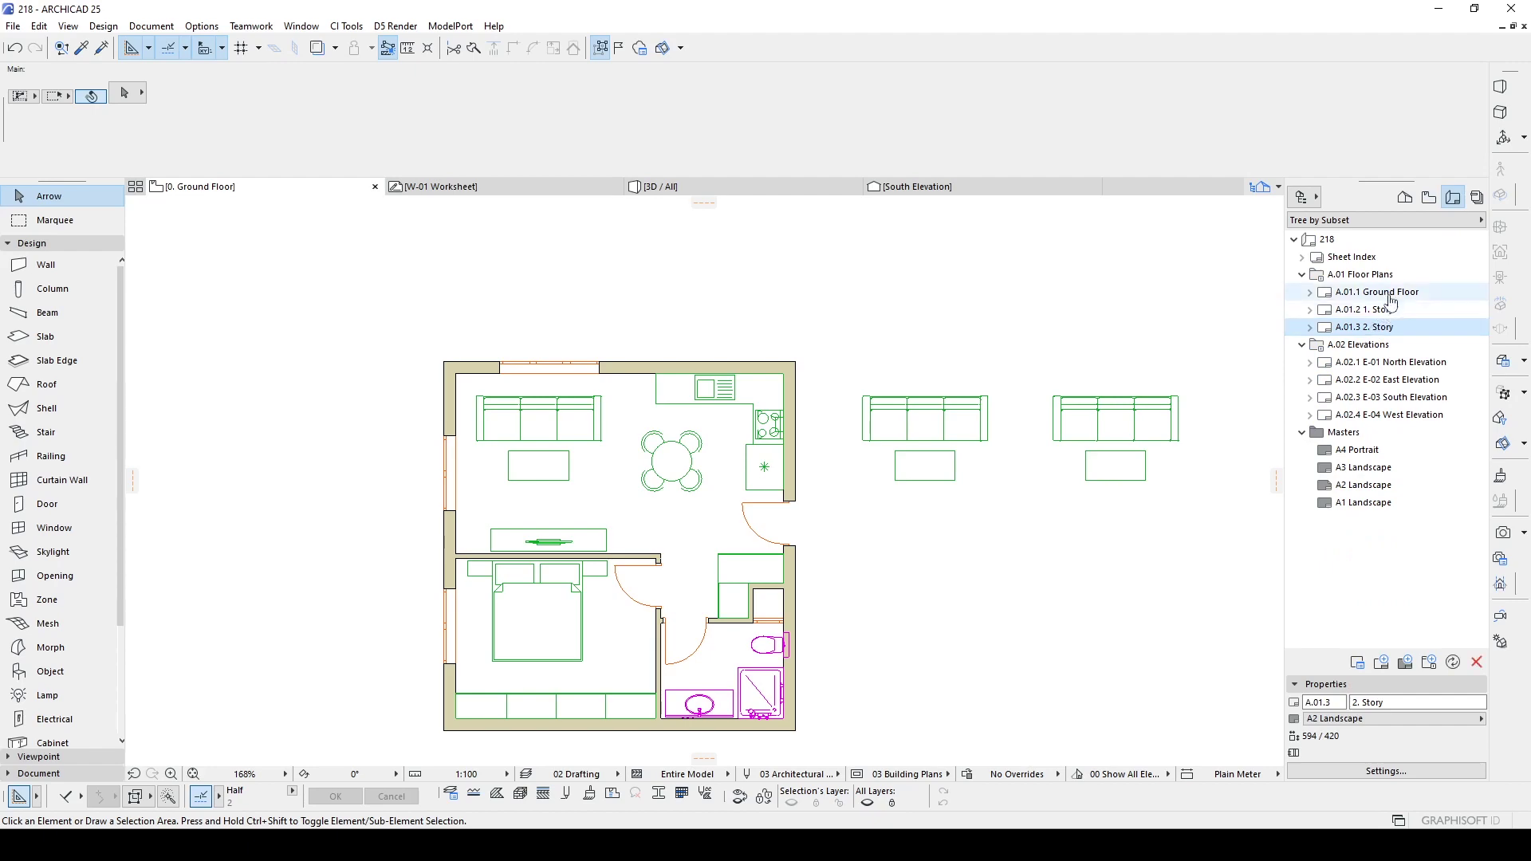
scroll(702, 478, up, 5)
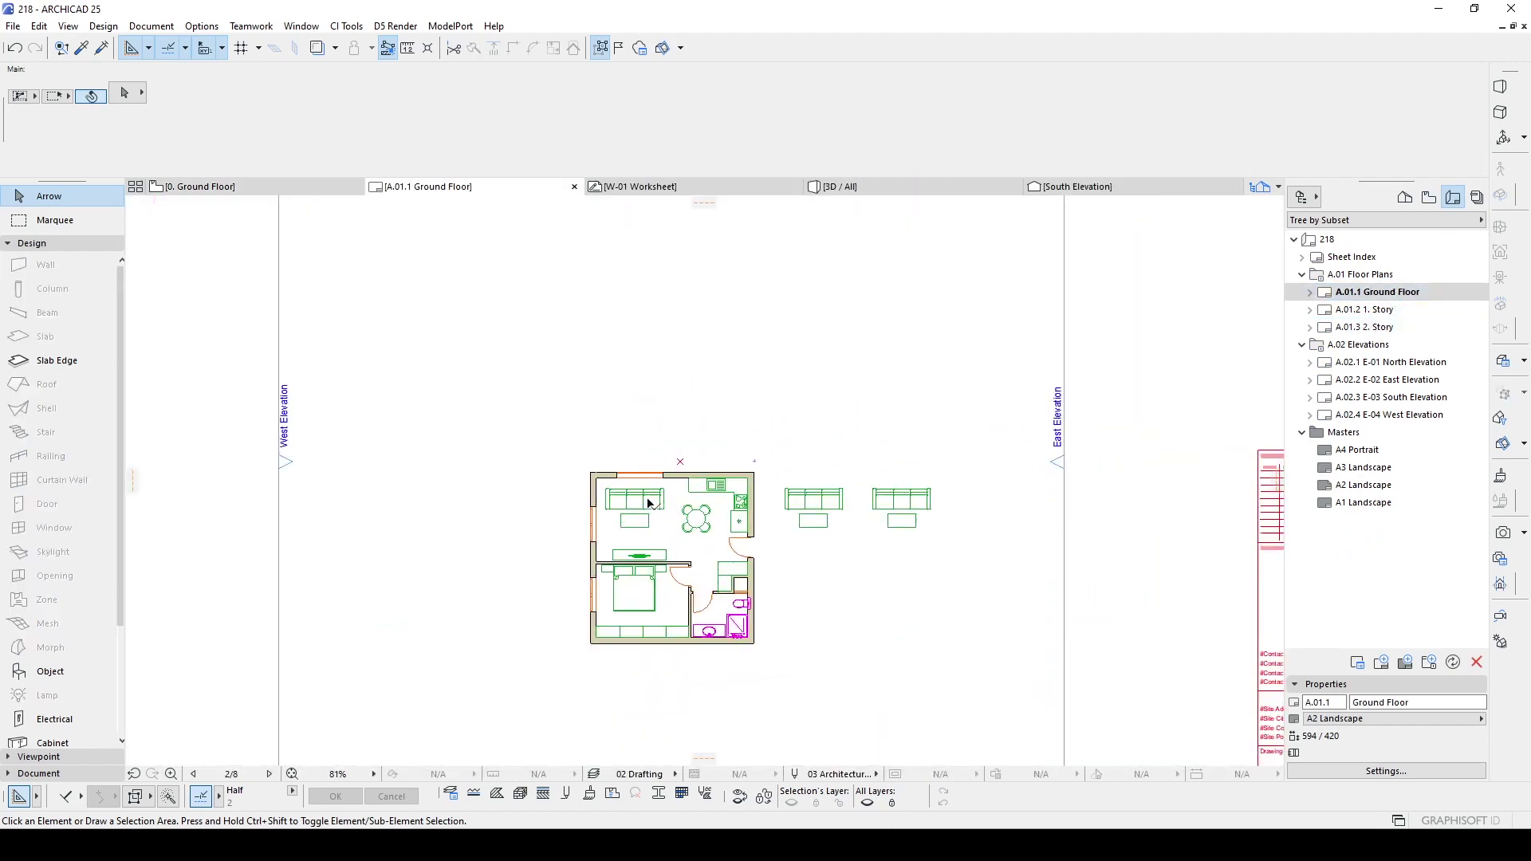
click(649, 444)
scroll(651, 451, down, 4)
scroll(652, 452, down, 2)
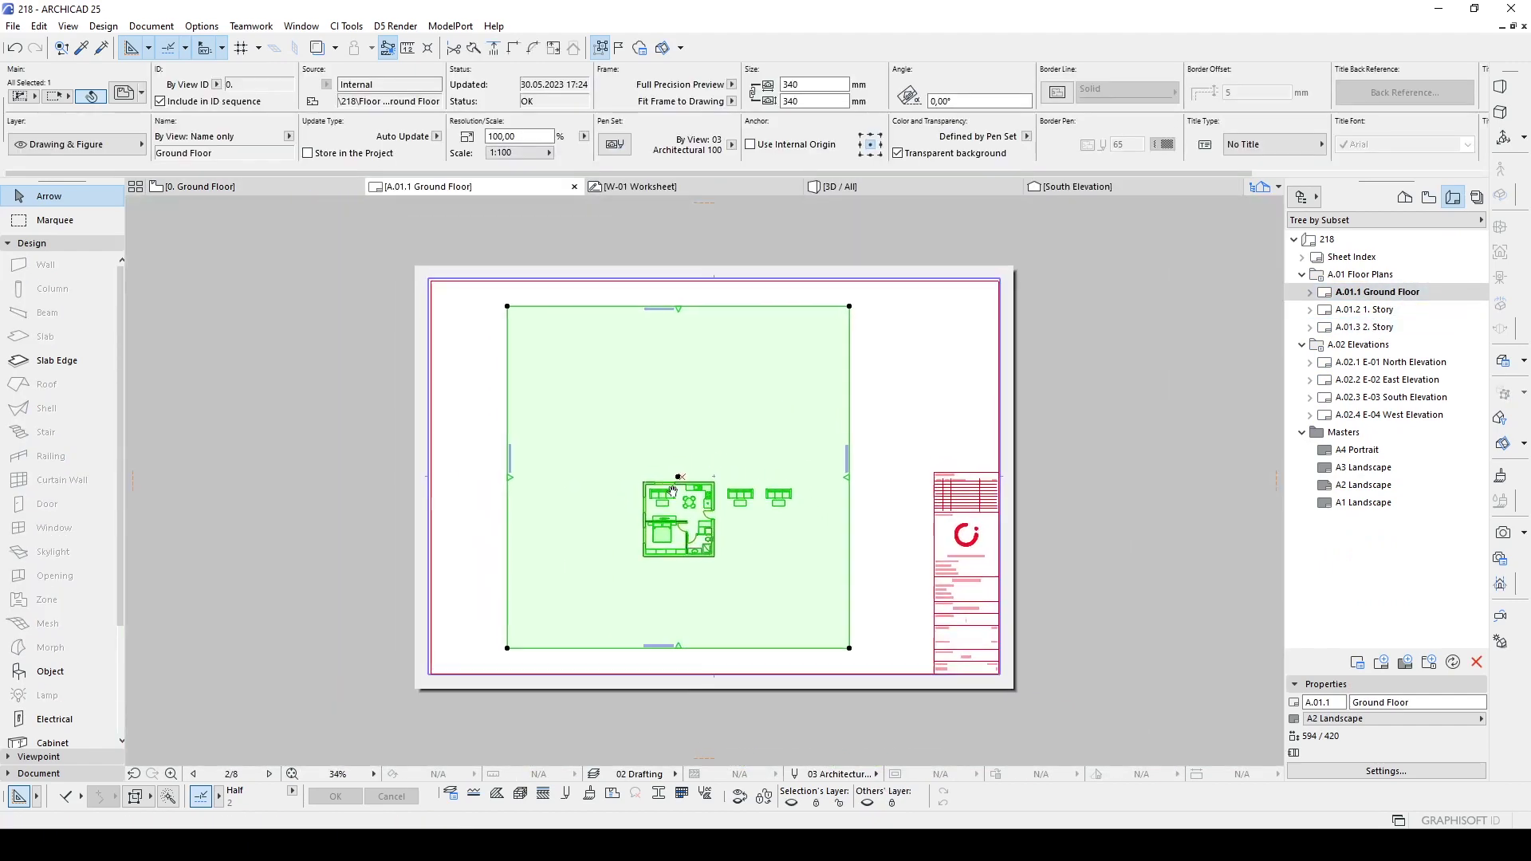
click(365, 335)
Export the layout as 218 layout.dwg with the SB NEW translator, skipping all missing file references.
click(12, 27)
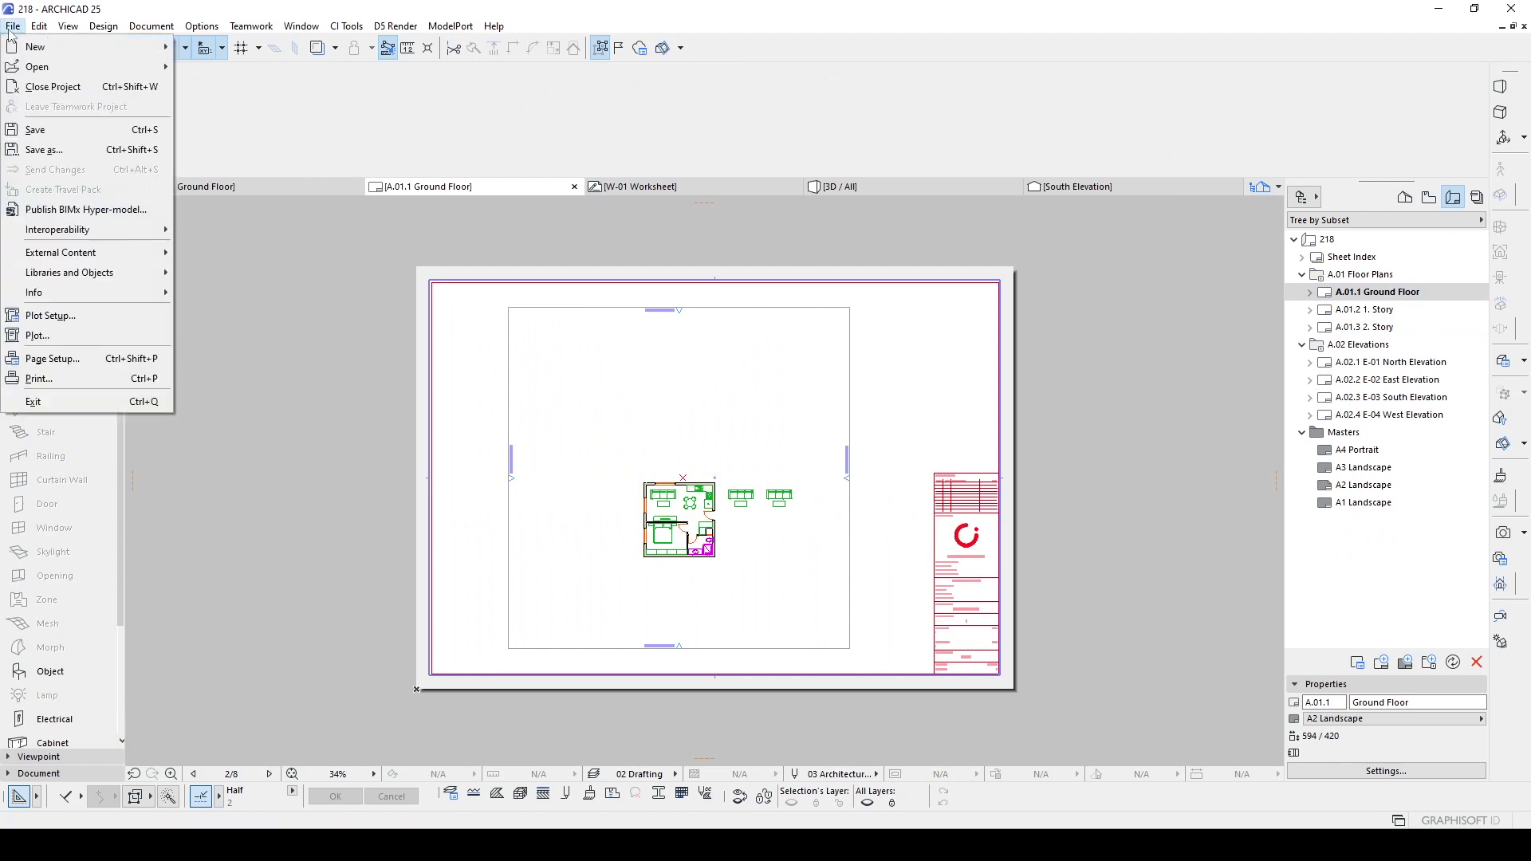
click(62, 153)
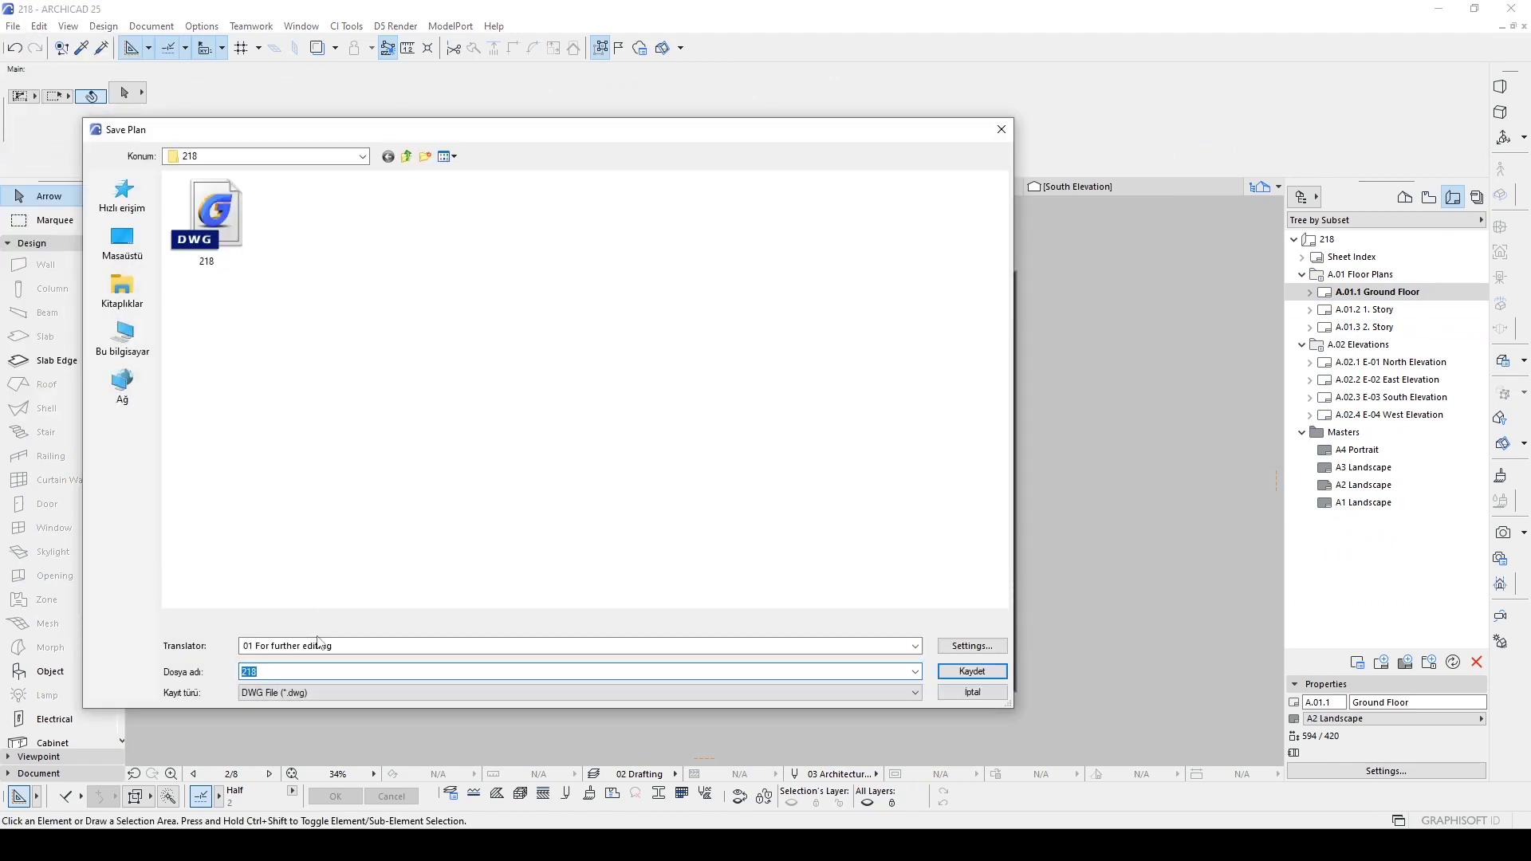
click(317, 645)
click(291, 710)
click(304, 671)
click(987, 674)
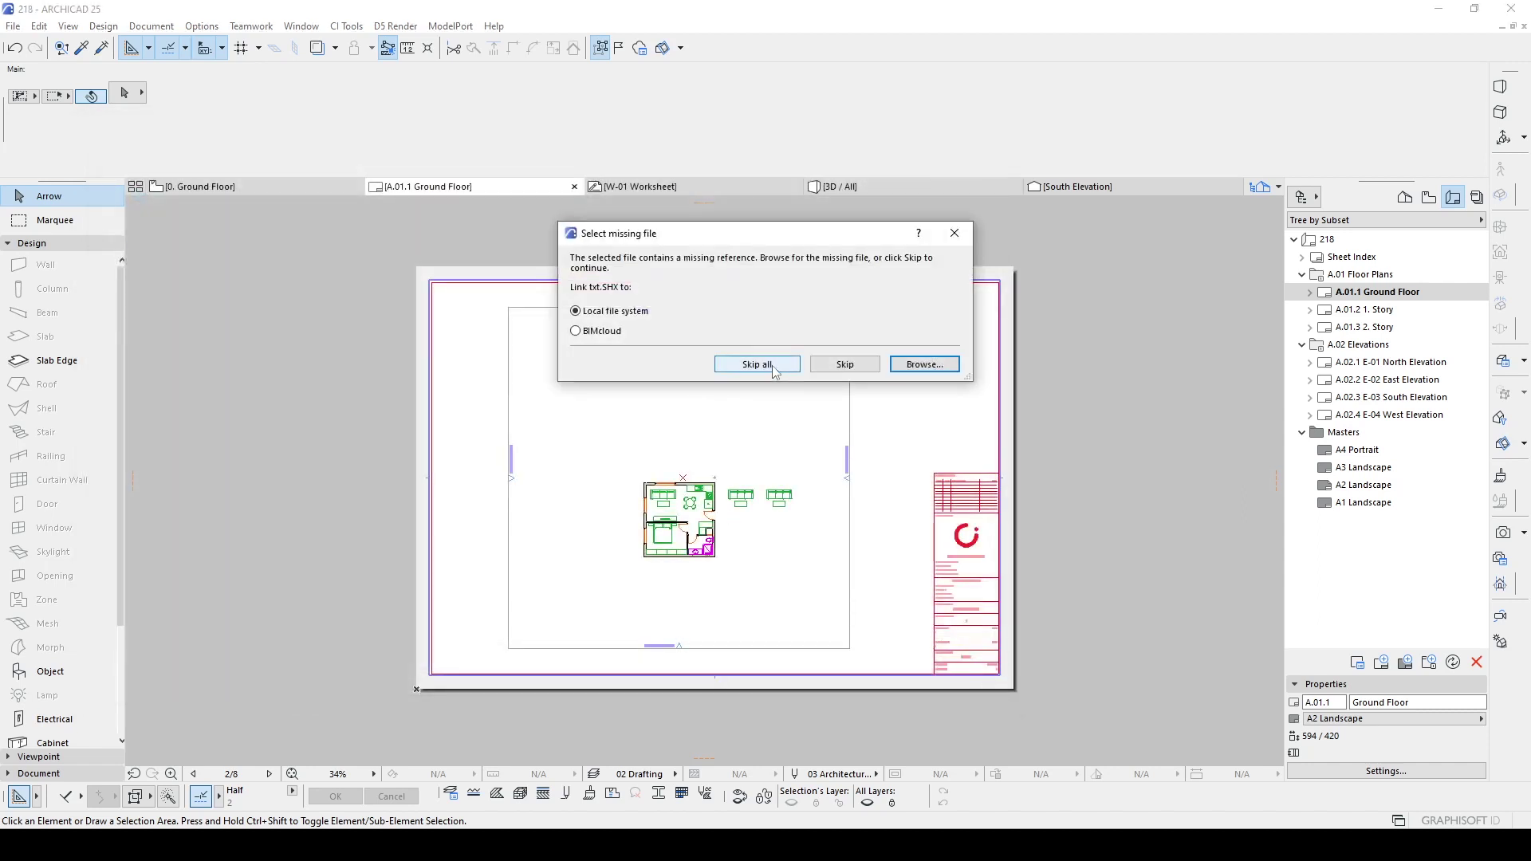
click(757, 364)
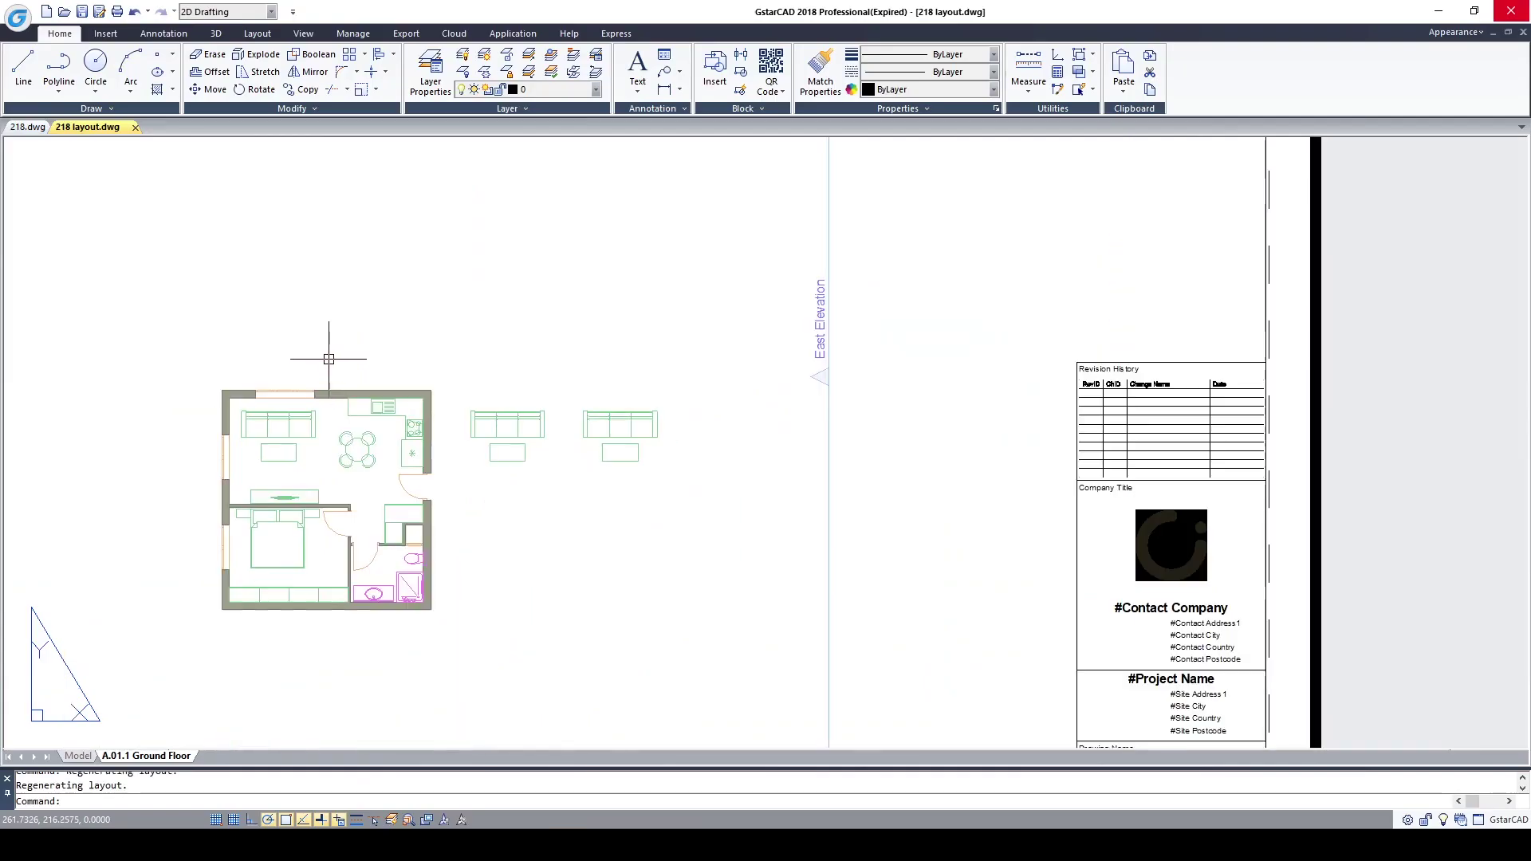
Inspect the exported A.01.1 Ground Floor layout in GstarCAD and test whether the plan's walls and furniture can be selected on the sheet.
middle_drag(325, 342, 662, 380)
click(670, 435)
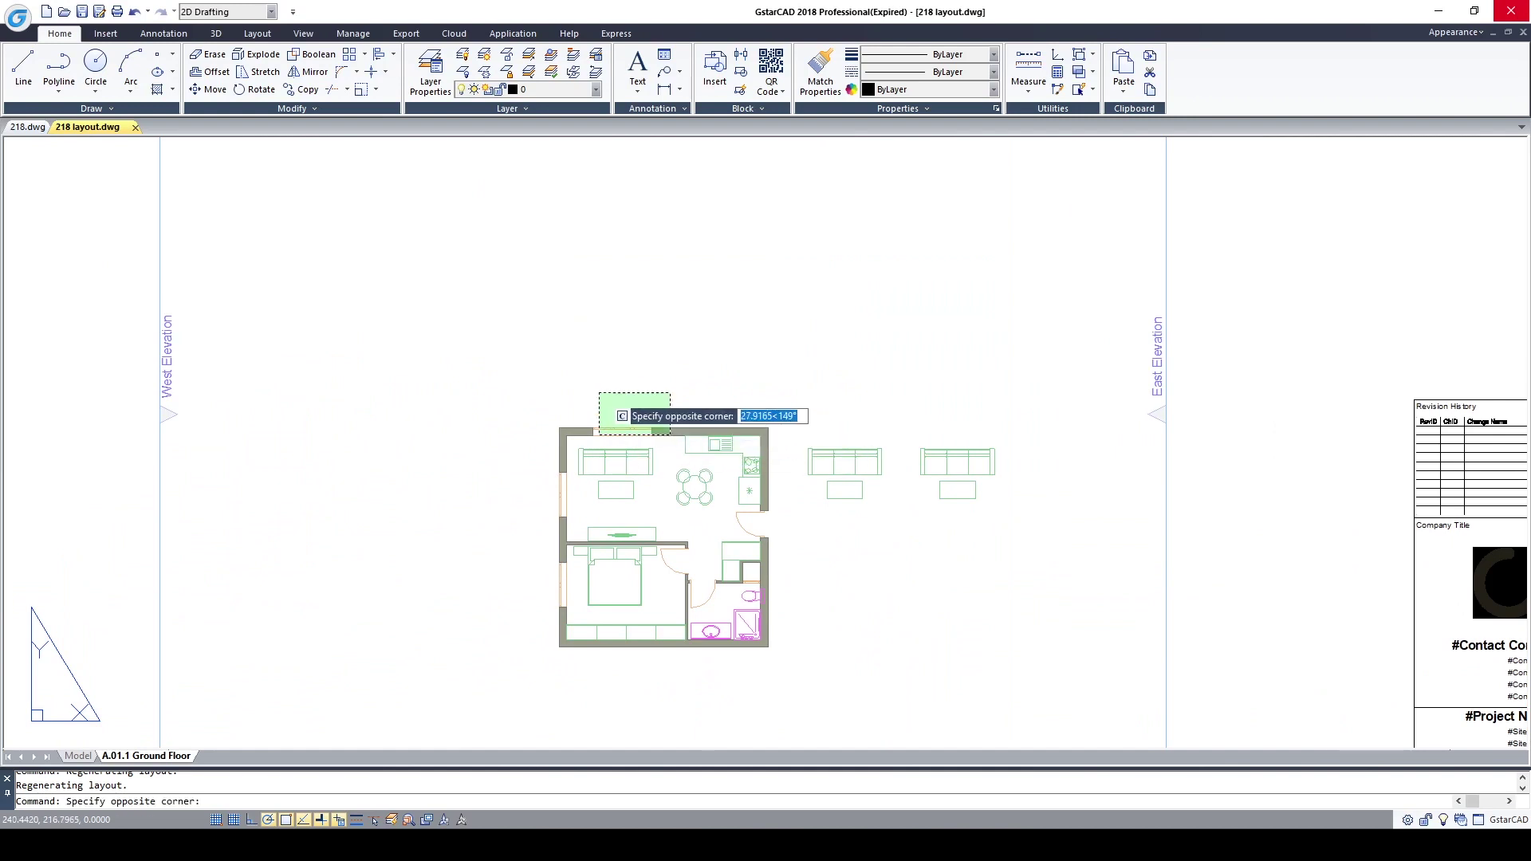
click(600, 394)
scroll(487, 408, down, 2)
click(686, 528)
click(492, 393)
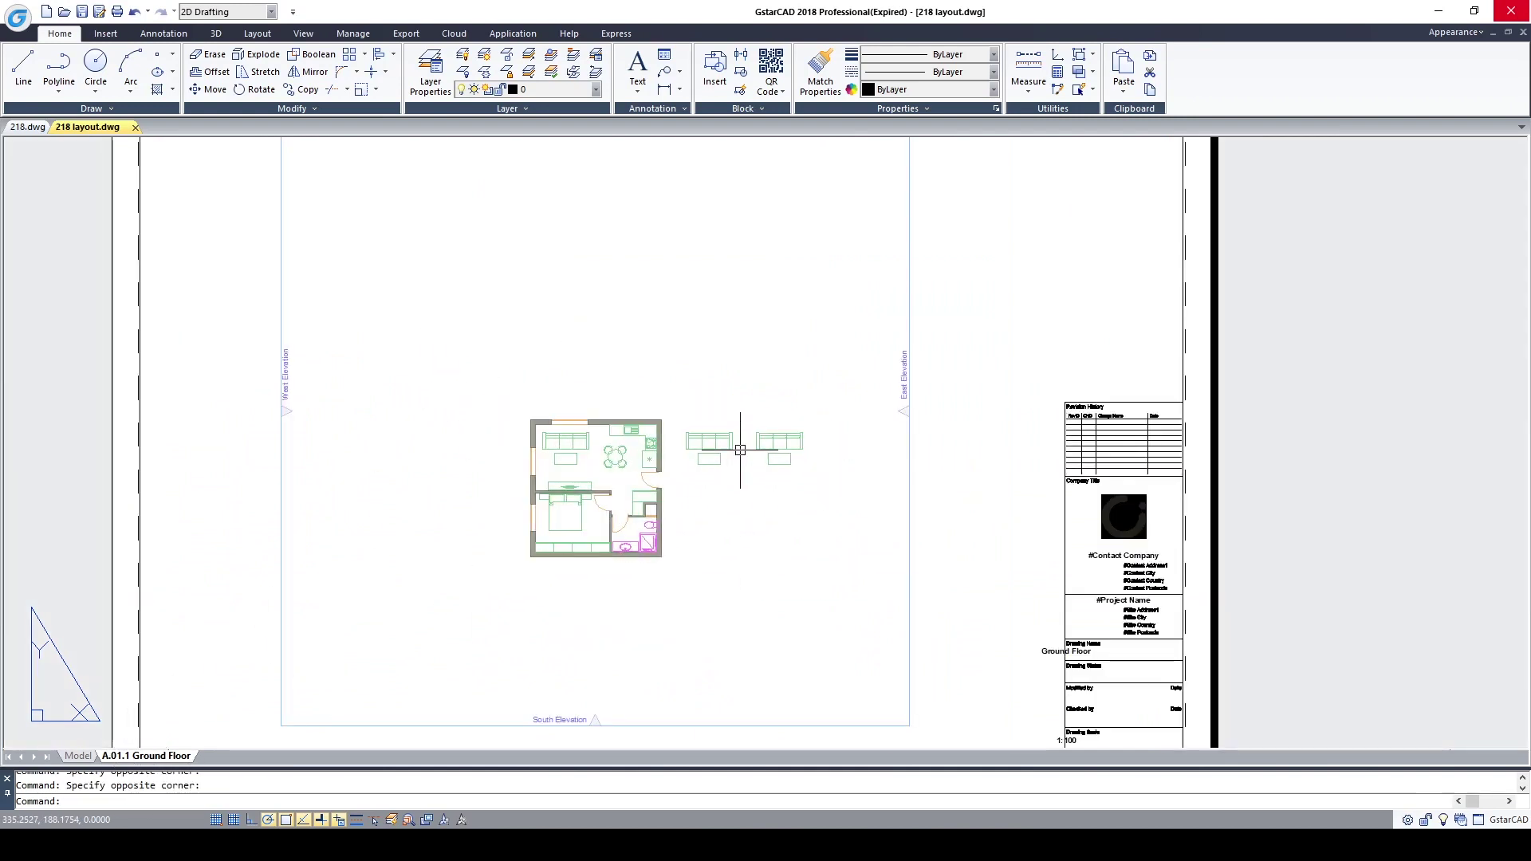
click(1180, 512)
click(677, 414)
key(Escape)
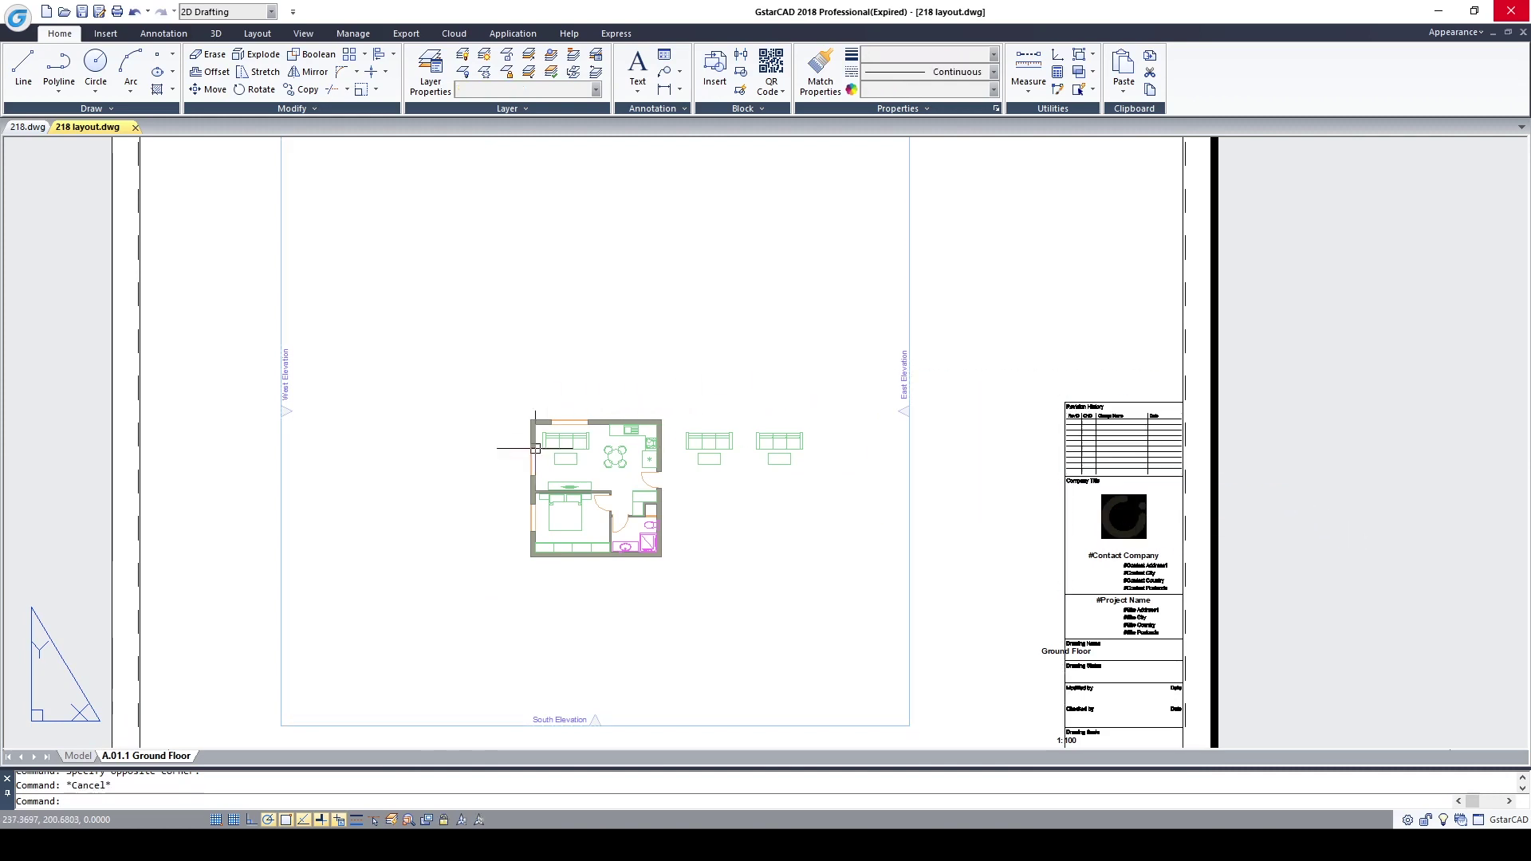
scroll(533, 451, up, 8)
click(547, 410)
click(440, 288)
scroll(440, 287, down, 4)
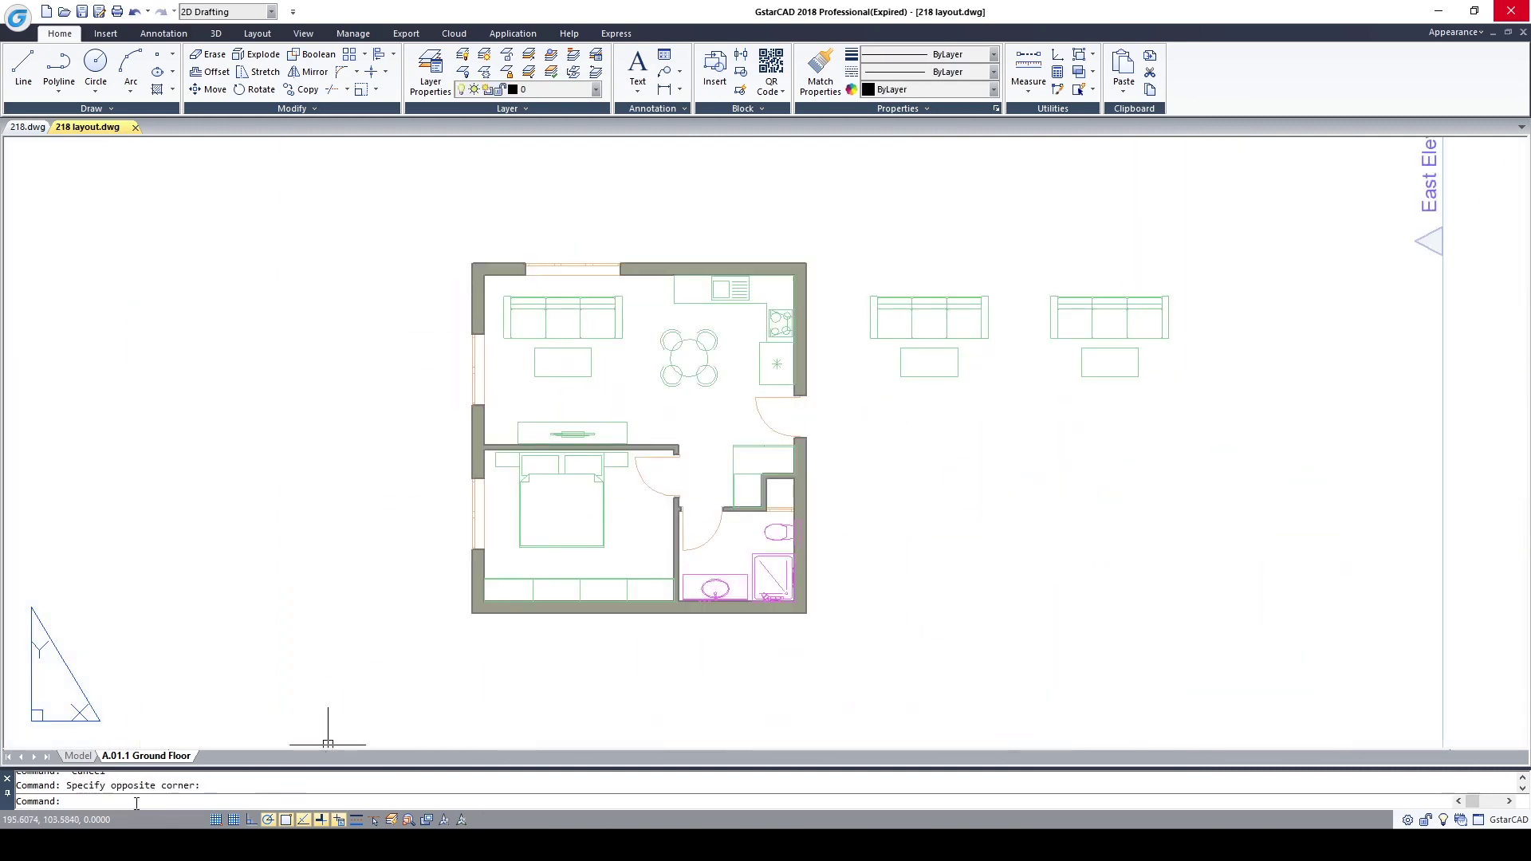
Switch to the layout file's model space, view the whole plan and check which layer the placed drawing is on.
click(78, 756)
scroll(394, 574, down, 5)
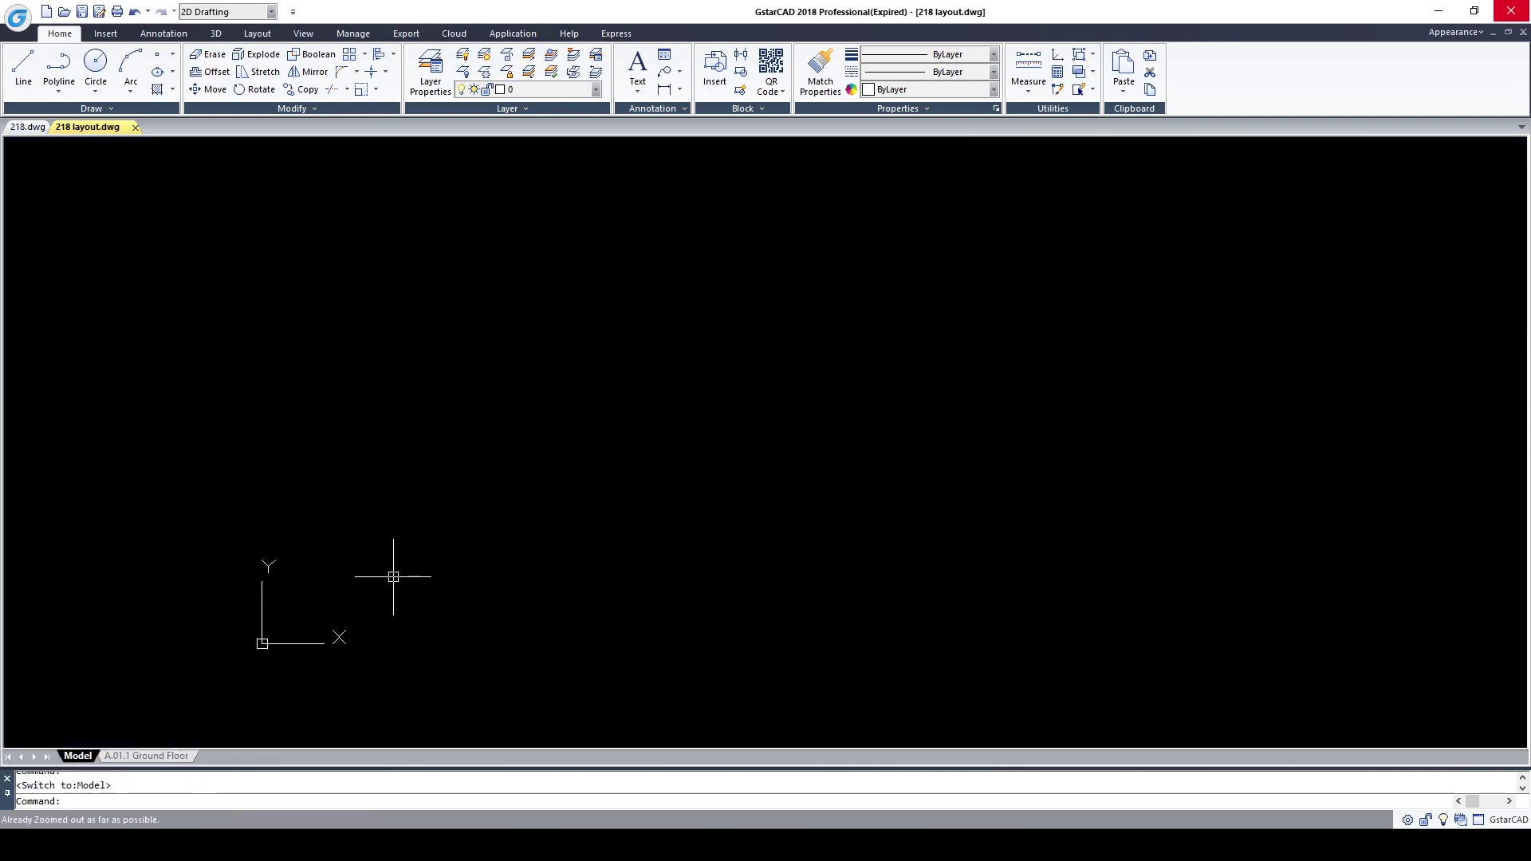
middle_click(550, 556)
middle_click(550, 556)
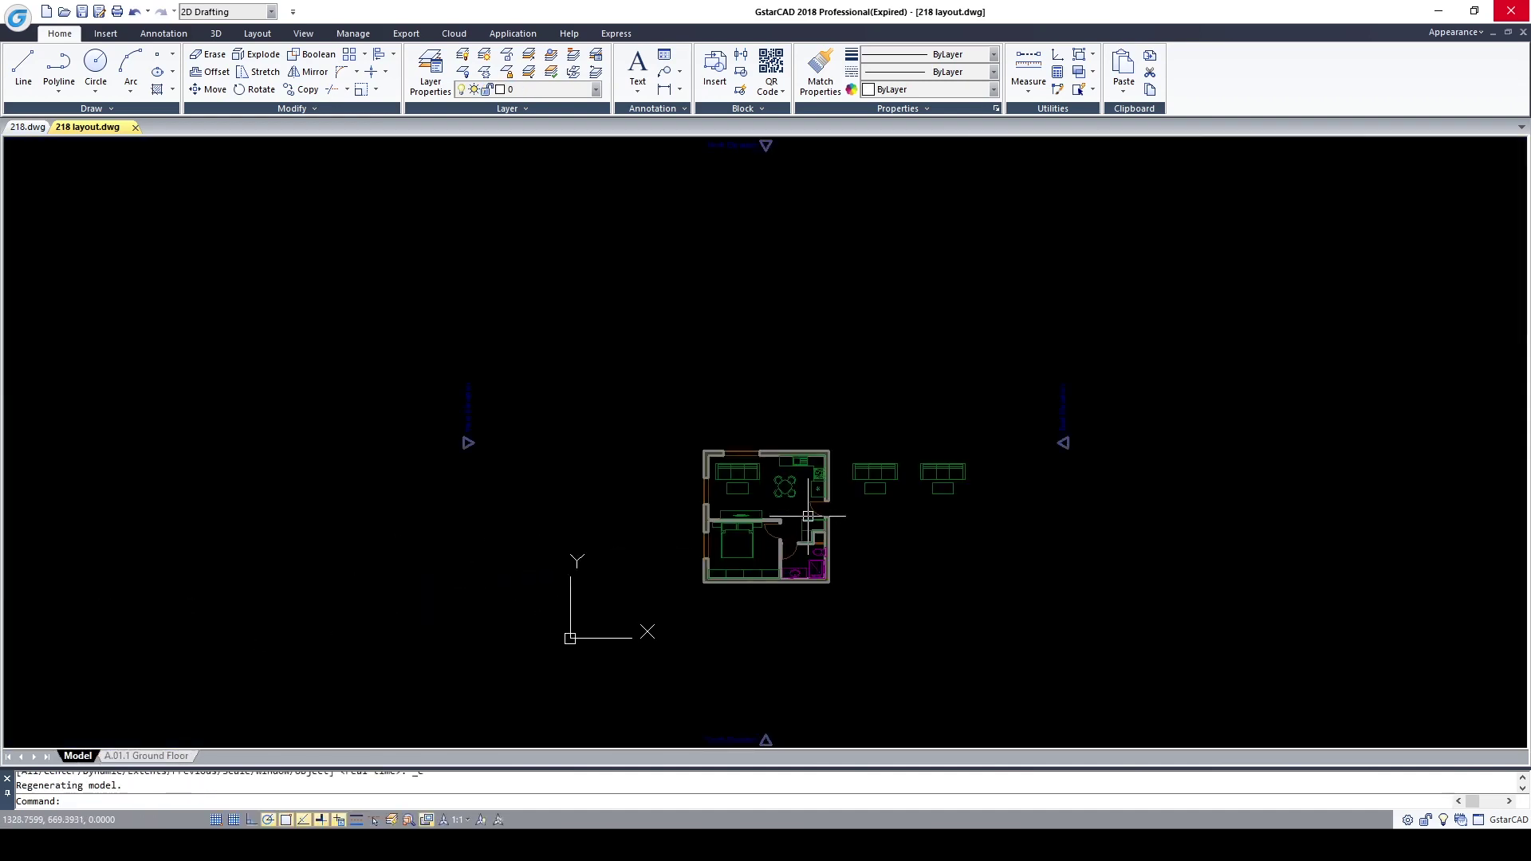
scroll(821, 495, up, 3)
middle_click(758, 437)
middle_click(758, 437)
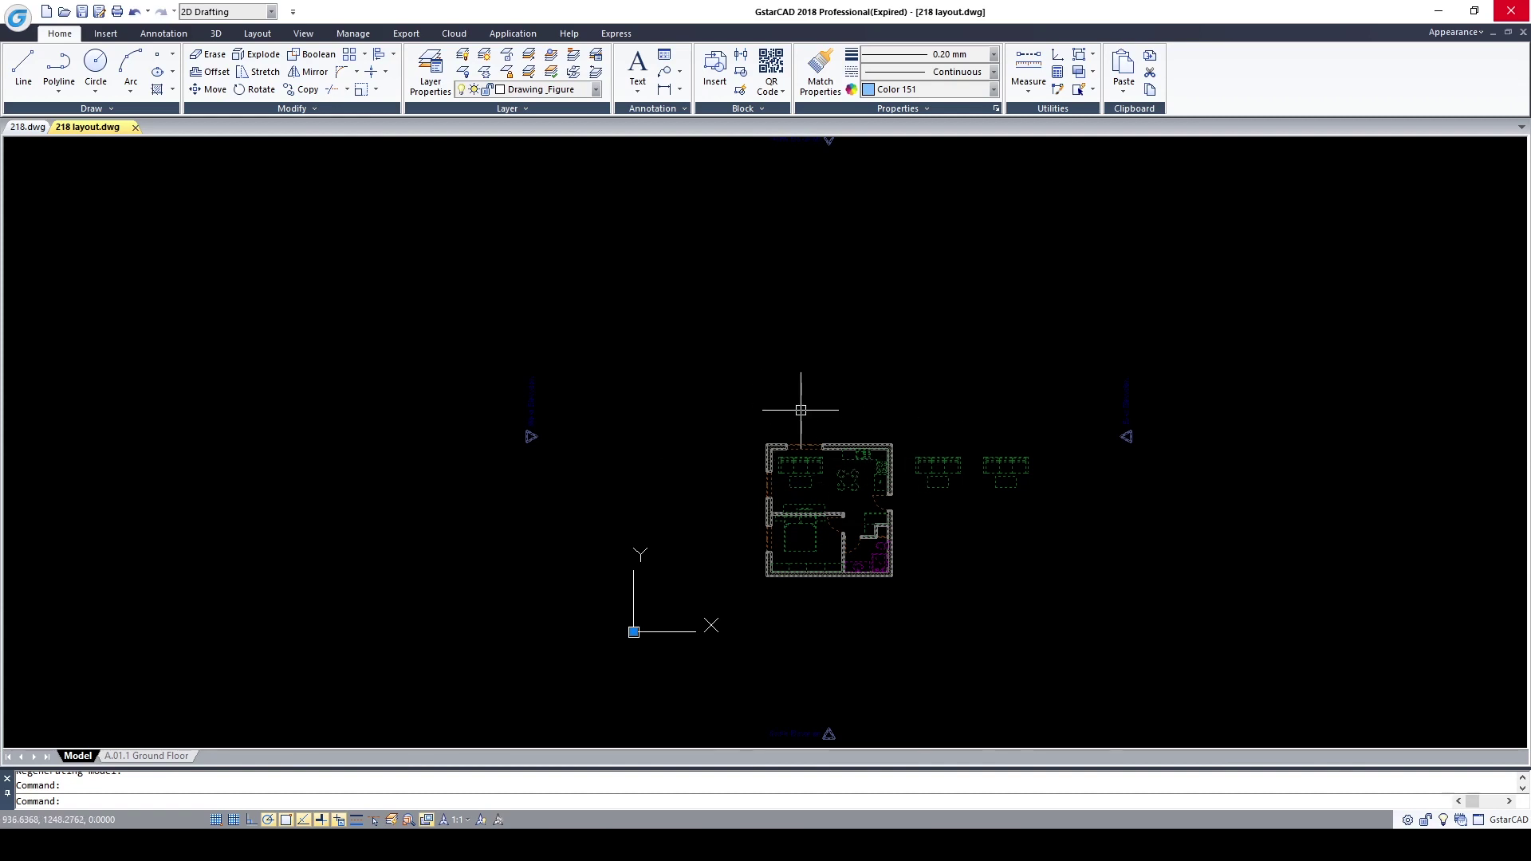
Open the drawing 218 layout_0.Ground Floor from the Xrefed ARCHICAD Views folder in the 218 project folder.
key(alt+Tab)
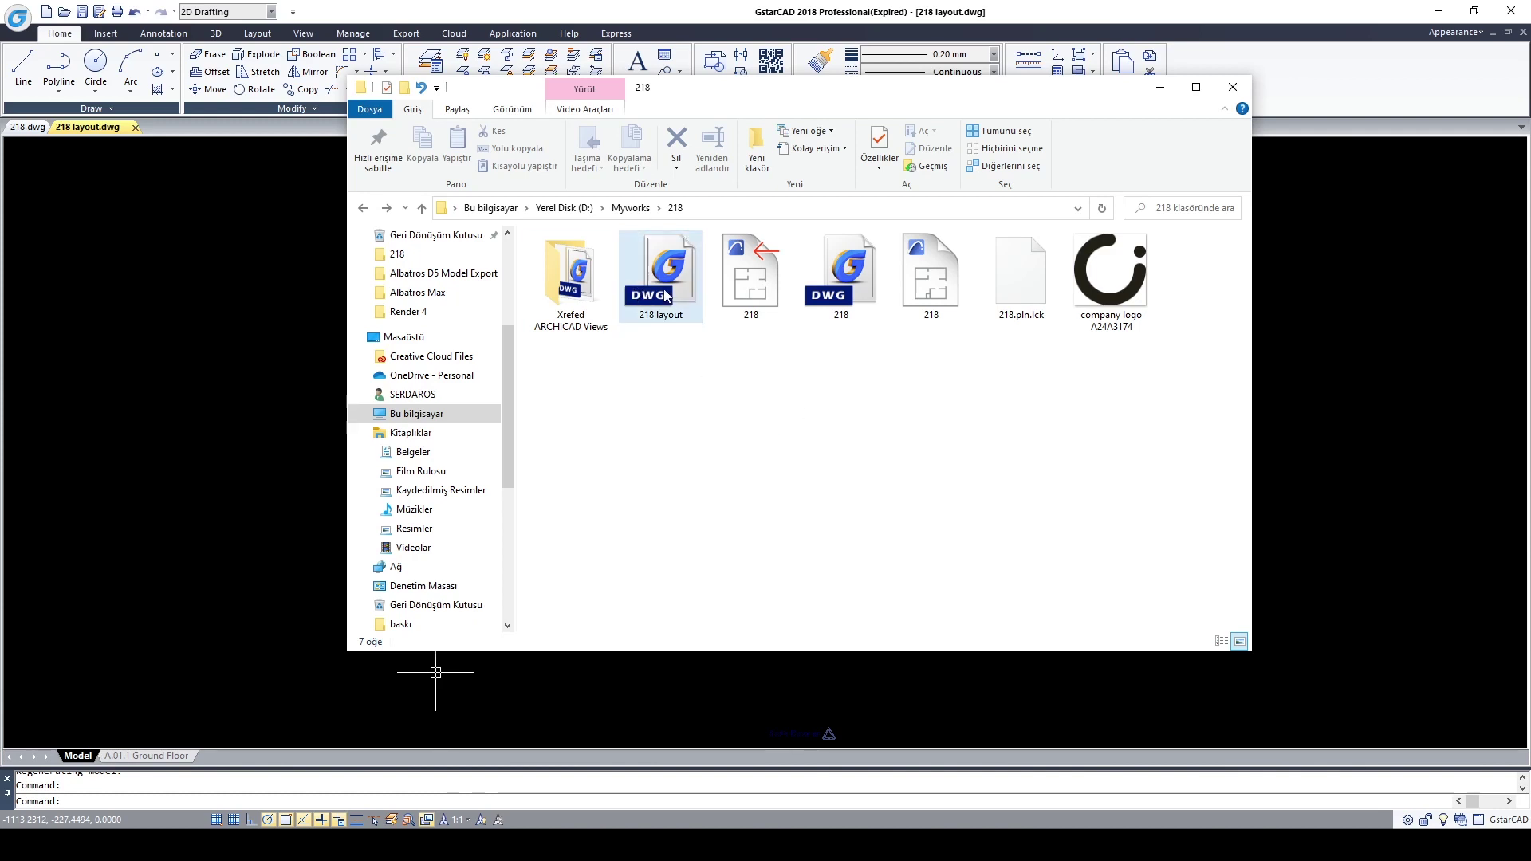
double_click(578, 289)
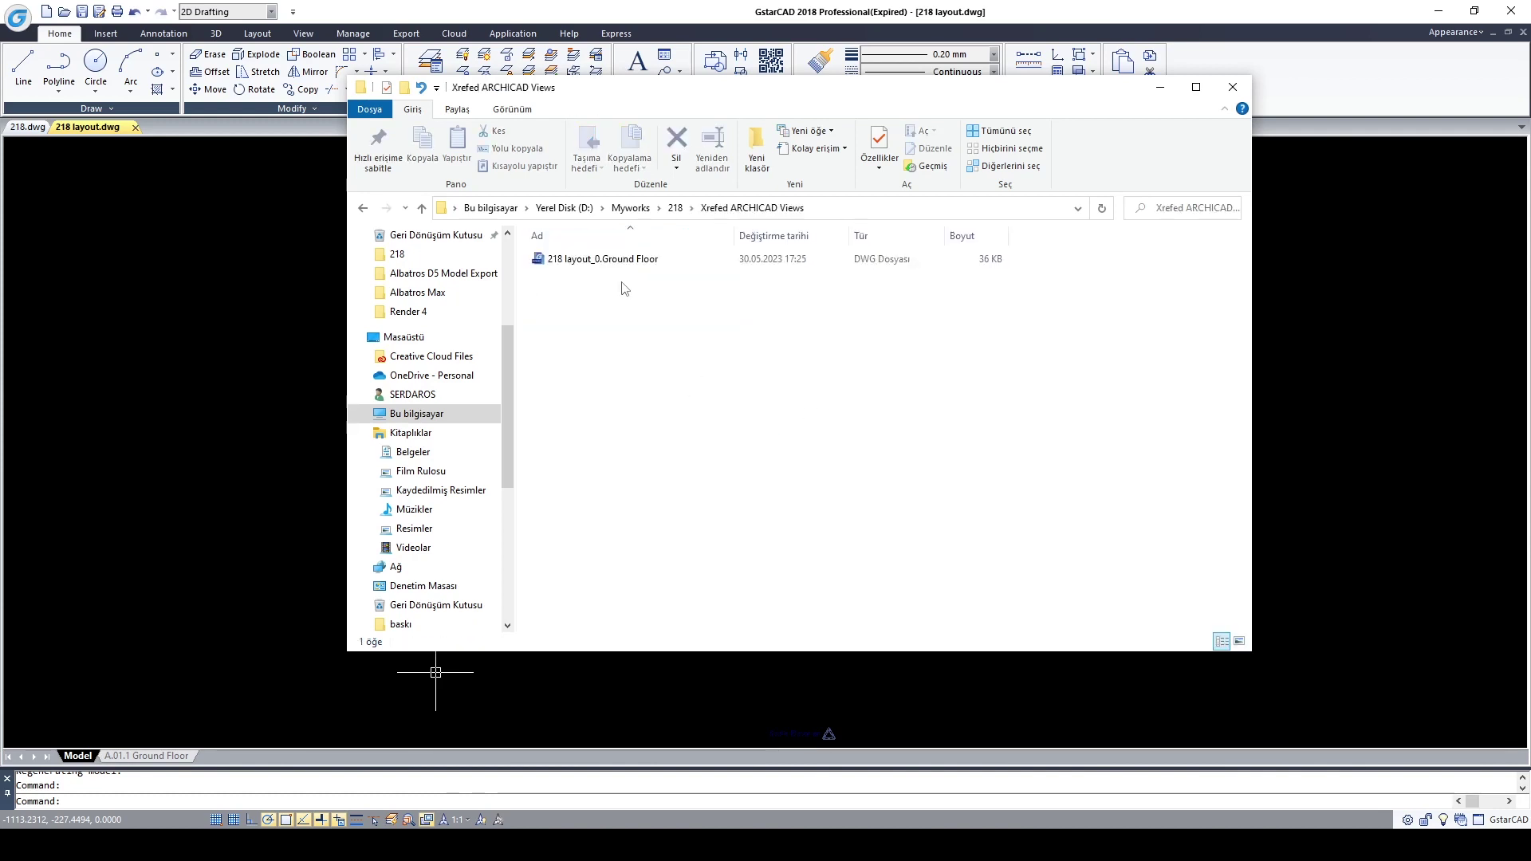
double_click(604, 260)
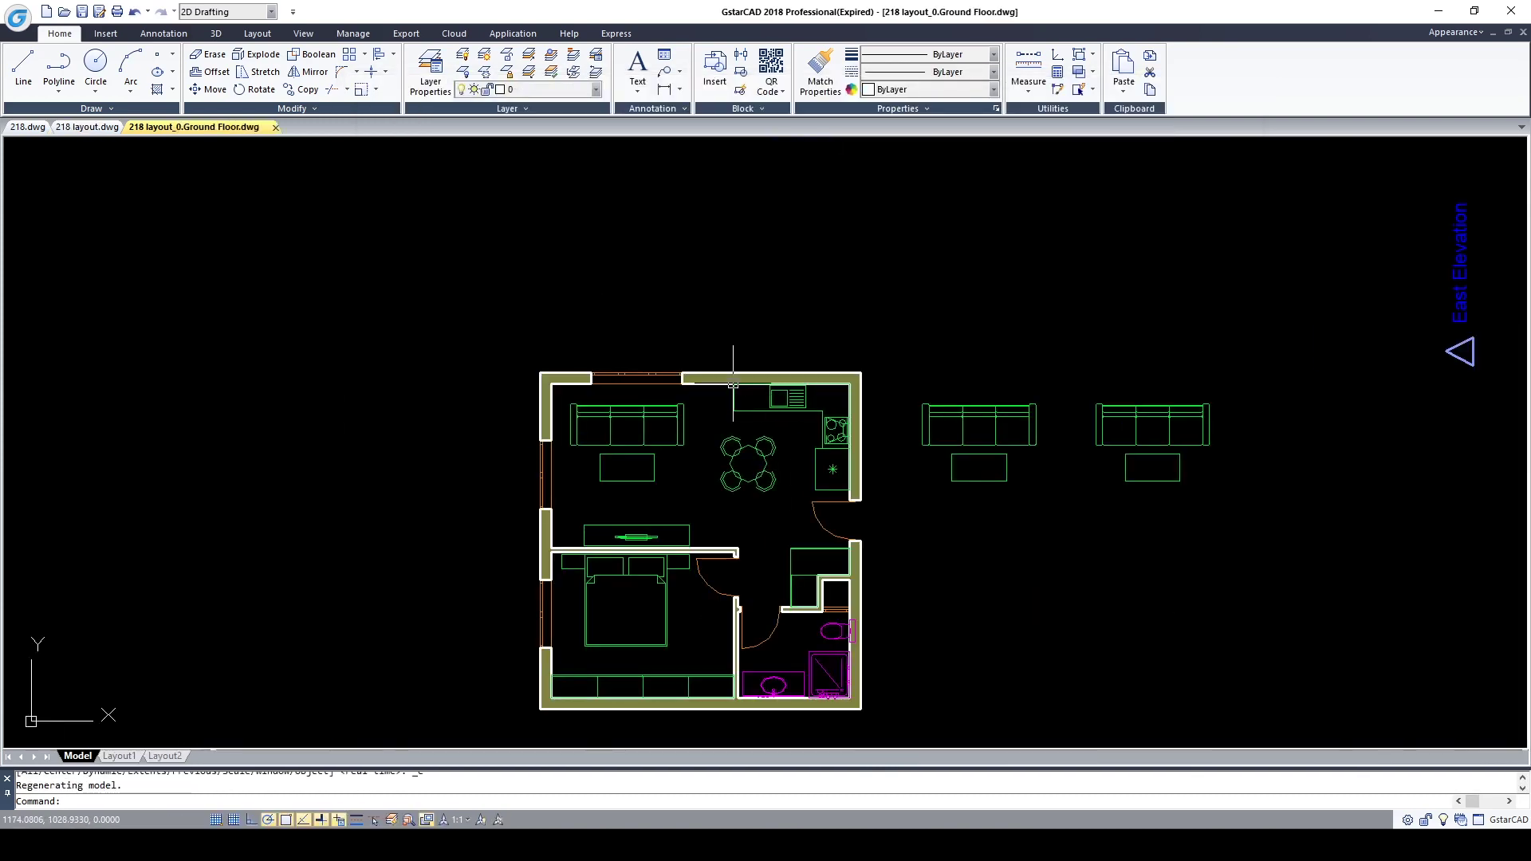
Check the layer of the upper wall's outline in the referenced Ground Floor drawing.
click(714, 372)
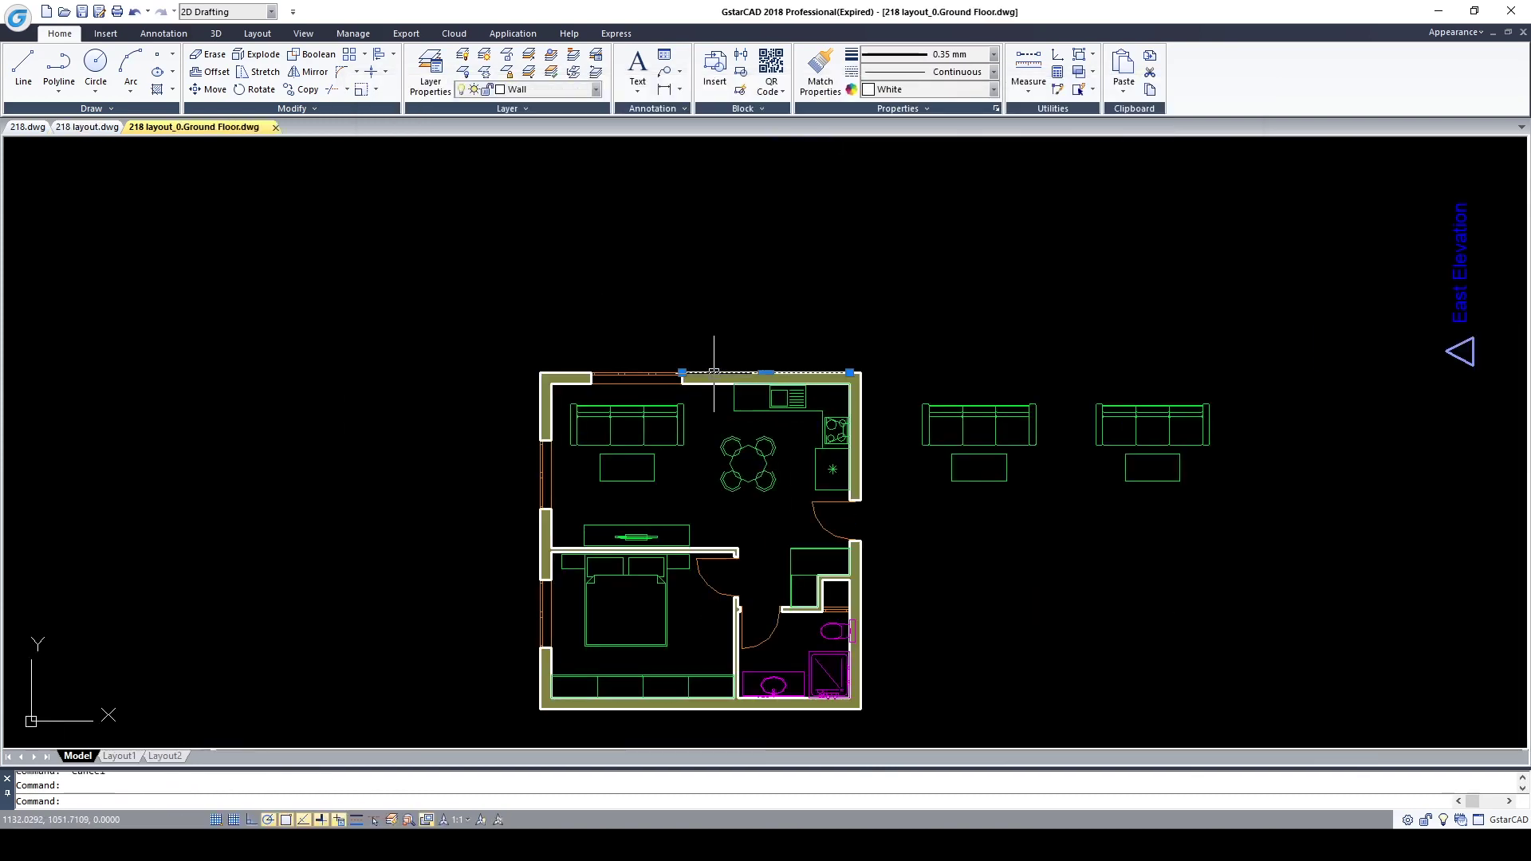
scroll(714, 372, up, 4)
click(626, 427)
key(Escape)
scroll(651, 341, down, 4)
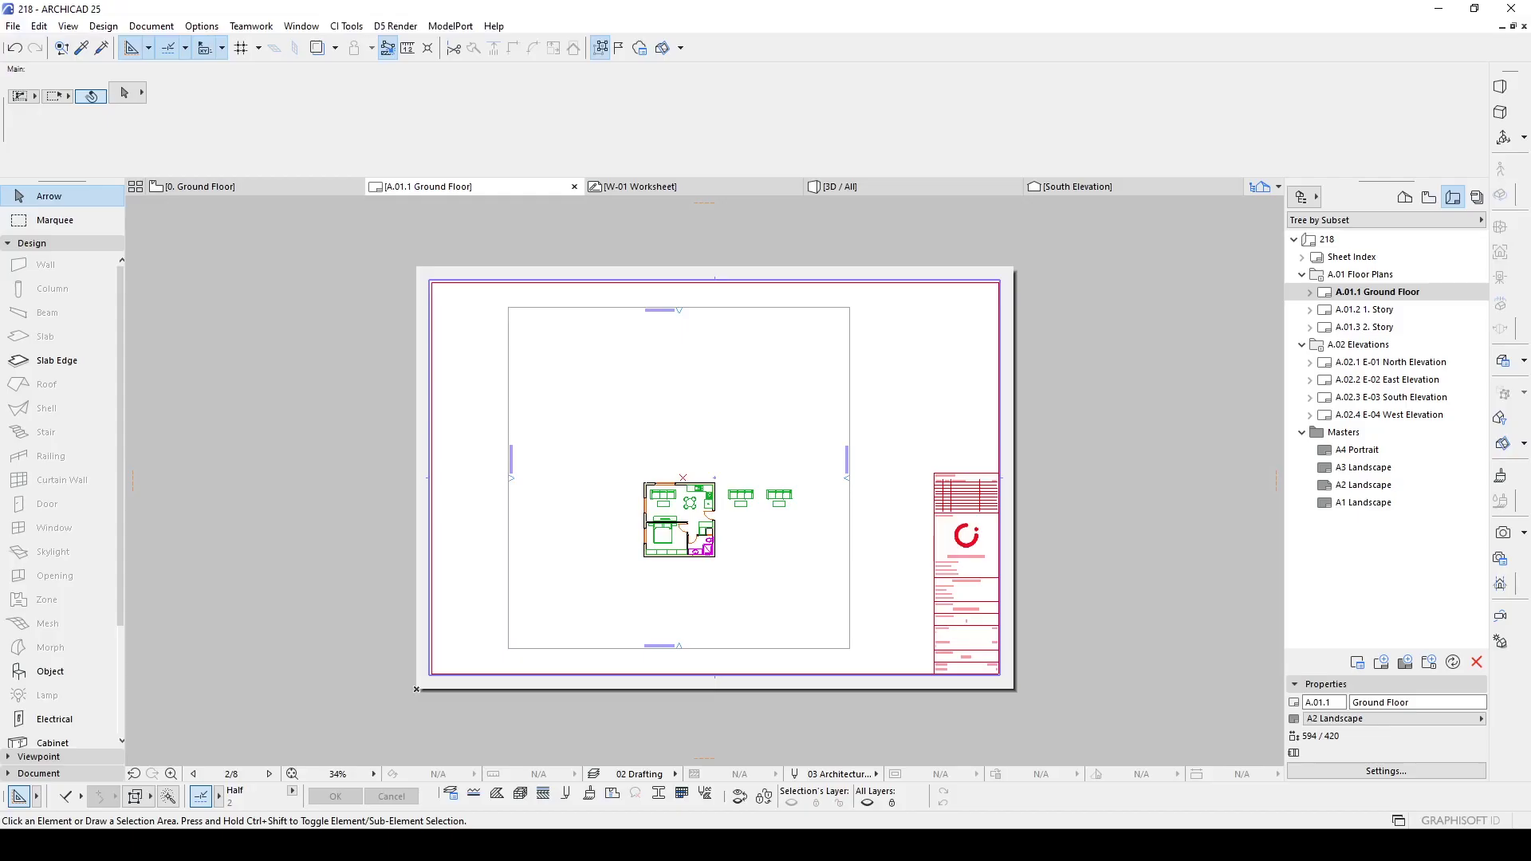
In ARCHICAD, start a DWG export of the layout with SB NEW and set the translator to place drawings into a Single DXF/DWG file.
click(12, 25)
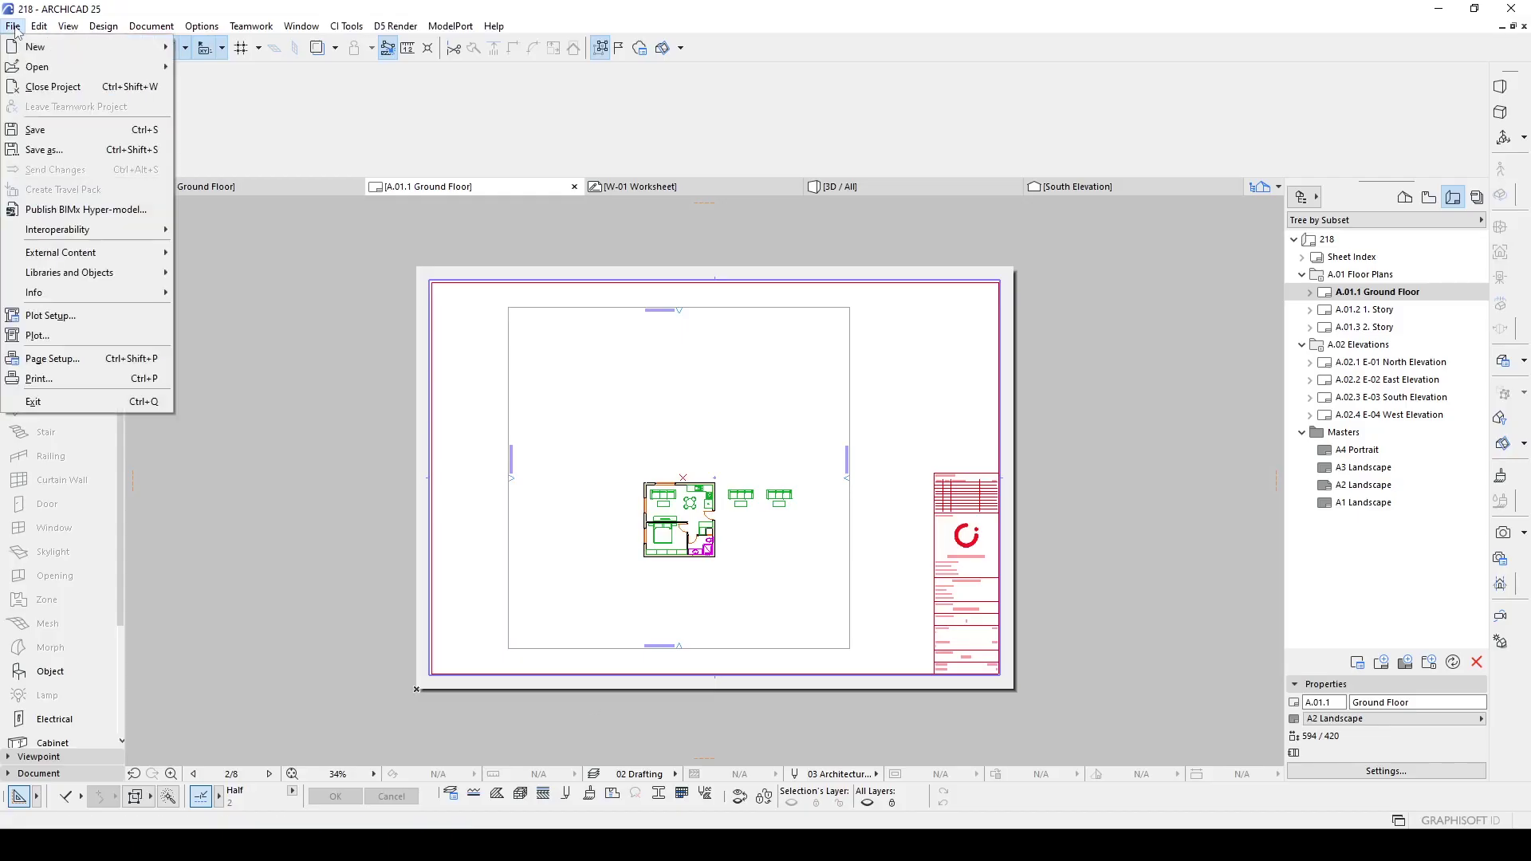
click(35, 148)
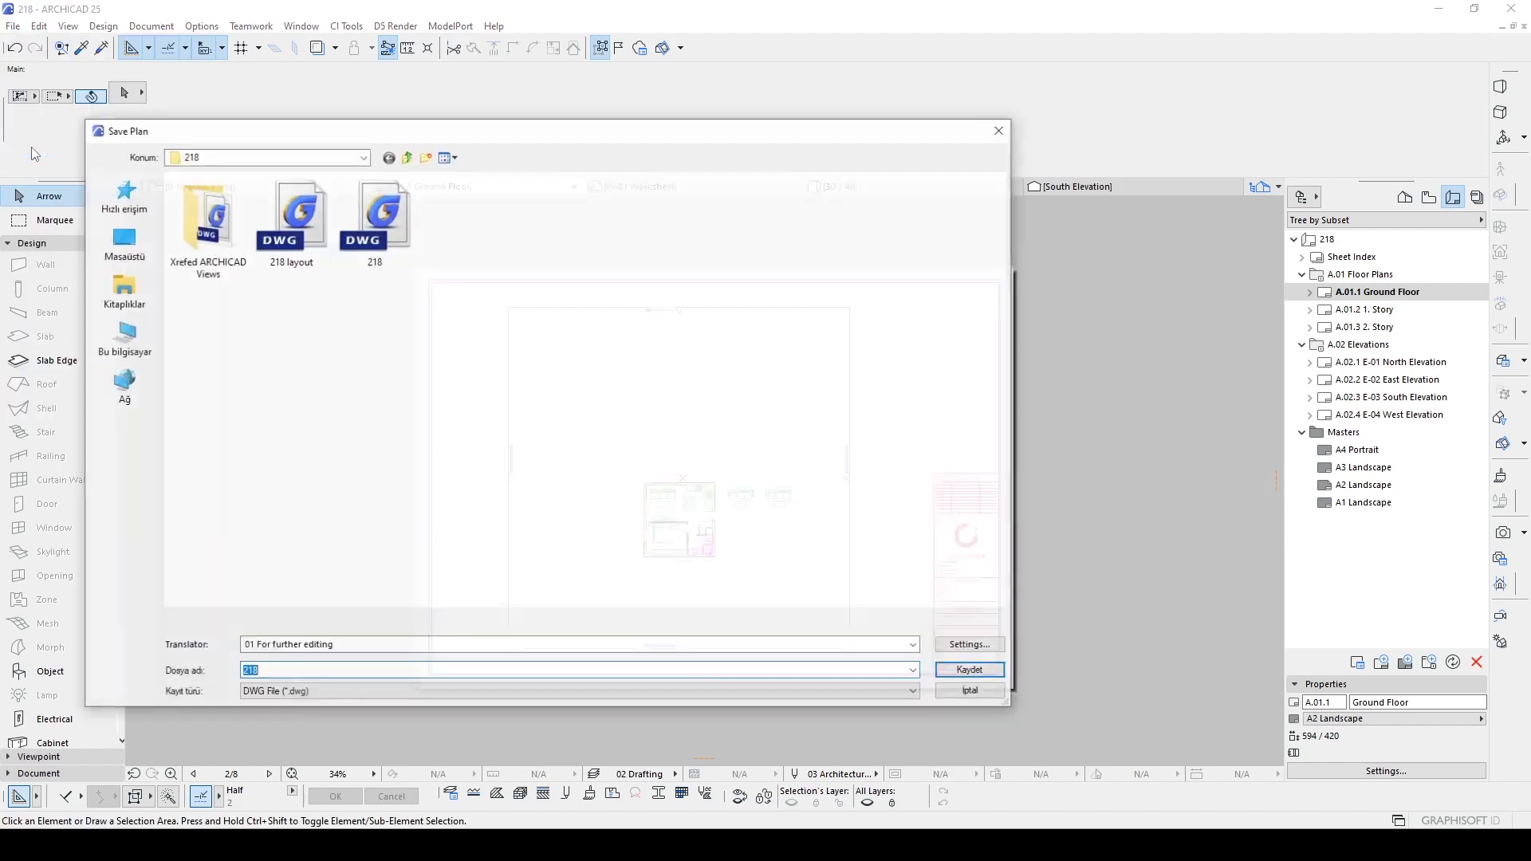
click(311, 644)
click(271, 716)
click(961, 645)
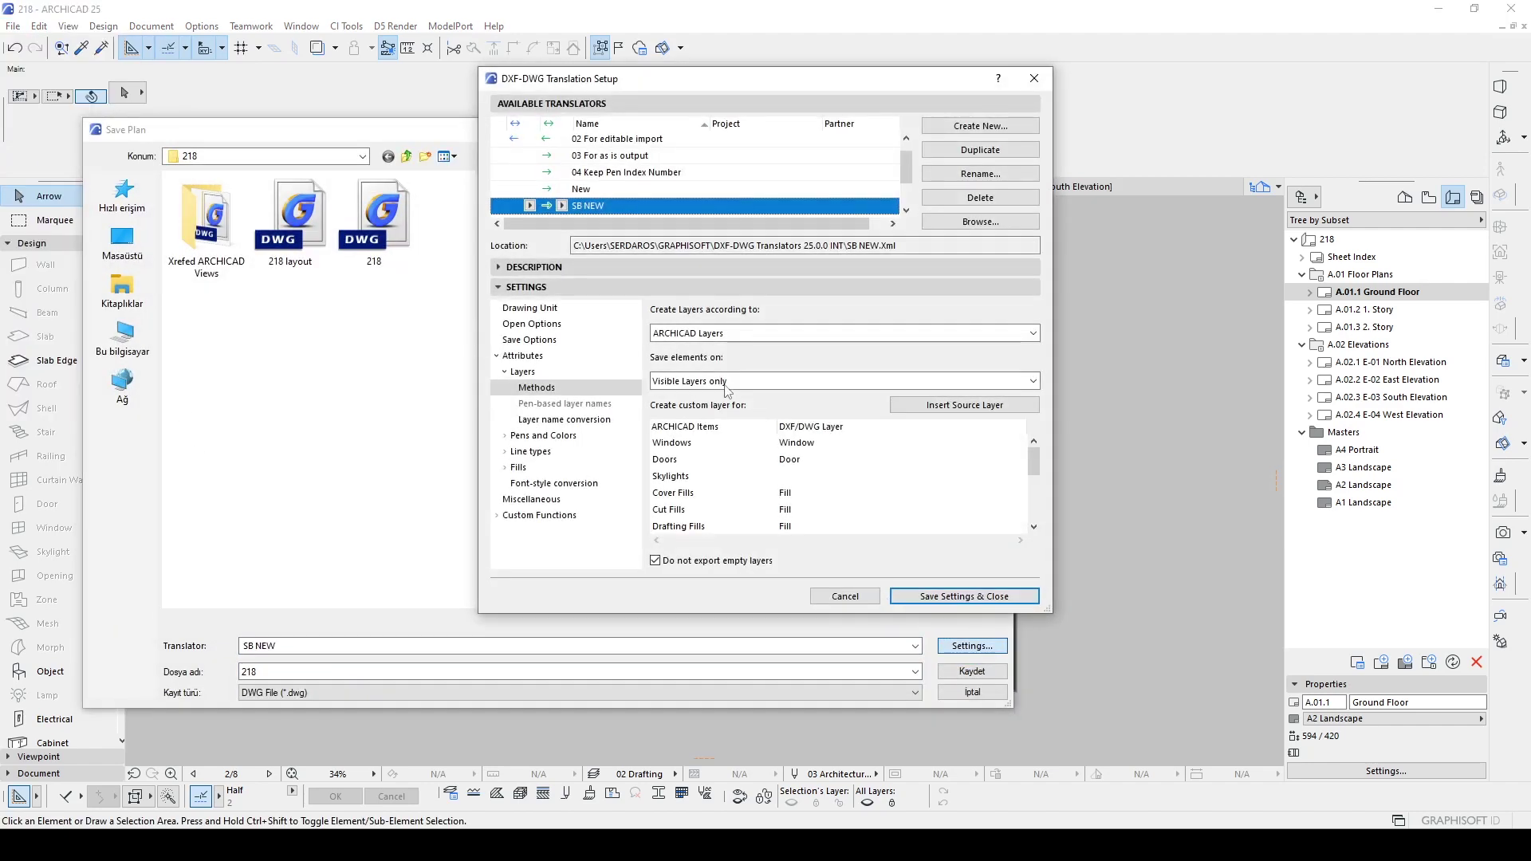
click(532, 324)
click(536, 340)
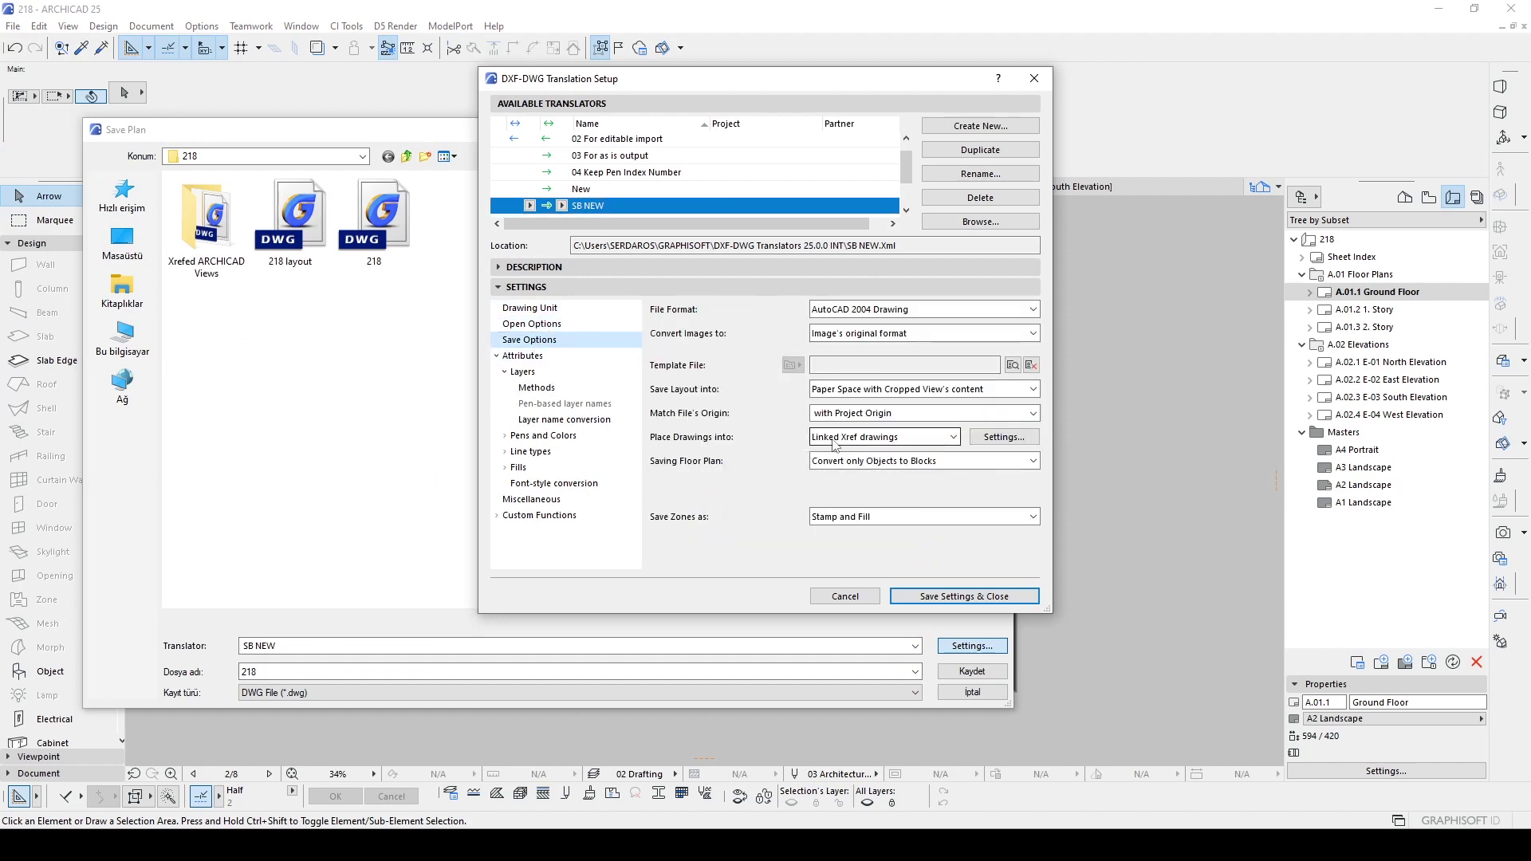
click(882, 438)
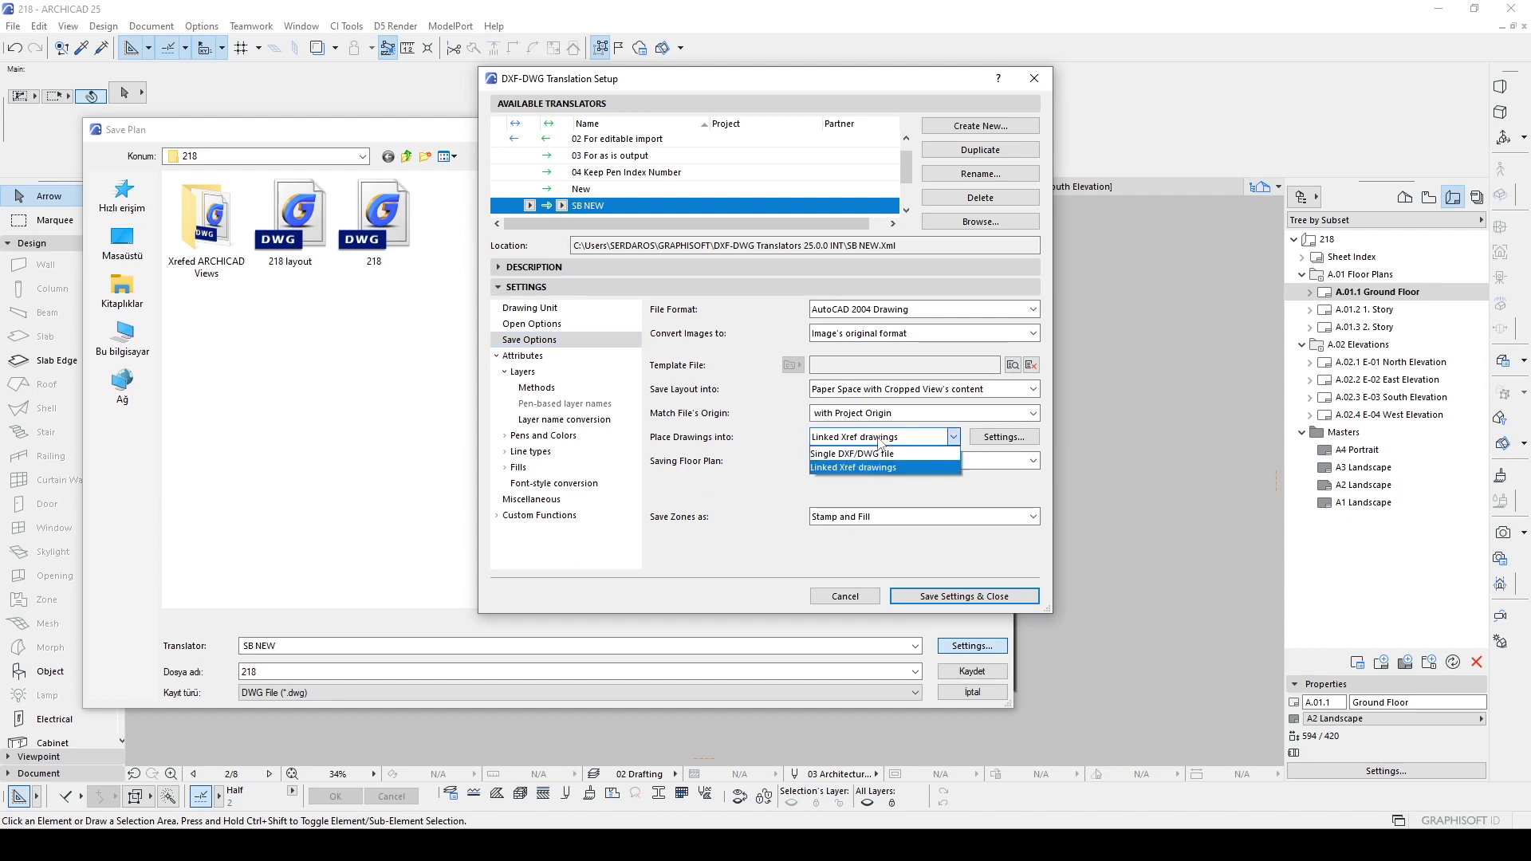
click(841, 454)
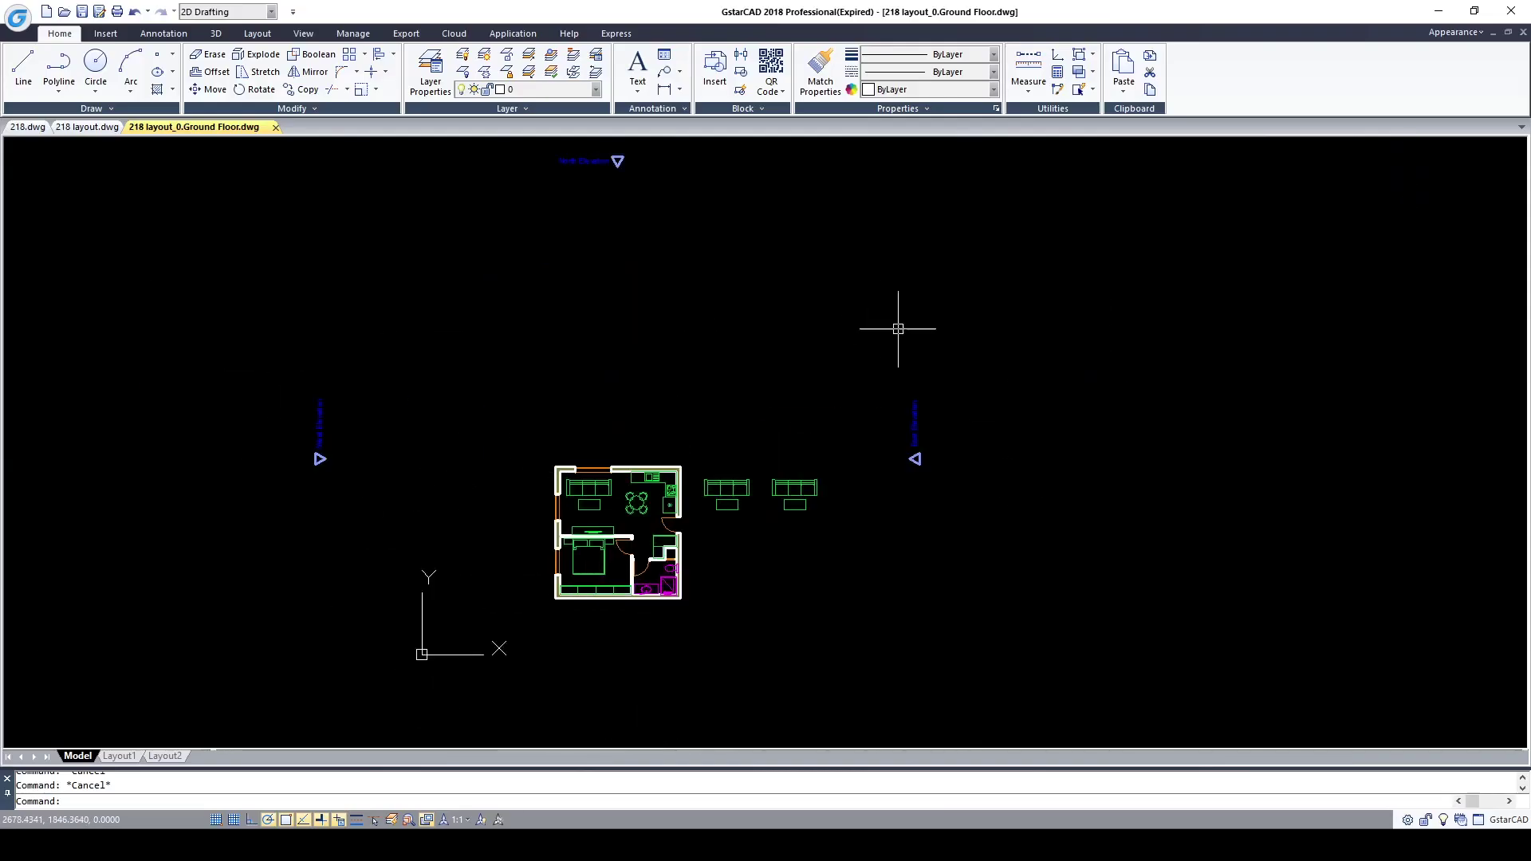
Compare Layout1 with the model space of the referenced Ground Floor drawing in GstarCAD.
click(119, 756)
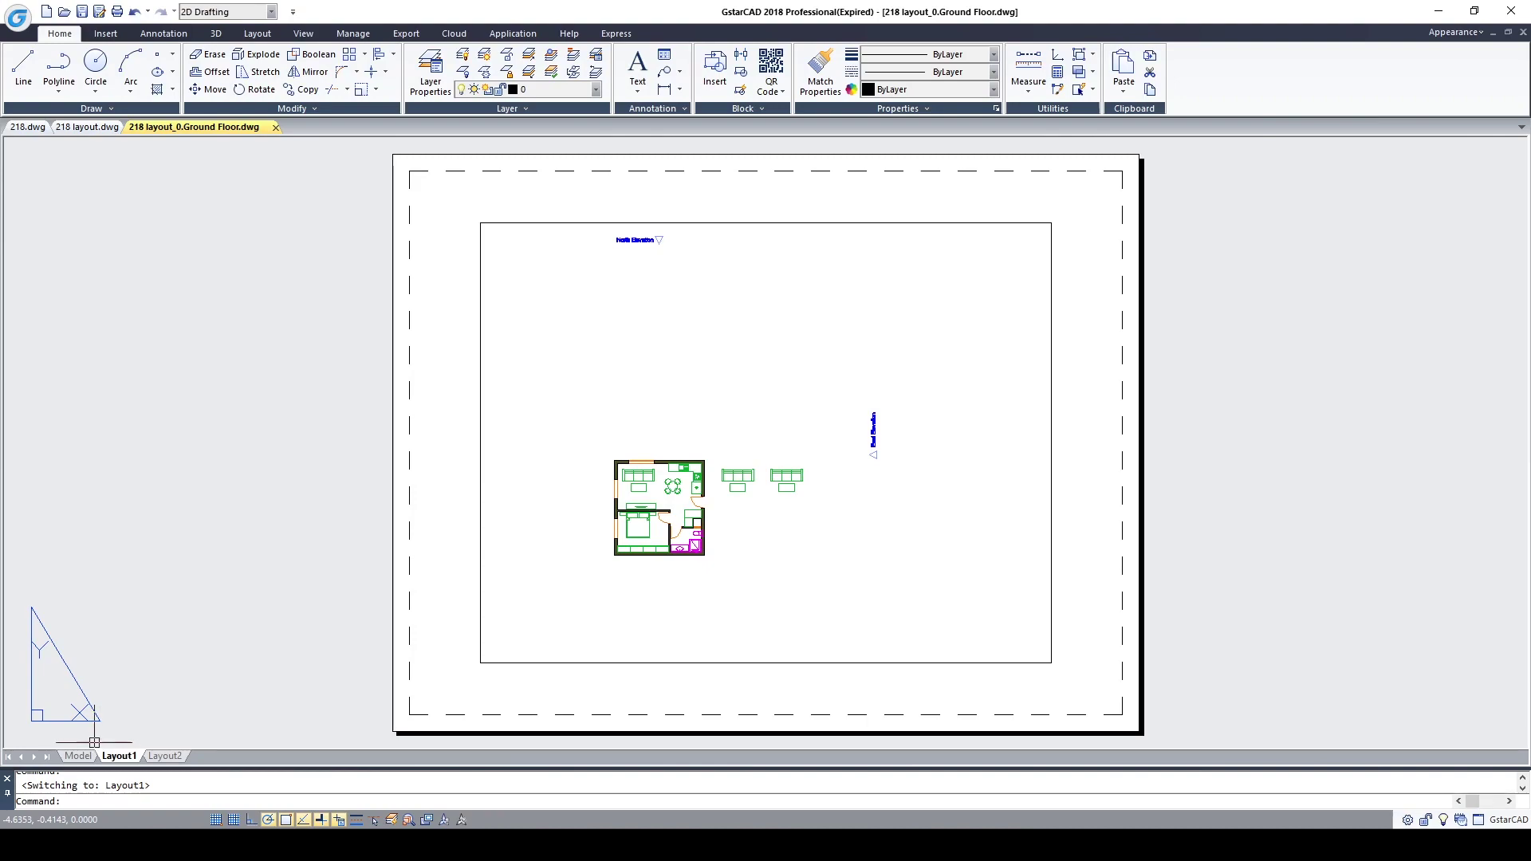
click(79, 756)
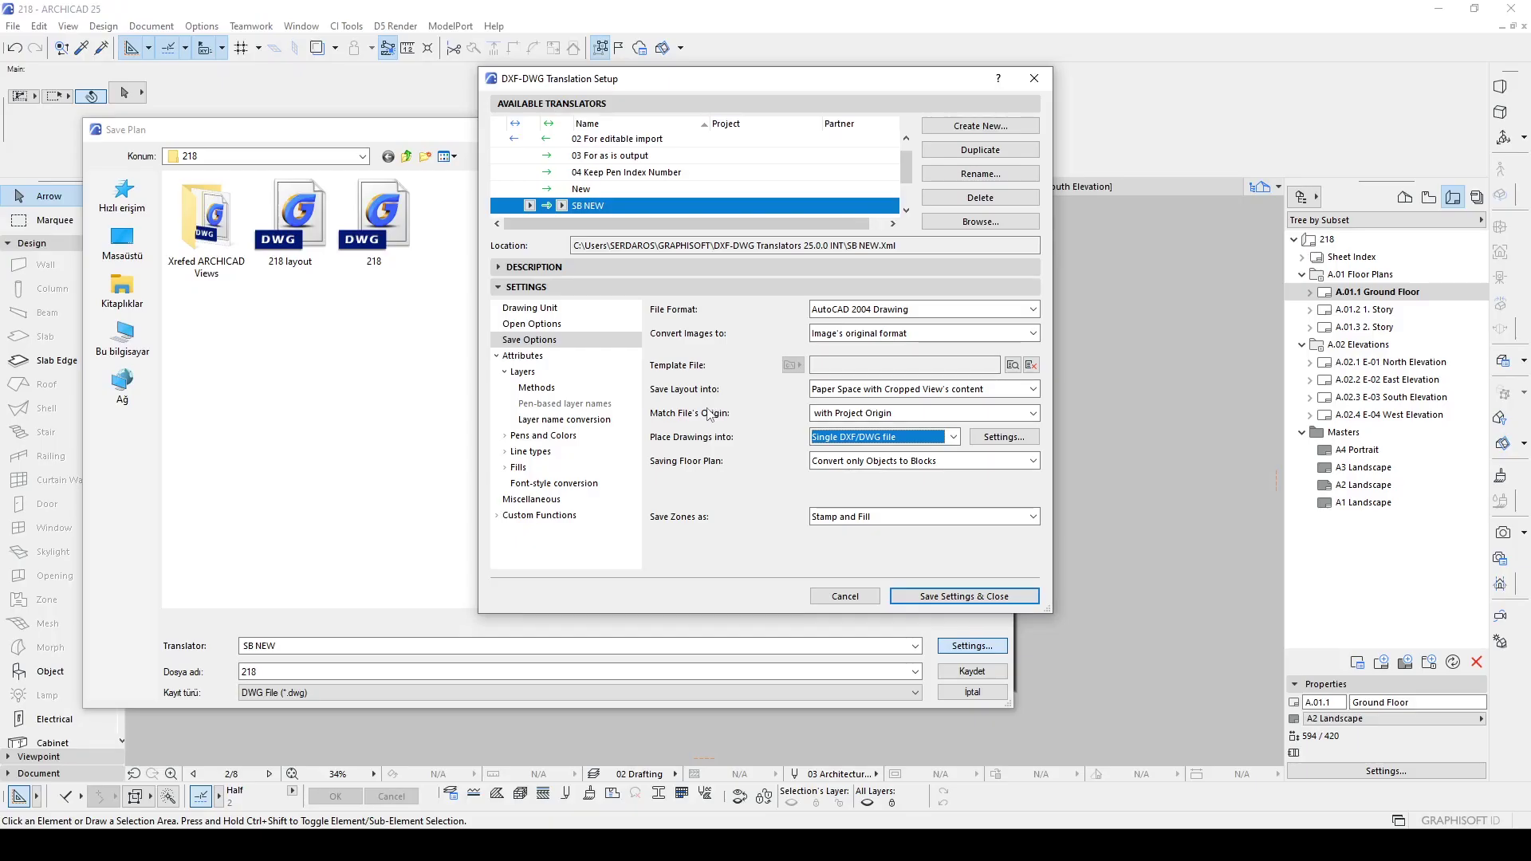
Set SB NEW to save layouts into Paper Space with Drawings as Blocks, save the translator settings and export the layout as 218 layout.dwg.
click(864, 391)
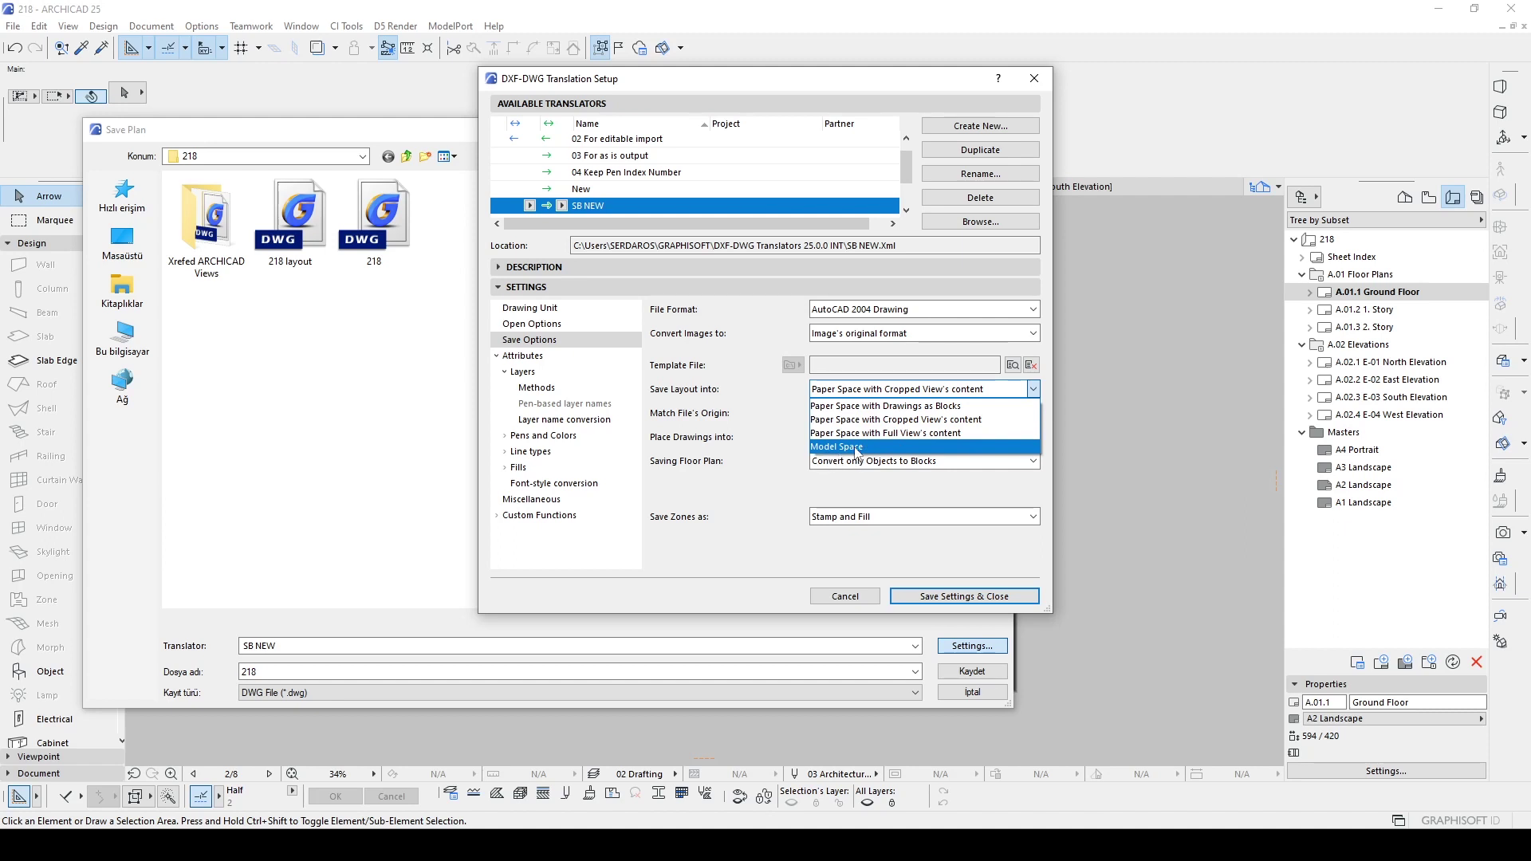
click(880, 408)
click(945, 600)
click(957, 670)
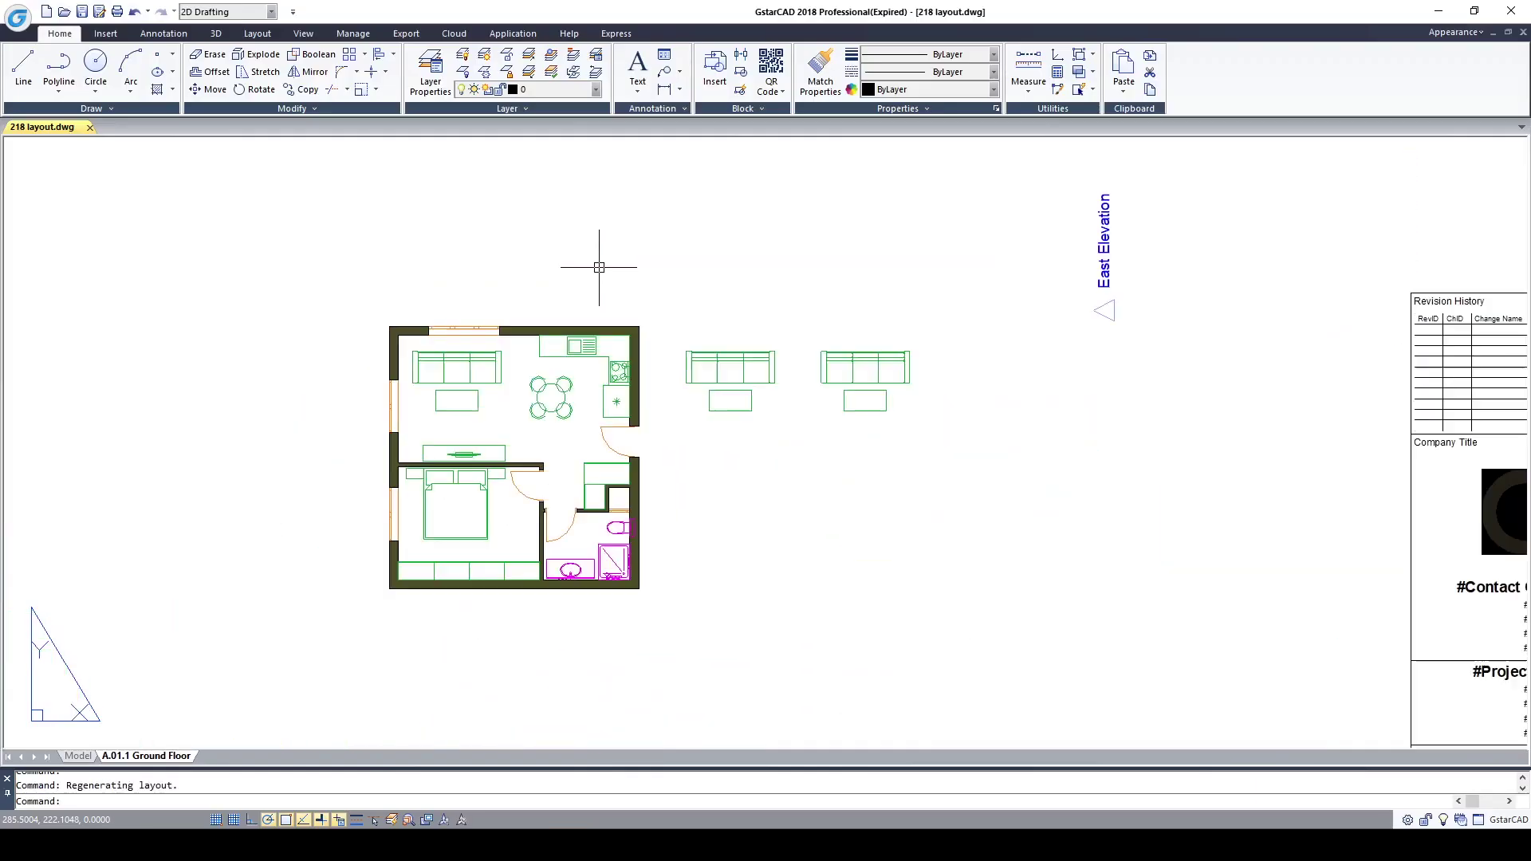
Inspect the plan on the re-exported sheet in GstarCAD and select it to see how its drawing is grouped.
scroll(599, 267, down, 5)
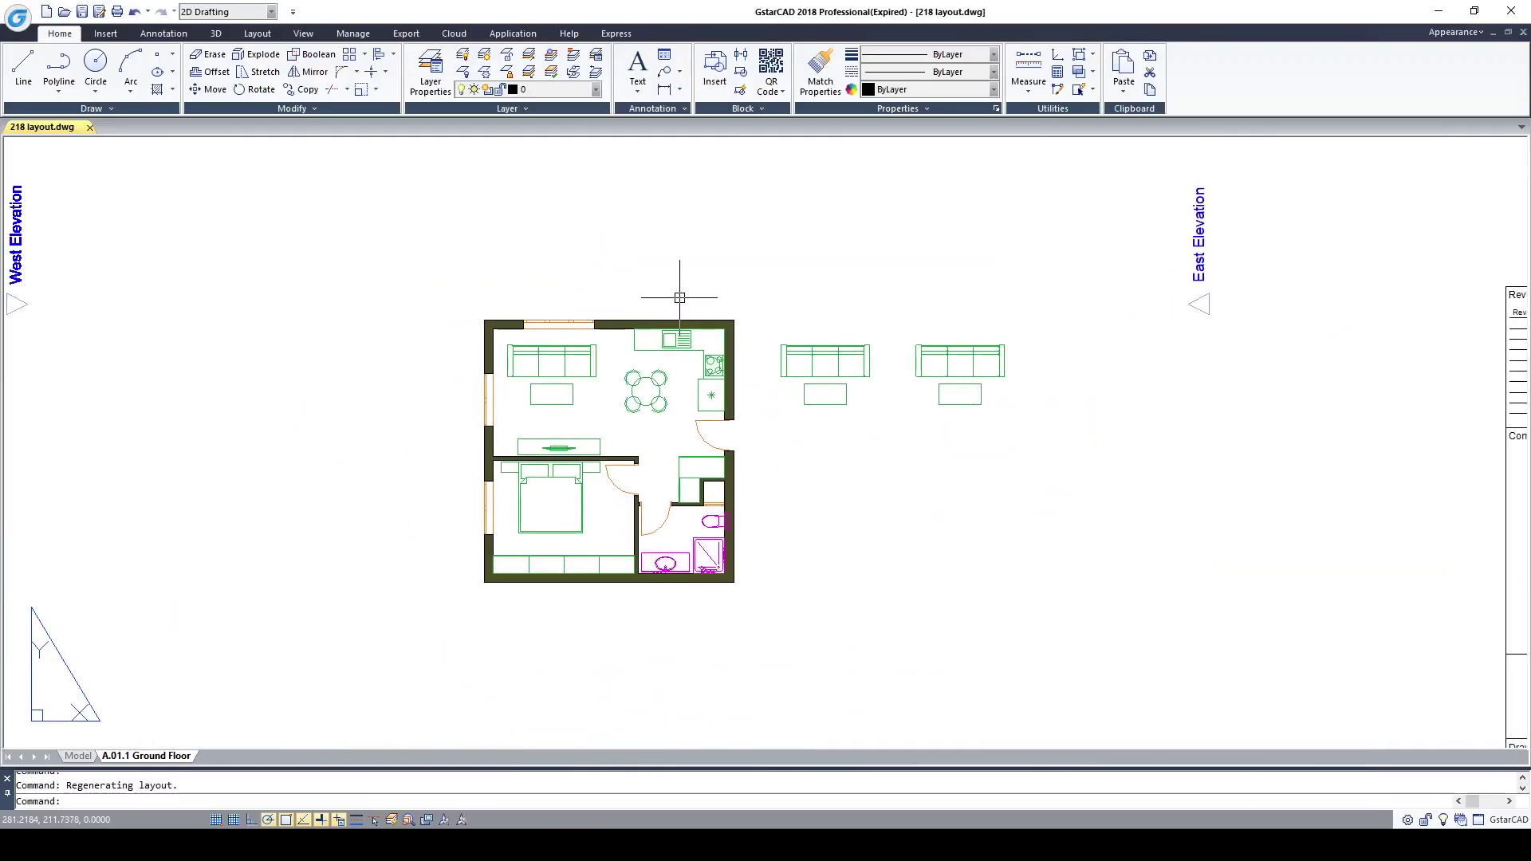
scroll(814, 471, up, 2)
scroll(802, 459, up, 4)
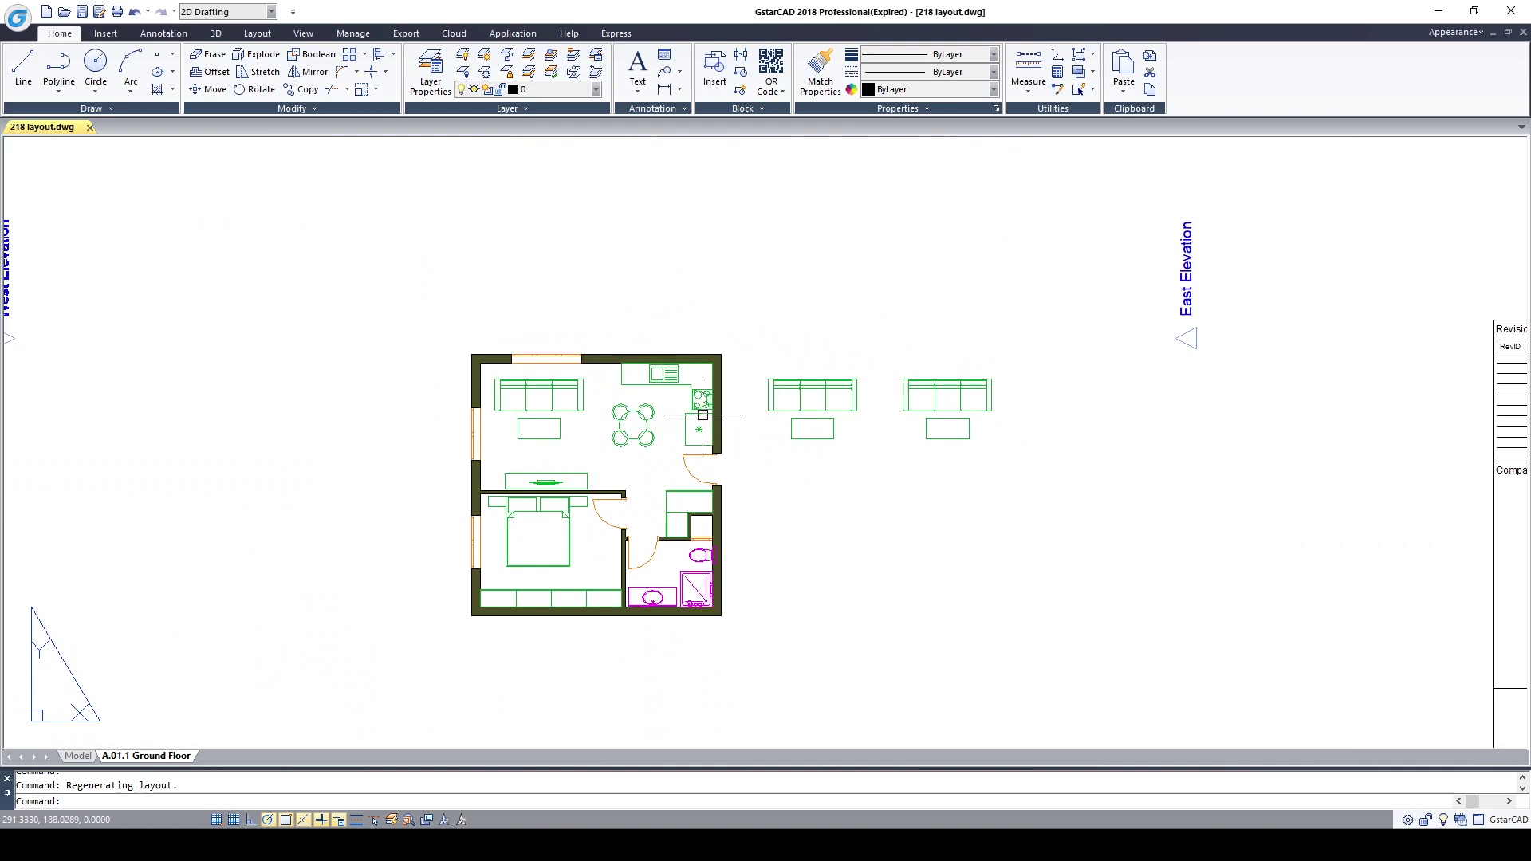
click(701, 406)
scroll(706, 407, down, 2)
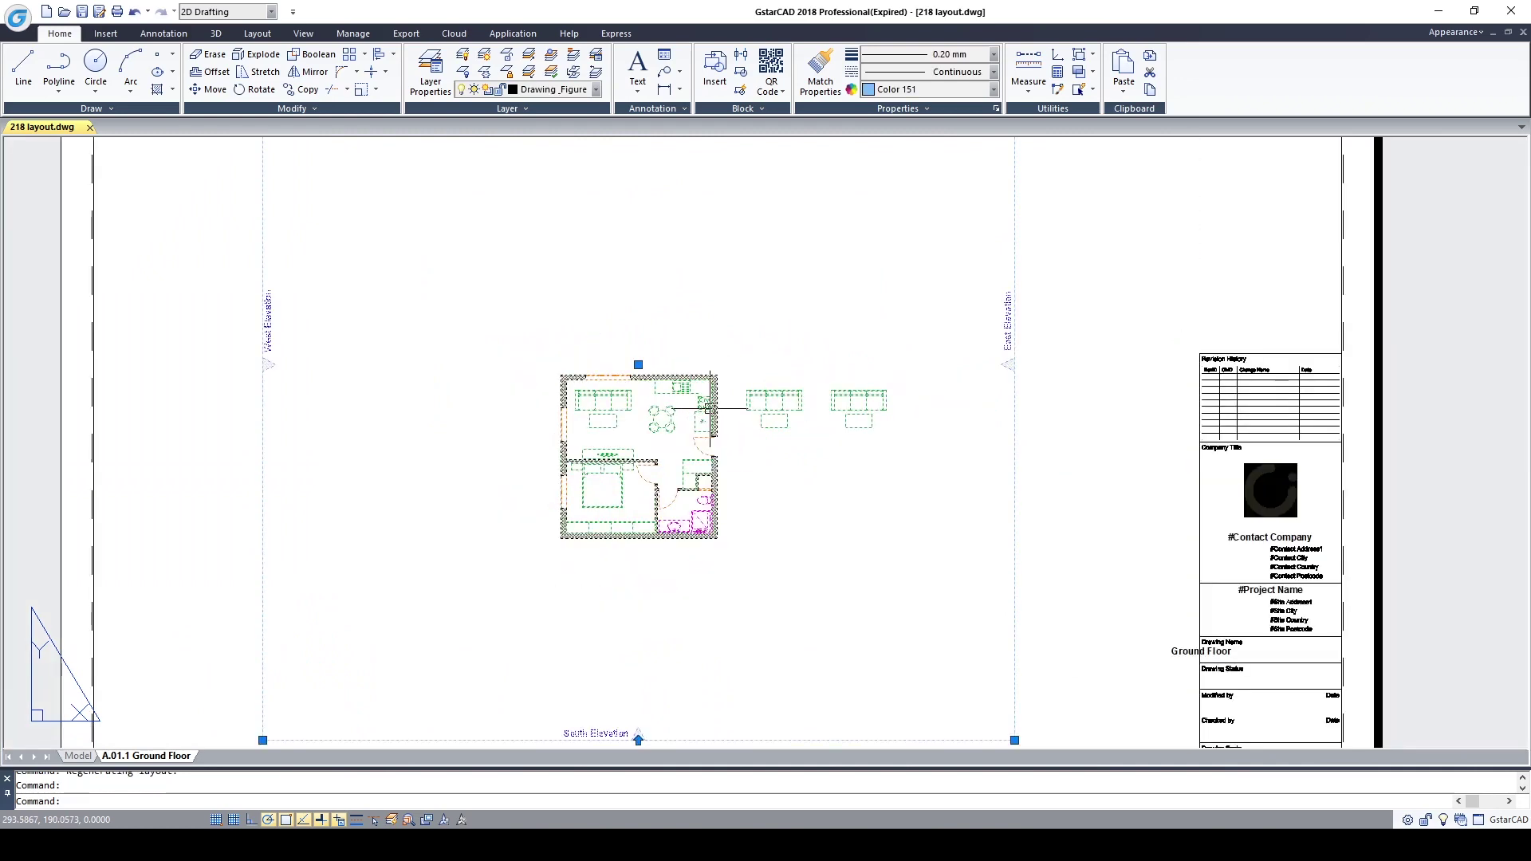
Check the re-exported file's model space for drawing content, and return to the A.01.1 Ground Floor layout.
click(80, 756)
middle_click(663, 494)
middle_click(663, 494)
scroll(663, 494, down, 3)
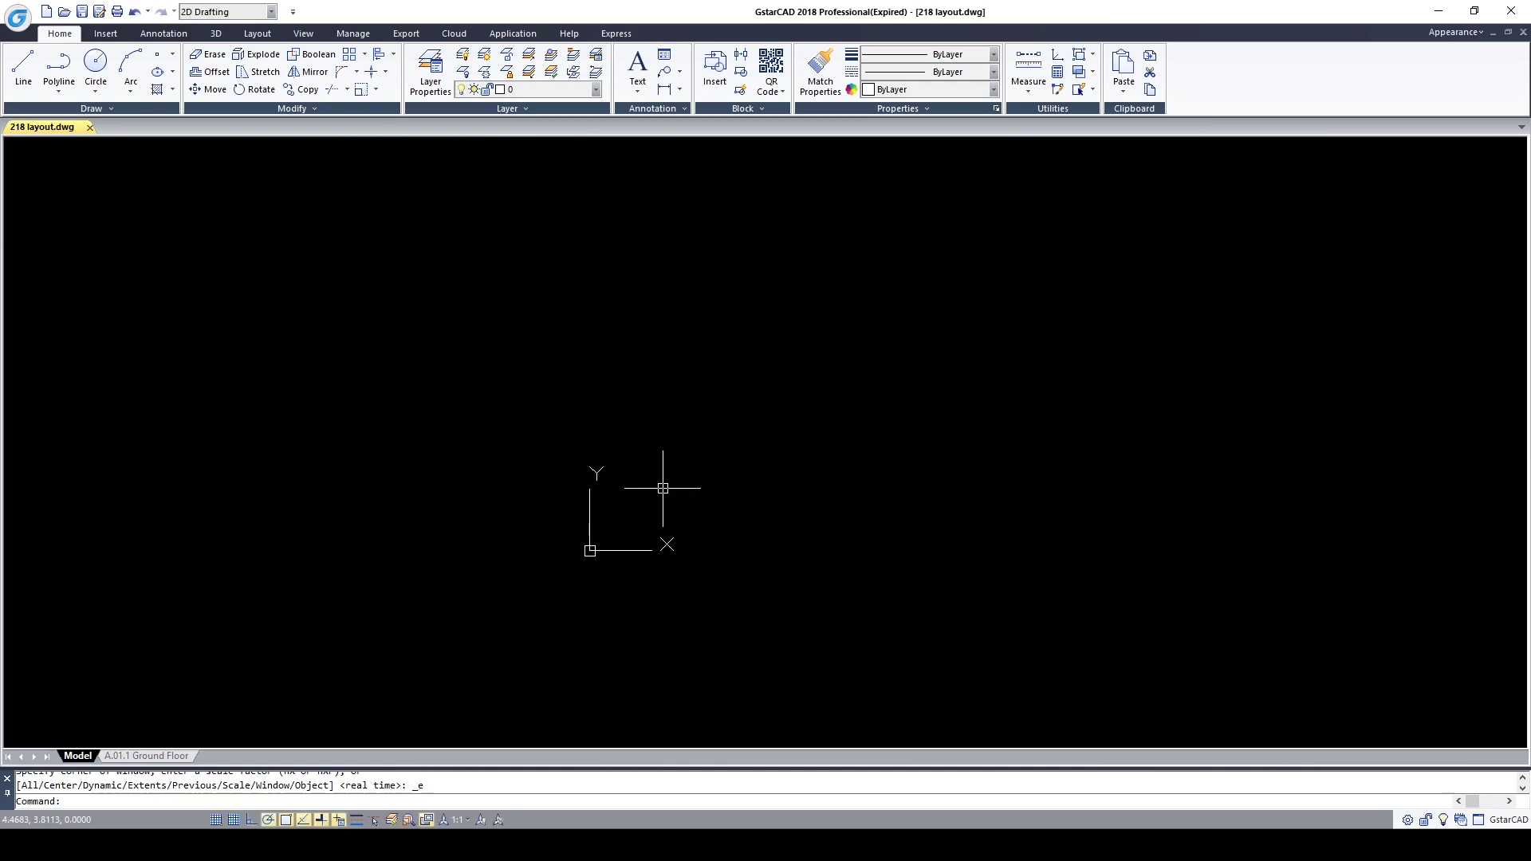
scroll(843, 459, up, 5)
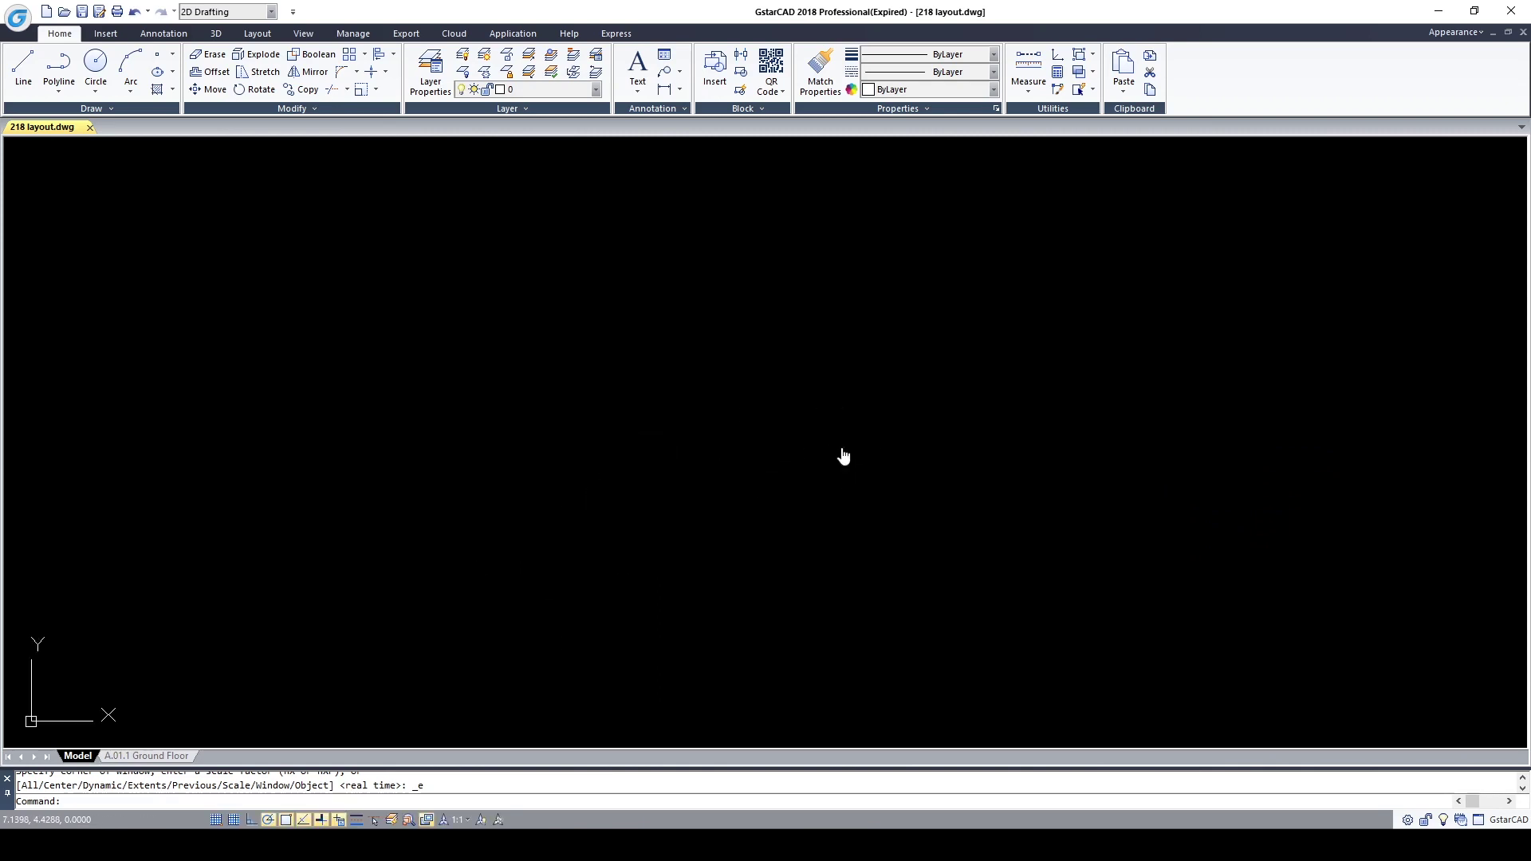
key(Escape)
click(147, 756)
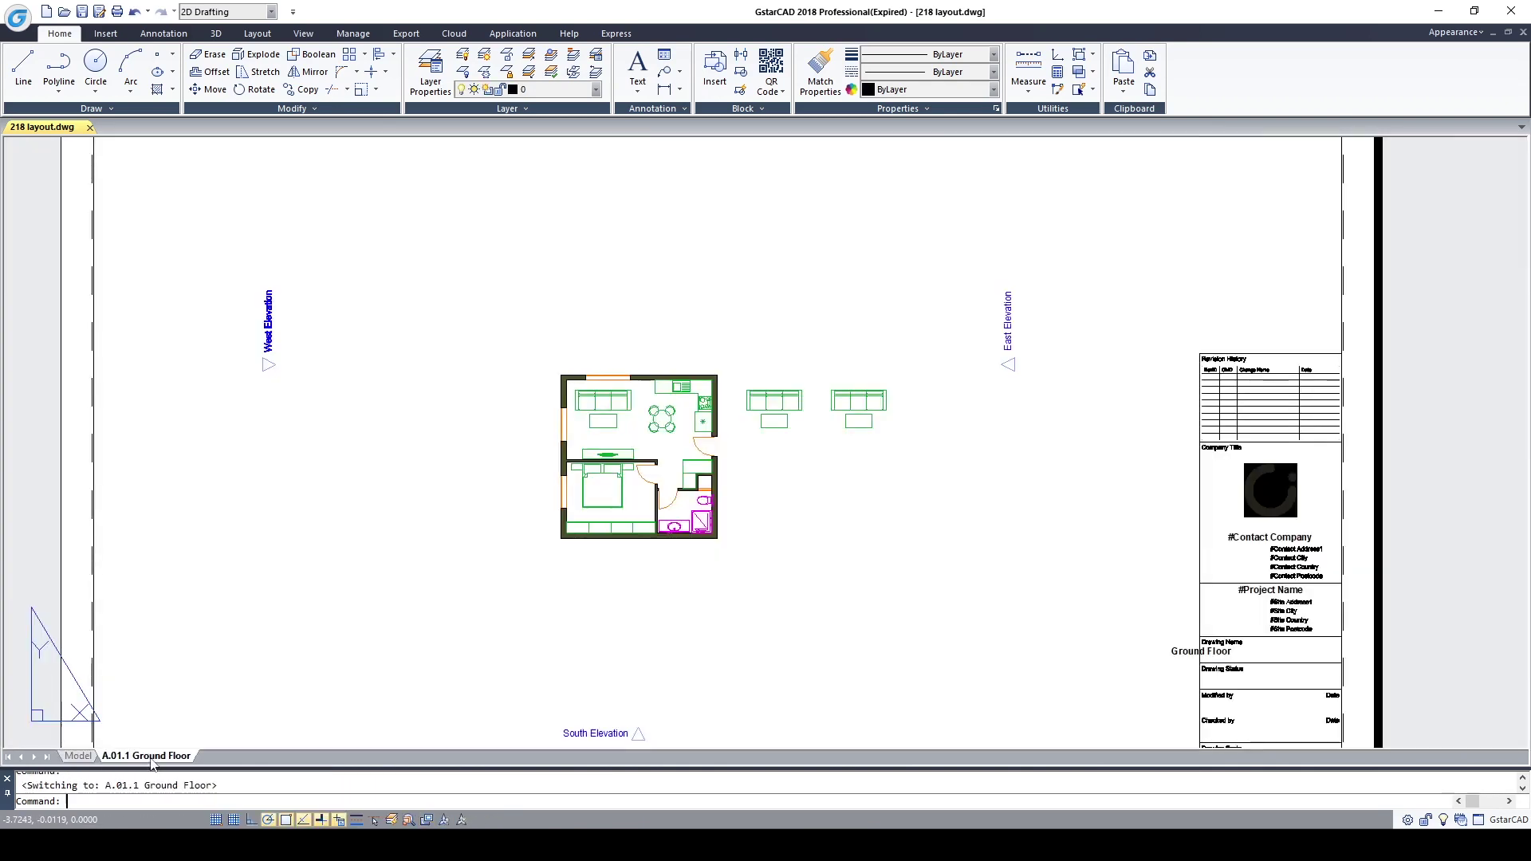
Open the plan drawing's block in the Block Editor and focus on its upper wall.
scroll(606, 430, down, 2)
double_click(691, 415)
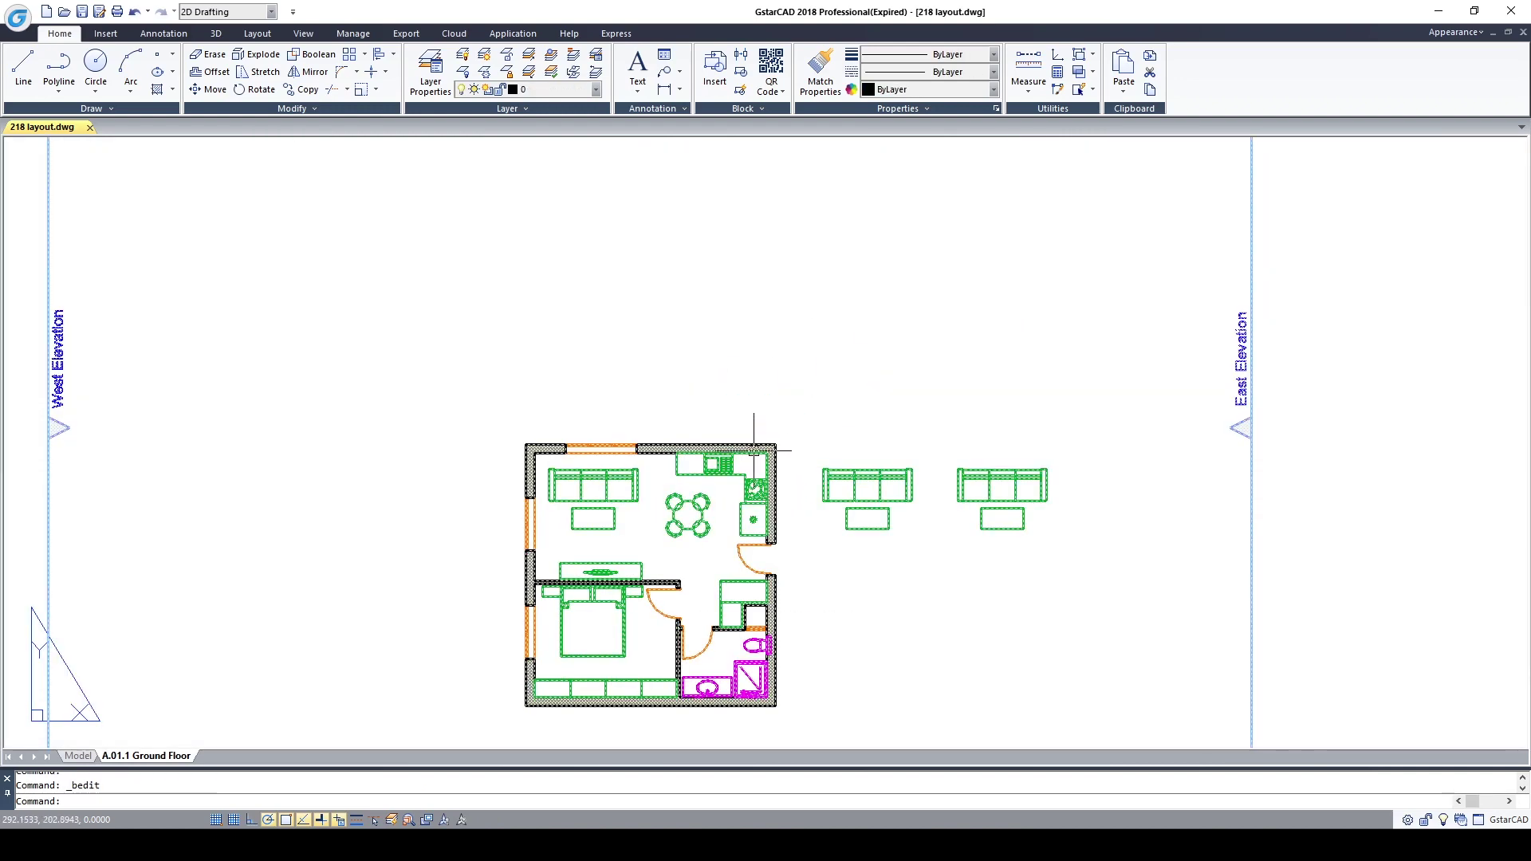
click(753, 530)
scroll(792, 427, up, 5)
scroll(839, 446, up, 5)
Select the upper wall's outlines inside the block and check their layer.
click(844, 438)
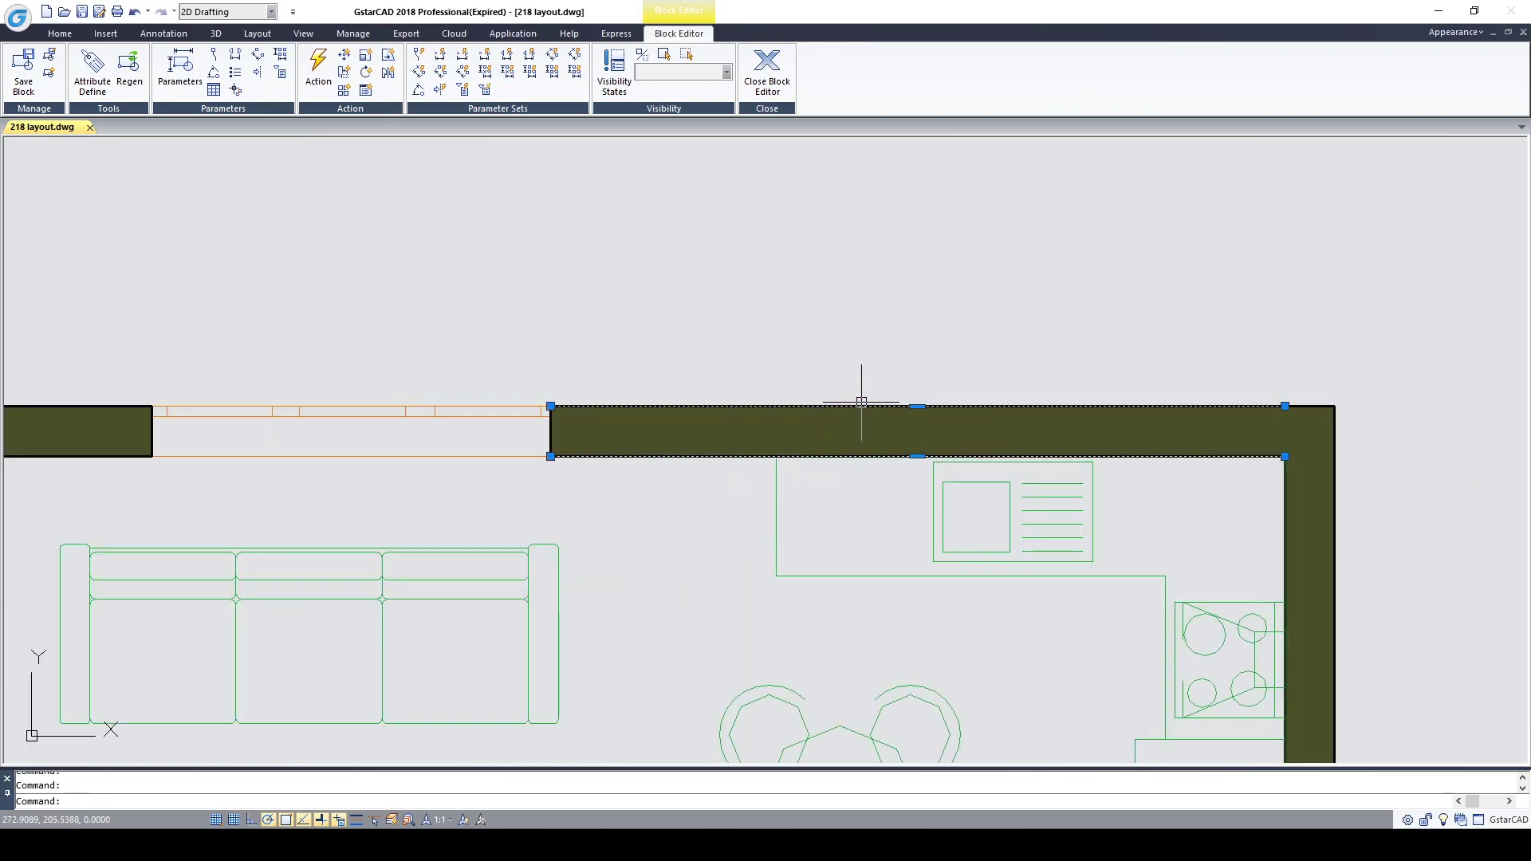
scroll(846, 437, down, 5)
middle_drag(865, 387, 767, 411)
scroll(636, 350, up, 5)
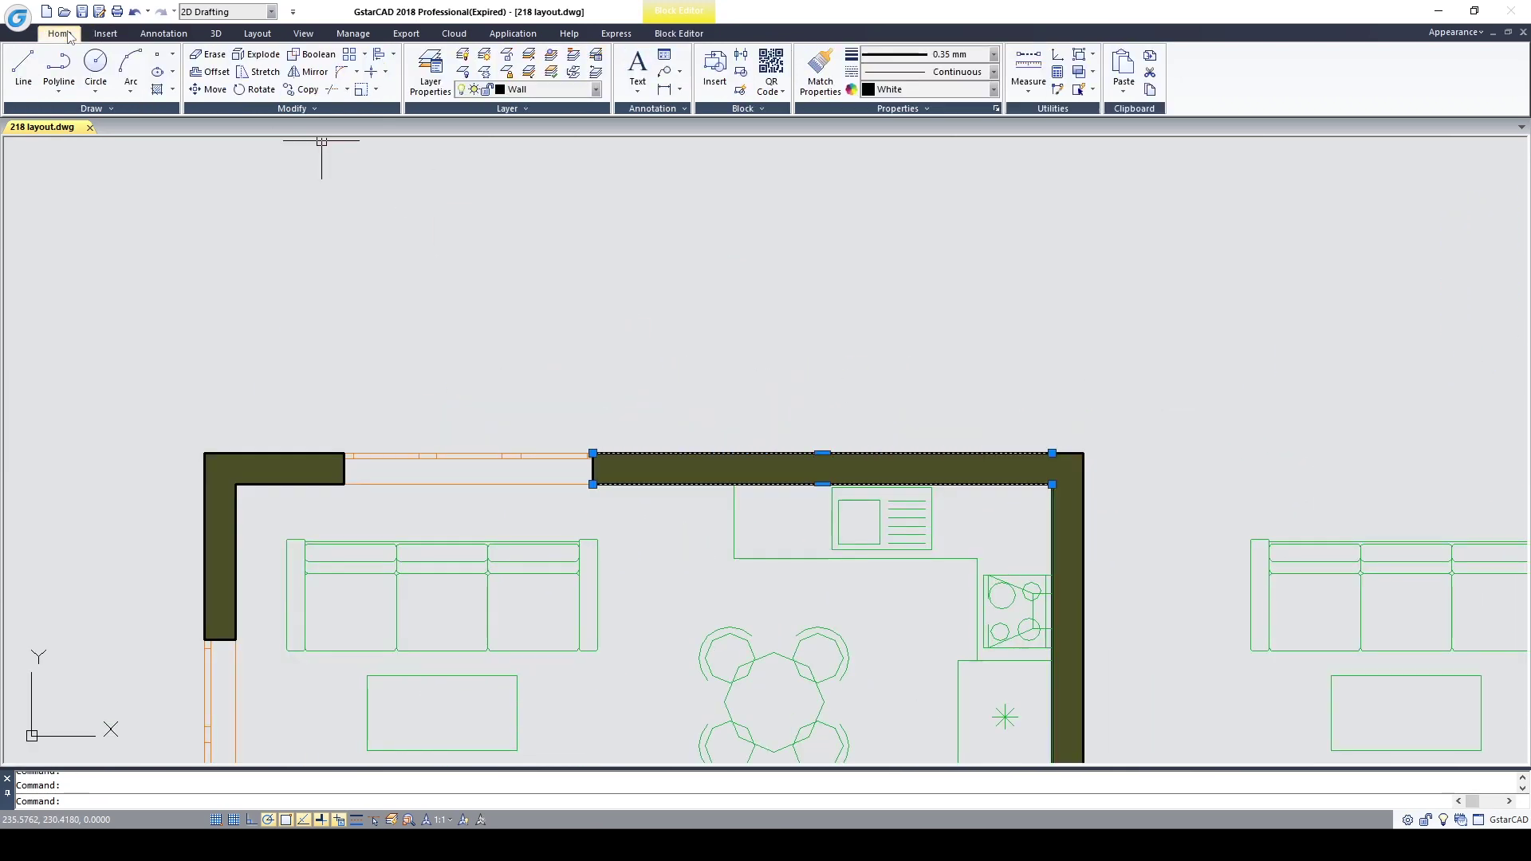
scroll(766, 391, down, 5)
scroll(724, 434, up, 4)
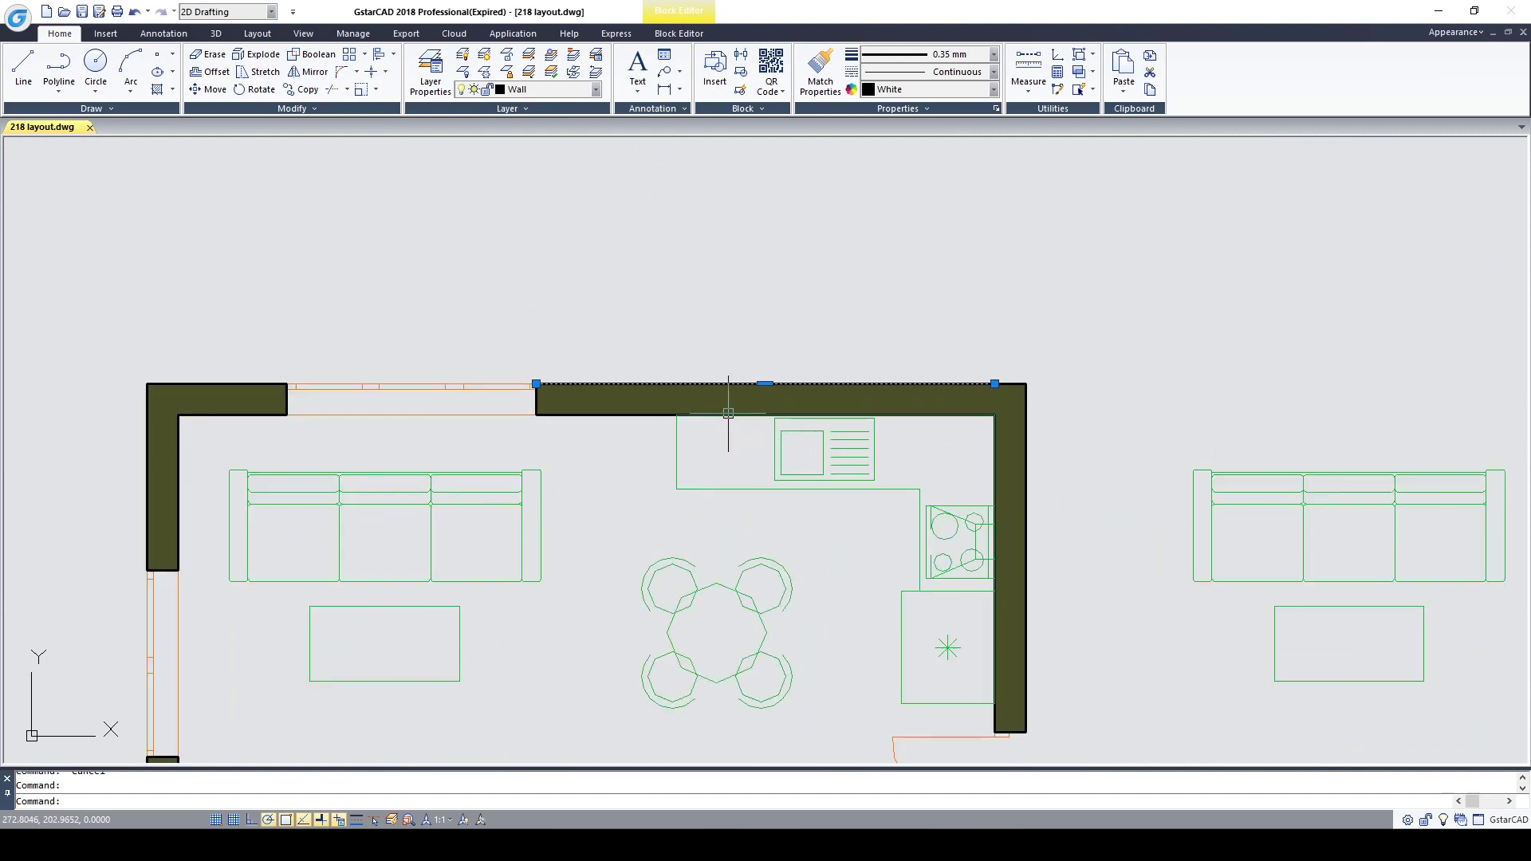
key(Escape)
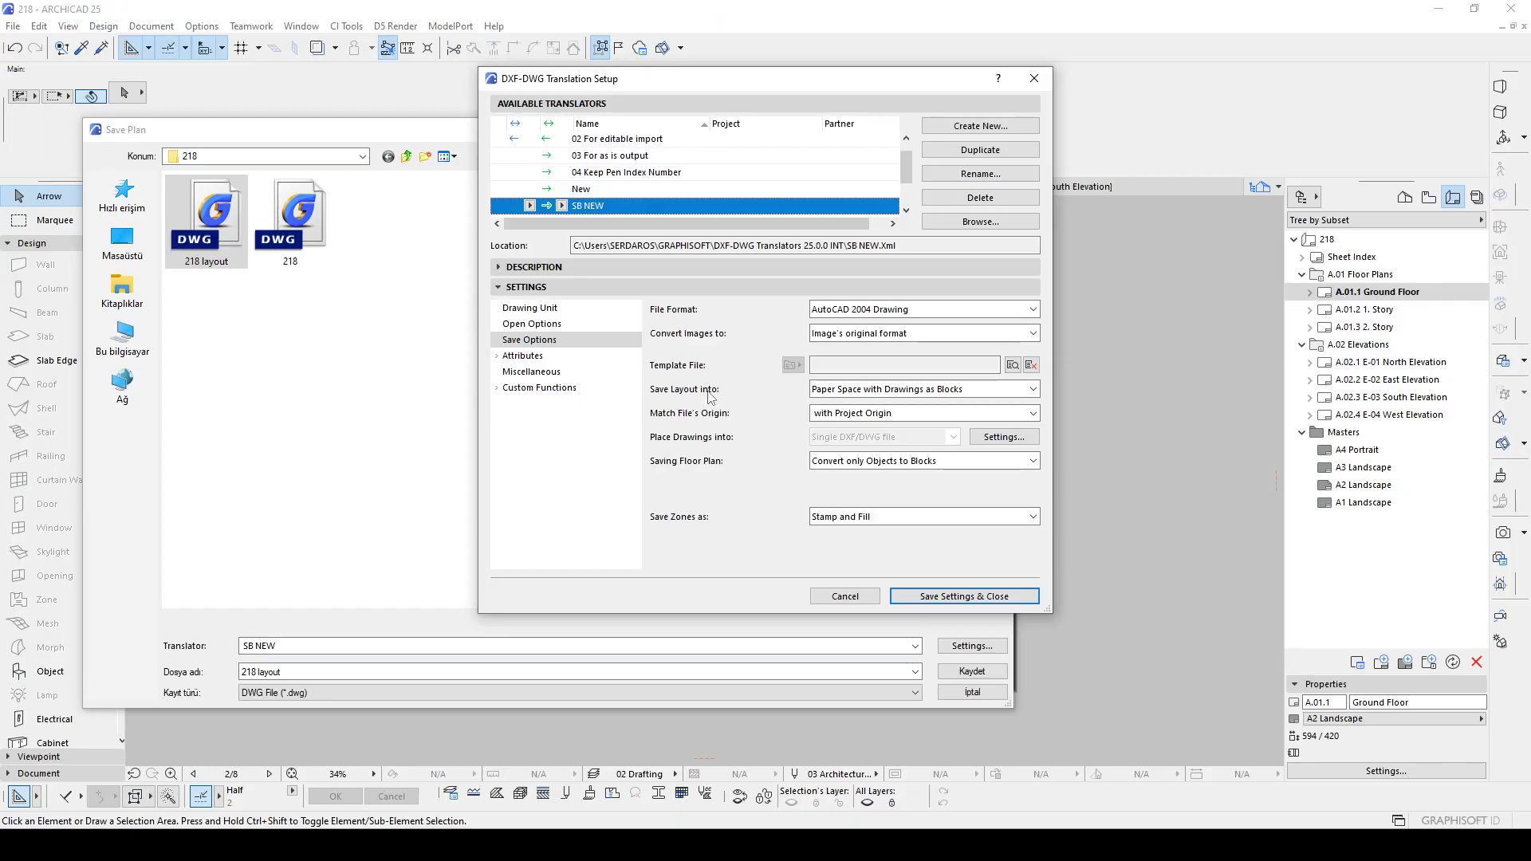
In ARCHICAD, set SB NEW to save layouts into Paper Space with Cropped View's content and save the translator settings.
click(876, 389)
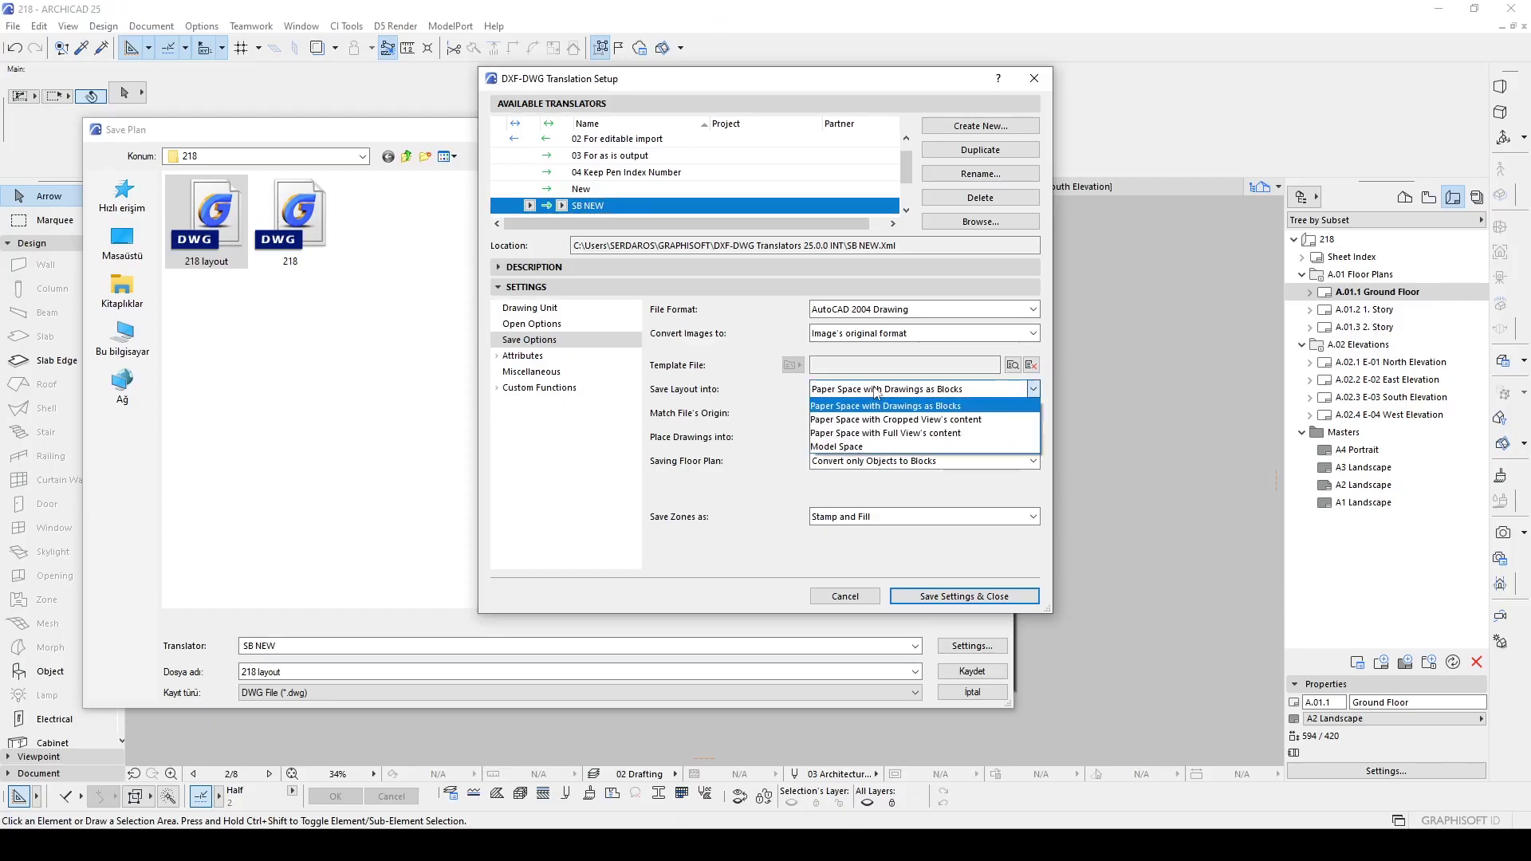
click(908, 421)
click(924, 597)
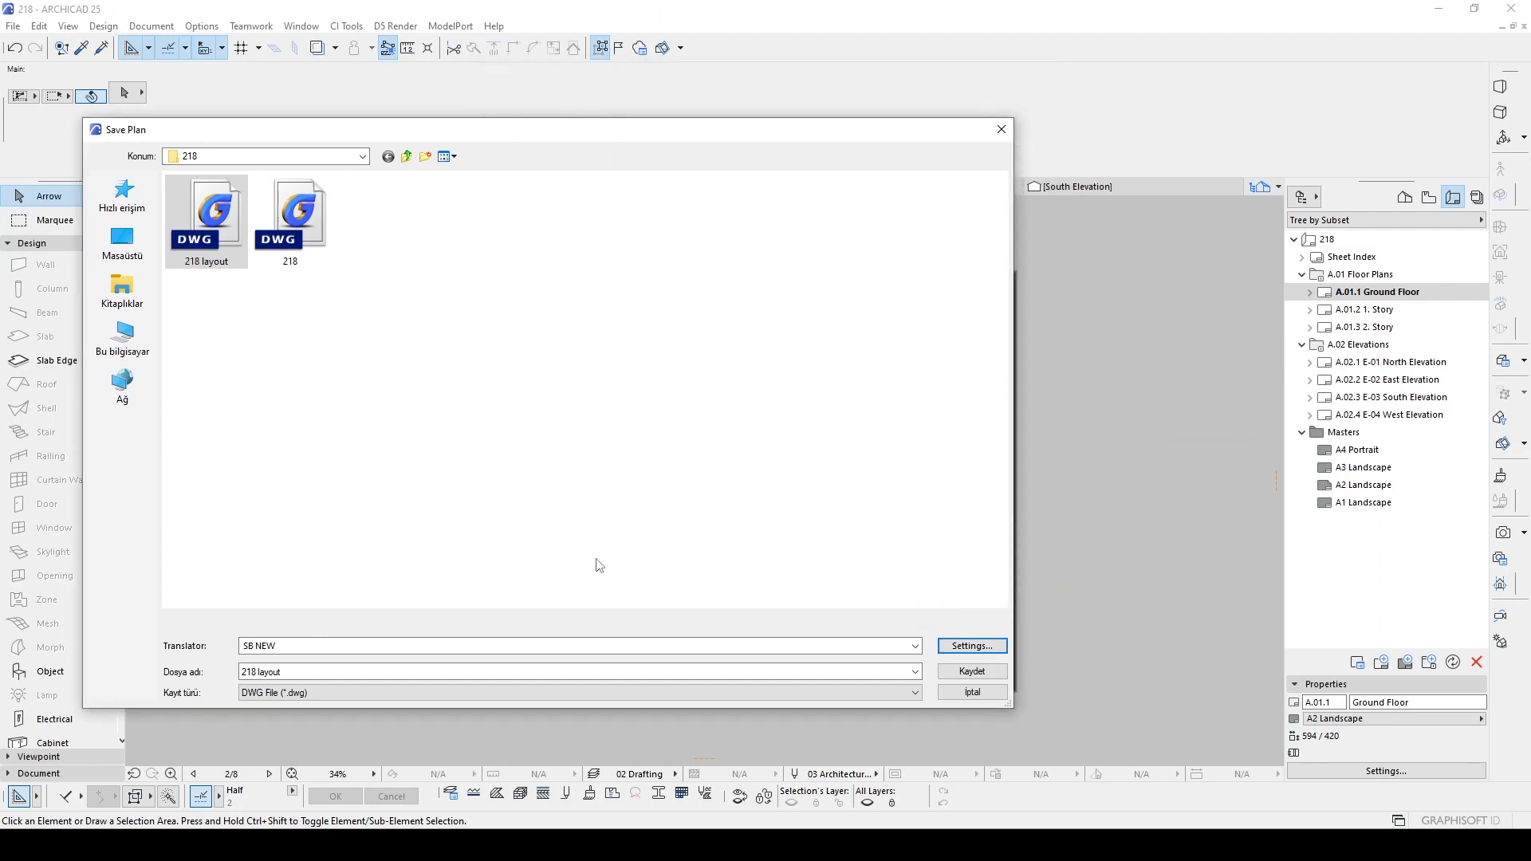
Save the Ground Floor layout with the SB NEW translator as 218 layout.dwg, replacing the existing file.
click(972, 671)
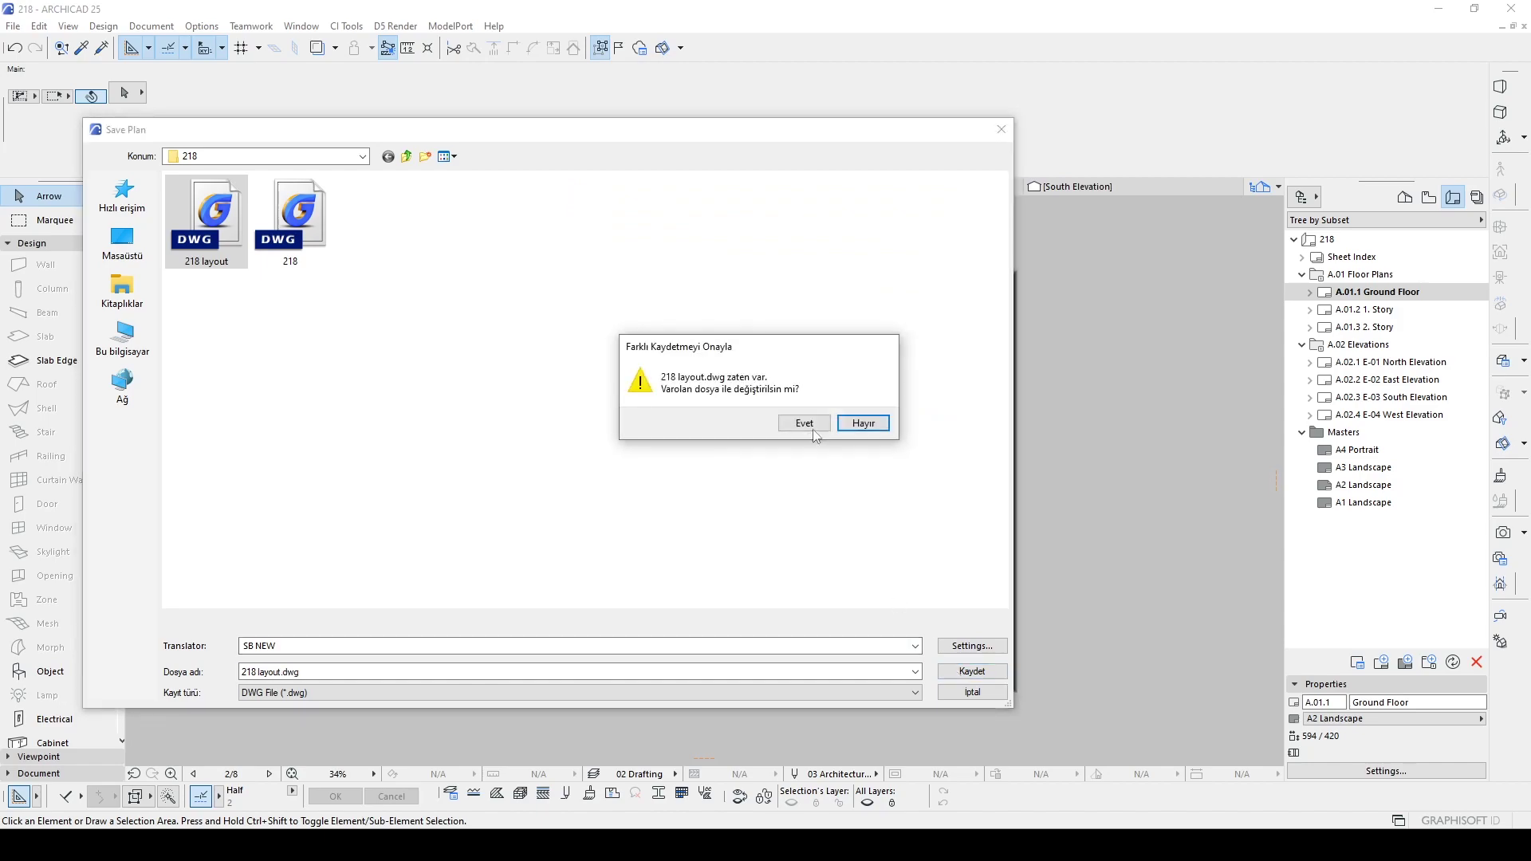
click(812, 430)
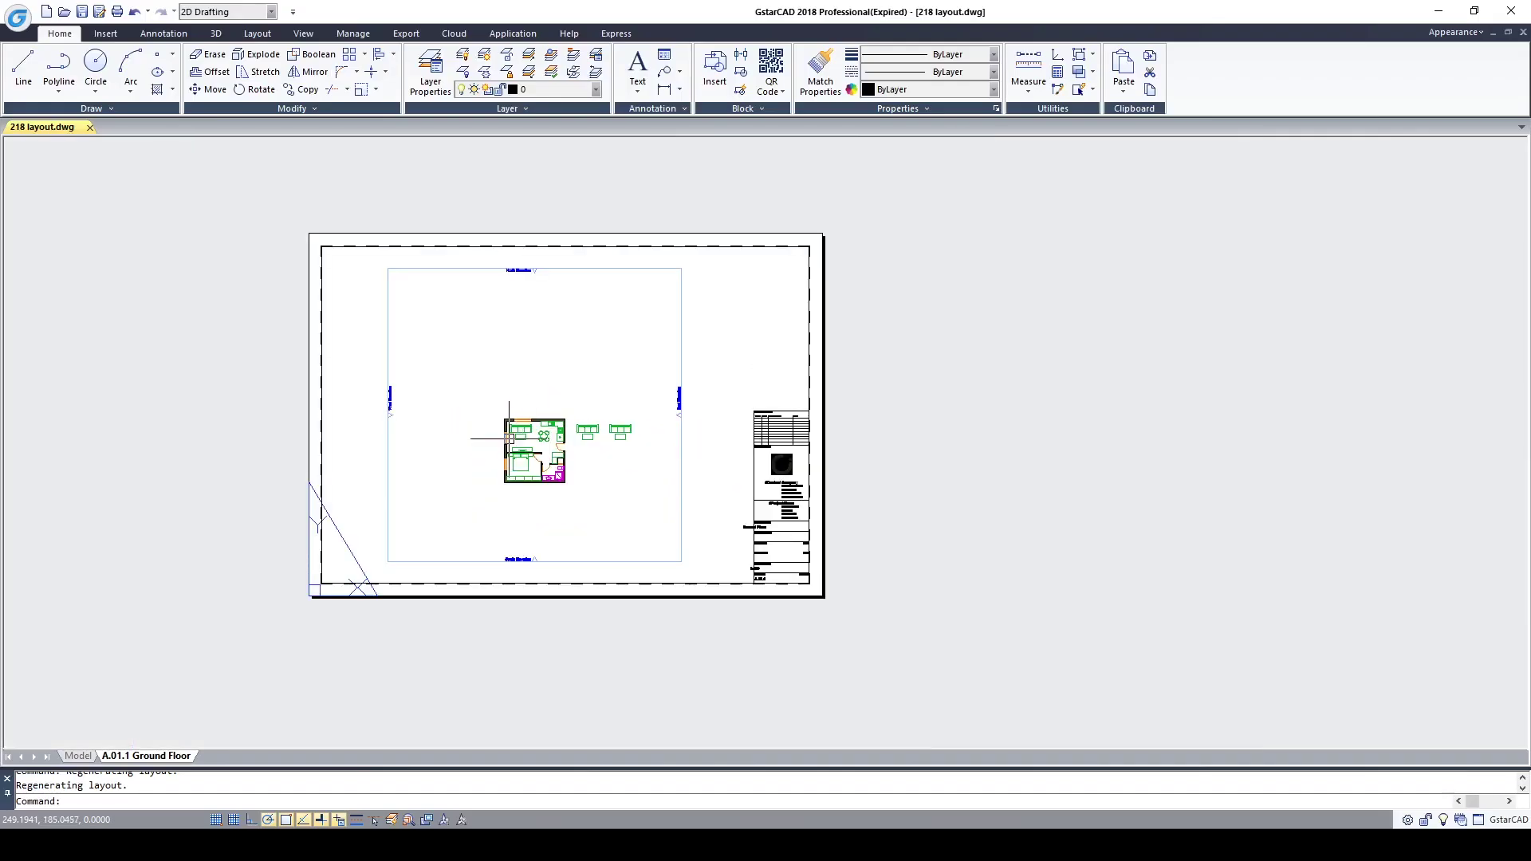
In GstarCAD, select the viewport frame around the plan on the A.01.1 Ground Floor layout to inspect it, then deselect it.
click(547, 417)
click(554, 508)
click(742, 458)
click(484, 364)
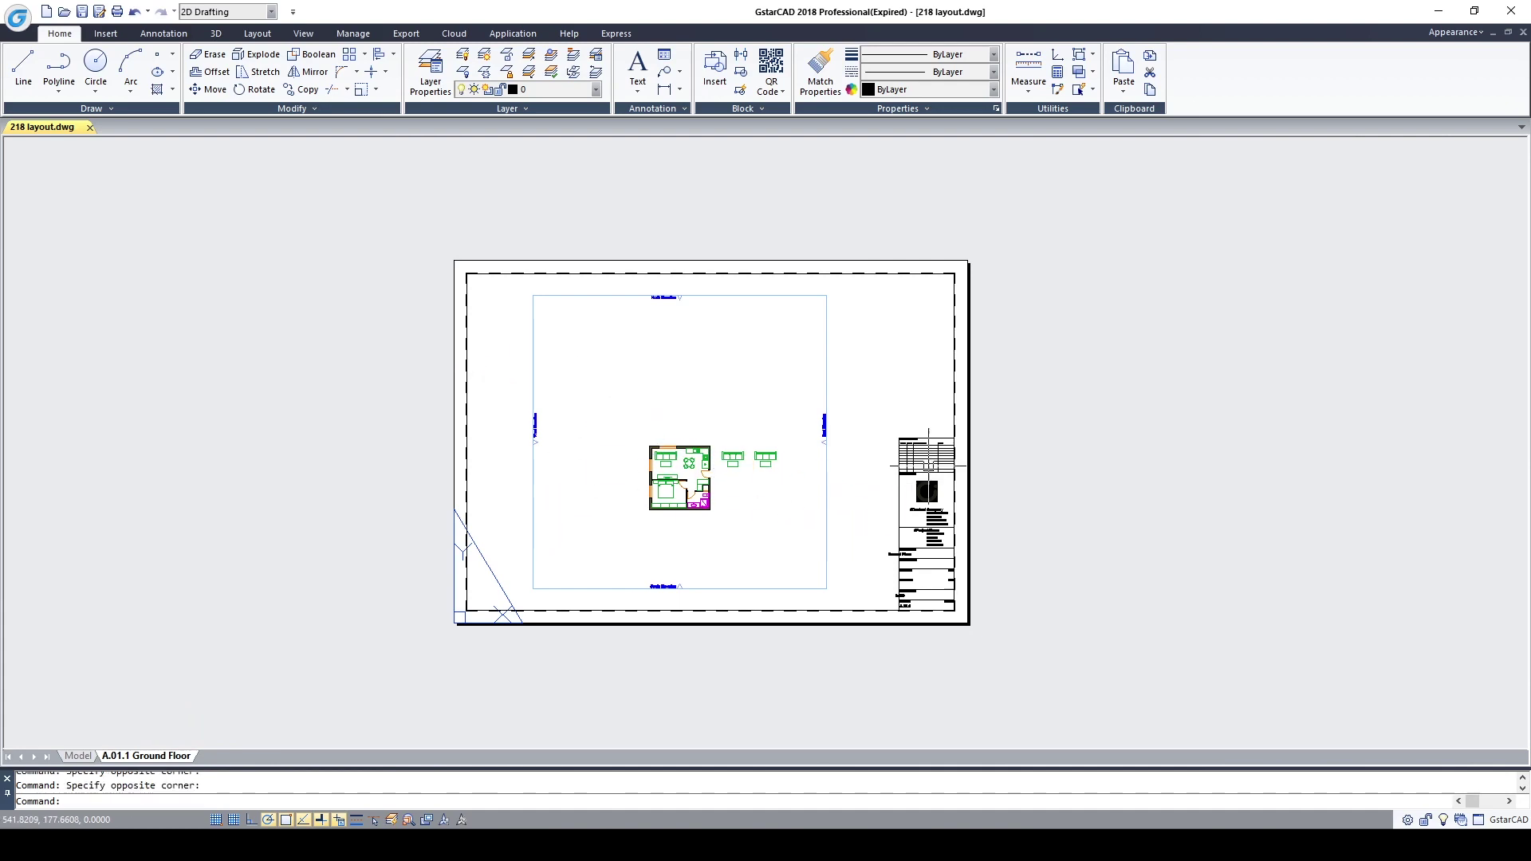
click(994, 381)
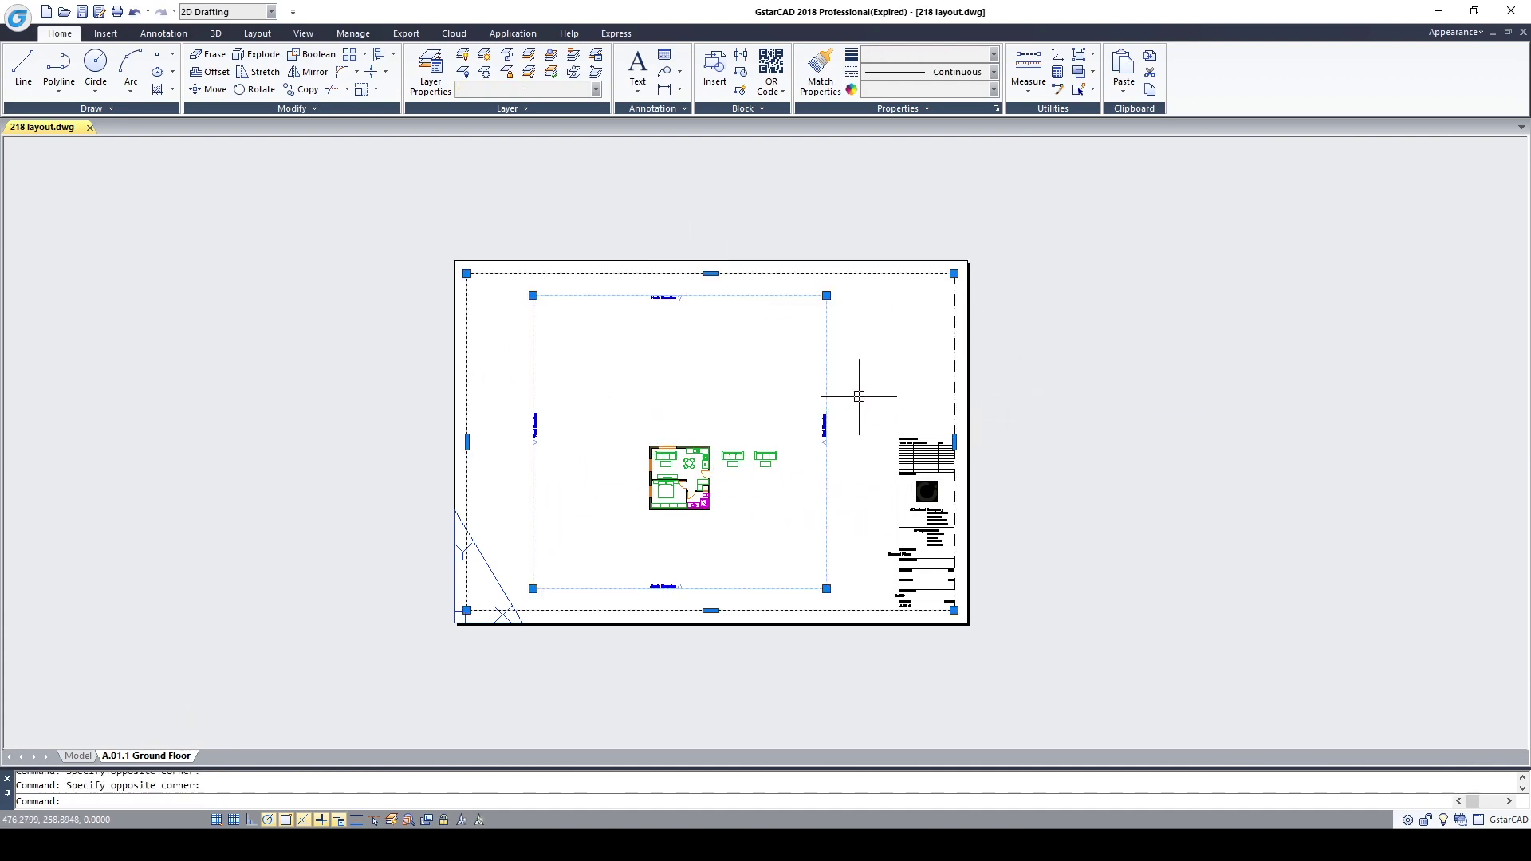
key(Escape)
click(839, 365)
click(789, 295)
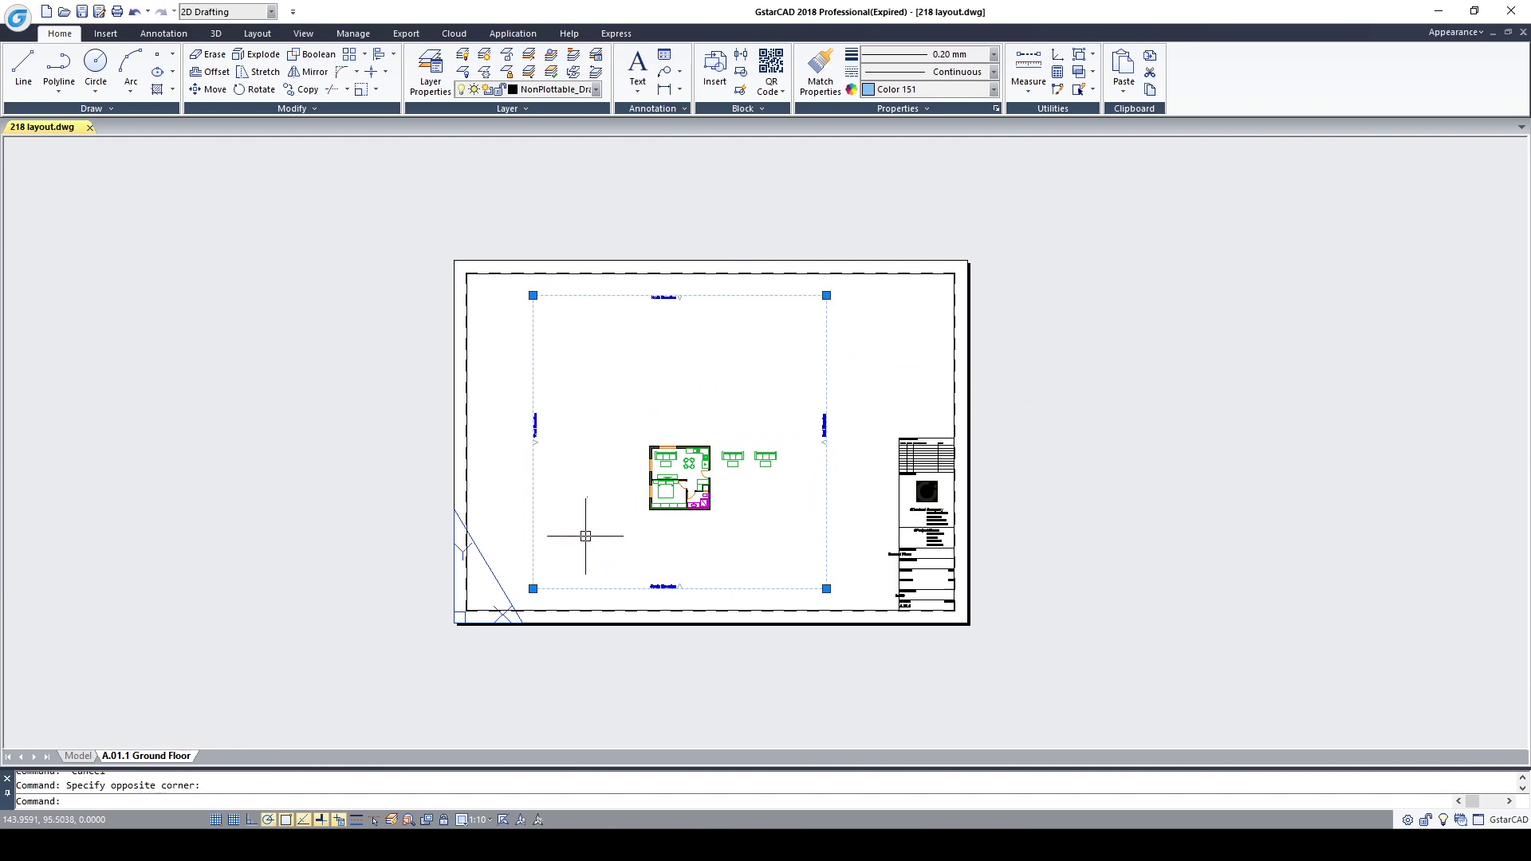
scroll(558, 547, up, 5)
scroll(707, 431, down, 2)
key(Escape)
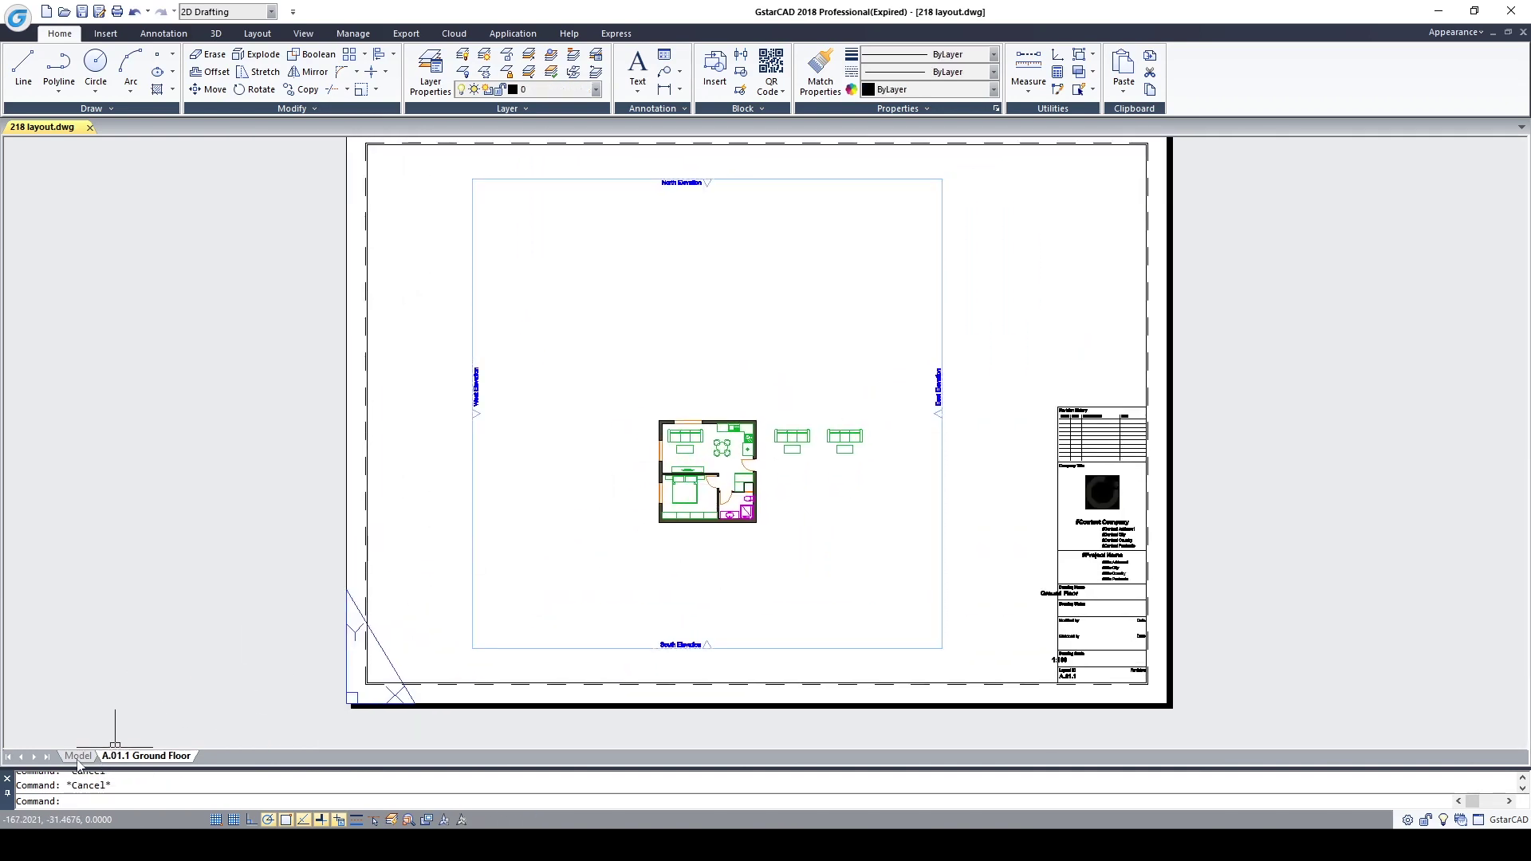
Show the full plan in model space and select the upper wall's outer line to check its layer.
click(77, 756)
middle_click(536, 516)
middle_click(536, 516)
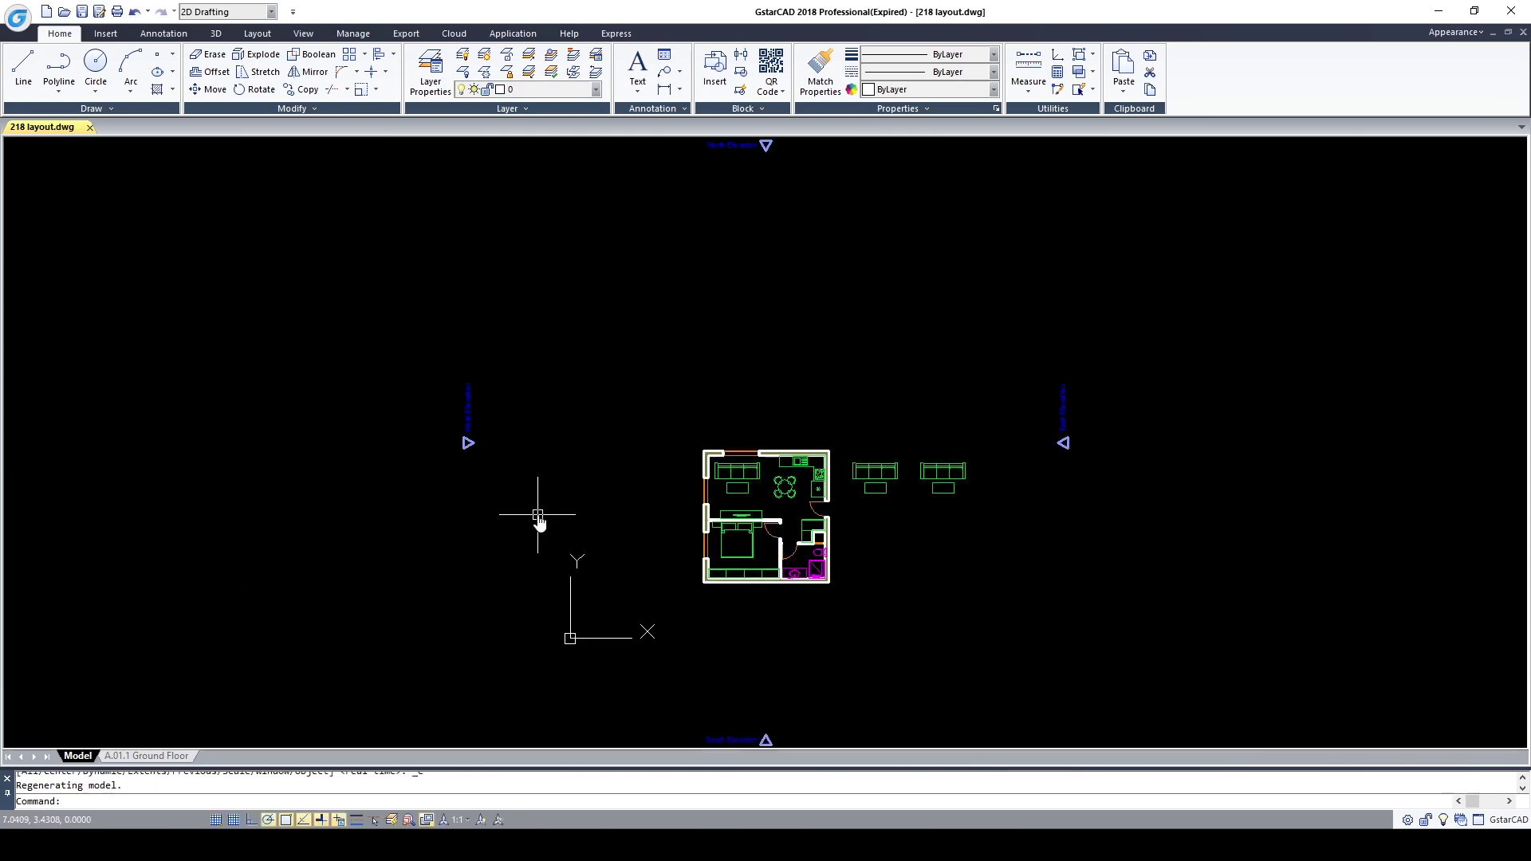
scroll(779, 445, up, 4)
click(777, 442)
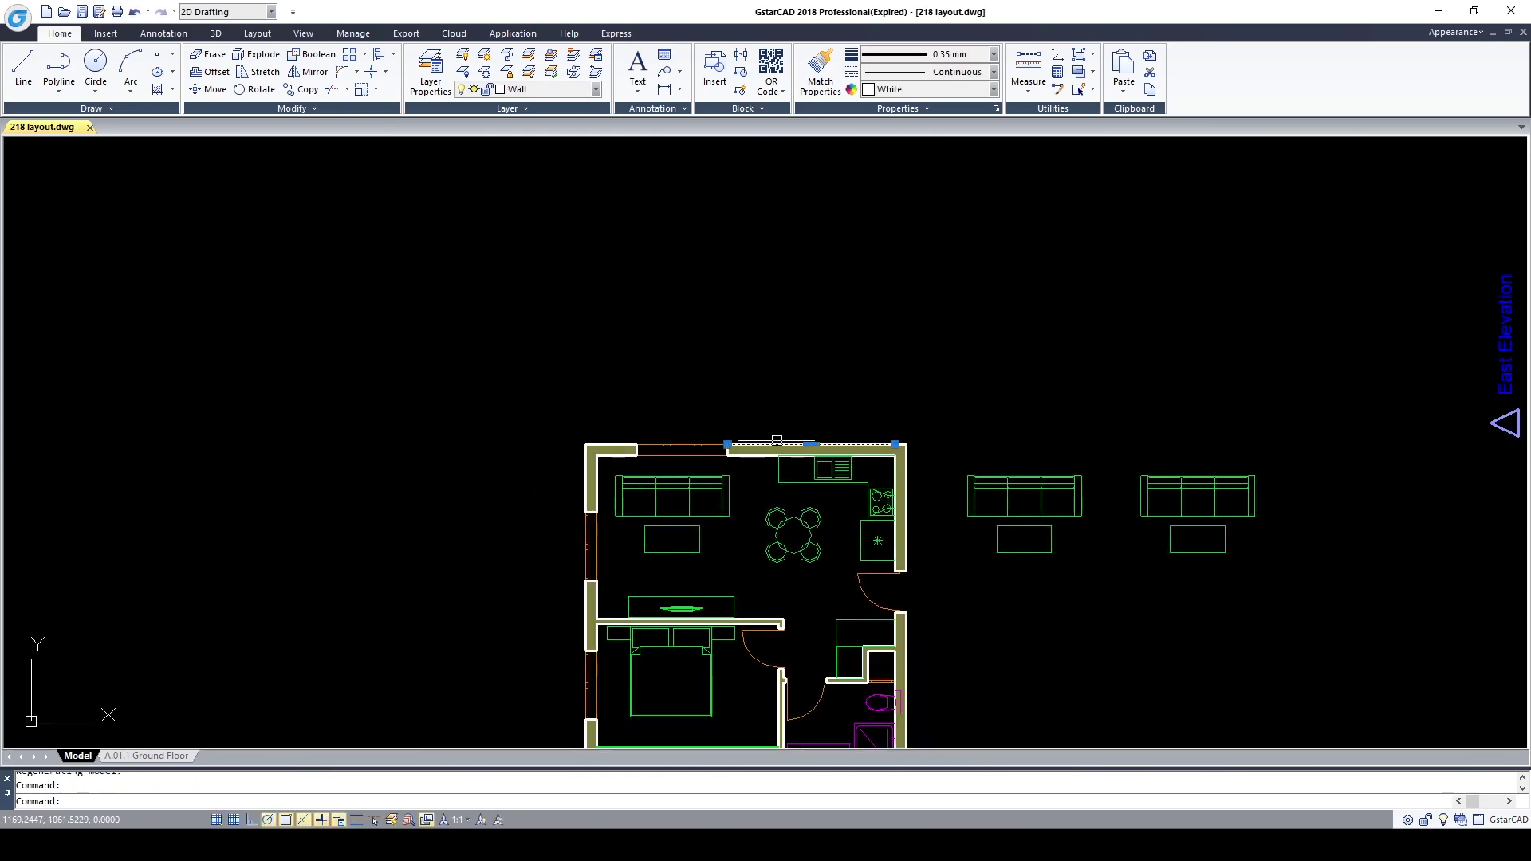
scroll(777, 440, up, 2)
key(Escape)
key(Escape)
Draw a circle across the upper wall and upper room in model space, and return to the A.01.1 Ground Floor layout.
text(c)
key(Return)
click(739, 518)
click(869, 608)
key(Escape)
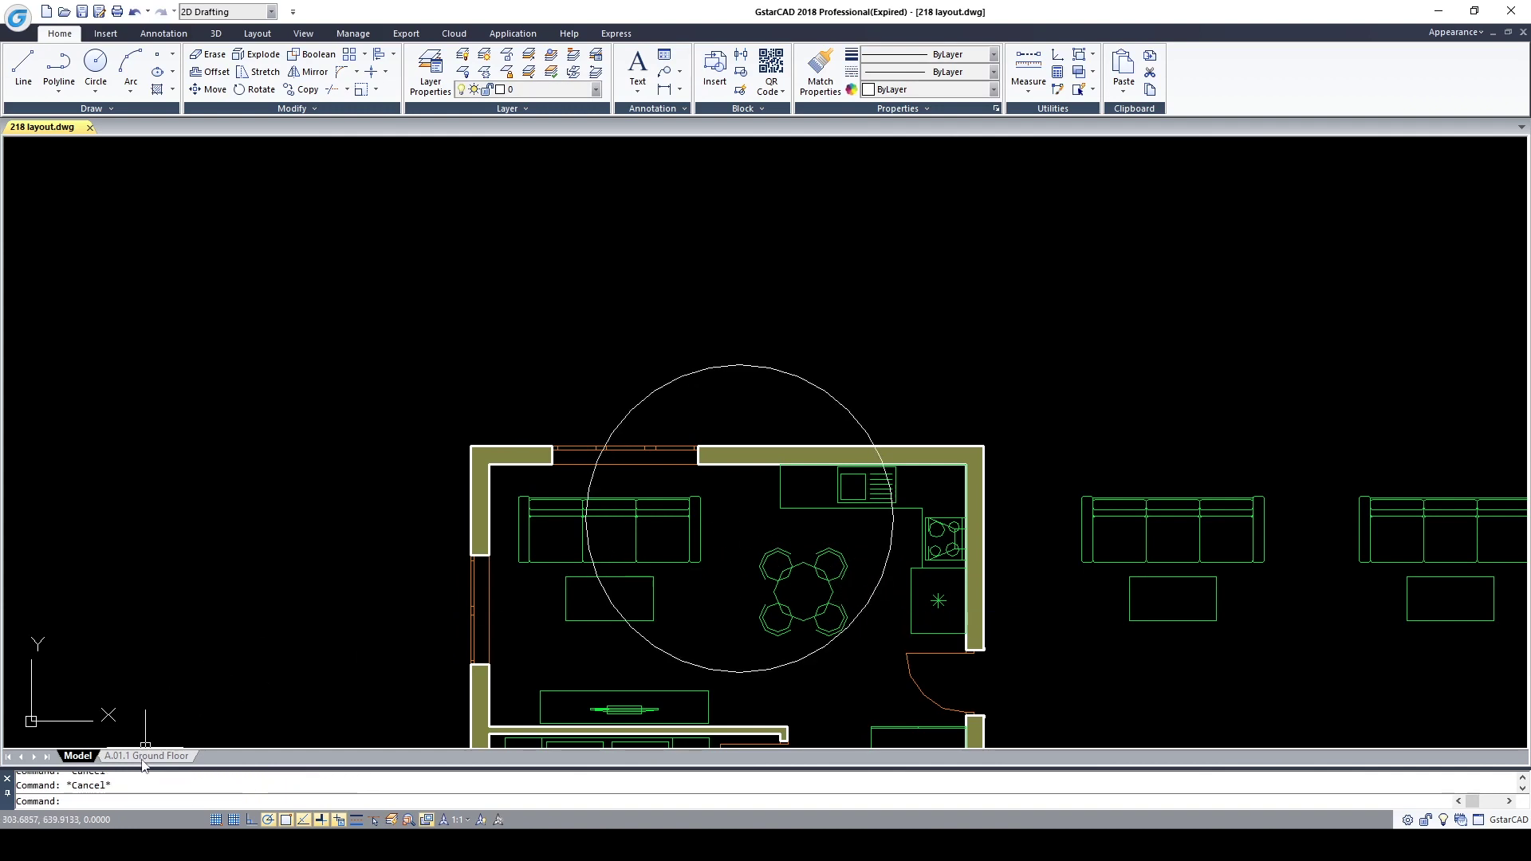
click(146, 756)
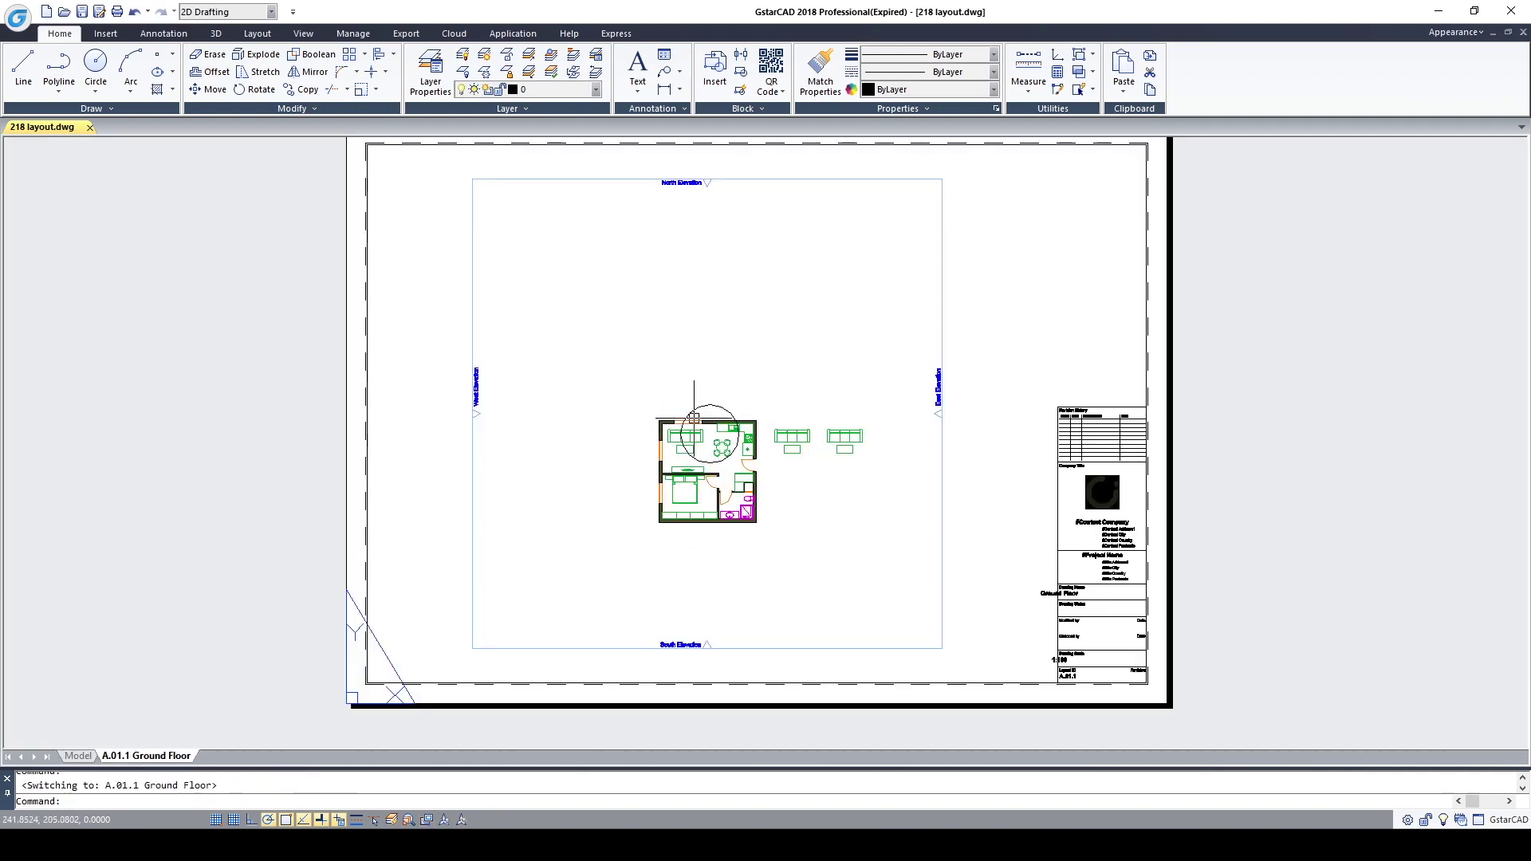
Copy the plan's viewport to the right so that it overlaps the sheet's title block.
click(937, 375)
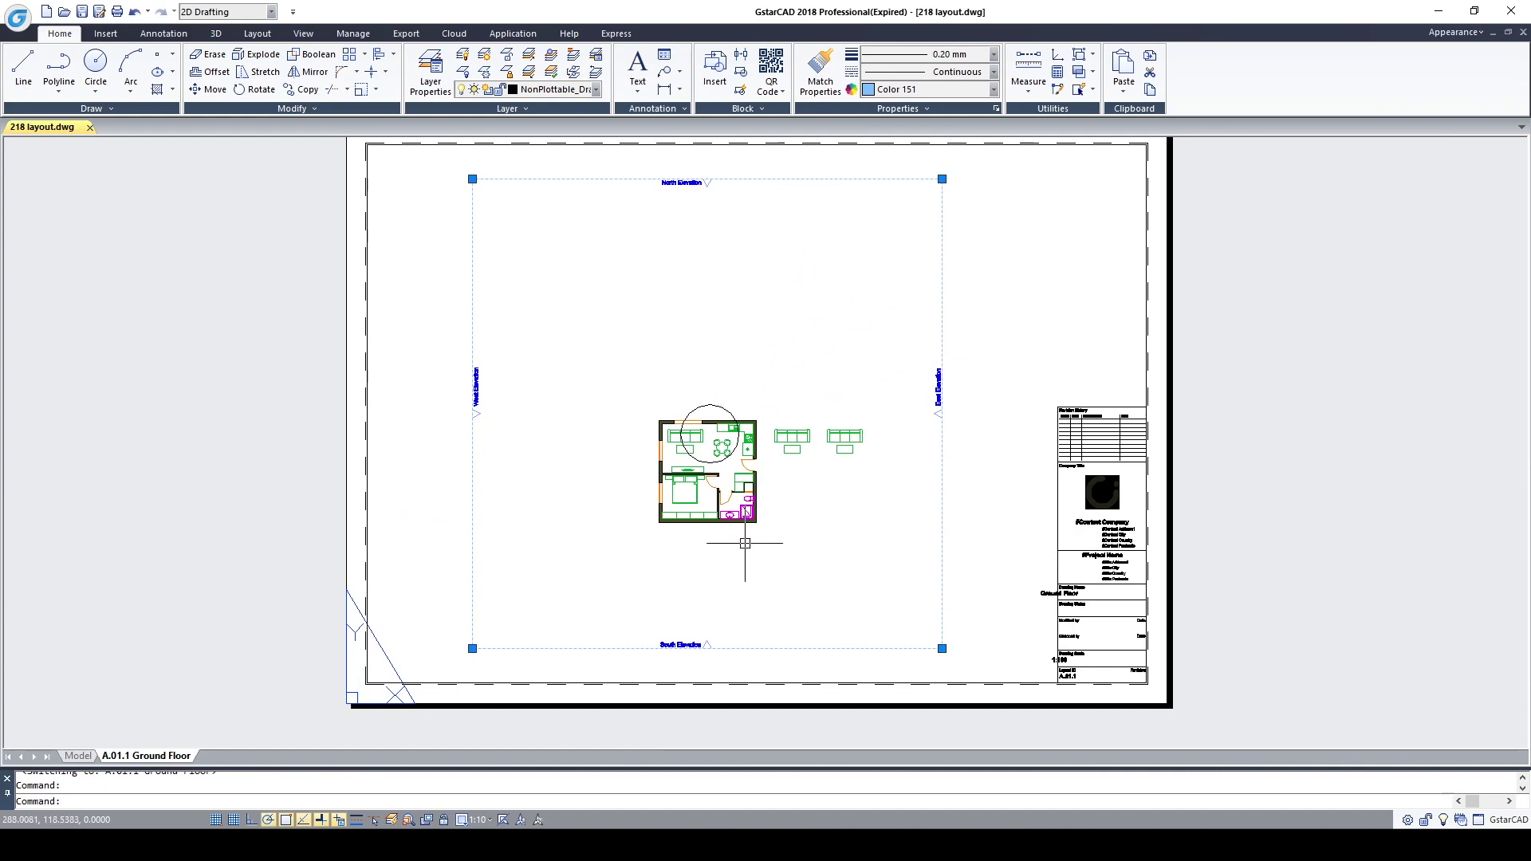
text(co)
key(Return)
click(718, 435)
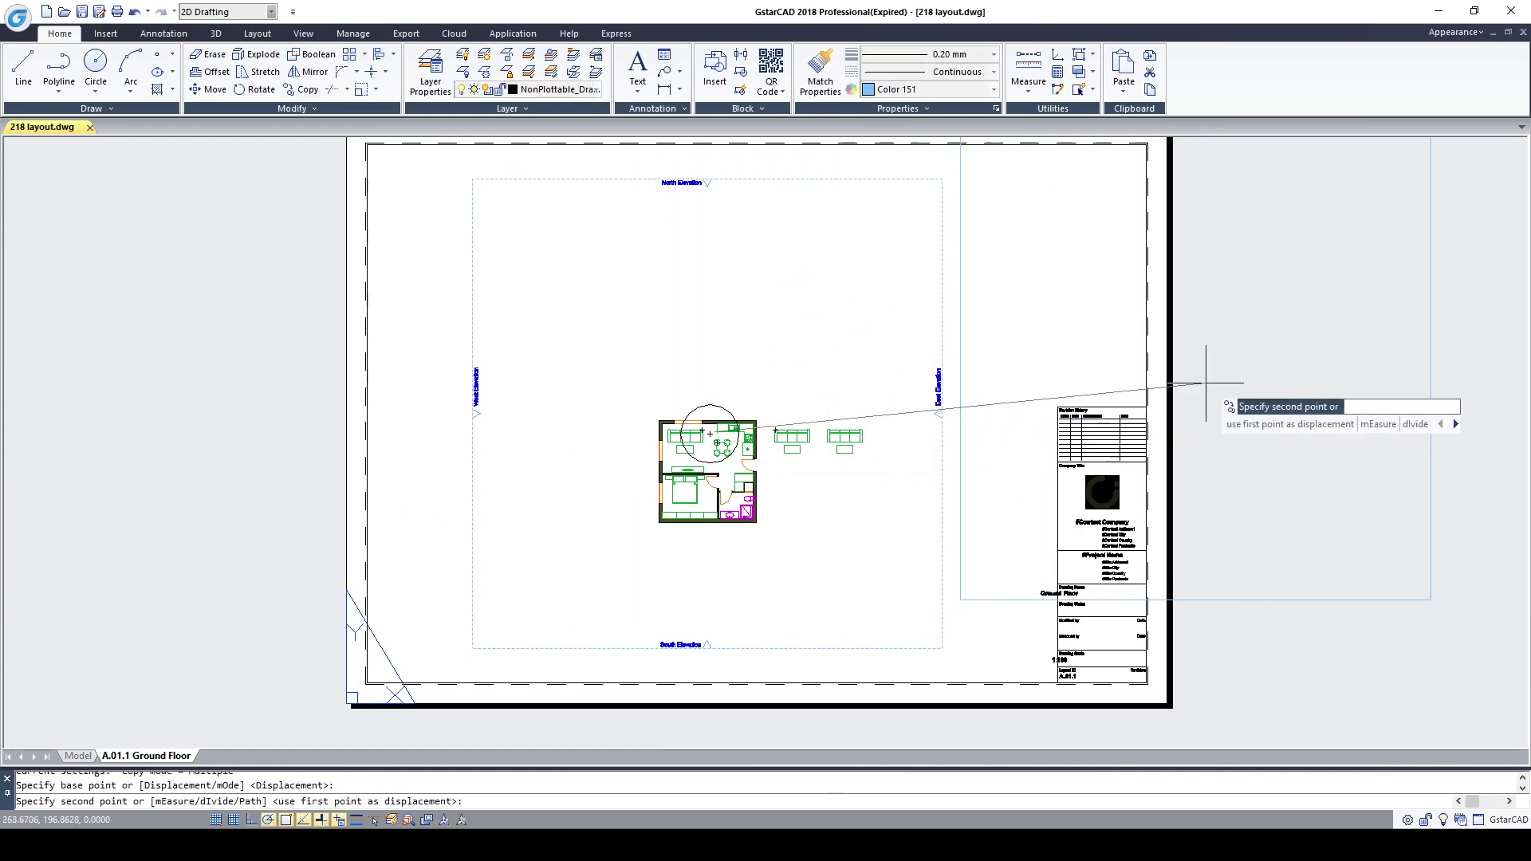
click(1179, 365)
key(Escape)
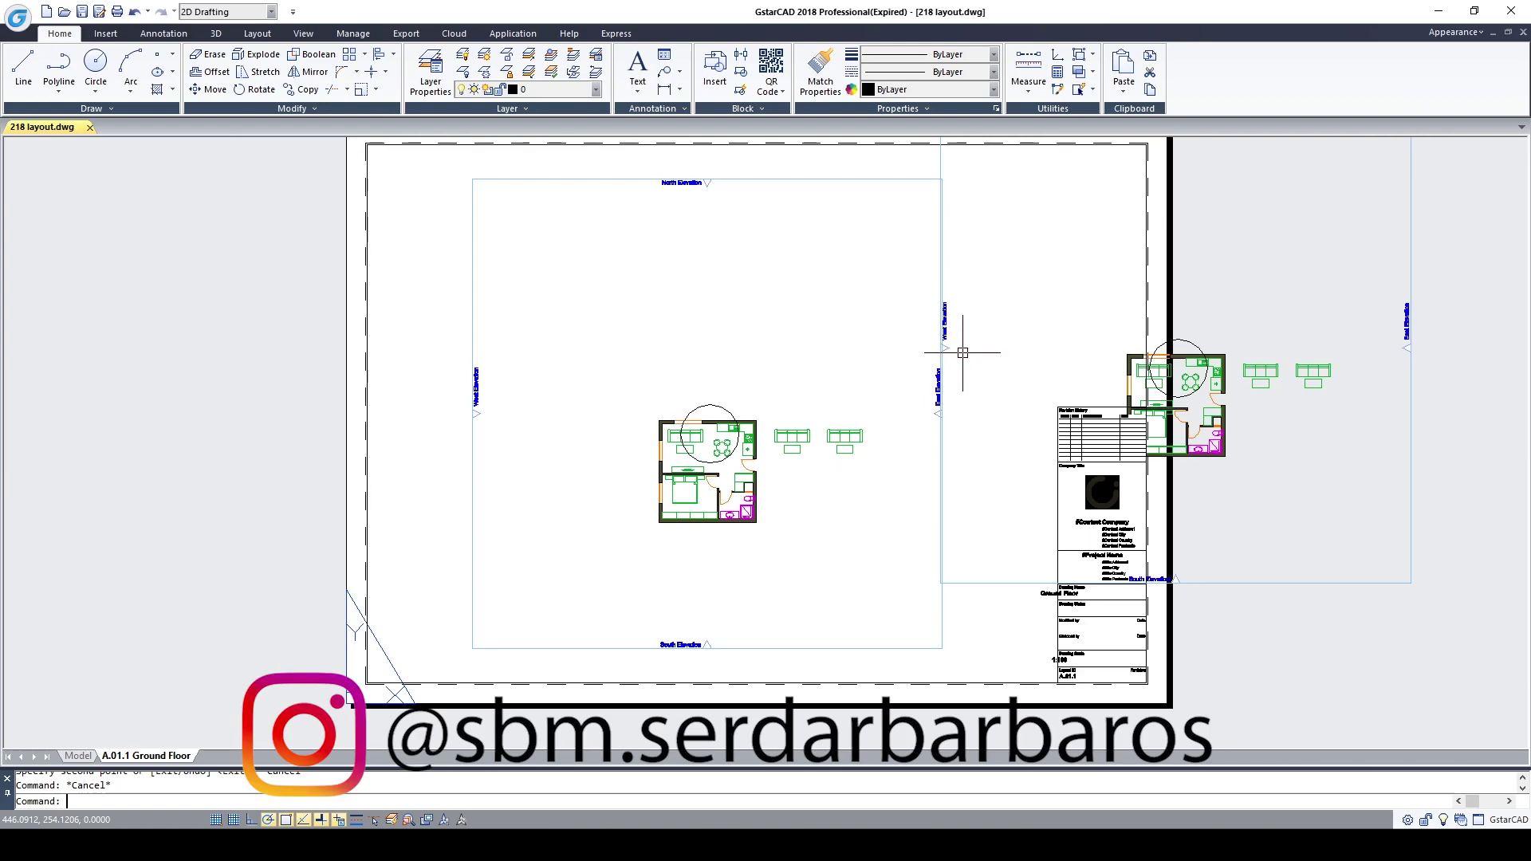
scroll(674, 441, down, 10)
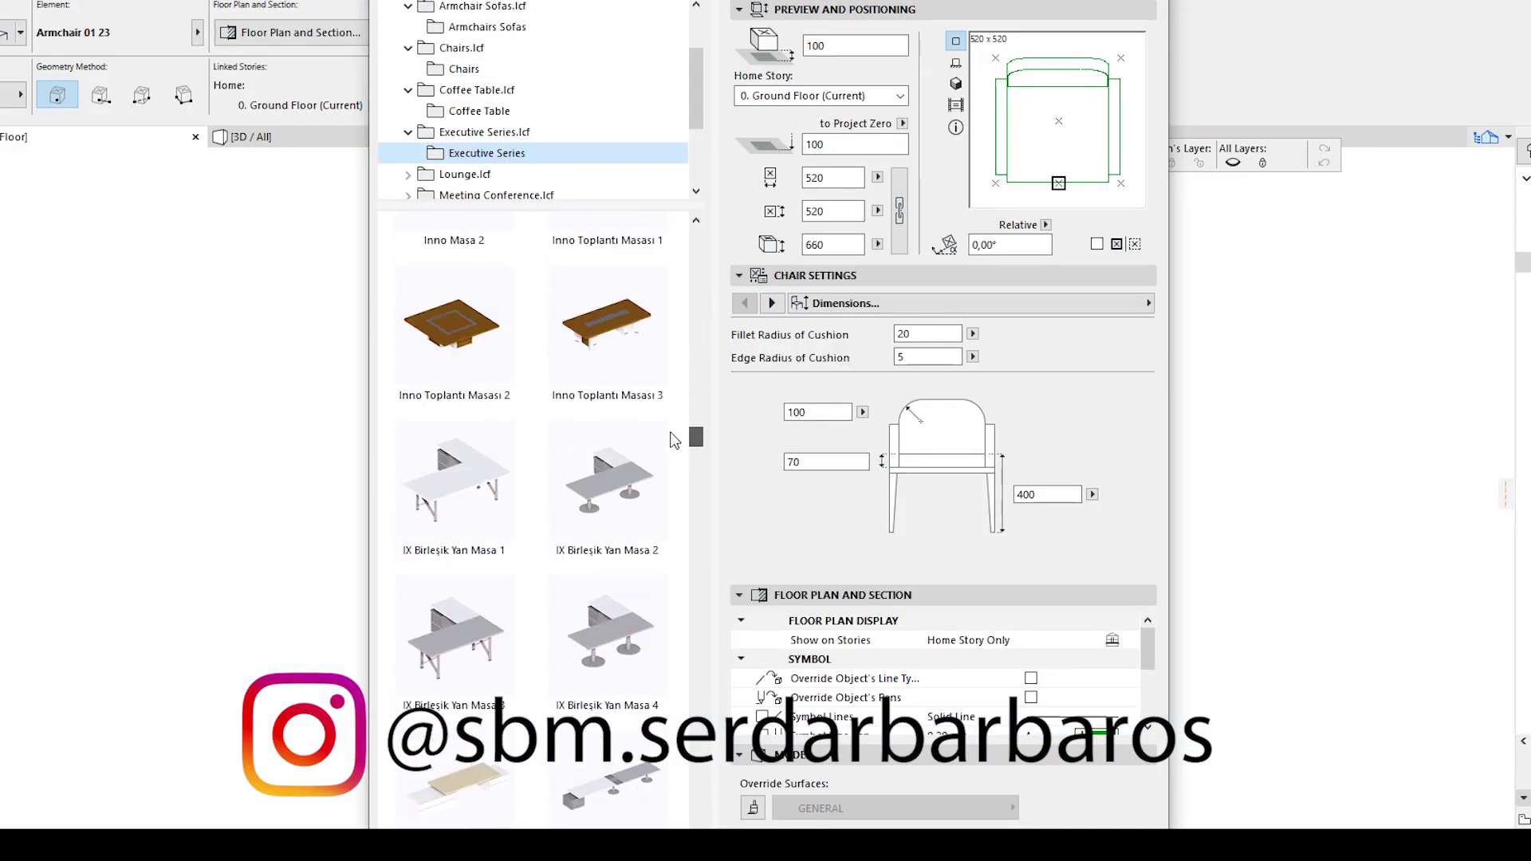